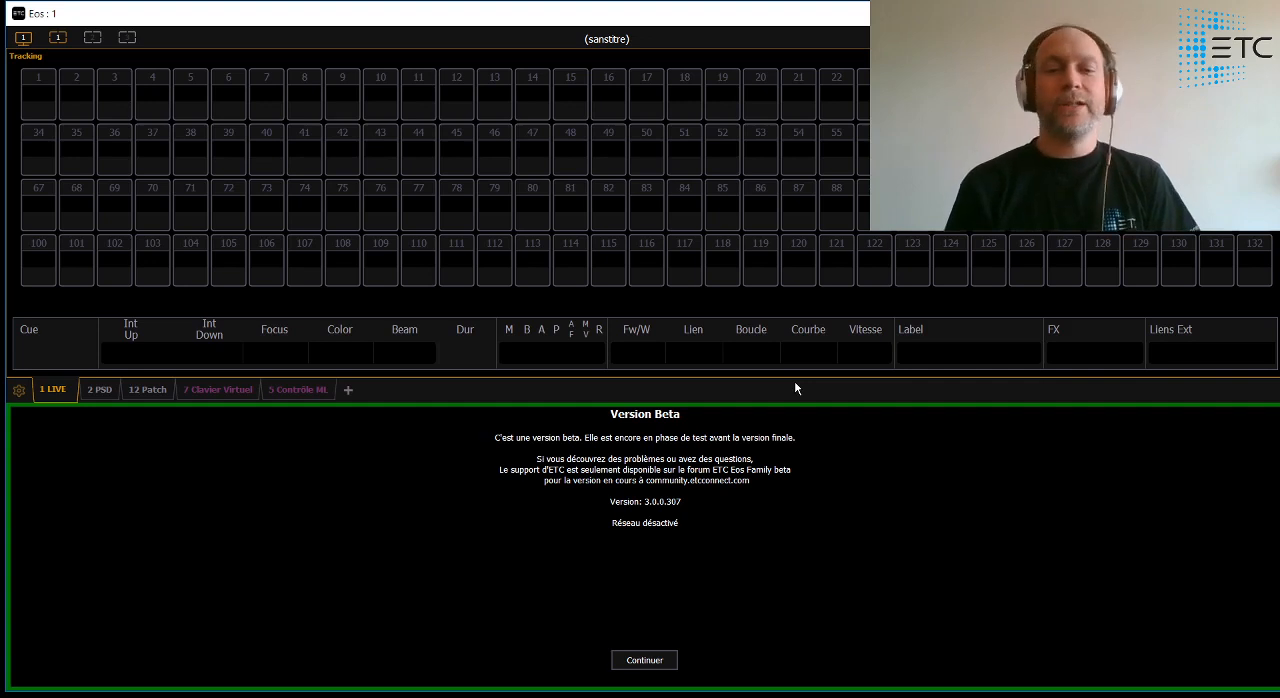
{"action": "left_click", "coordinate": [668, 662]}
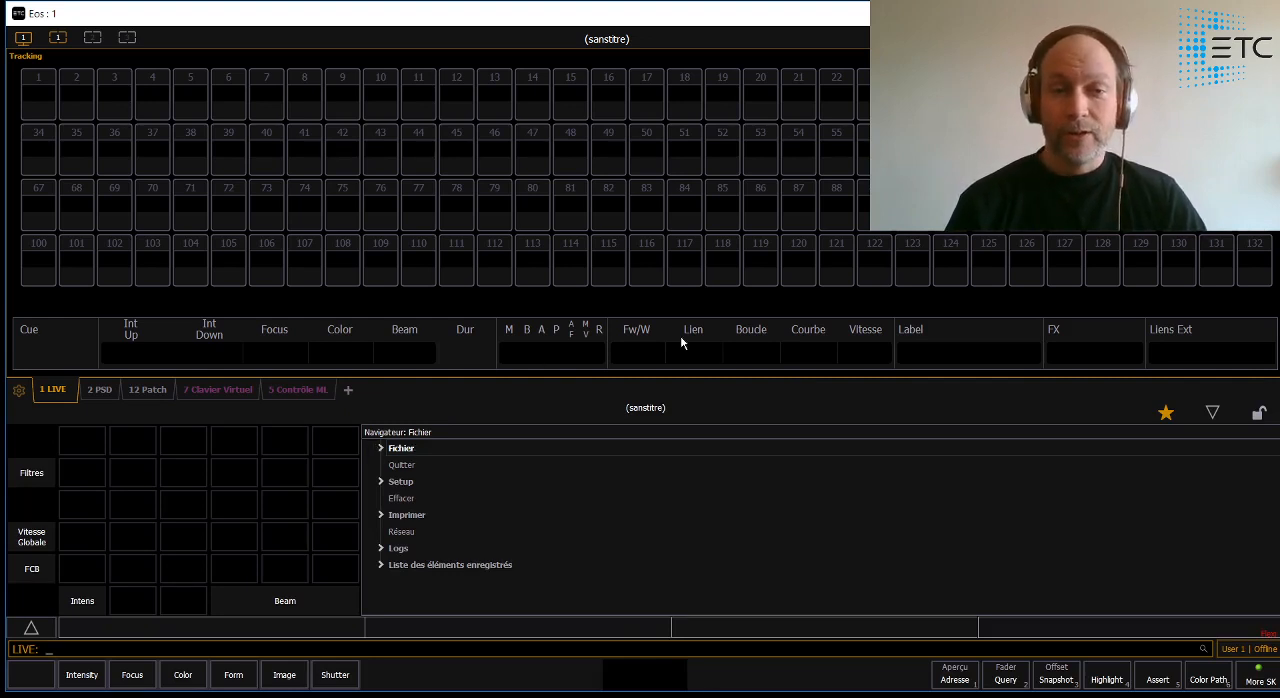
{"action": "left_click", "coordinate": [380, 449]}
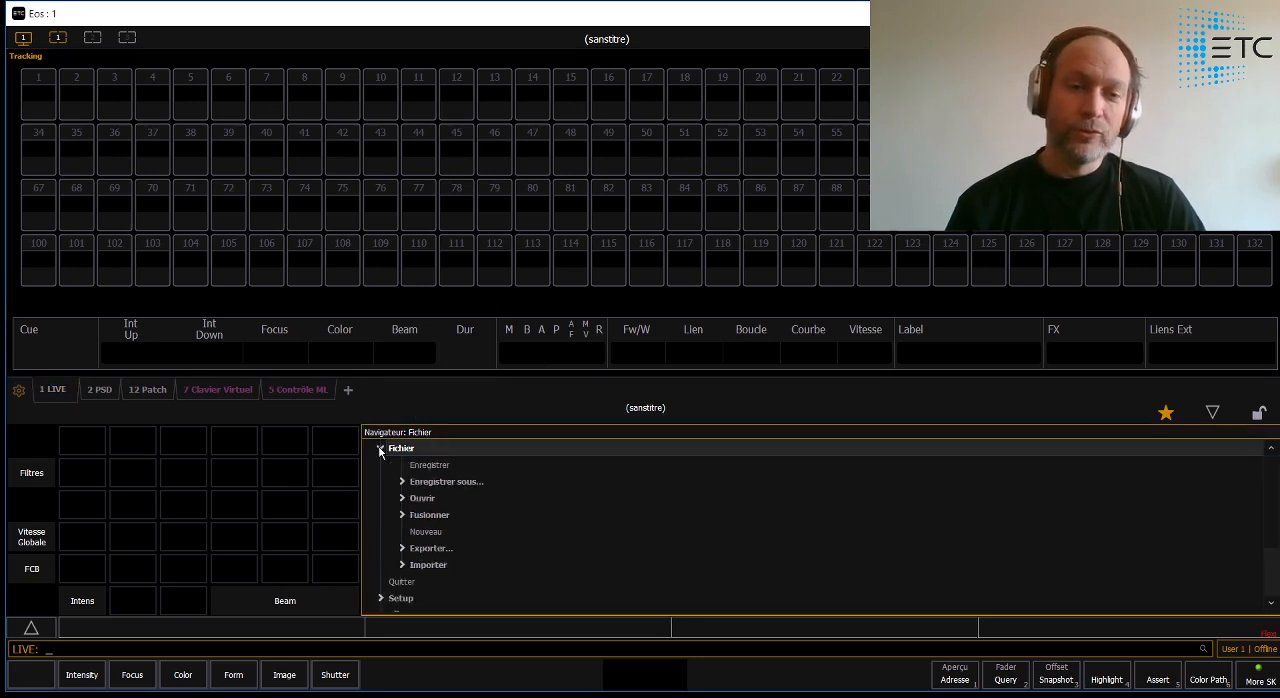
{"action": "left_click", "coordinate": [409, 500]}
{"action": "left_click", "coordinate": [424, 498]}
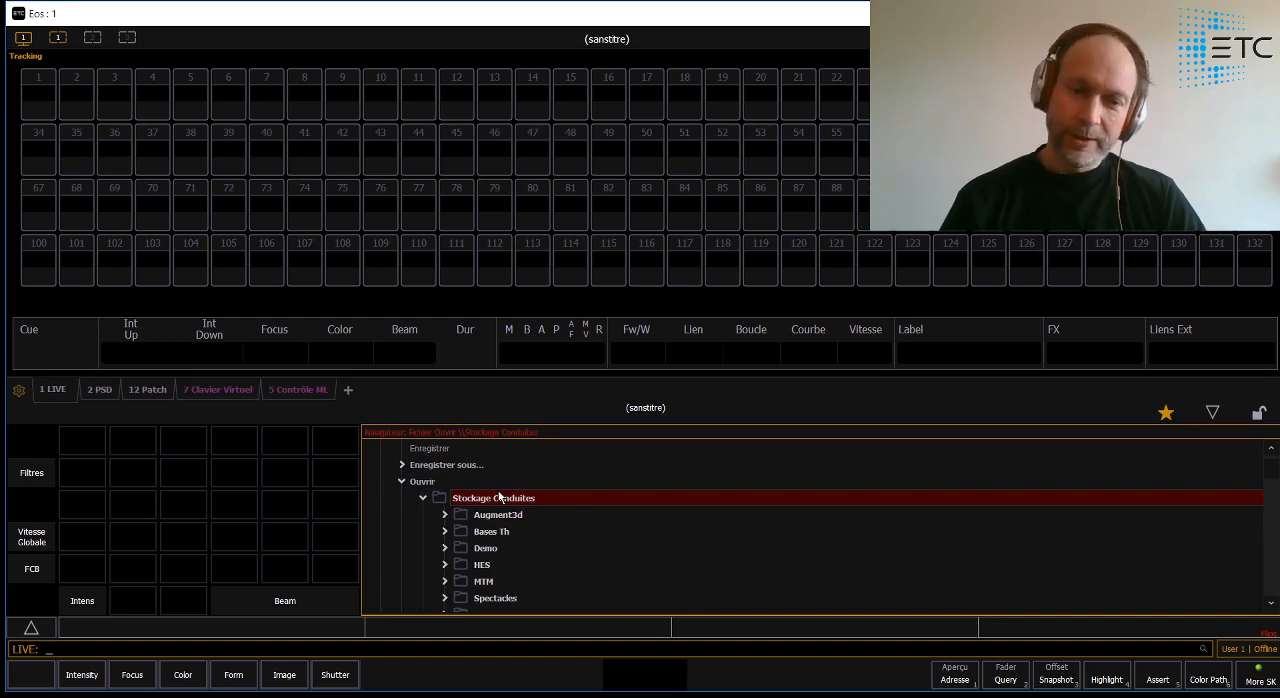
{"action": "scroll", "coordinate": [503, 531], "scroll_direction": "down", "scroll_amount": 5}
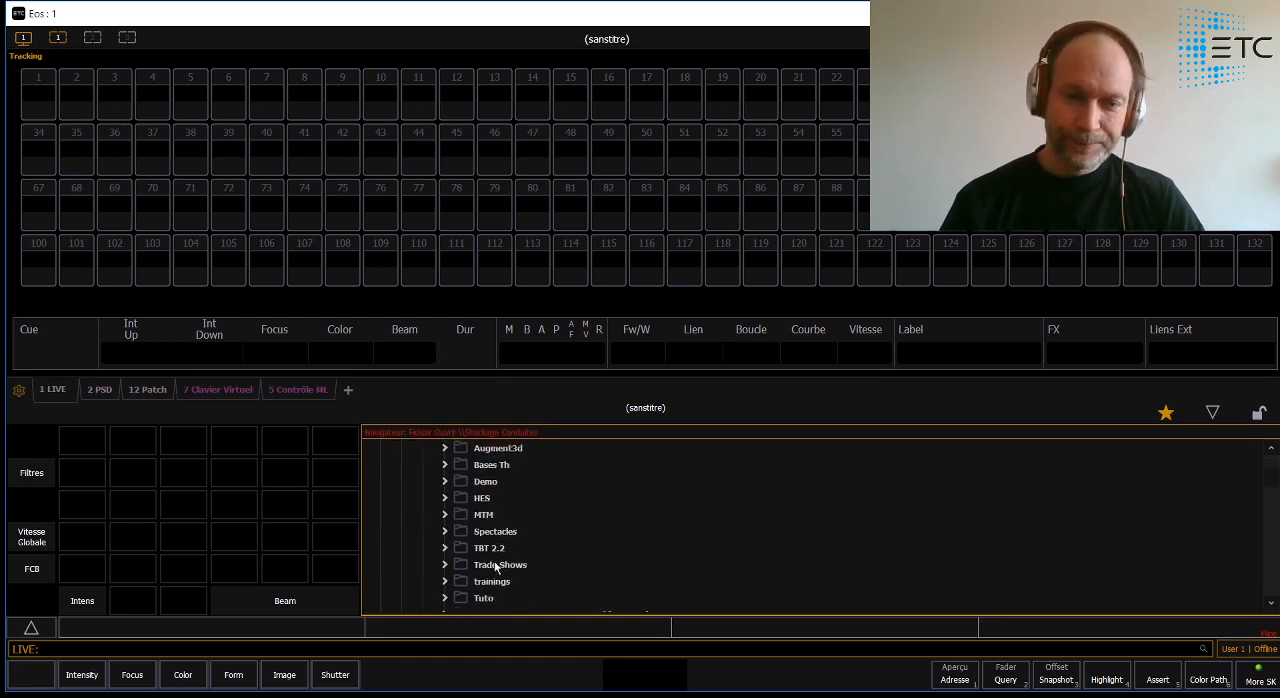
{"action": "left_click", "coordinate": [484, 581]}
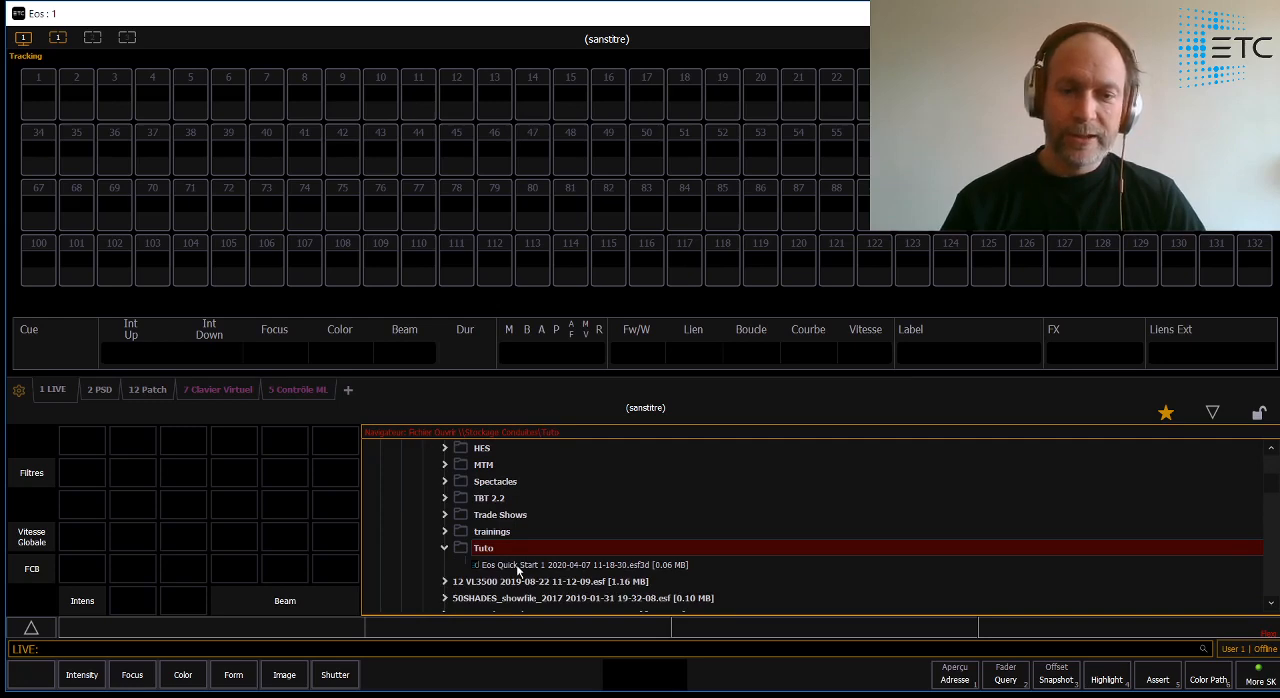
{"action": "double_click", "coordinate": [517, 566]}
{"action": "left_click", "coordinate": [58, 543]}
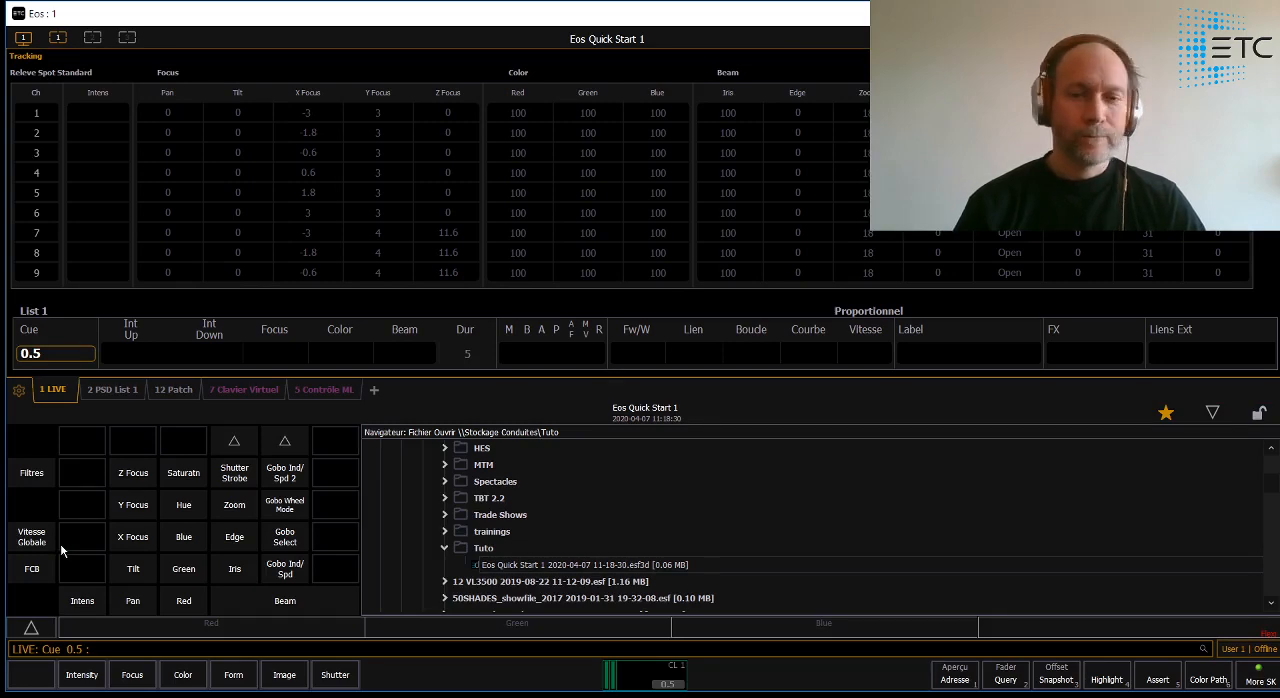
{"action": "left_click", "coordinate": [1212, 414]}
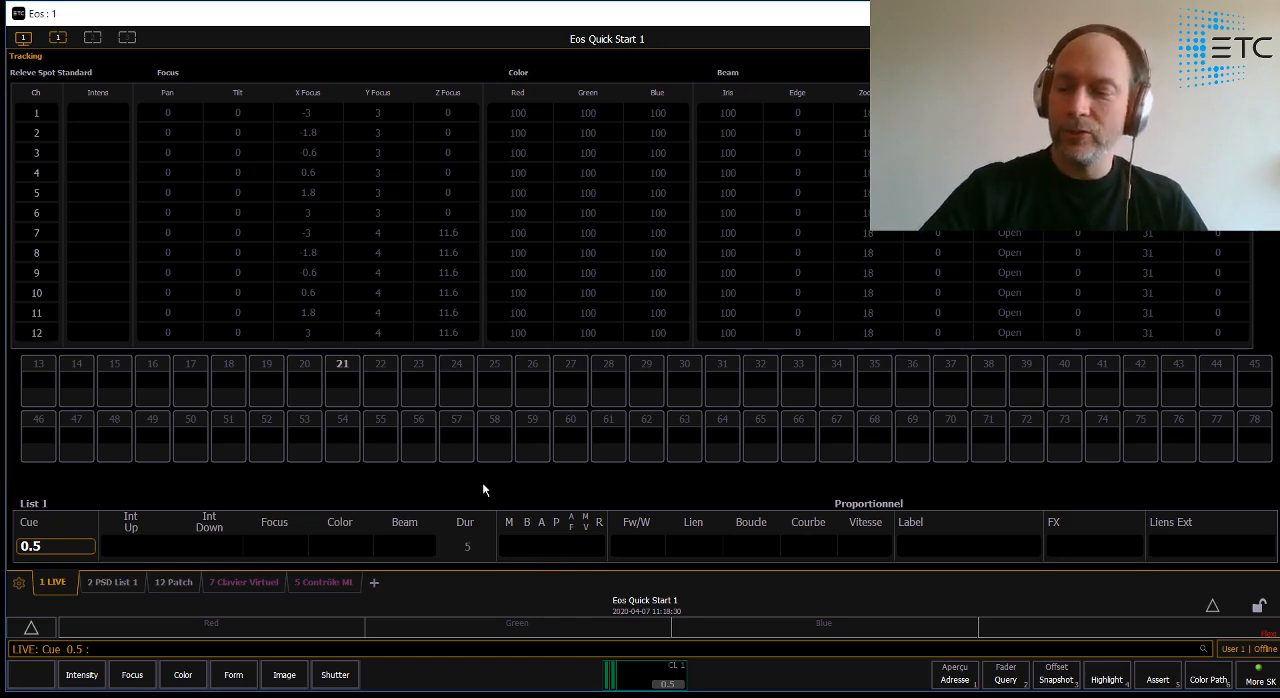
- Split the workspace into two columns and open the Augment3d display in the empty column
{"action": "left_click", "coordinate": [24, 40]}
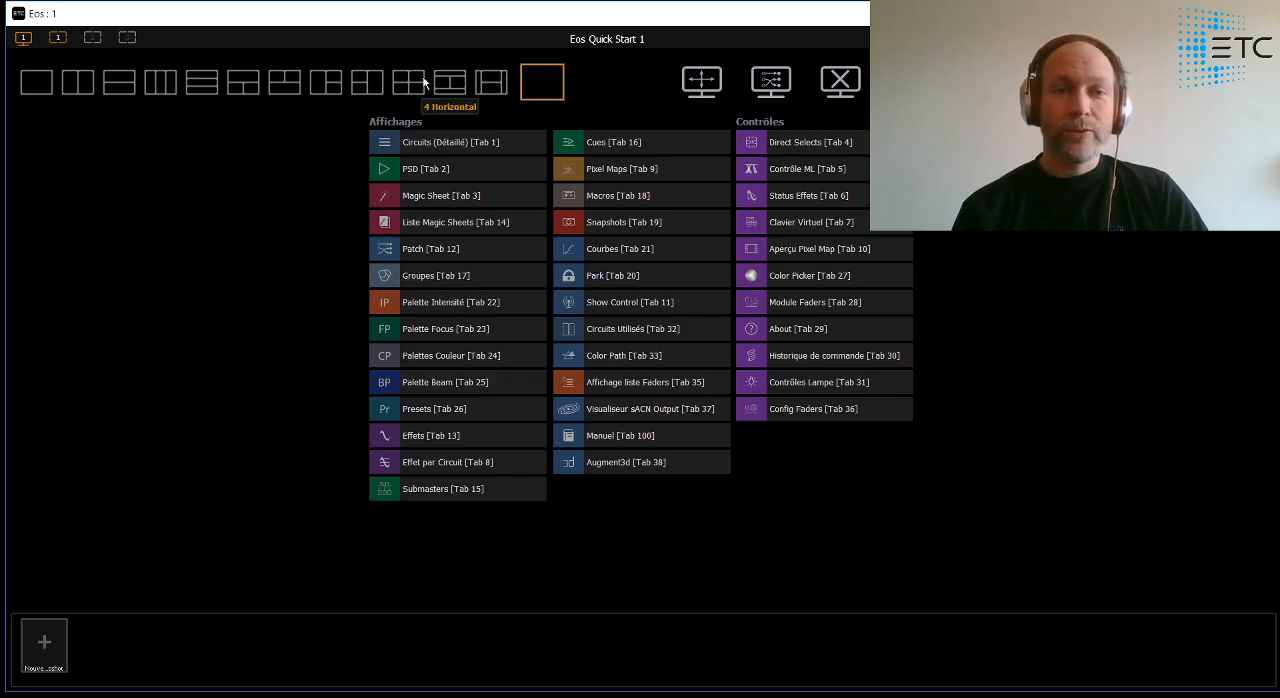
{"action": "left_click", "coordinate": [87, 89]}
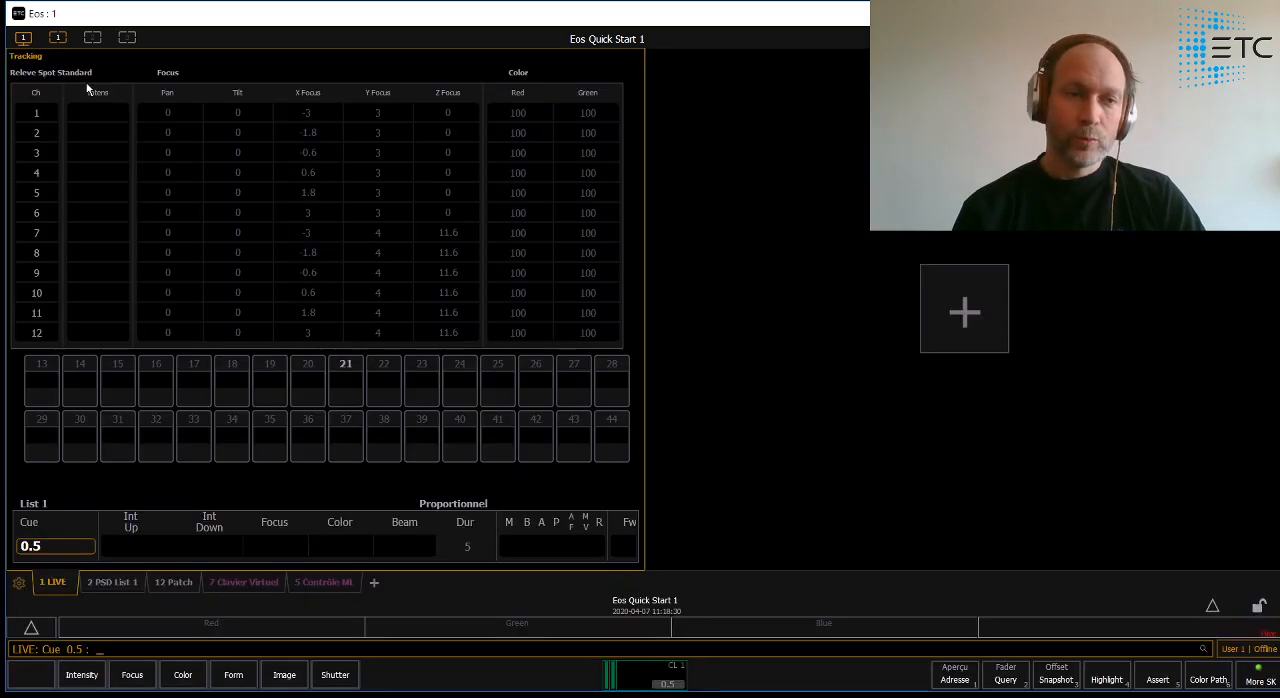
{"action": "left_click", "coordinate": [966, 340]}
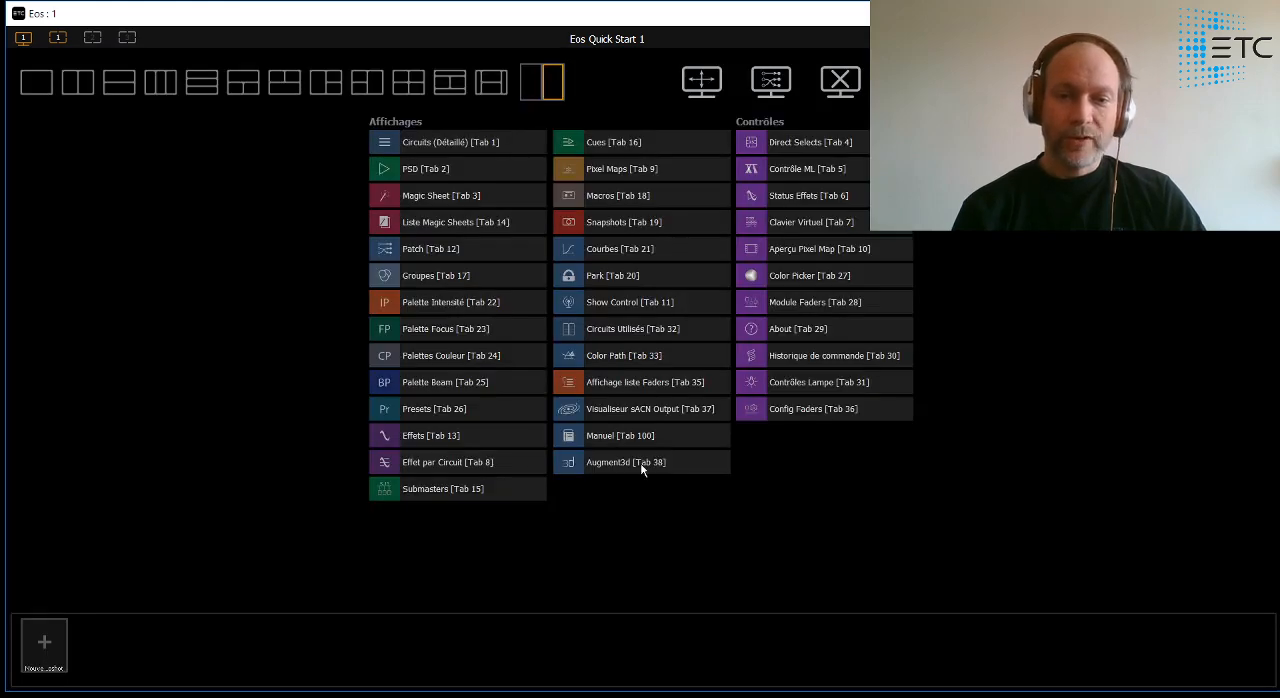
{"action": "left_click", "coordinate": [574, 462]}
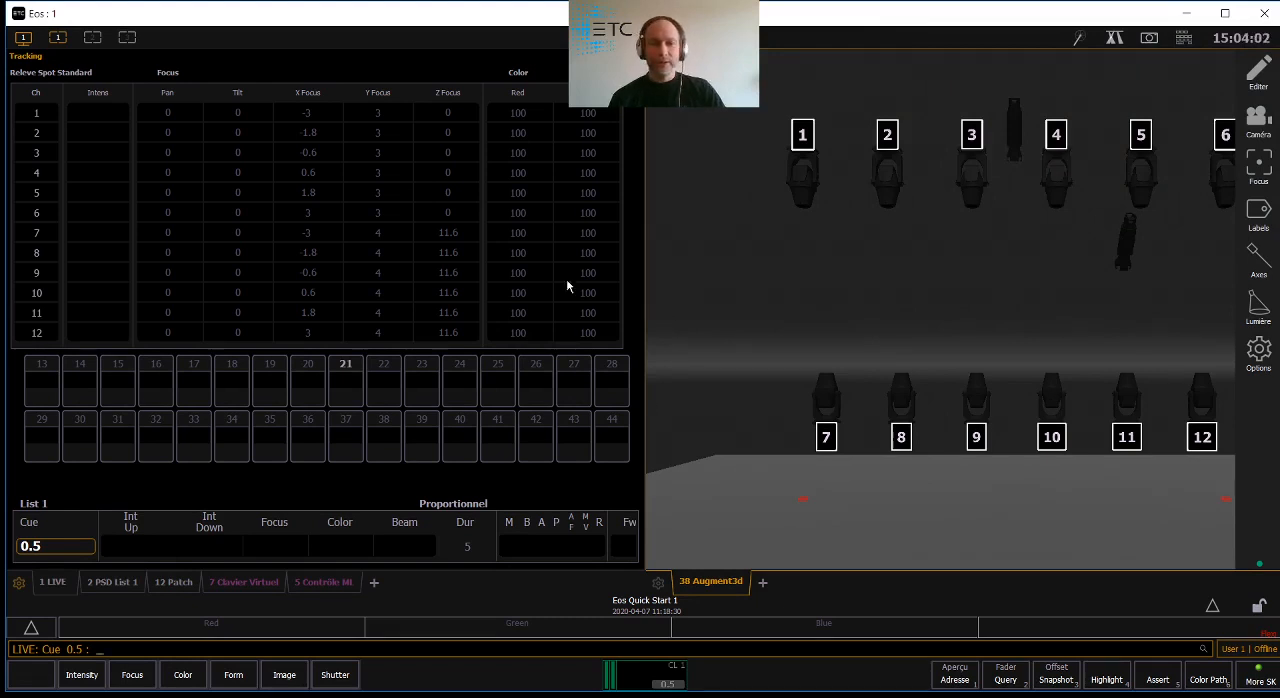
- Save the two-column layout as a new snapshot and recall it
{"action": "left_click", "coordinate": [22, 40]}
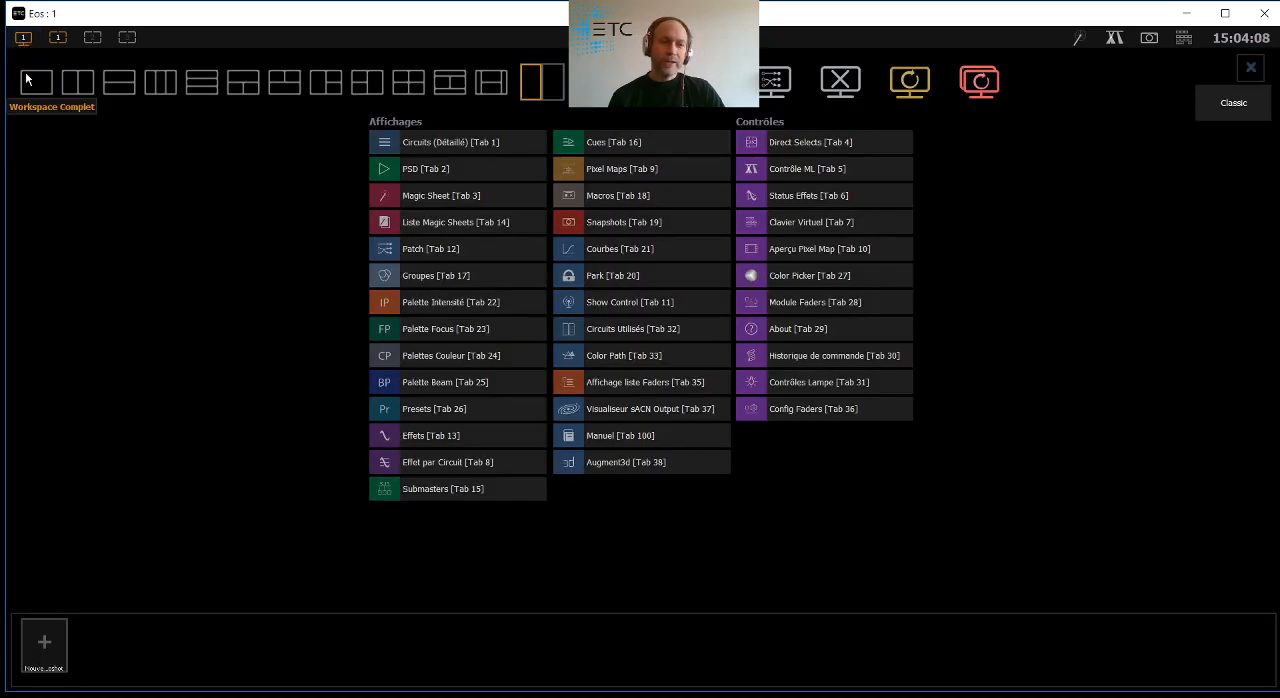
{"action": "left_click", "coordinate": [45, 650]}
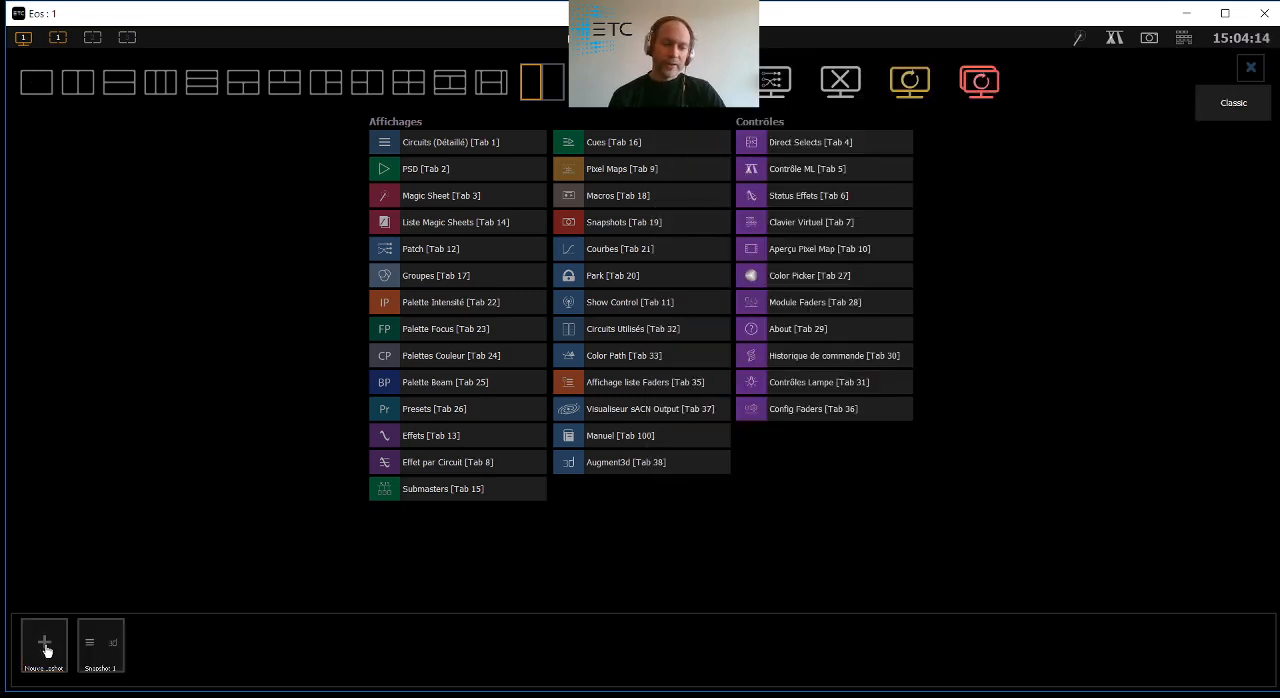
{"action": "left_click", "coordinate": [101, 648]}
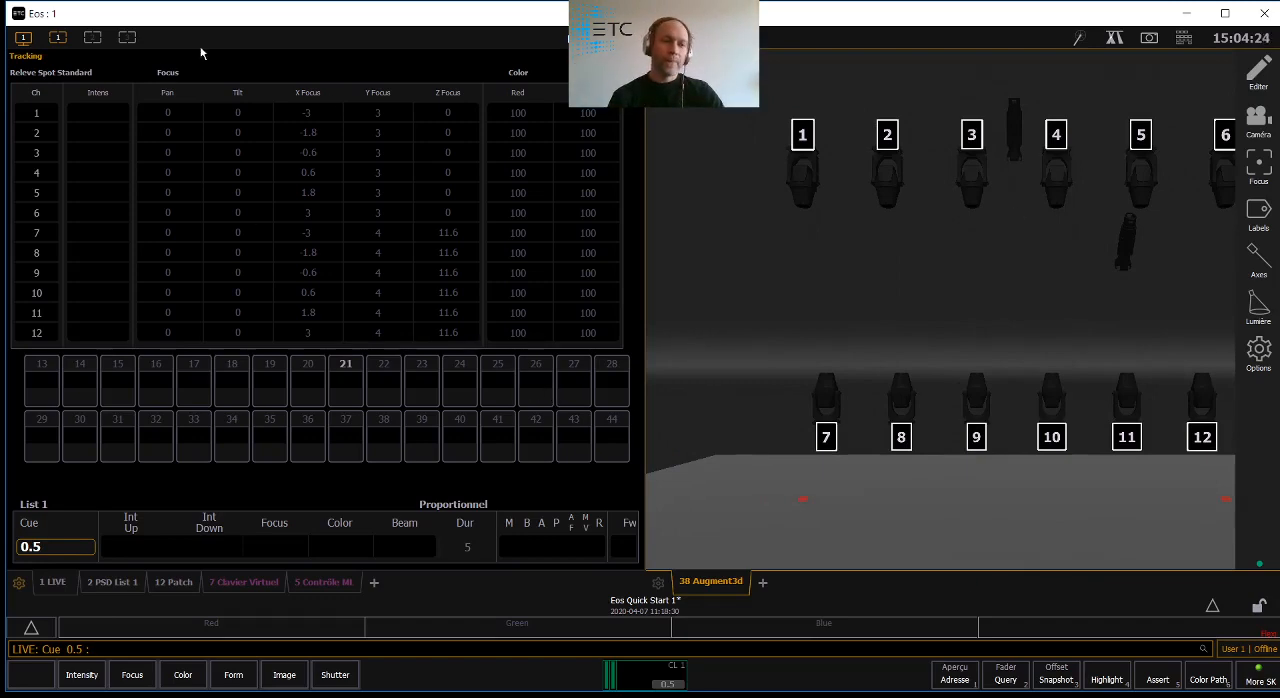
- Reset all screens and workspaces, and add Augment3d as a tab in the single-frame layout
{"action": "left_click", "coordinate": [22, 38]}
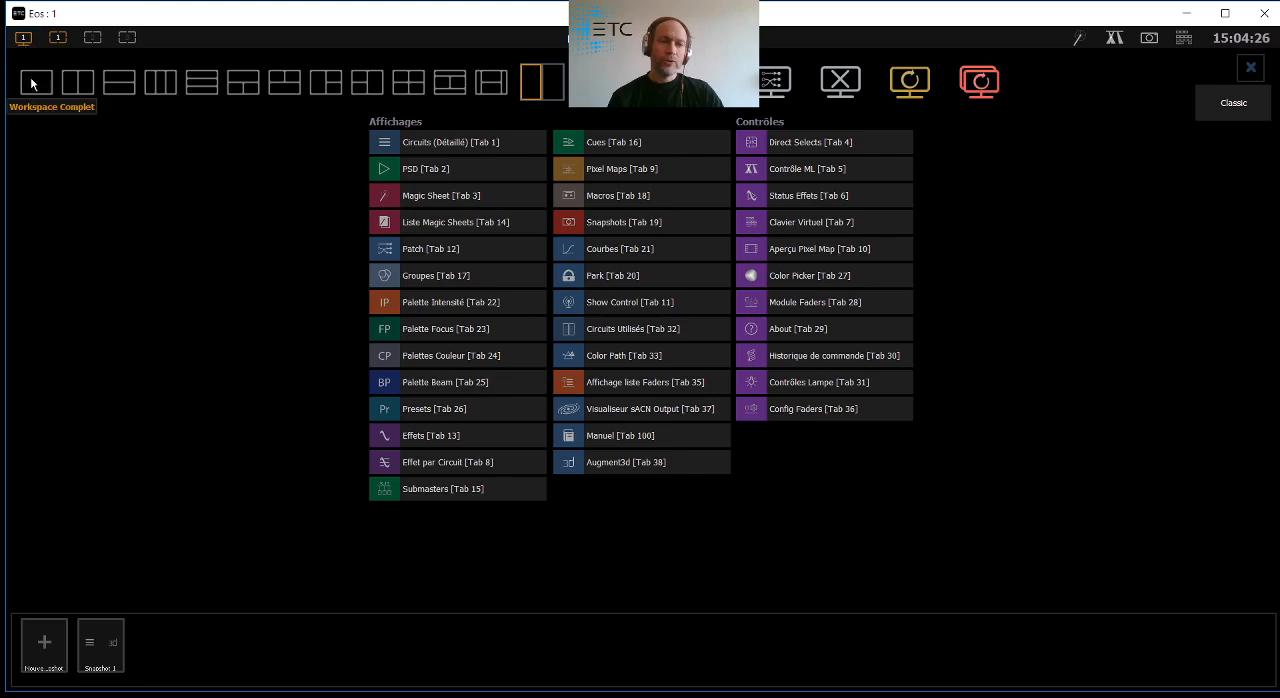
{"action": "left_click", "coordinate": [979, 83]}
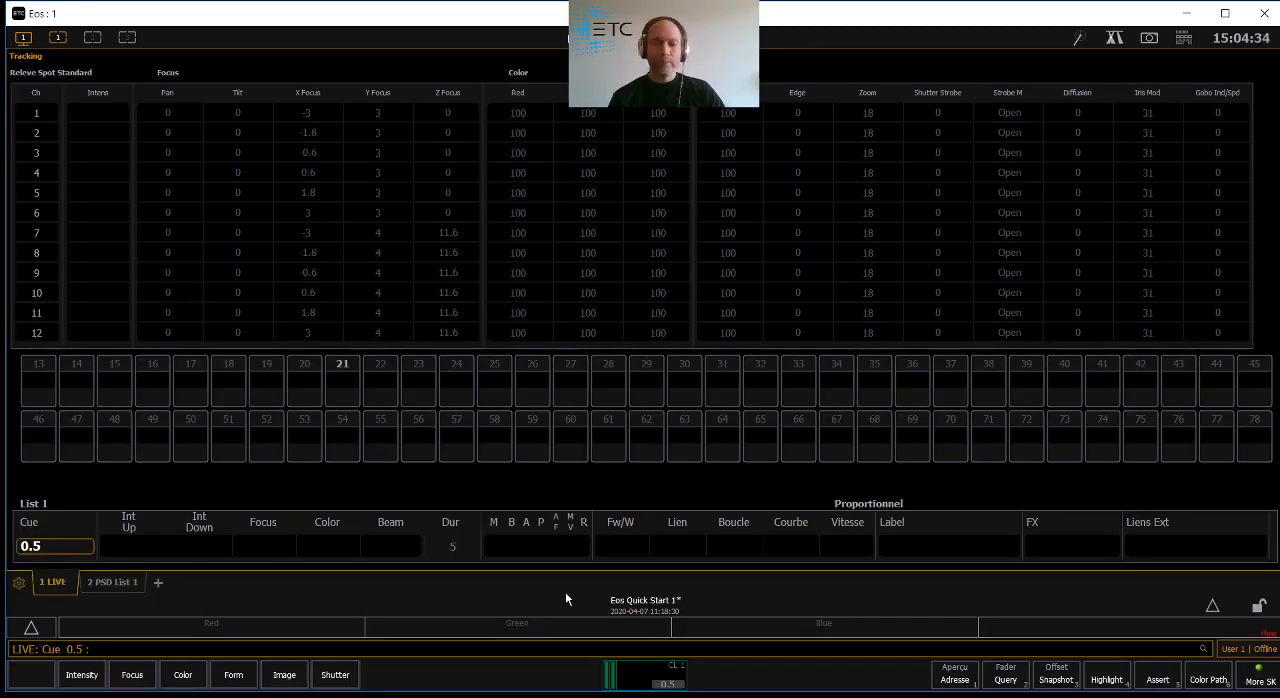
{"action": "left_click", "coordinate": [157, 583]}
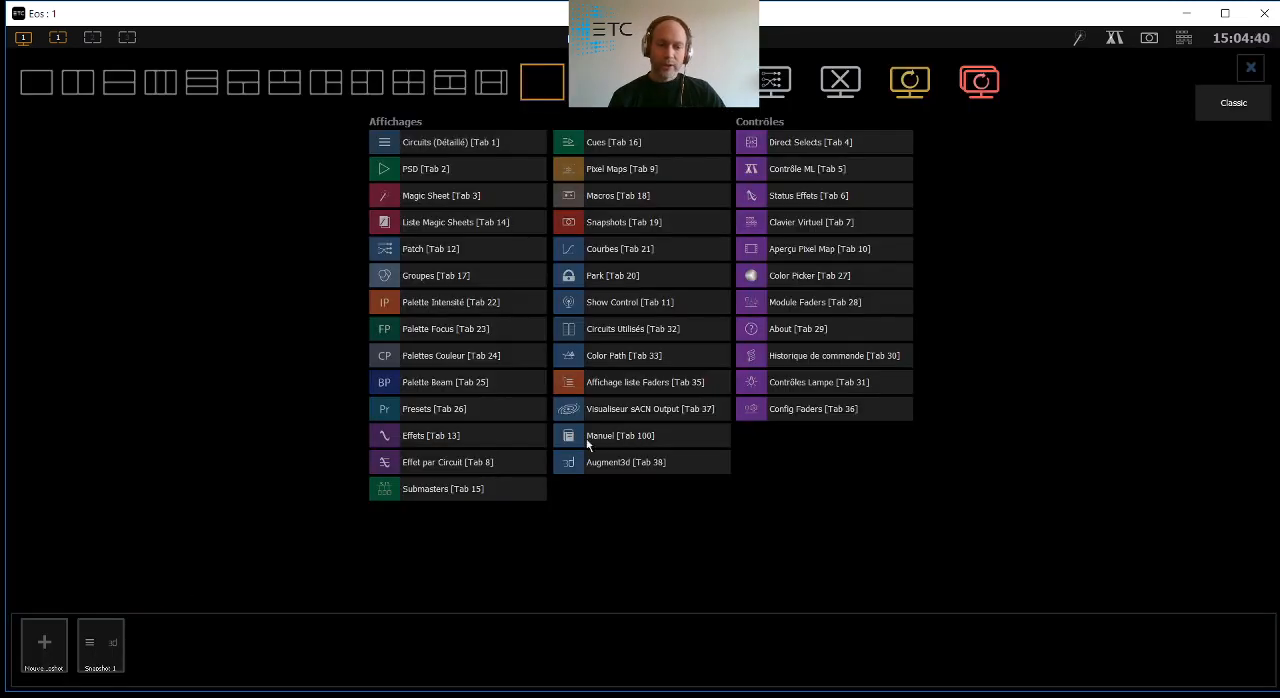
{"action": "left_click", "coordinate": [571, 463]}
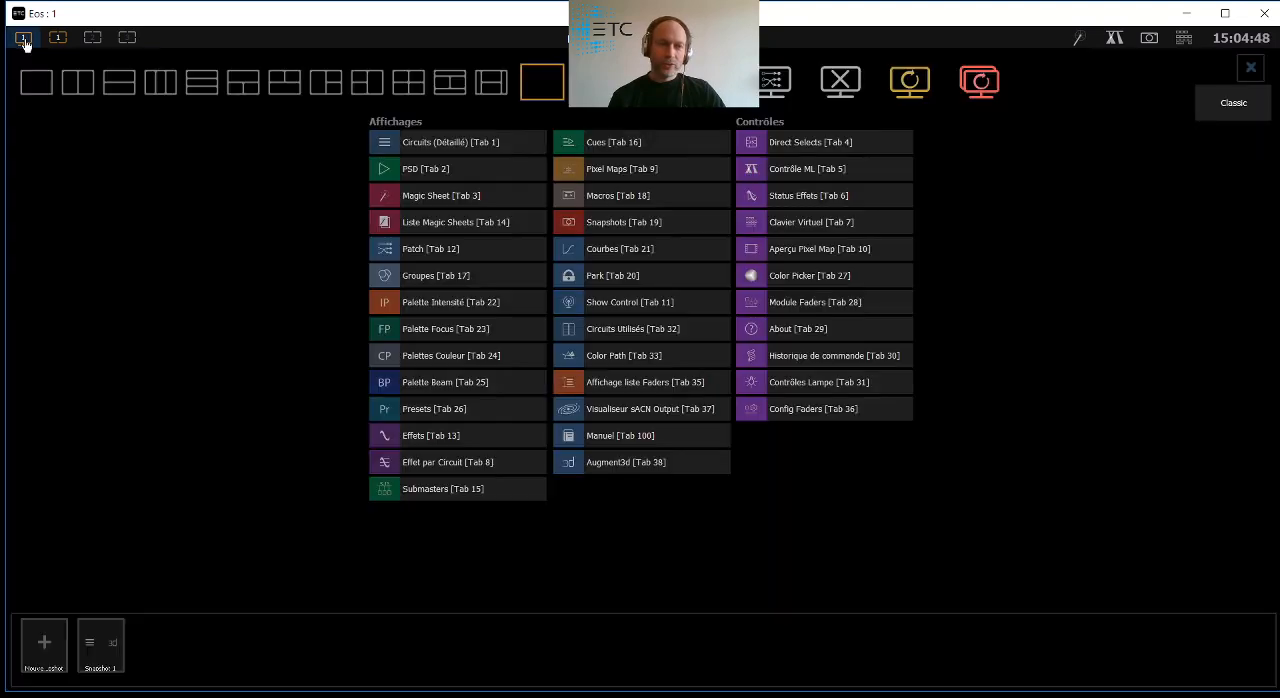
- Save the single-frame layout as a second snapshot, and recall the first and second snapshots in turn
{"action": "left_click", "coordinate": [25, 41]}
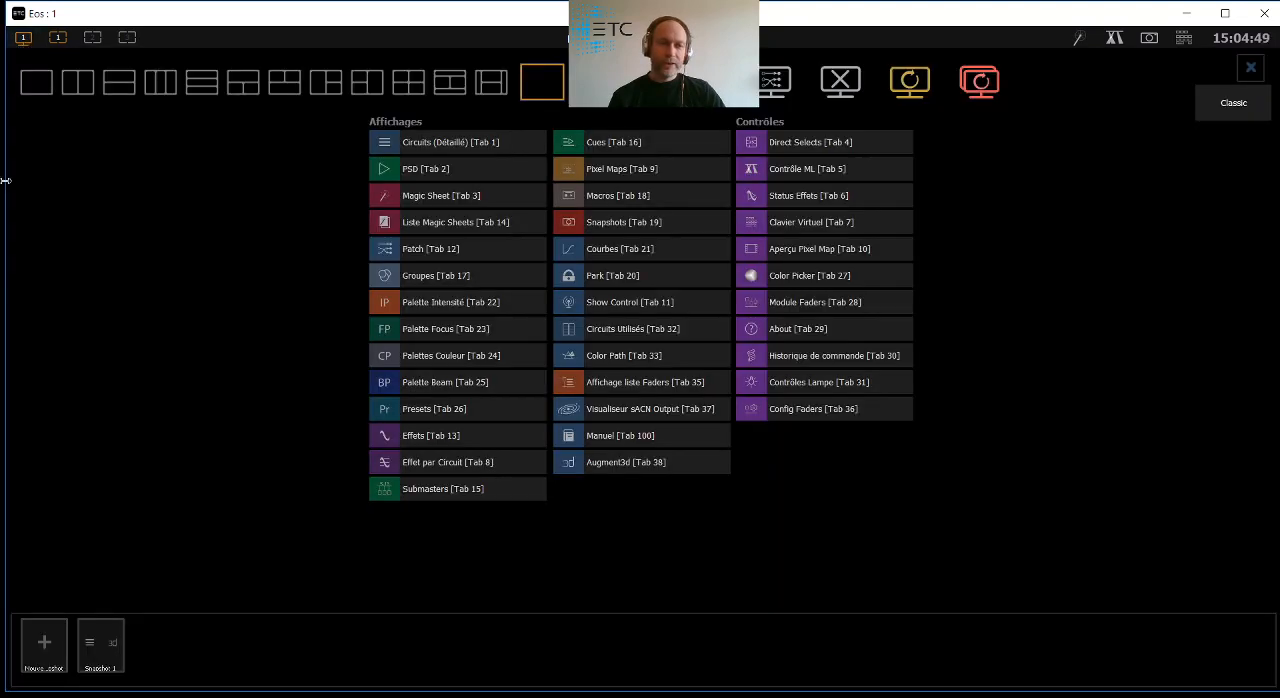
{"action": "left_click", "coordinate": [31, 654]}
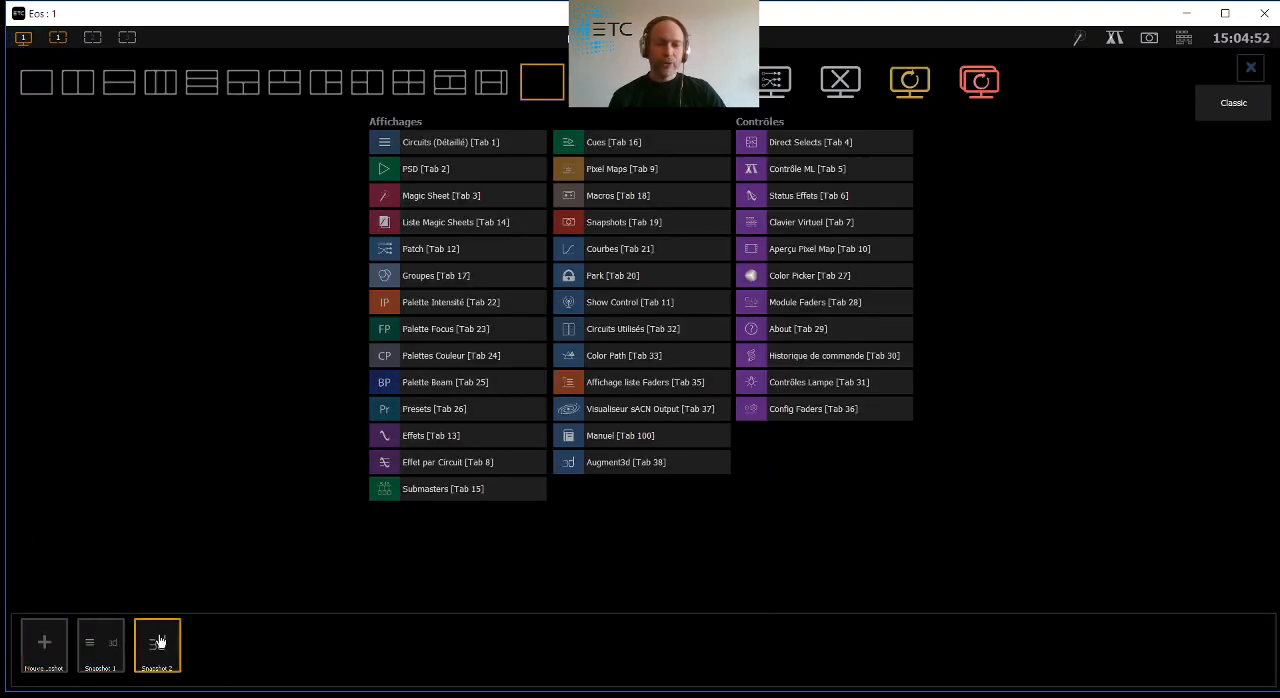
{"action": "left_click", "coordinate": [100, 654]}
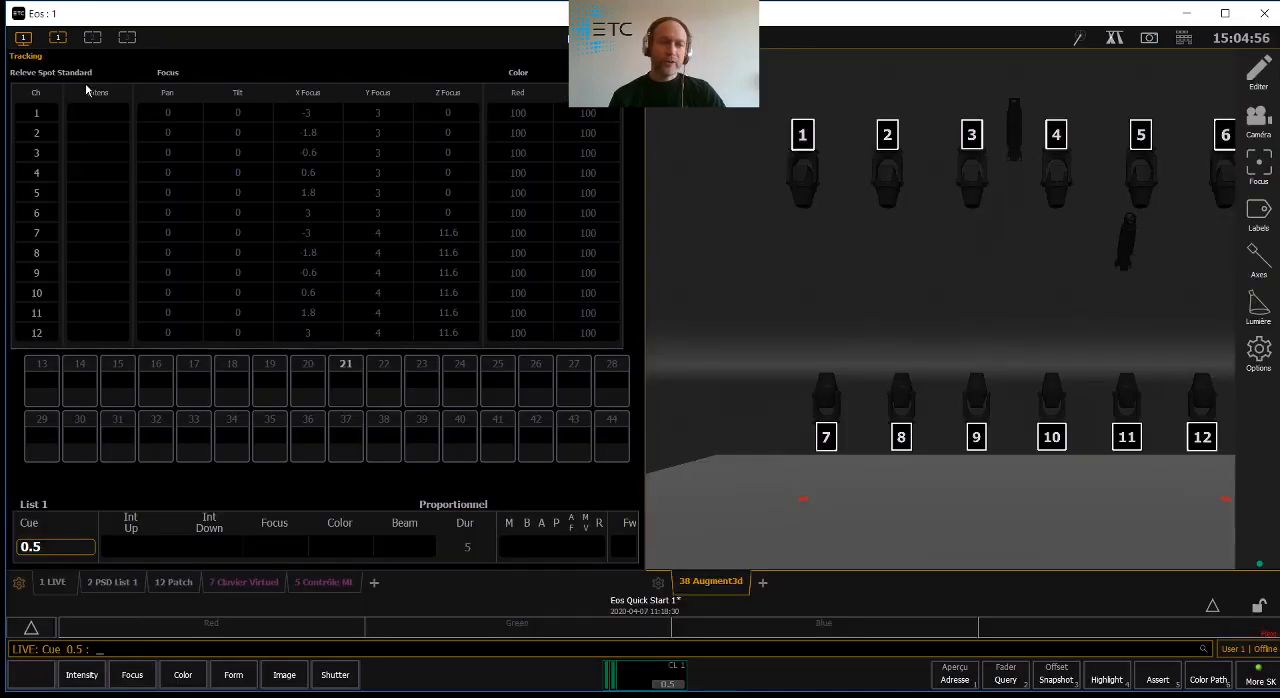
{"action": "left_click", "coordinate": [23, 37]}
{"action": "left_click", "coordinate": [155, 650]}
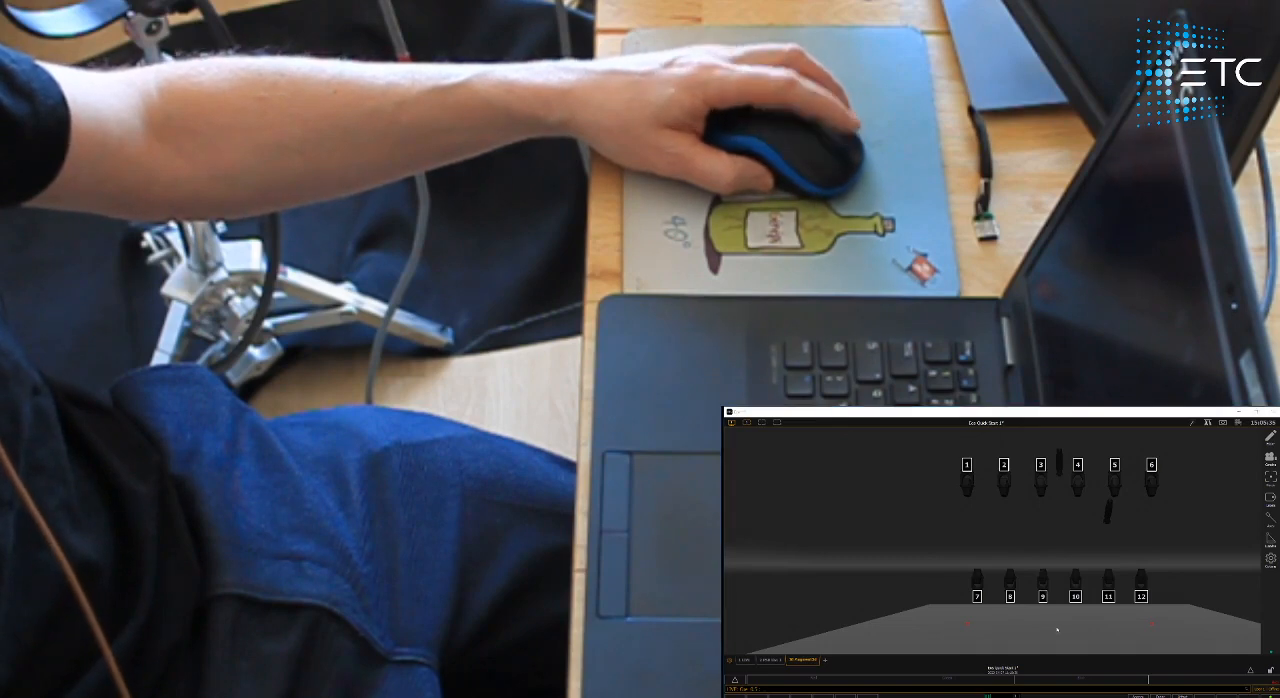
- Examine the rig and stage in the Augment3d view by zooming, panning and orbiting the camera
{"action": "scroll", "coordinate": [1057, 629], "scroll_direction": "up", "scroll_amount": 3}
{"action": "scroll", "coordinate": [1057, 629], "scroll_direction": "down", "scroll_amount": 5}
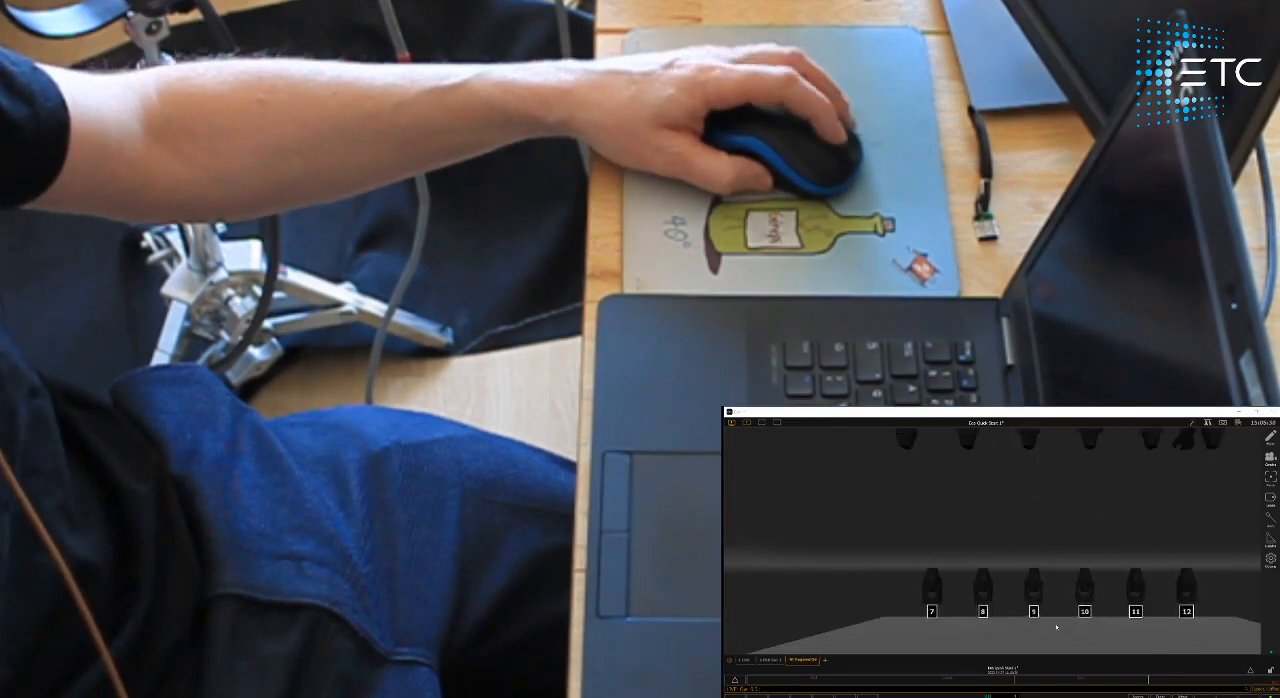
{"action": "scroll", "coordinate": [1057, 627], "scroll_direction": "up", "scroll_amount": 2}
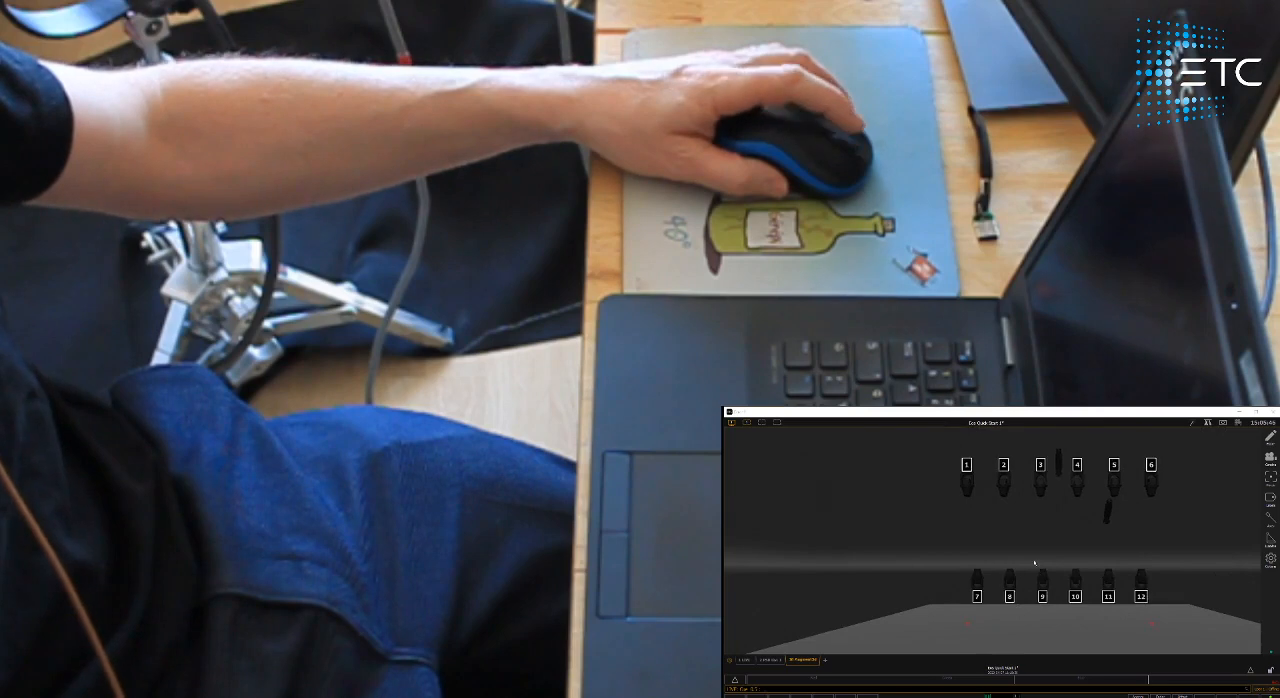
{"action": "middle_click_drag", "start_coordinate": [1035, 563], "coordinate": [1043, 537]}
{"action": "middle_click_drag", "start_coordinate": [985, 542], "coordinate": [1020, 572]}
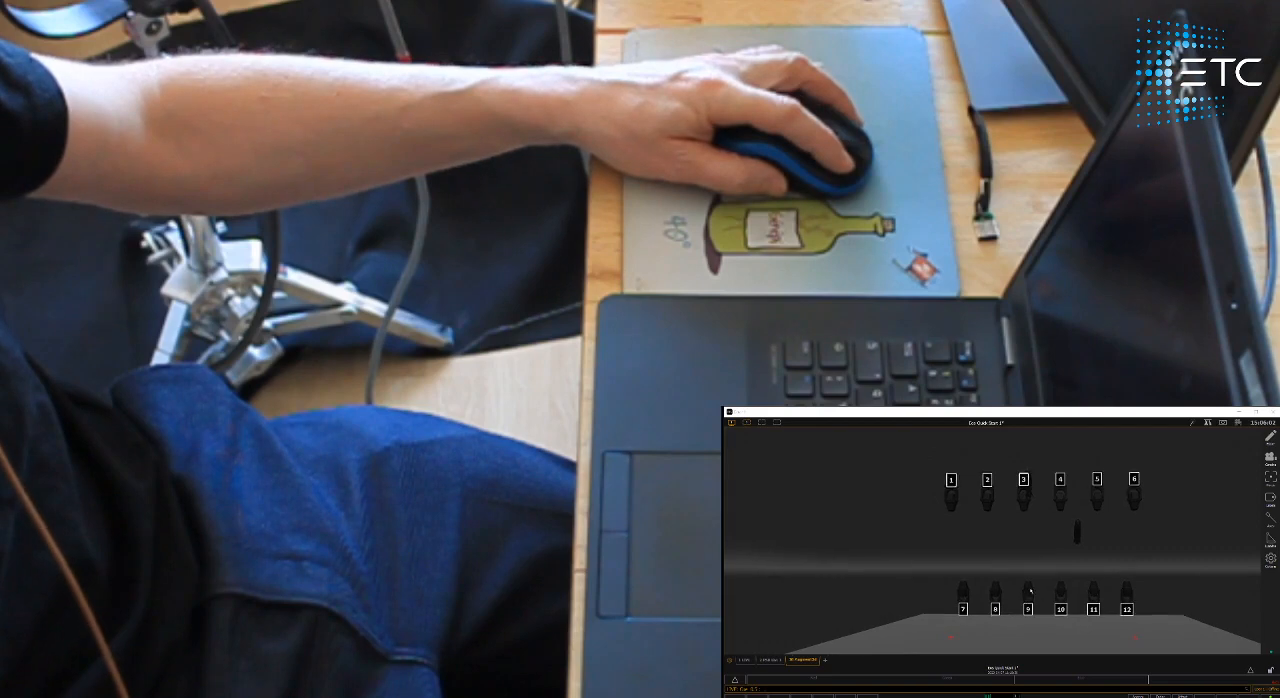
{"action": "right_click_drag", "start_coordinate": [1032, 592], "coordinate": [965, 547]}
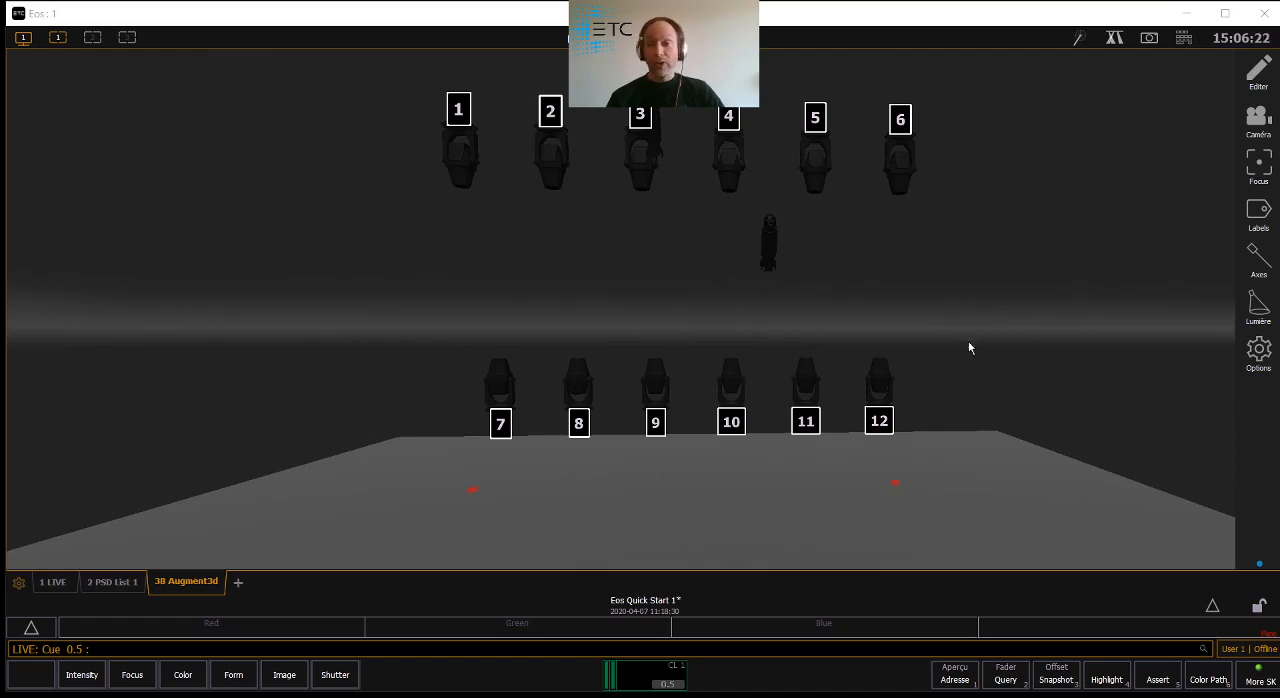
- Enter Augment3d edit mode and add the Wall - Upstage, Wall - Stage Left and Wall - Stage Right objects from the Stock library
{"action": "left_click", "coordinate": [1258, 72]}
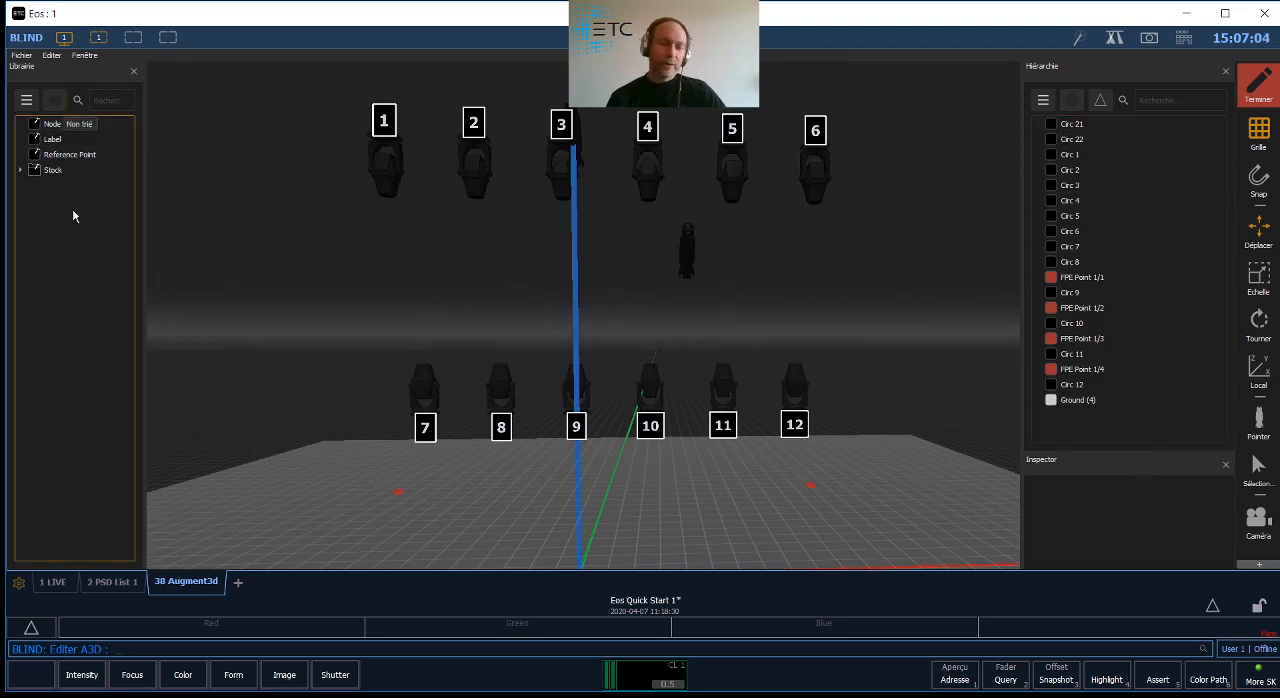
{"action": "double_click", "coordinate": [675, 486]}
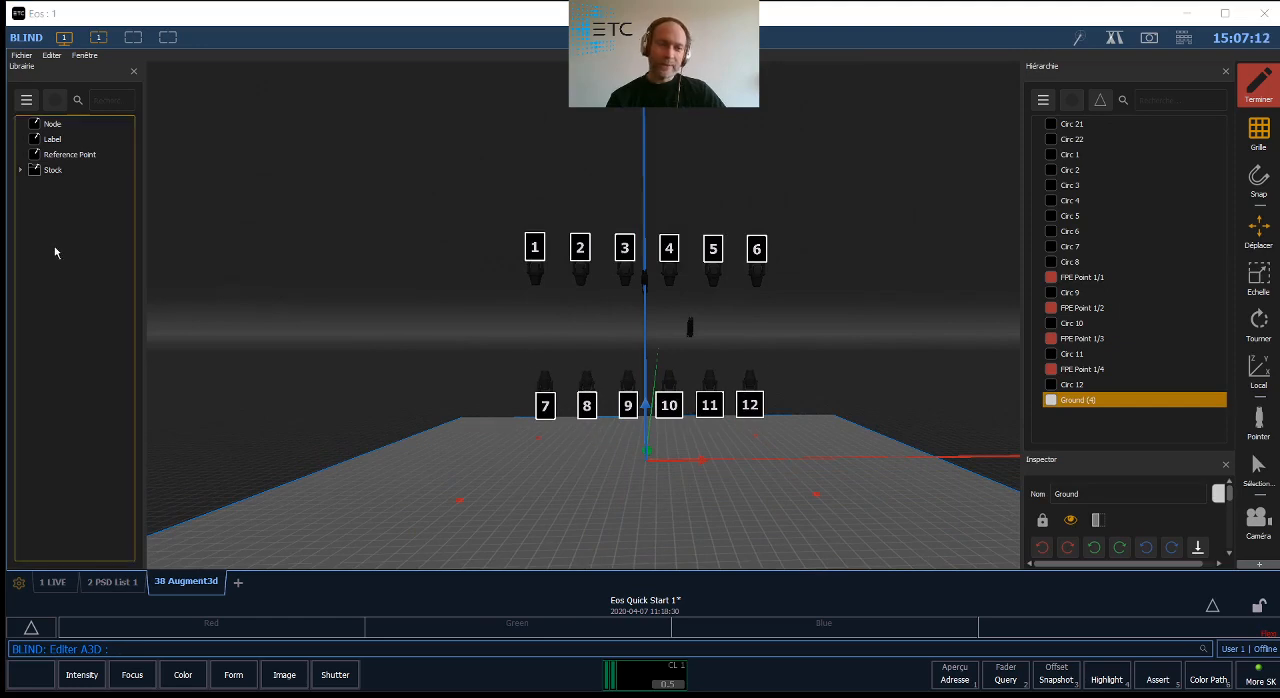
{"action": "left_click", "coordinate": [20, 170]}
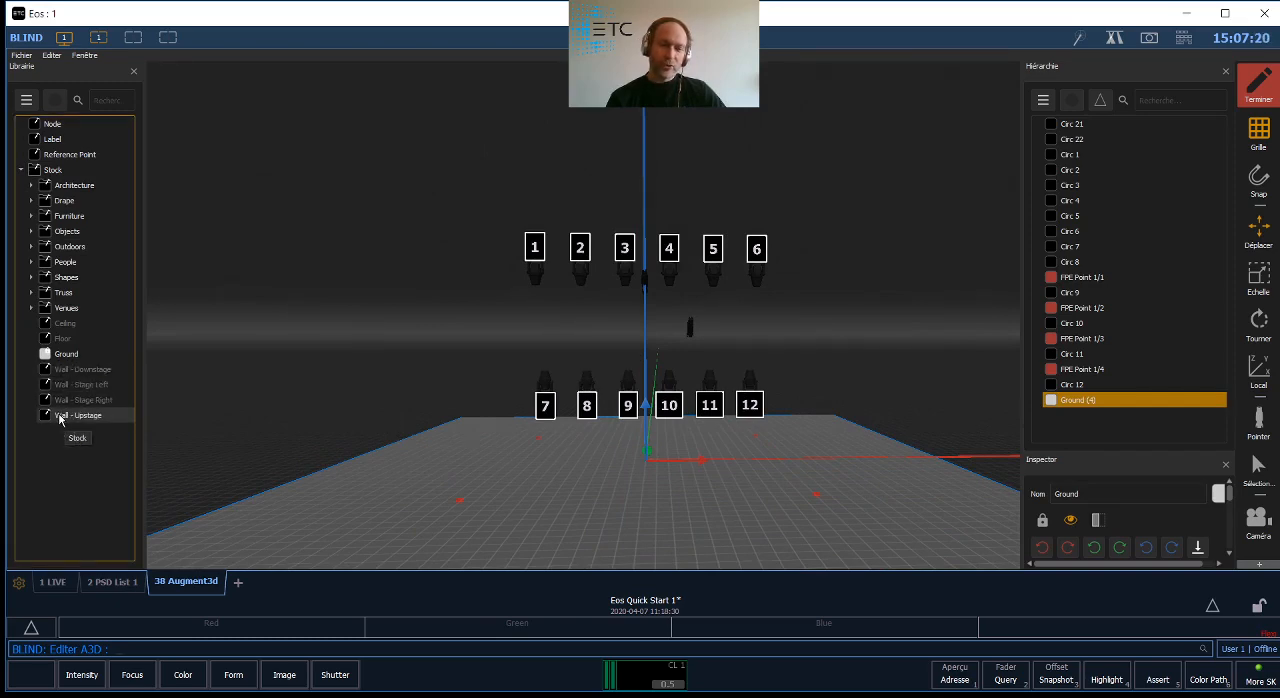
{"action": "left_click_drag", "start_coordinate": [59, 418], "coordinate": [647, 448]}
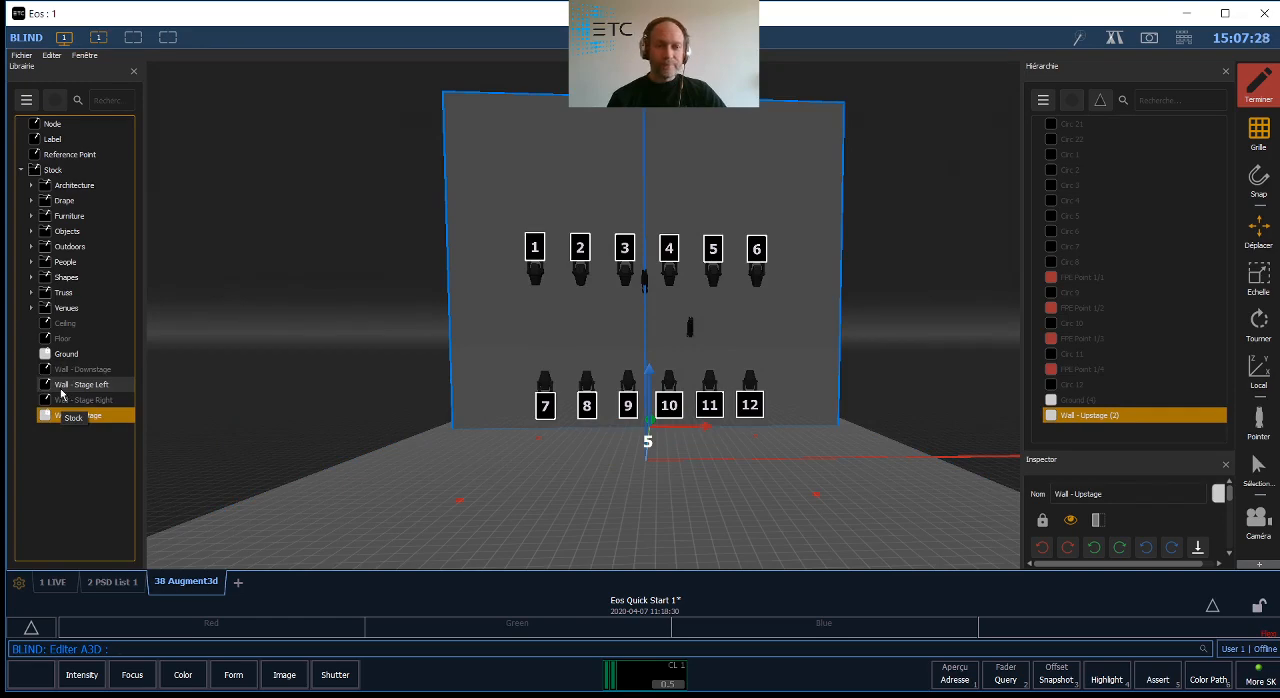
{"action": "left_click_drag", "start_coordinate": [60, 393], "coordinate": [686, 460]}
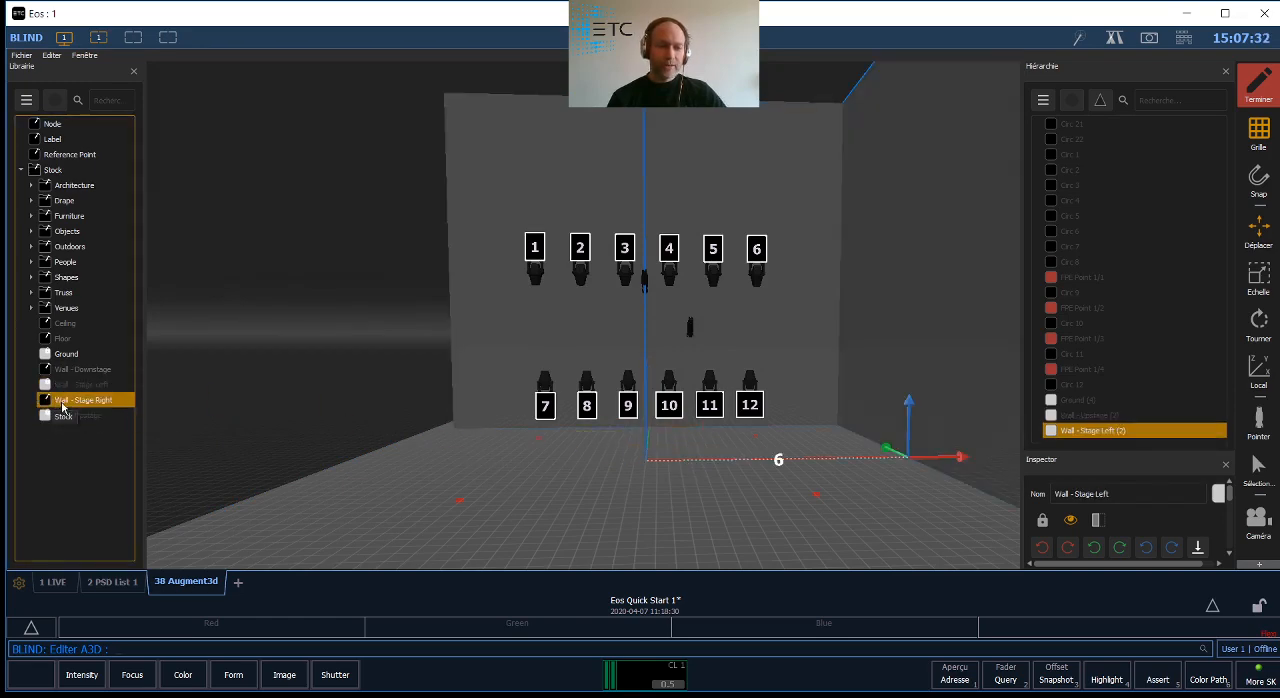
{"action": "left_click_drag", "start_coordinate": [62, 407], "coordinate": [625, 455]}
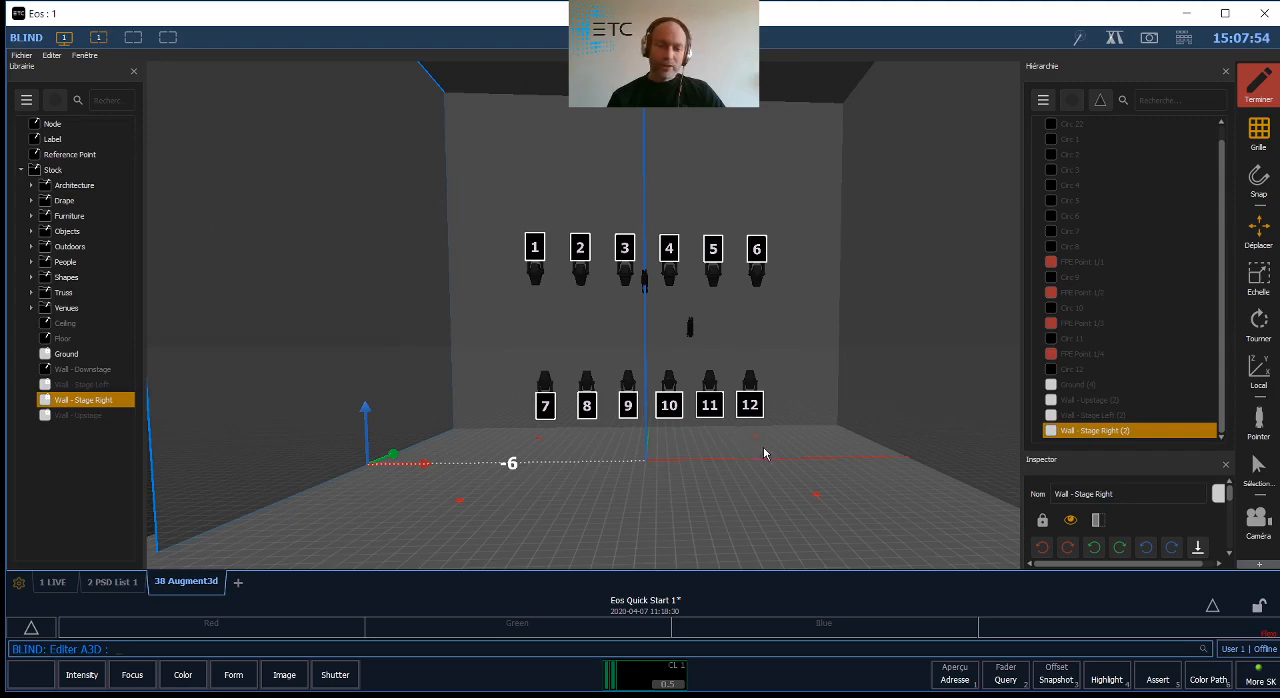
- Place the Female figure from the Stock library's People folder on the ground at the stage origin
{"action": "mouse_move", "coordinate": [792, 466]}
{"action": "middle_mouse_down"}
{"action": "mouse_move", "coordinate": [424, 492]}
{"action": "mouse_move", "coordinate": [287, 489]}
{"action": "mouse_move", "coordinate": [637, 486]}
{"action": "mouse_move", "coordinate": [214, 457]}
{"action": "mouse_move", "coordinate": [613, 436]}
{"action": "mouse_move", "coordinate": [1260, 477]}
{"action": "mouse_move", "coordinate": [530, 386]}
{"action": "mouse_move", "coordinate": [314, 420]}
{"action": "mouse_move", "coordinate": [294, 449]}
{"action": "mouse_move", "coordinate": [844, 485]}
{"action": "mouse_move", "coordinate": [790, 477]}
{"action": "middle_mouse_up"}
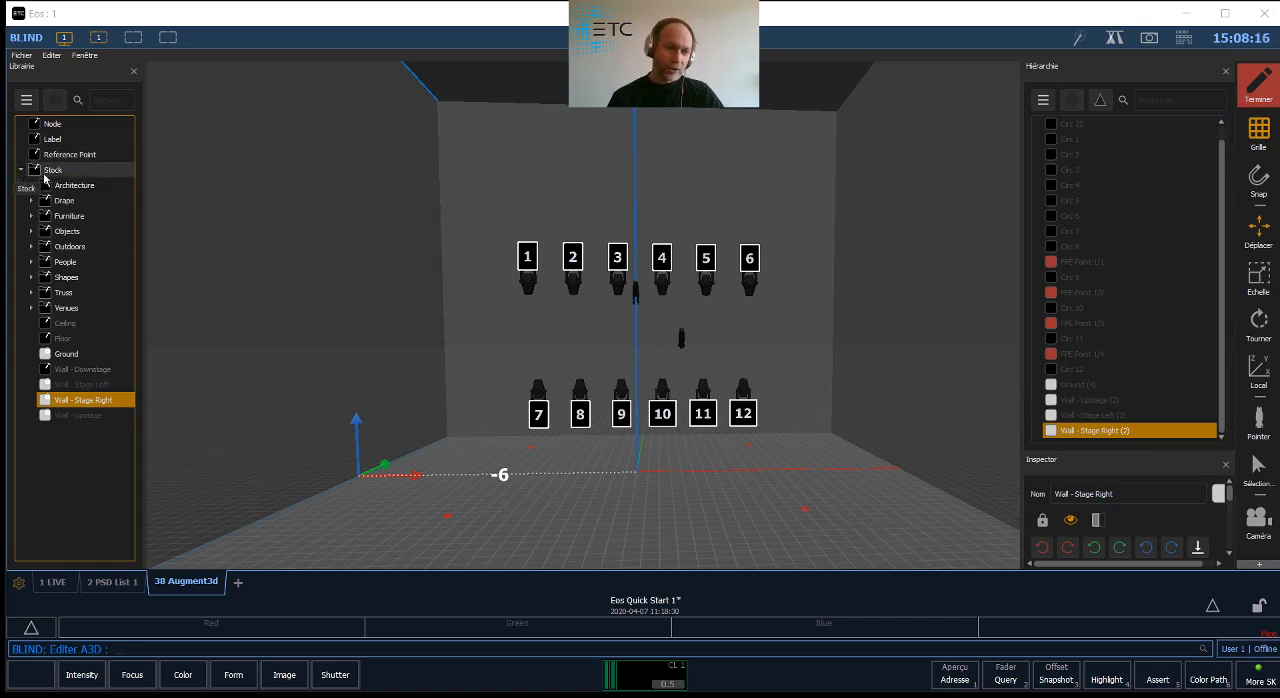
{"action": "left_click", "coordinate": [31, 263]}
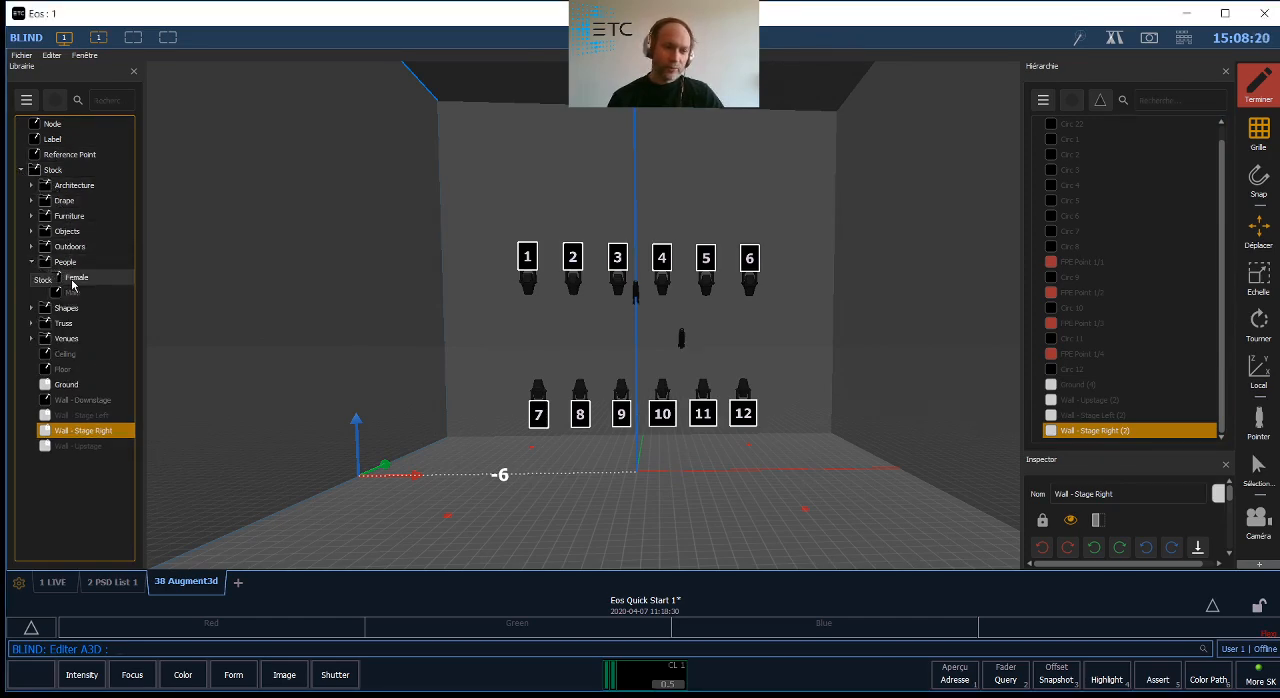
{"action": "left_click_drag", "start_coordinate": [72, 280], "coordinate": [662, 448]}
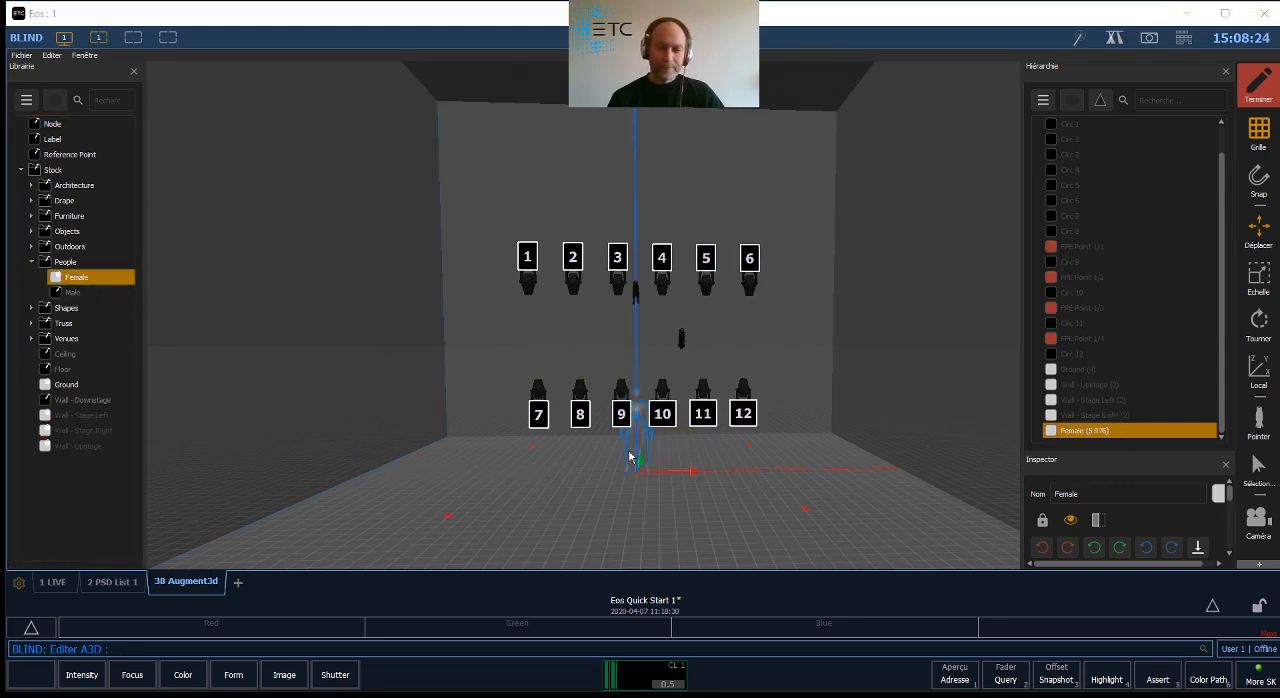
- Move the Female figure 1.58 m upstage along the Y axis from the stage origin
{"action": "scroll", "coordinate": [629, 456], "scroll_direction": "up", "scroll_amount": 5}
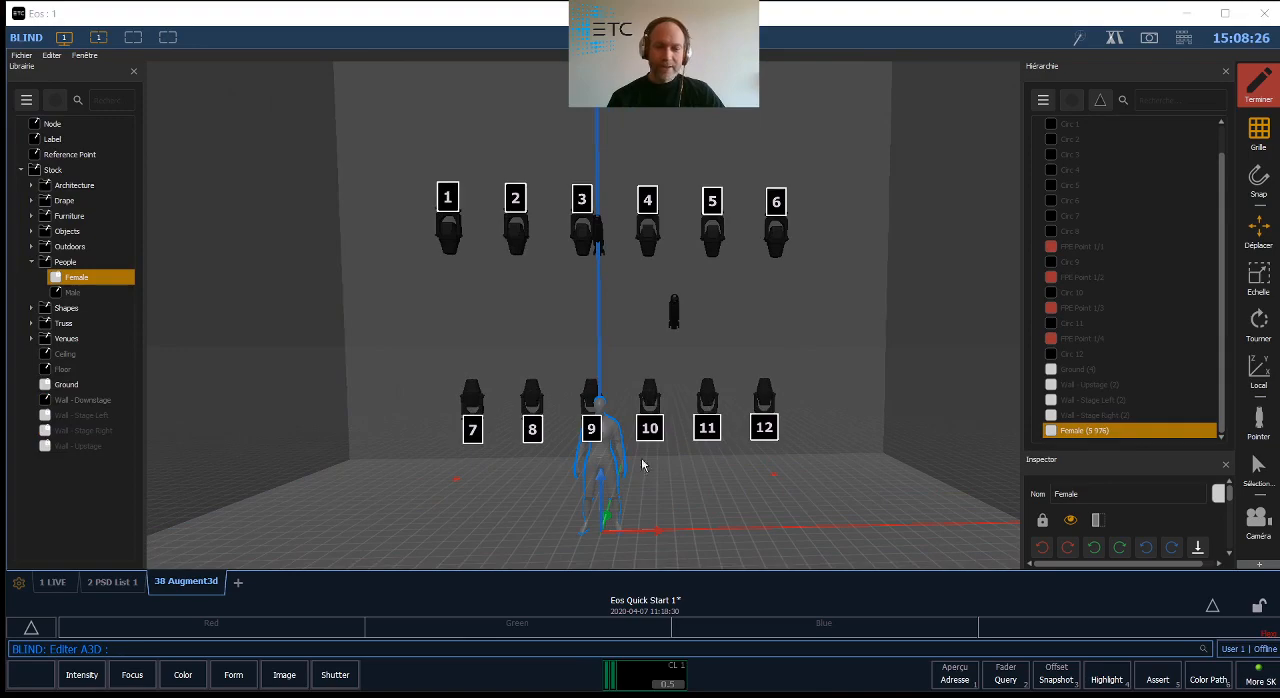
{"action": "right_click_drag", "start_coordinate": [629, 490], "coordinate": [571, 471]}
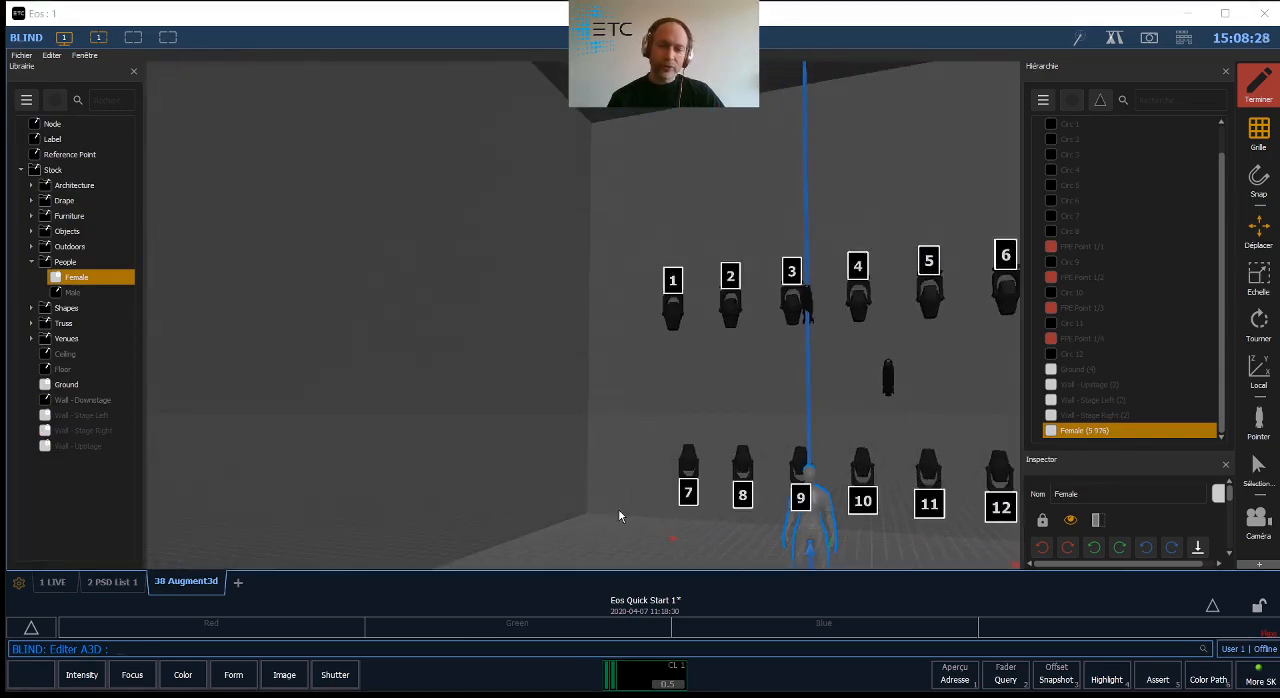
{"action": "right_click_drag", "start_coordinate": [619, 511], "coordinate": [400, 464]}
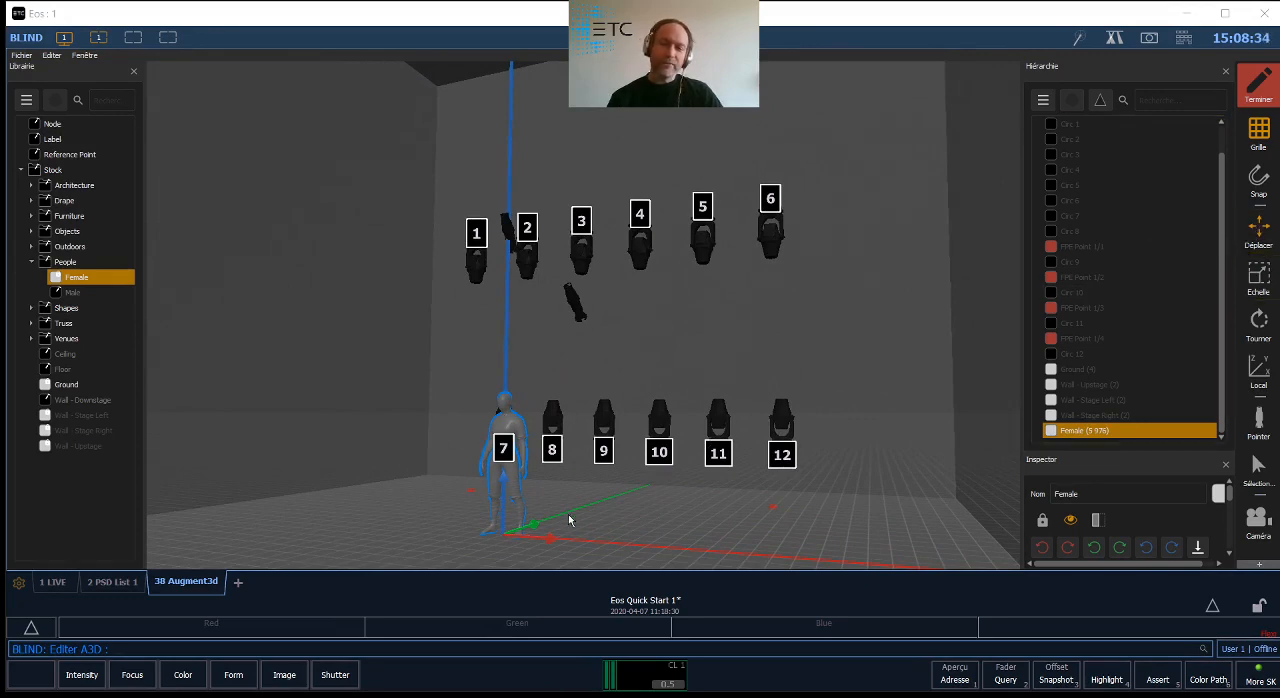
{"action": "left_click_drag", "start_coordinate": [534, 530], "coordinate": [580, 505]}
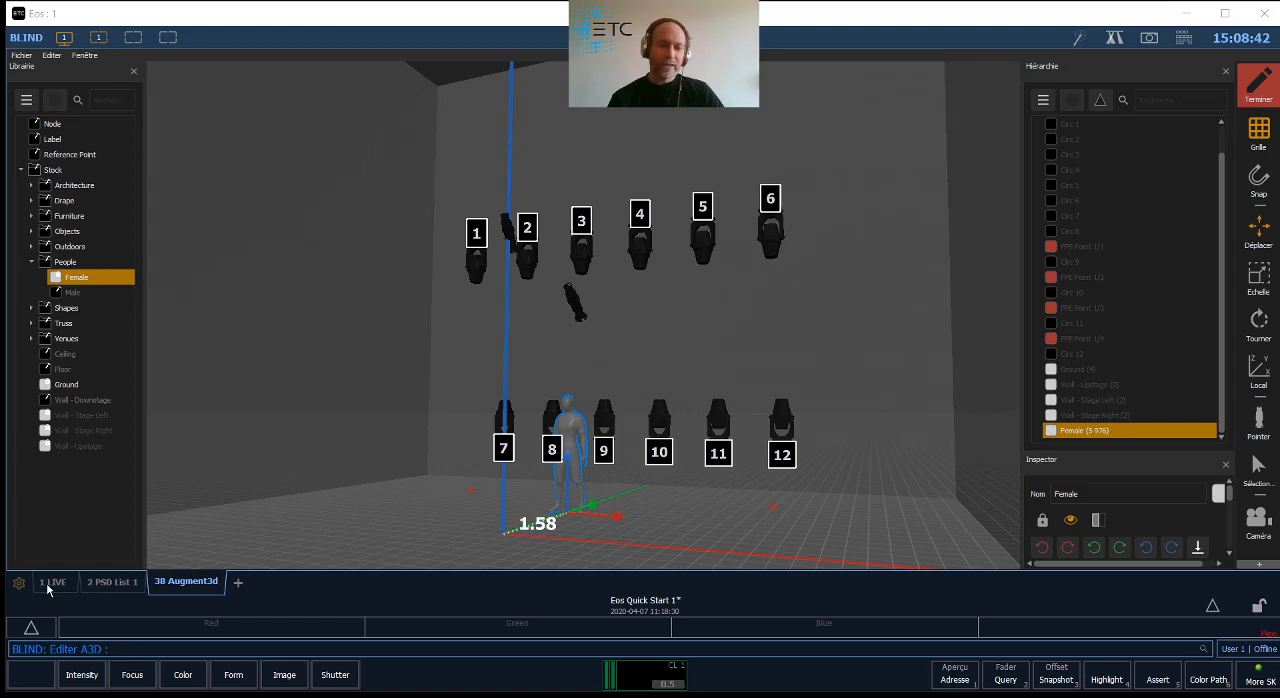
- Apply the Augment3d model changes to leave edit mode, and set channel 21 to full intensity
{"action": "left_click", "coordinate": [572, 303]}
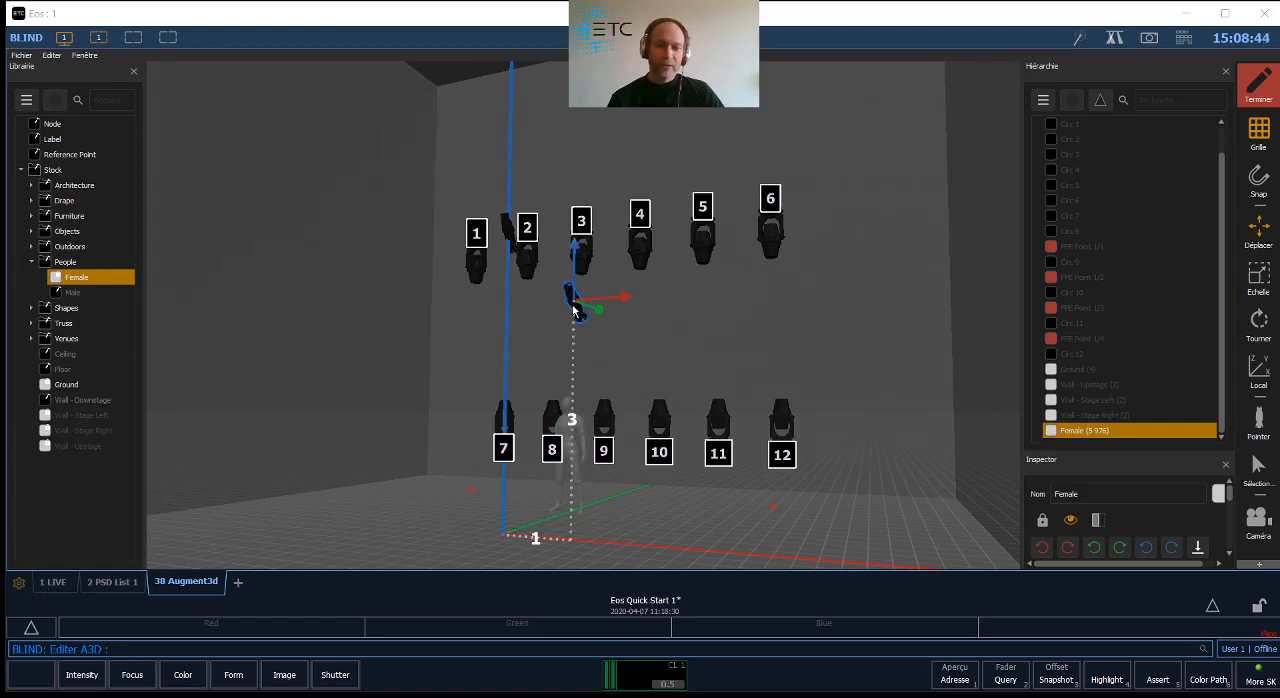
{"action": "left_click", "coordinate": [1263, 83]}
{"action": "left_click", "coordinate": [1170, 115]}
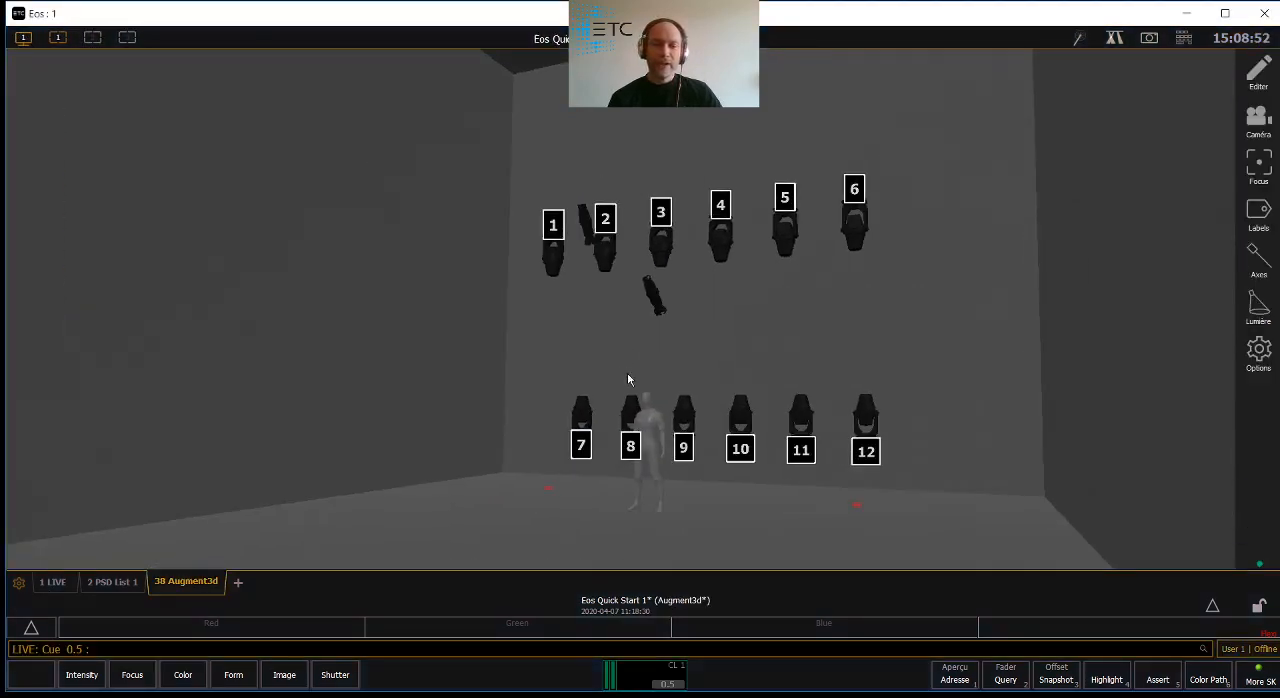
{"action": "left_click", "coordinate": [654, 298]}
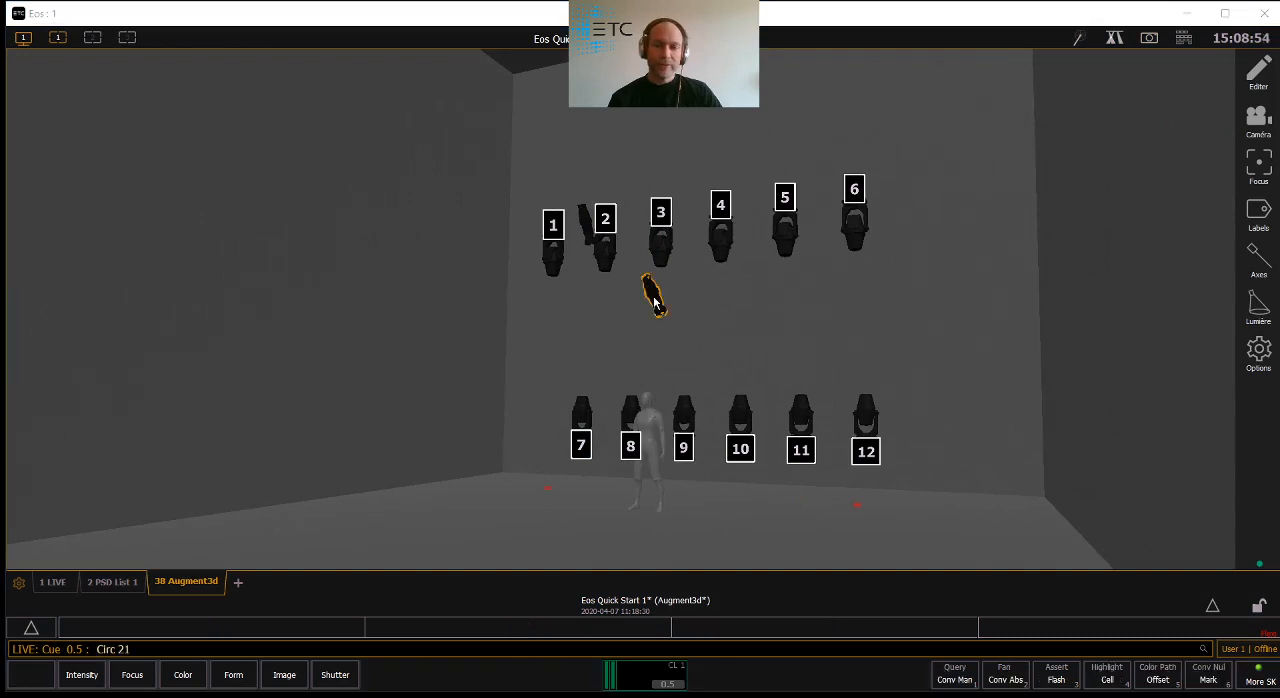
{"action": "key", "text": "f"}
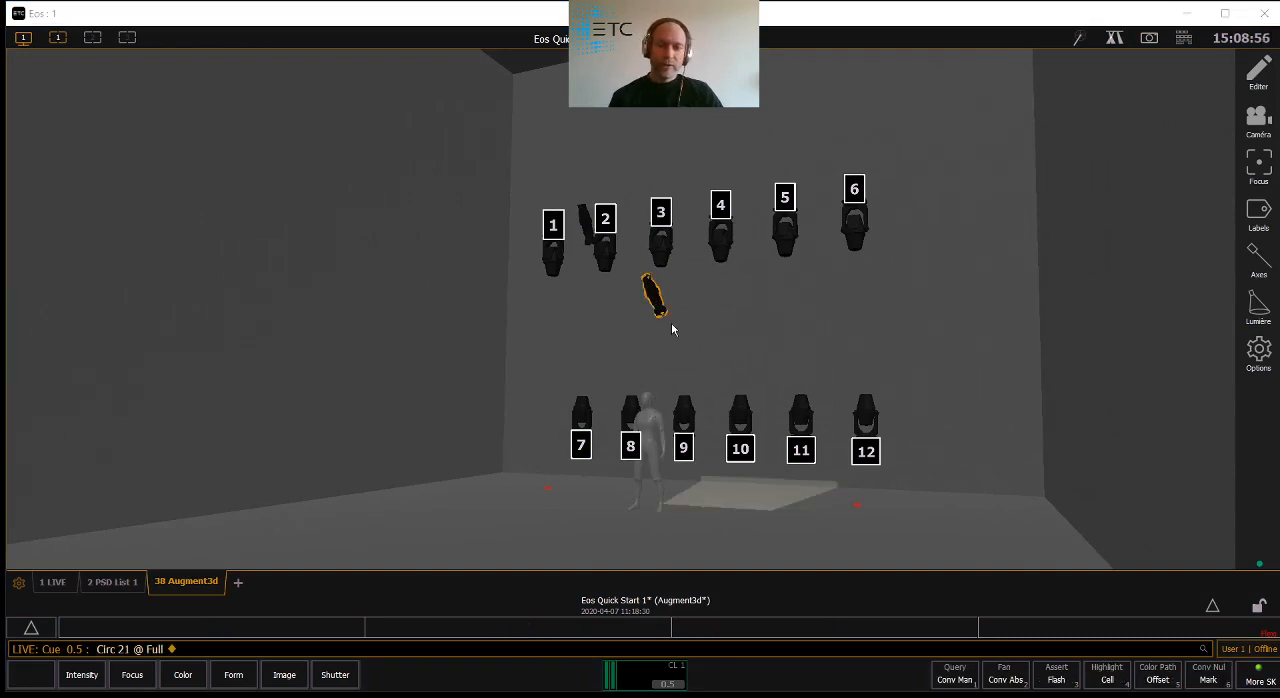
- Reopen edit mode, move the Female figure 1 m along the X axis towards the light beam, and apply the model changes
{"action": "left_click", "coordinate": [1249, 80]}
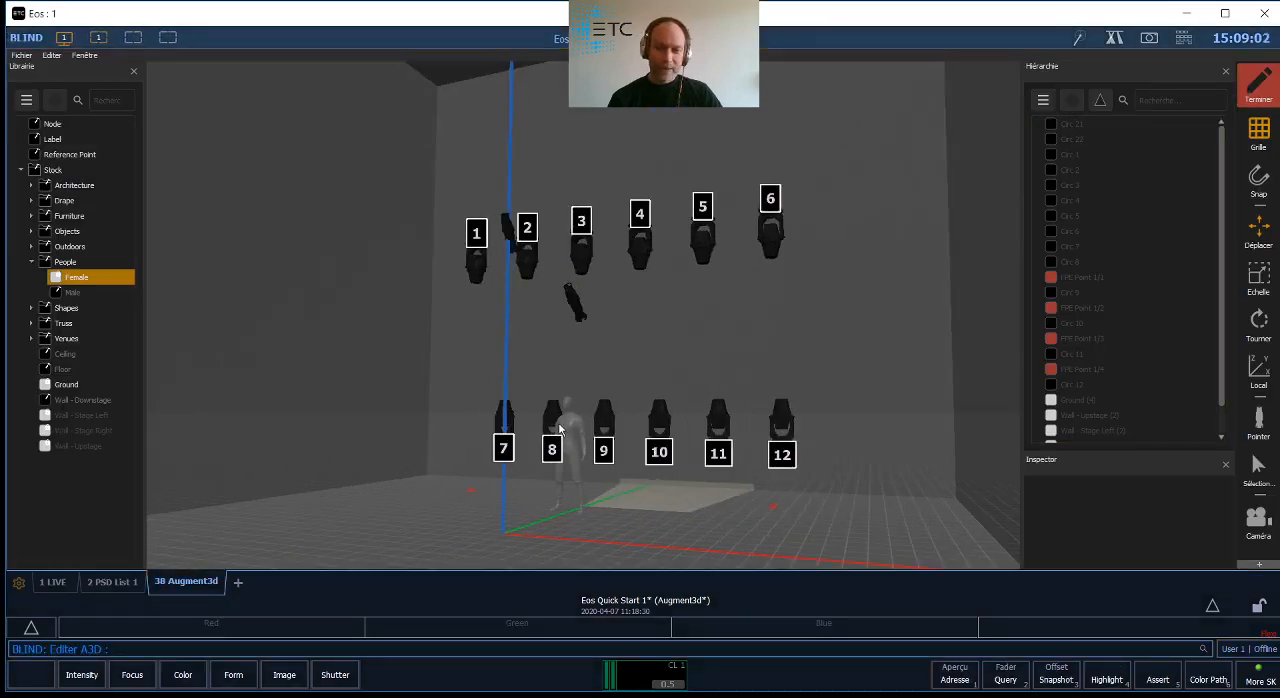
{"action": "left_click", "coordinate": [571, 428]}
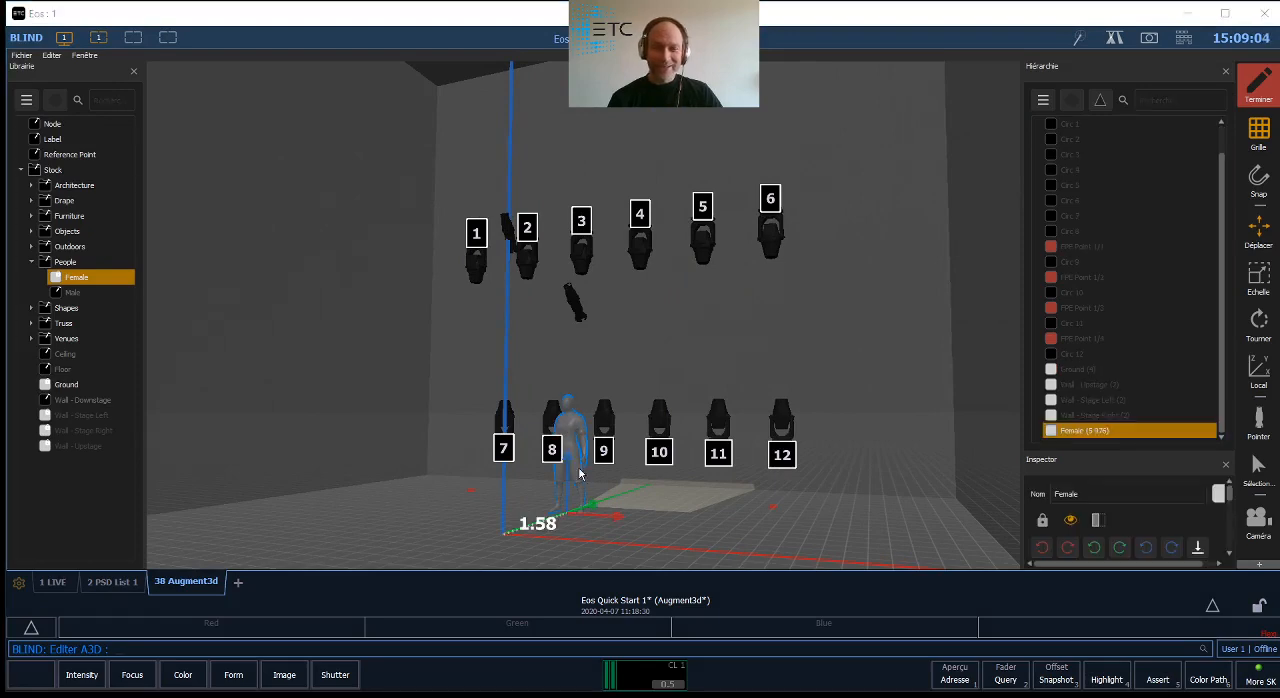
{"action": "left_click_drag", "start_coordinate": [618, 521], "coordinate": [676, 538]}
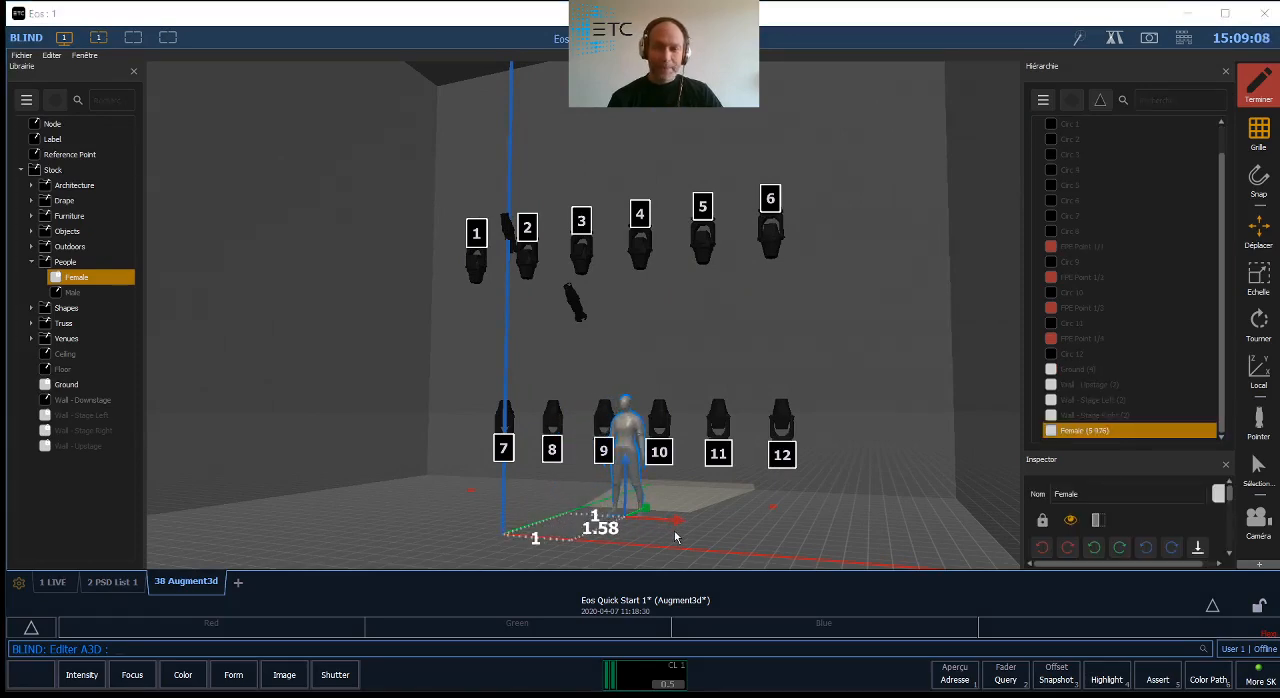
{"action": "left_click", "coordinate": [1258, 88]}
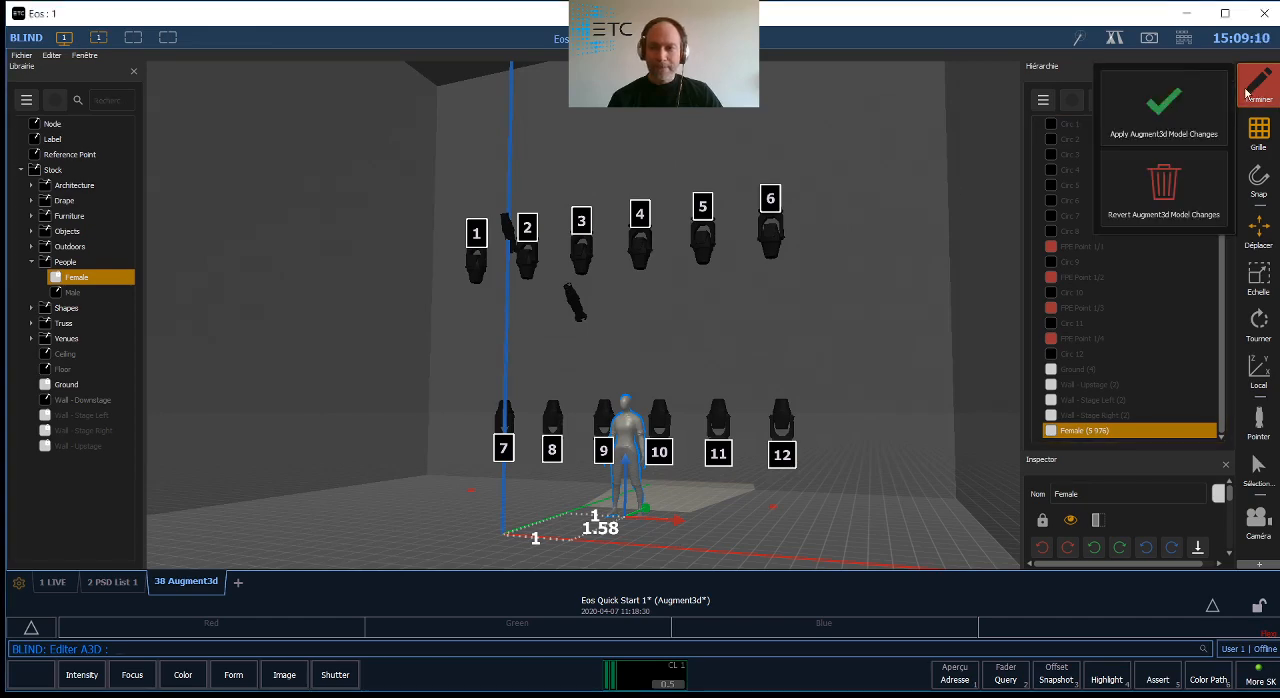
{"action": "left_click", "coordinate": [1164, 110]}
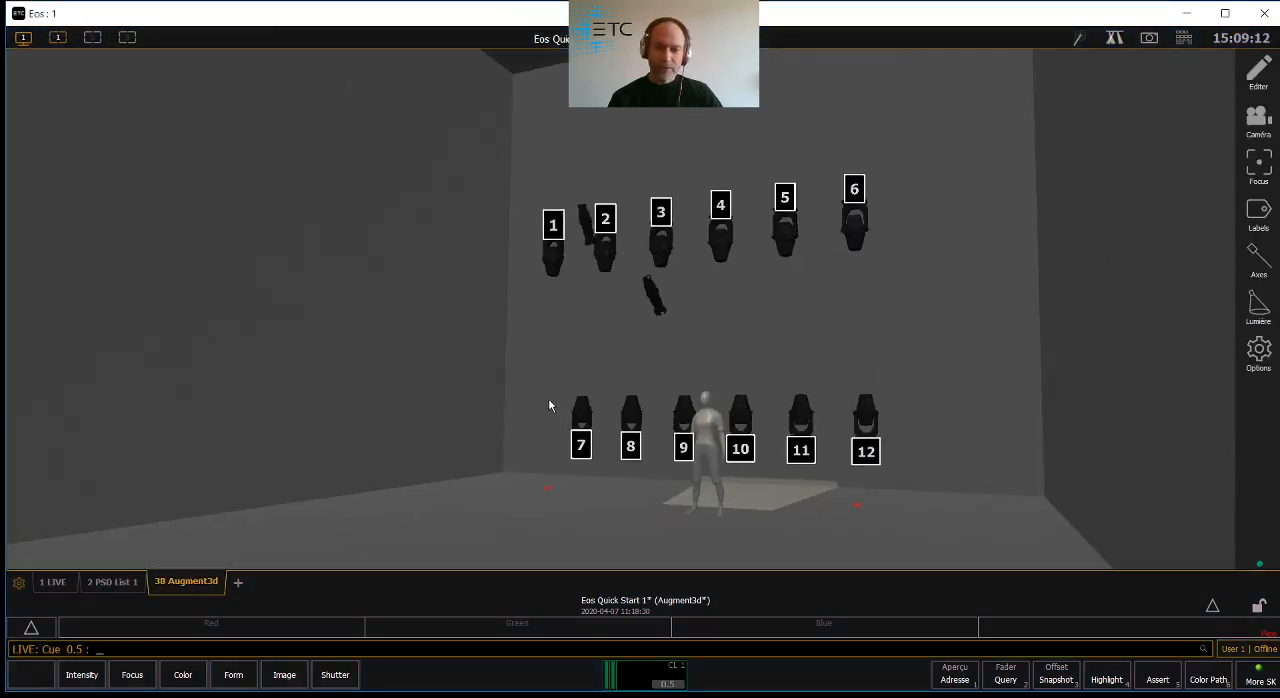
- Examine the lit figure, fixtures and walls from several angles and distances in the Augment3d view
{"action": "left_click_drag", "start_coordinate": [548, 400], "coordinate": [637, 329]}
{"action": "right_click_drag", "start_coordinate": [616, 298], "coordinate": [664, 370]}
{"action": "middle_click_drag", "start_coordinate": [664, 370], "coordinate": [758, 545]}
{"action": "right_click_drag", "start_coordinate": [758, 545], "coordinate": [886, 466]}
{"action": "middle_click_drag", "start_coordinate": [831, 468], "coordinate": [476, 286]}
{"action": "middle_click_drag", "start_coordinate": [484, 370], "coordinate": [627, 421]}
{"action": "scroll", "coordinate": [481, 314], "scroll_direction": "up", "scroll_amount": 1}
{"action": "scroll", "coordinate": [481, 321], "scroll_direction": "down", "scroll_amount": 1}
{"action": "scroll", "coordinate": [522, 382], "scroll_direction": "down", "scroll_amount": 1}
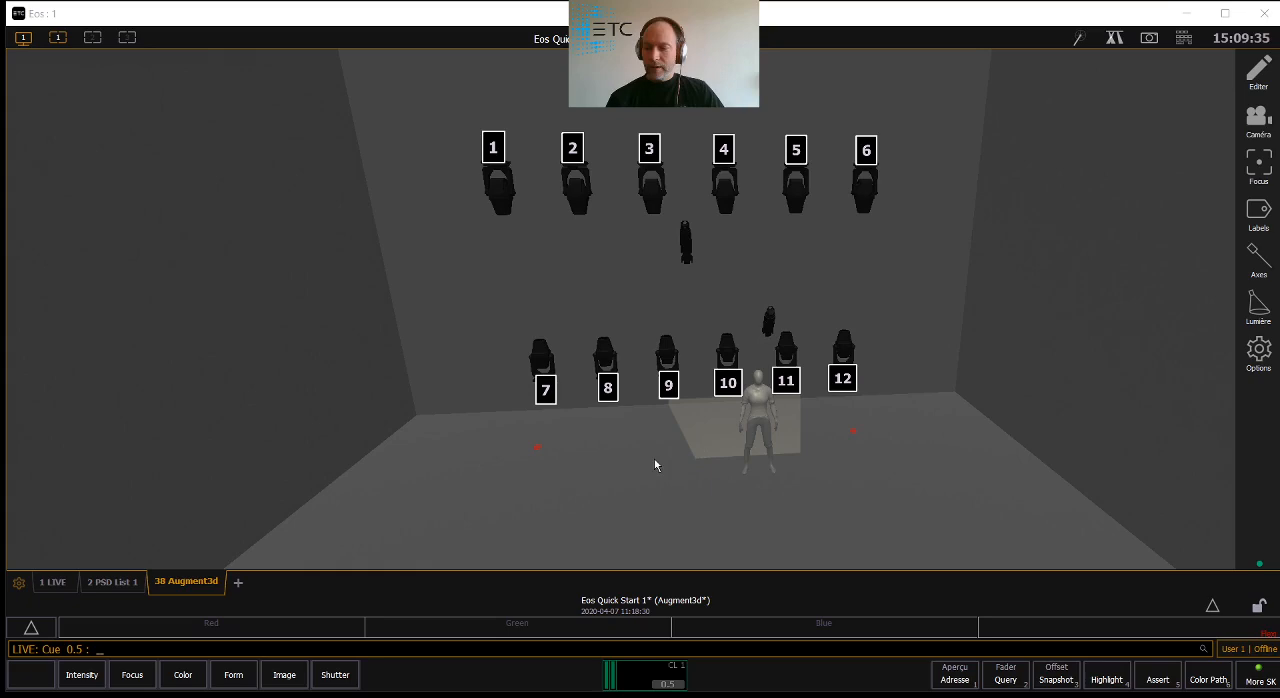
- Recall Snapshot 1 and reframe the Augment3d camera to a centred front view of the whole stage
{"action": "left_click", "coordinate": [22, 37]}
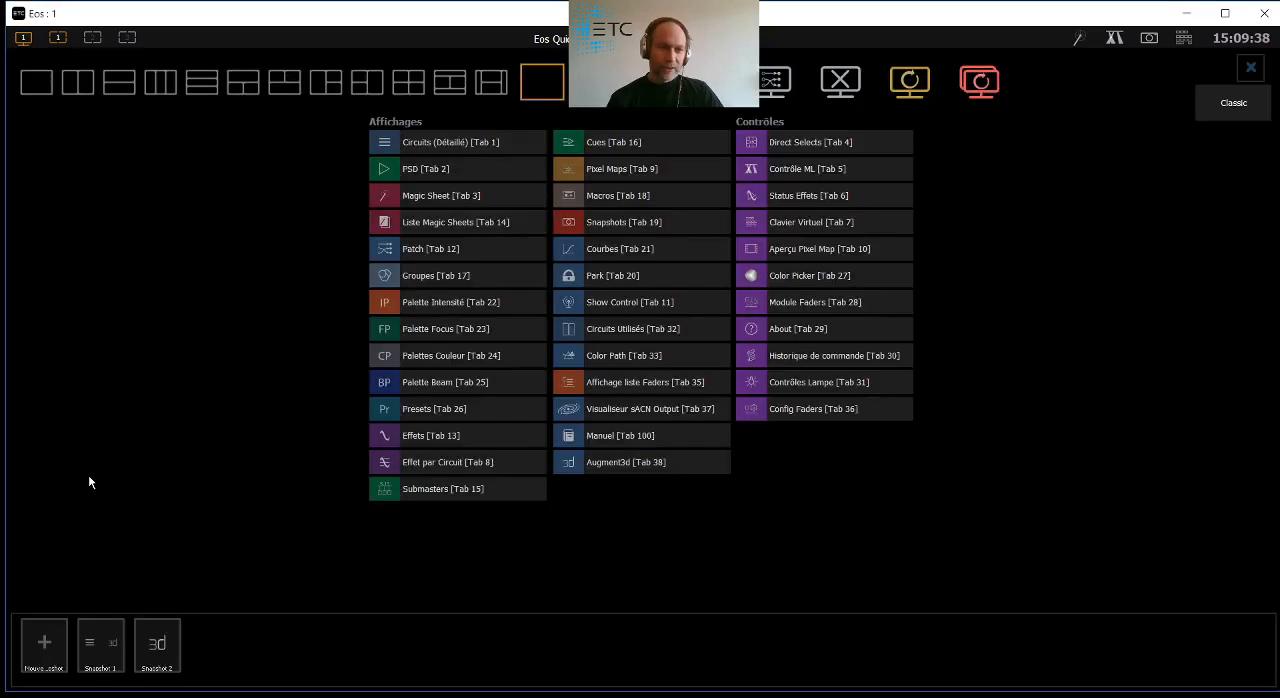
{"action": "left_click", "coordinate": [98, 650]}
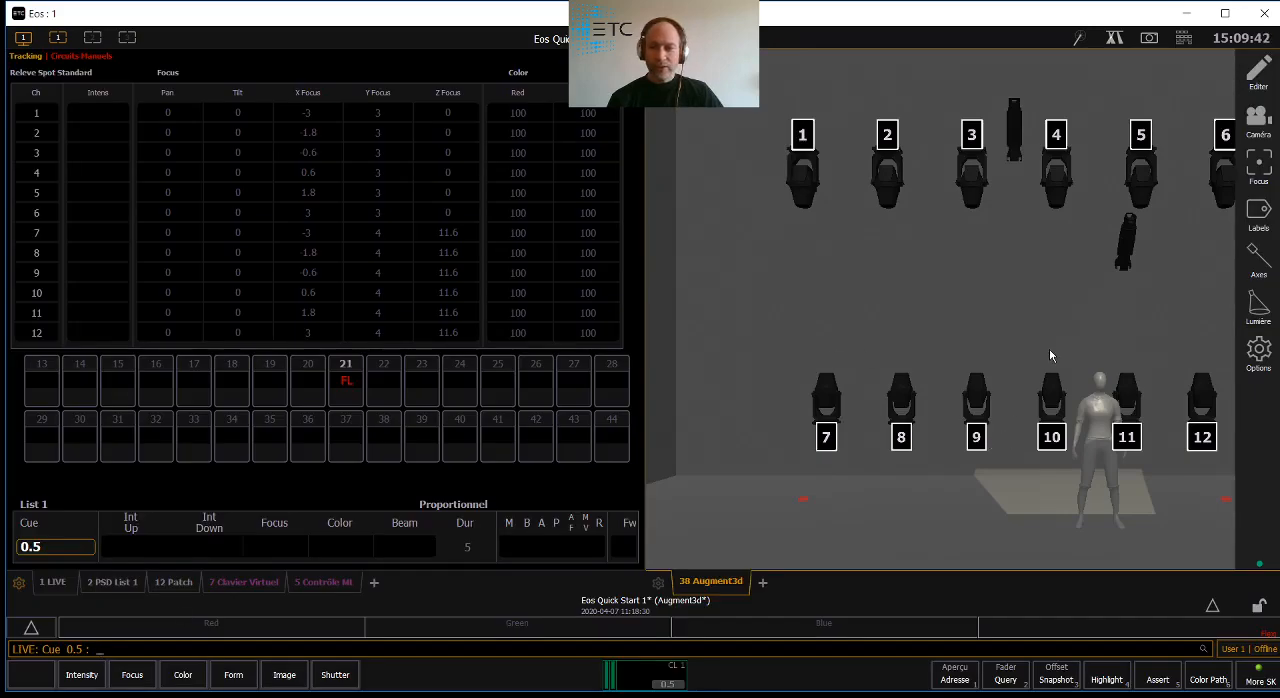
{"action": "middle_click_drag", "start_coordinate": [1049, 349], "coordinate": [909, 360]}
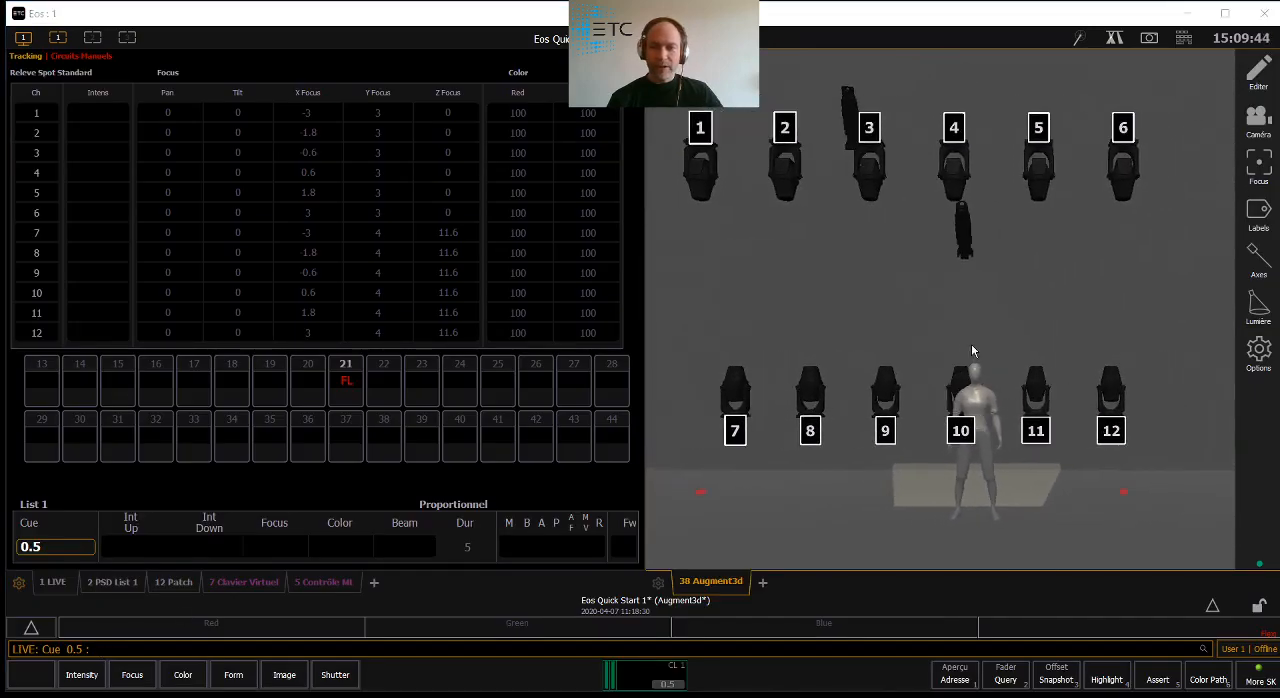
{"action": "scroll", "coordinate": [971, 345], "scroll_direction": "down", "scroll_amount": 2}
{"action": "scroll", "coordinate": [916, 320], "scroll_direction": "down", "scroll_amount": 3}
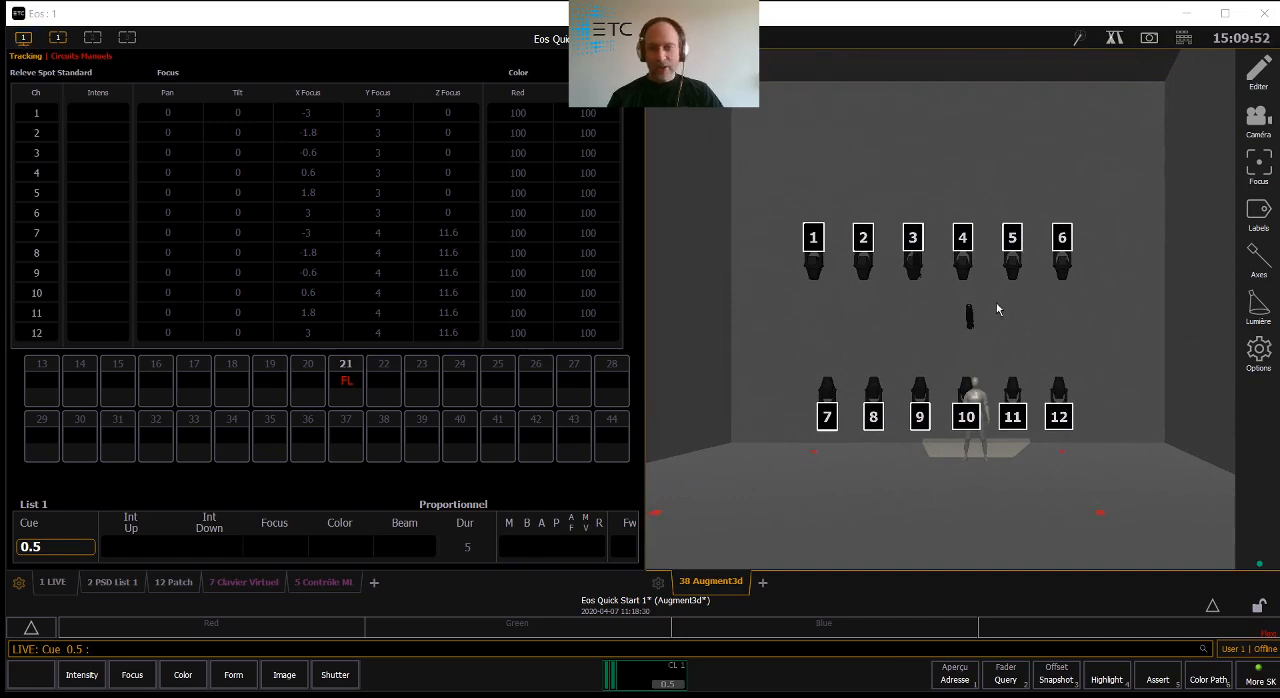
- Update Snapshot 1 with the current two-frame workspace and camera view
{"action": "left_click", "coordinate": [23, 37]}
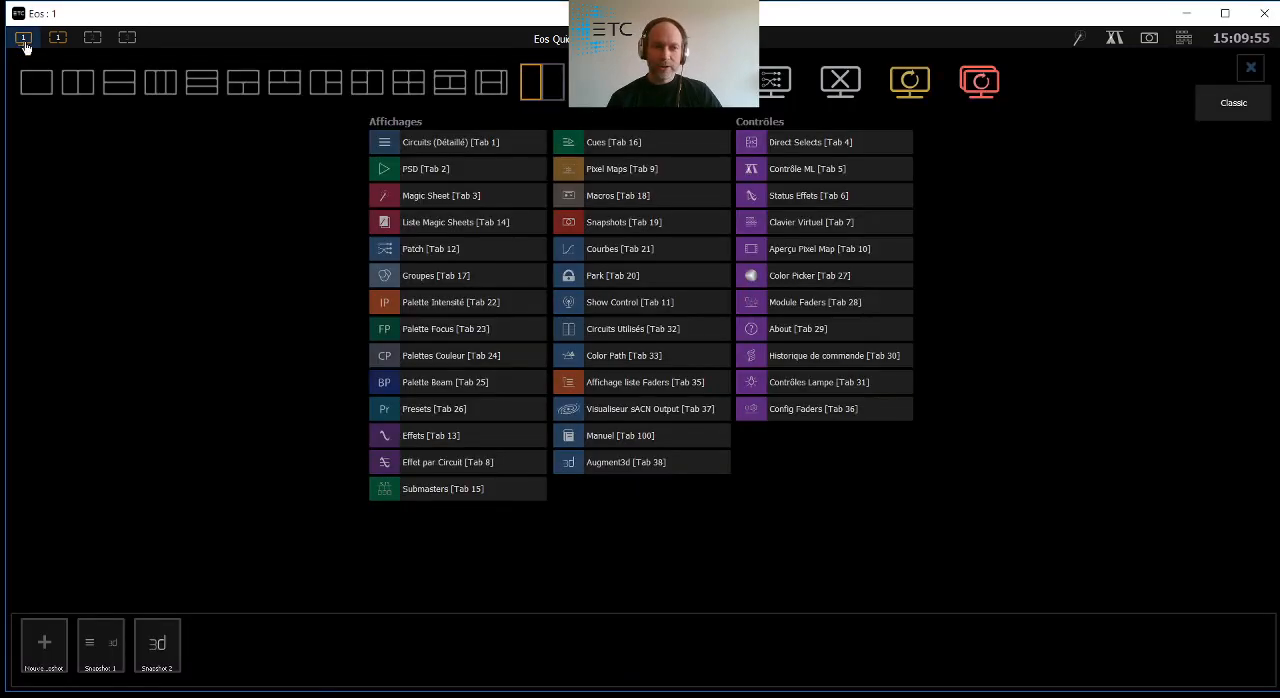
{"action": "right_click", "coordinate": [102, 644]}
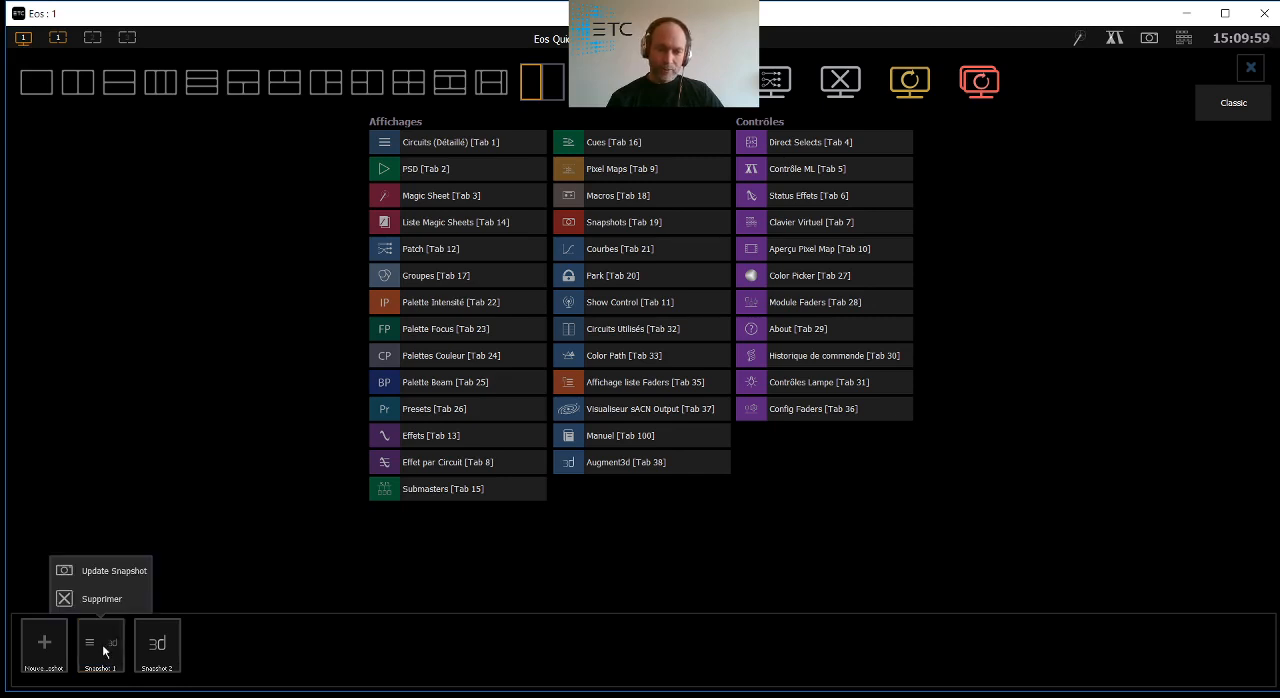
{"action": "left_click", "coordinate": [92, 571]}
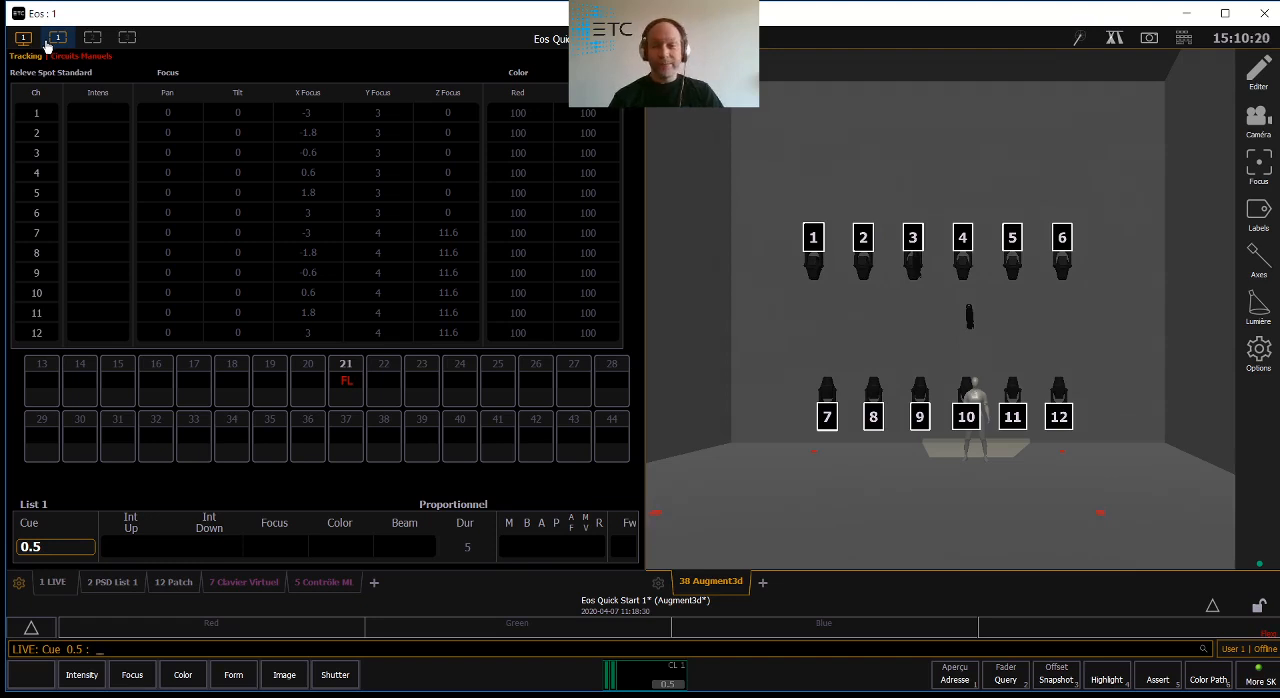
- Open the browser's file commands and request to quit Eos
{"action": "left_click", "coordinate": [1212, 608]}
{"action": "left_click", "coordinate": [432, 527]}
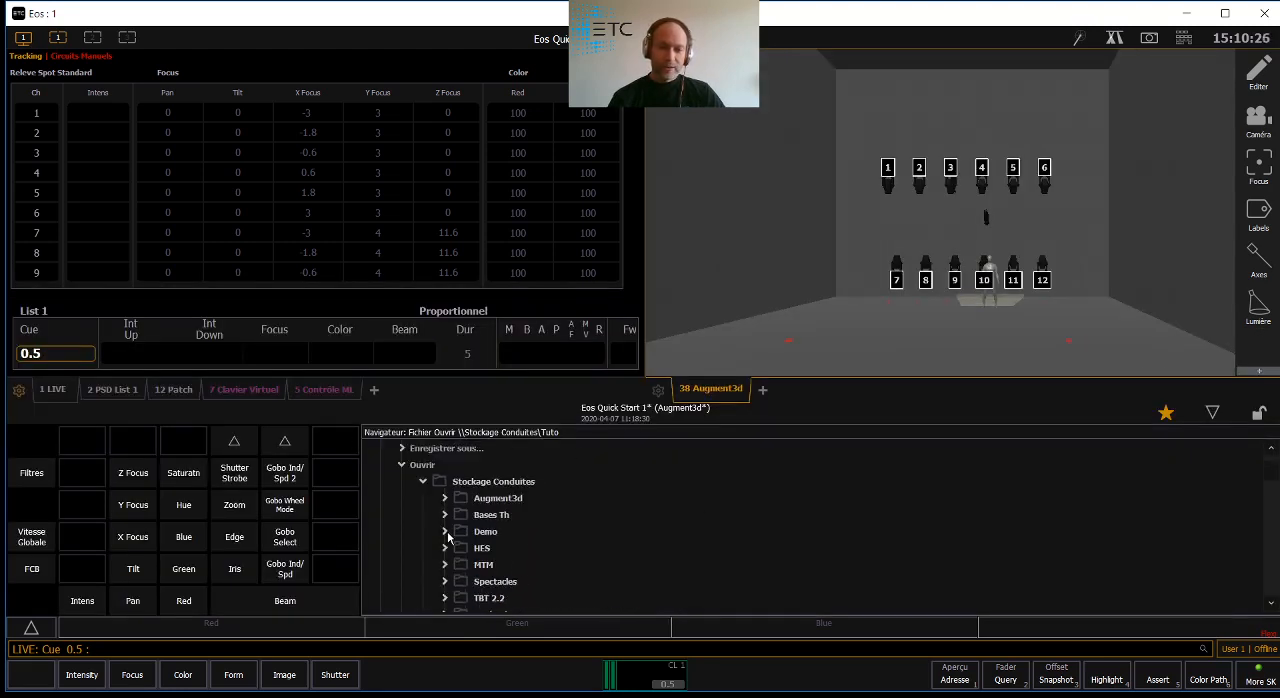
{"action": "left_click", "coordinate": [401, 499]}
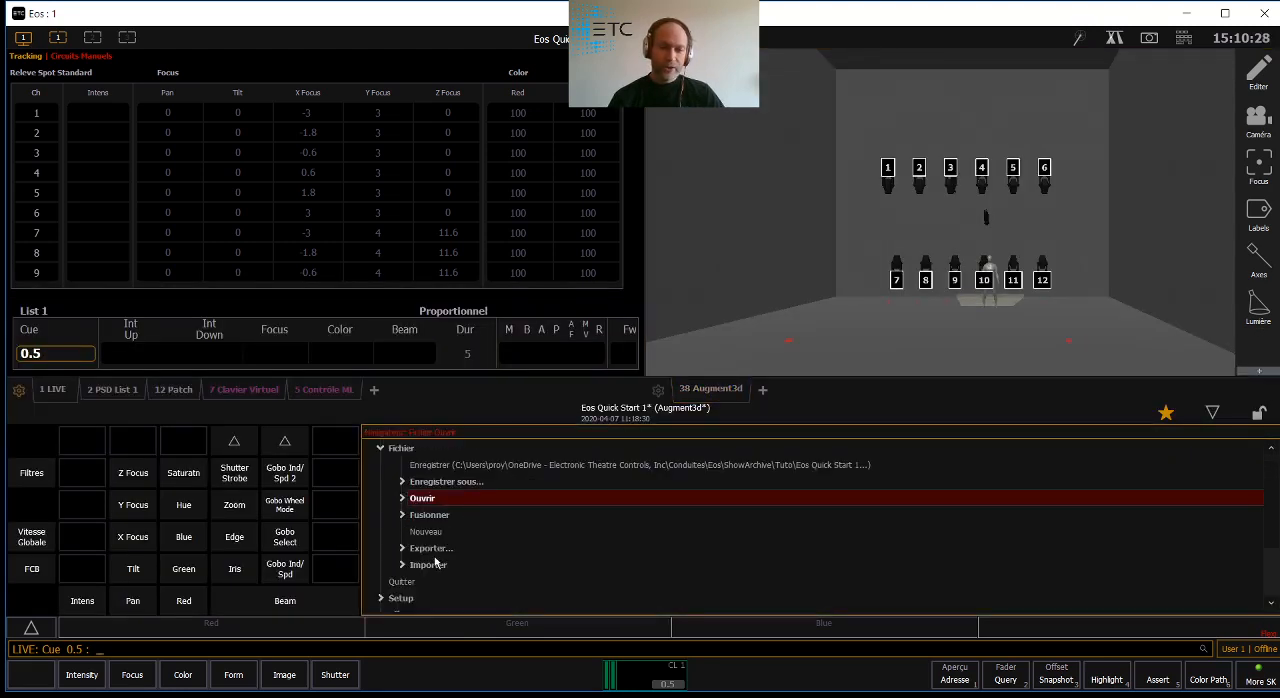
{"action": "left_click", "coordinate": [412, 581]}
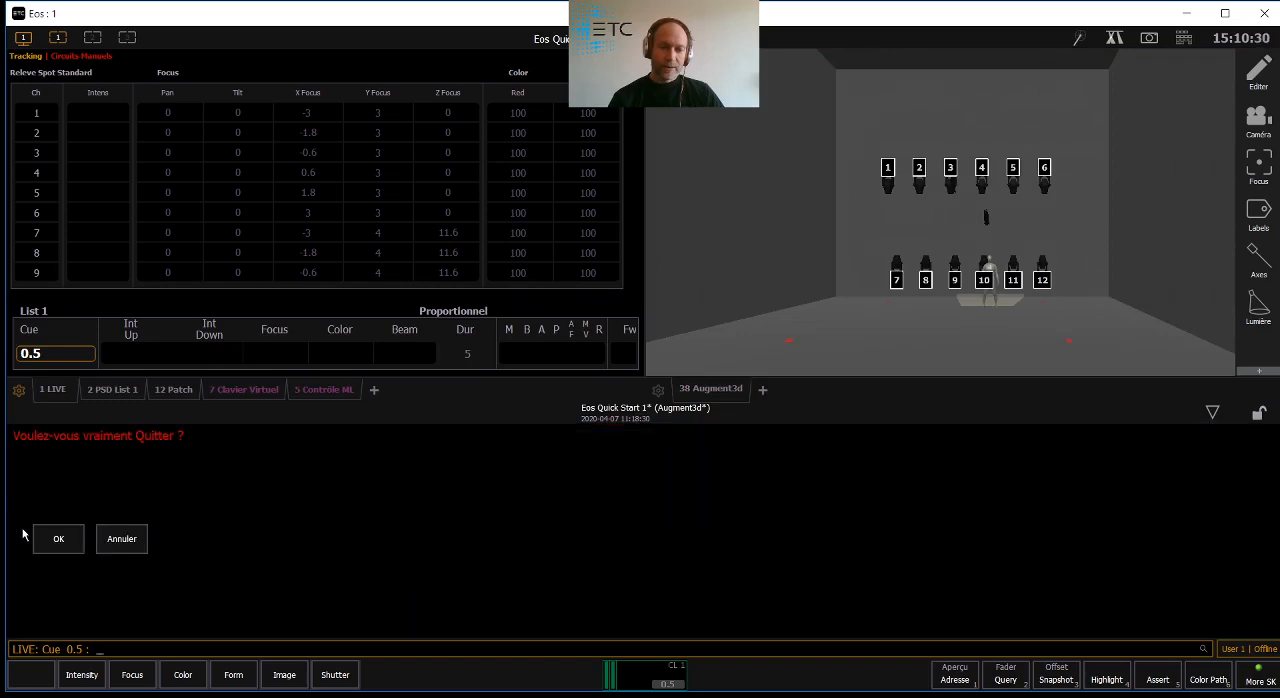
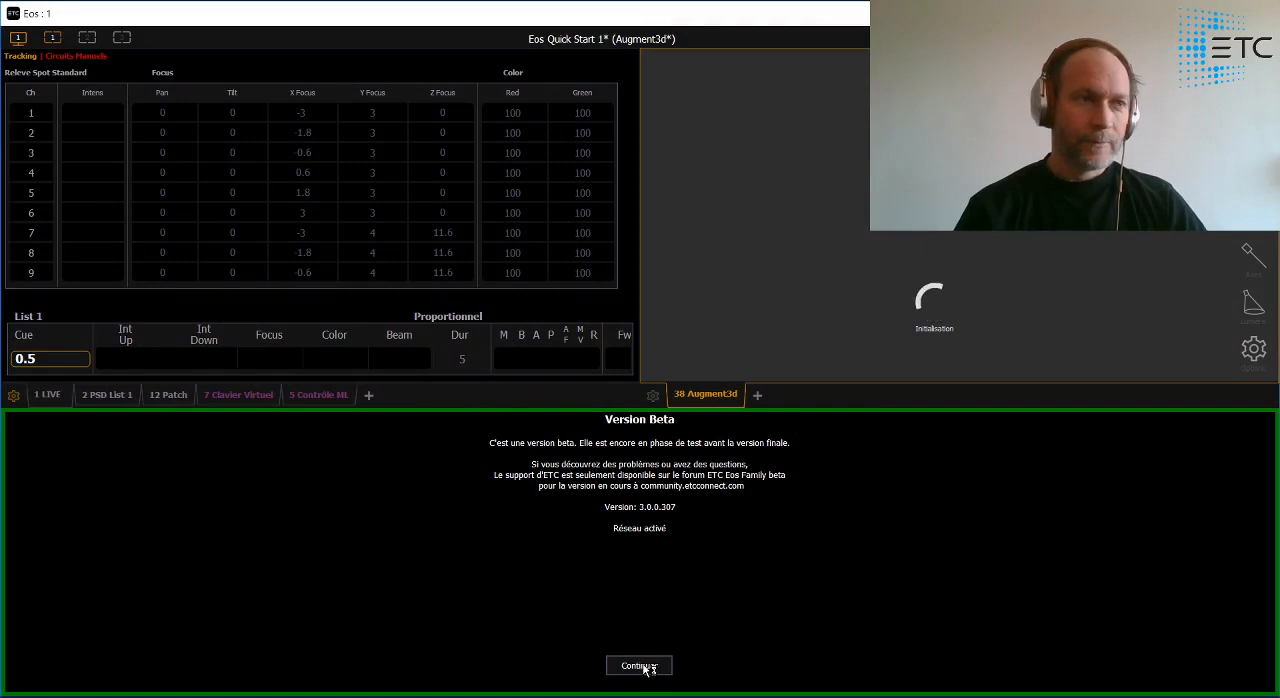
- Continue past the beta version notice, then recall Snapshot 2 with the lower control area collapsed
{"action": "left_click", "coordinate": [643, 667]}
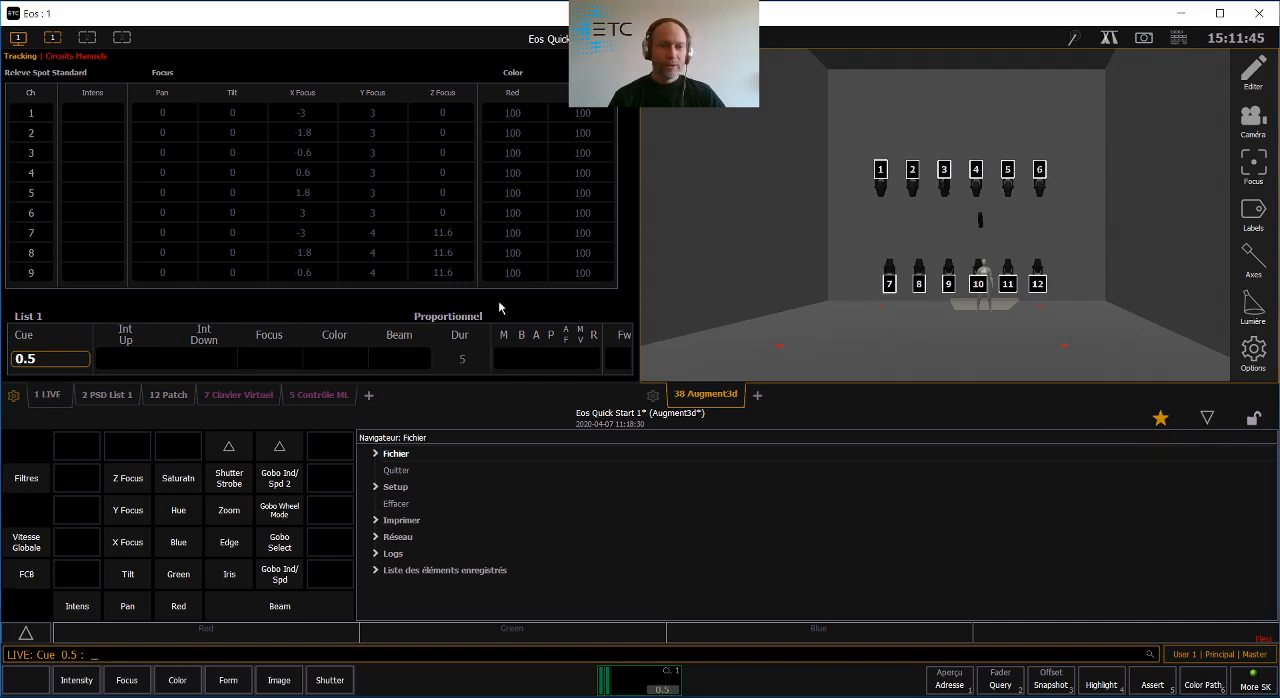
{"action": "left_click", "coordinate": [1209, 419]}
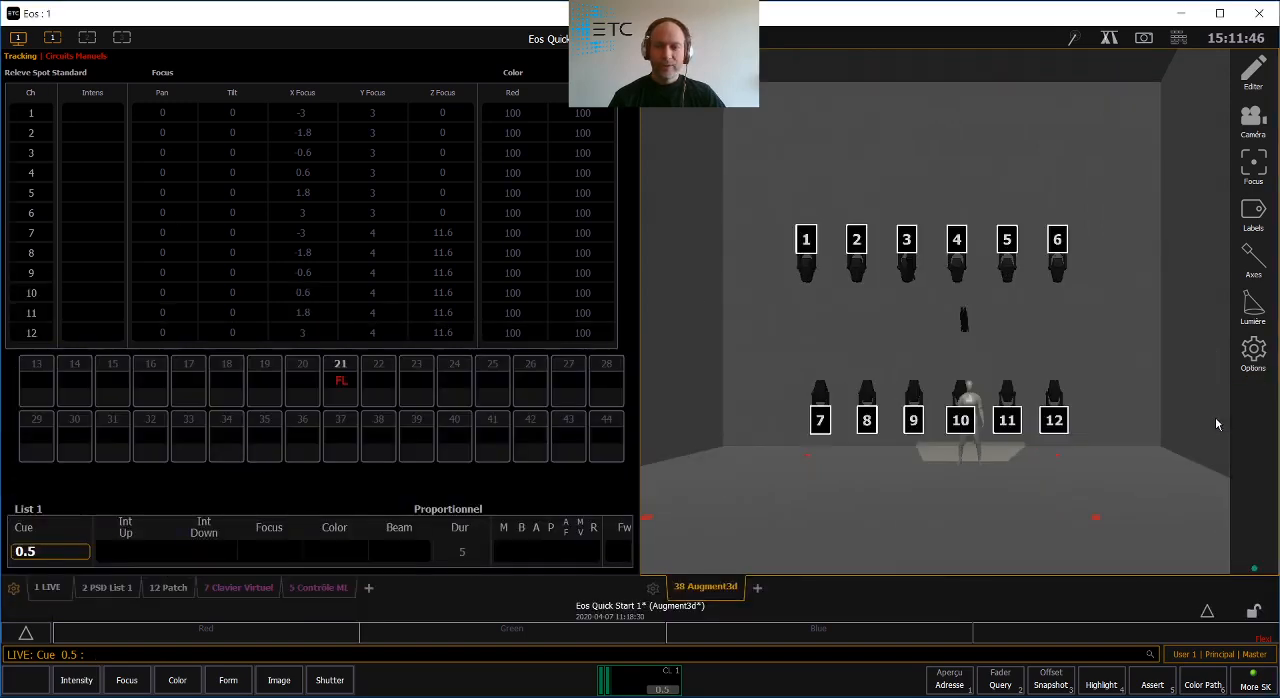
{"action": "left_click", "coordinate": [17, 38]}
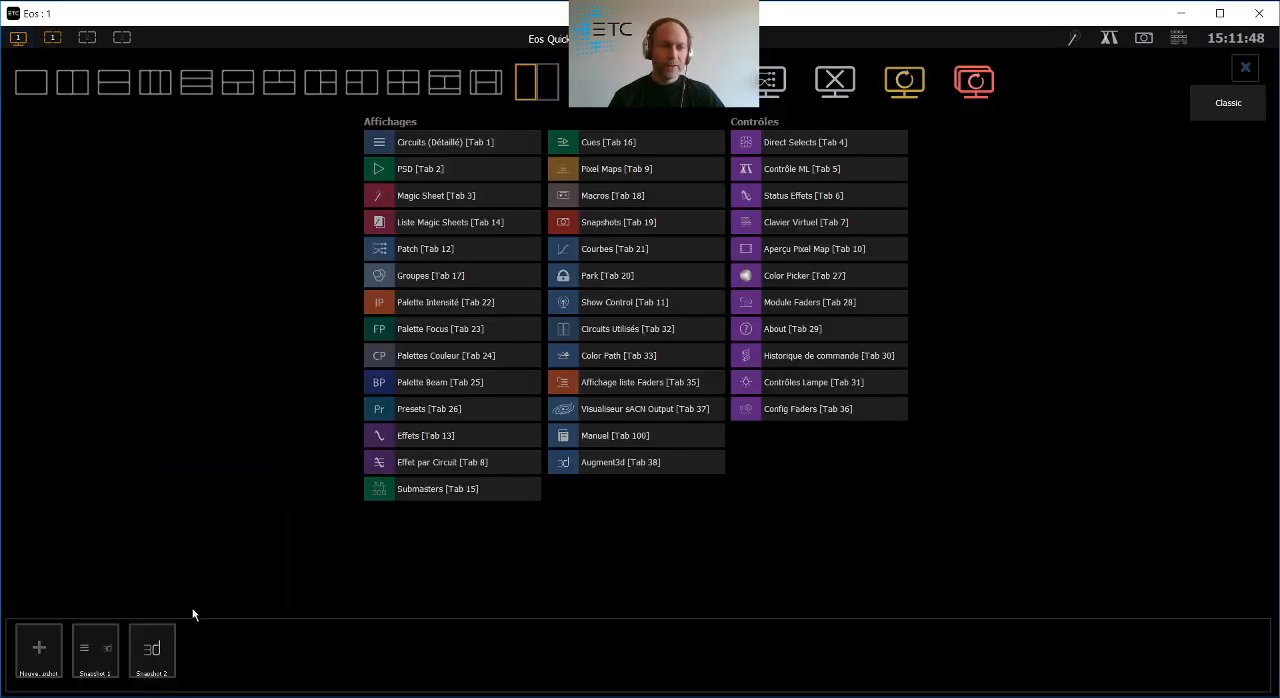
{"action": "left_click", "coordinate": [148, 667]}
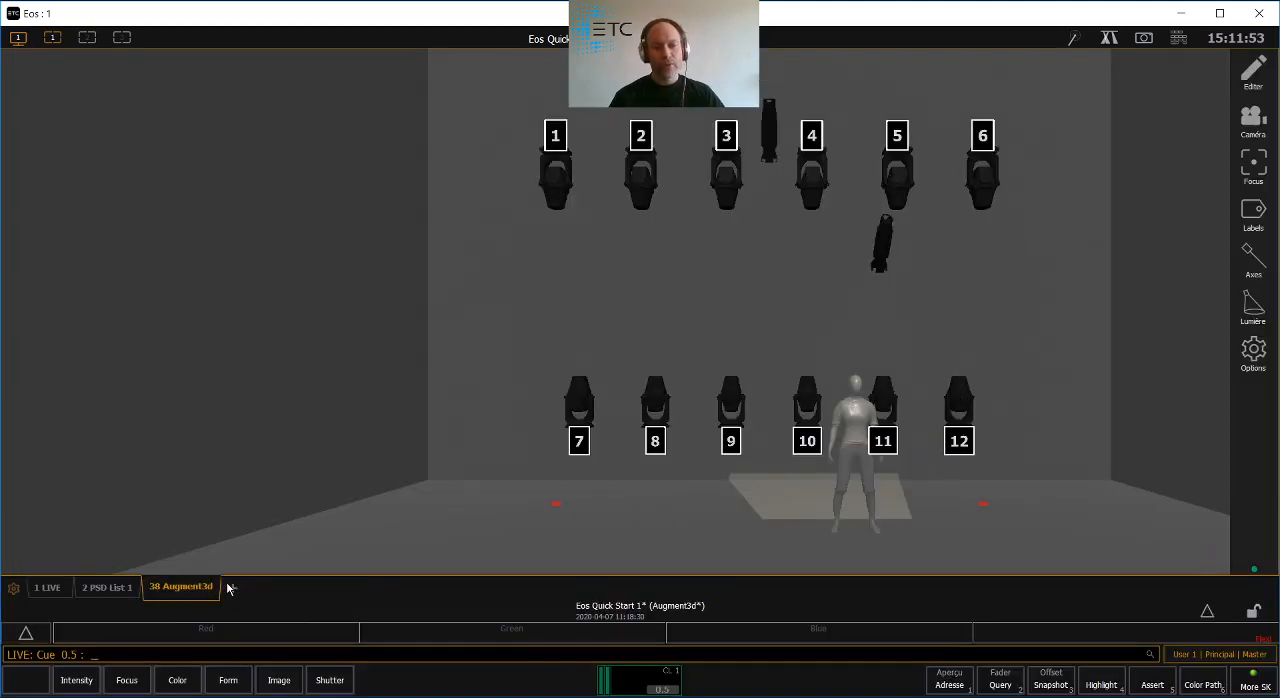
- Add a Patch tab to the workspace and look through the list of patched circuits
{"action": "left_click", "coordinate": [229, 588]}
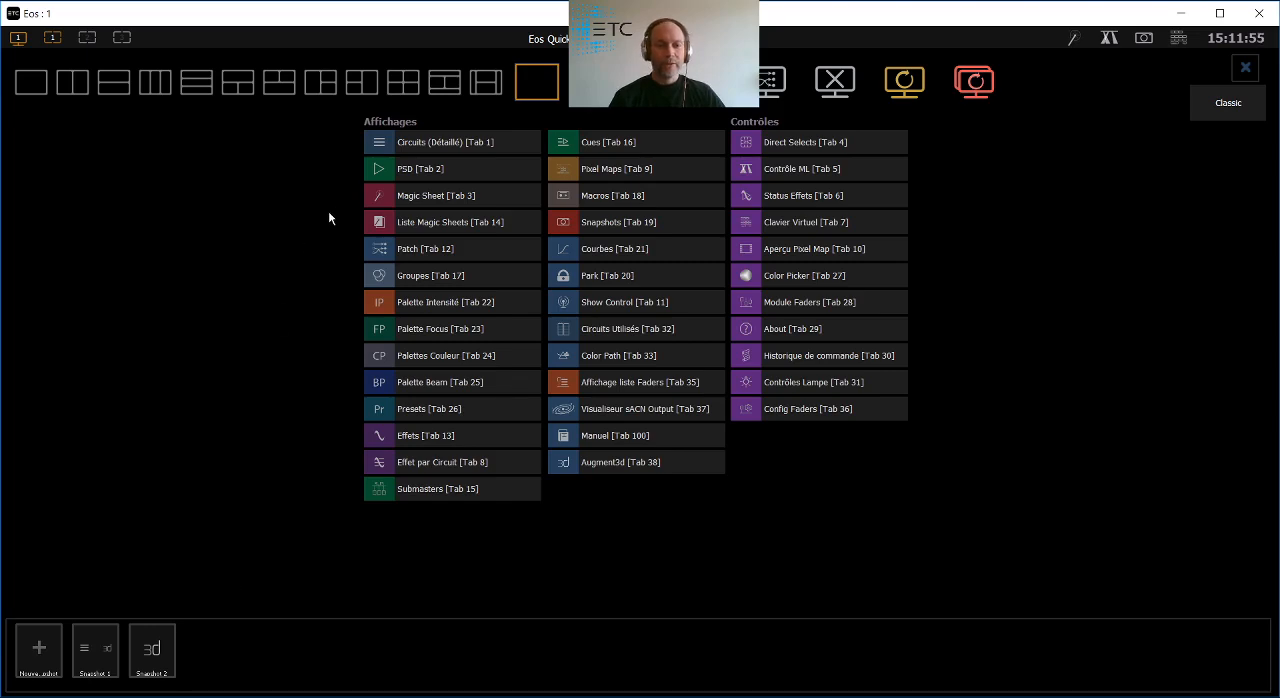
{"action": "left_click", "coordinate": [380, 249]}
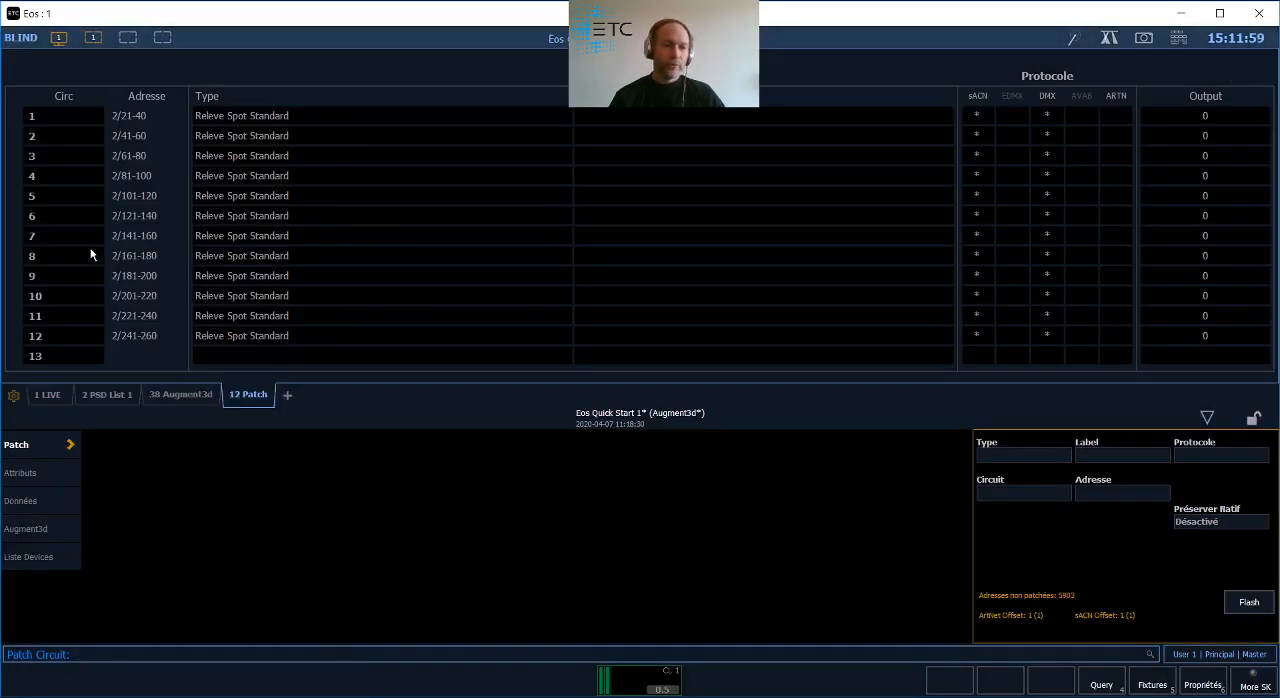
{"action": "scroll", "coordinate": [95, 255], "scroll_direction": "down", "scroll_amount": 2}
{"action": "scroll", "coordinate": [112, 200], "scroll_direction": "down", "scroll_amount": 4}
{"action": "scroll", "coordinate": [110, 190], "scroll_direction": "up", "scroll_amount": 6}
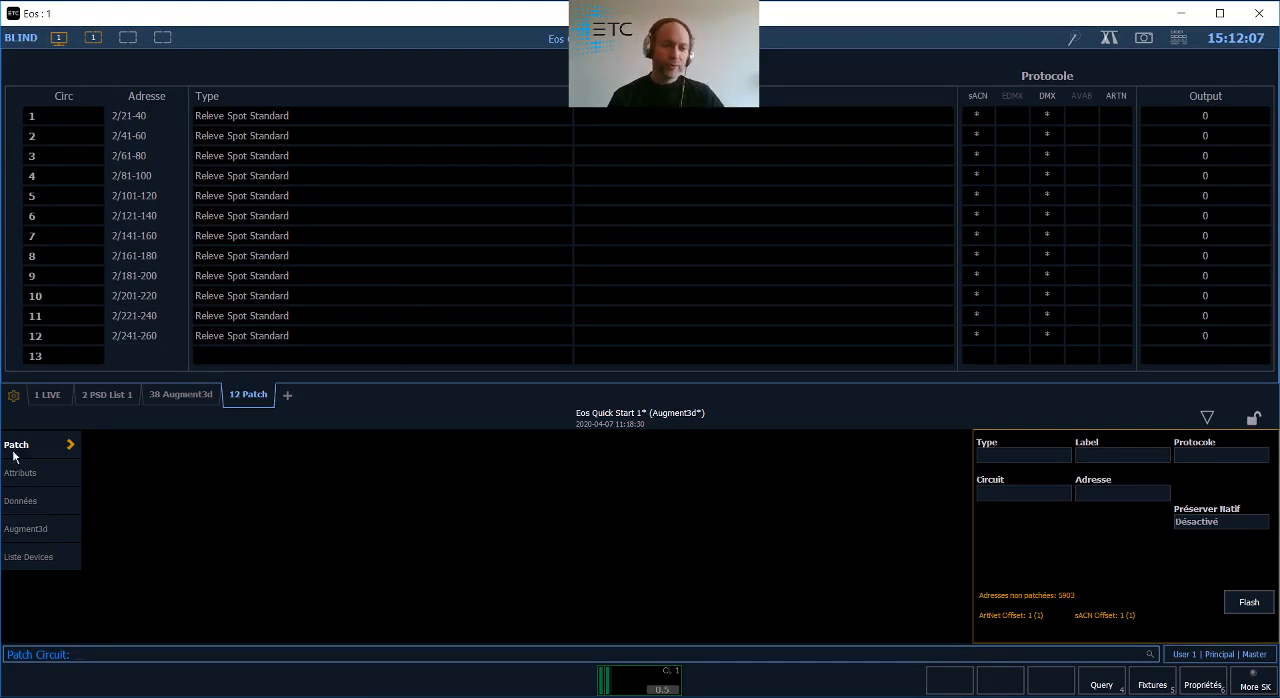
- Set Détection Appareils to Activé in the patch's RDM device list and return to Live
{"action": "left_click", "coordinate": [30, 557]}
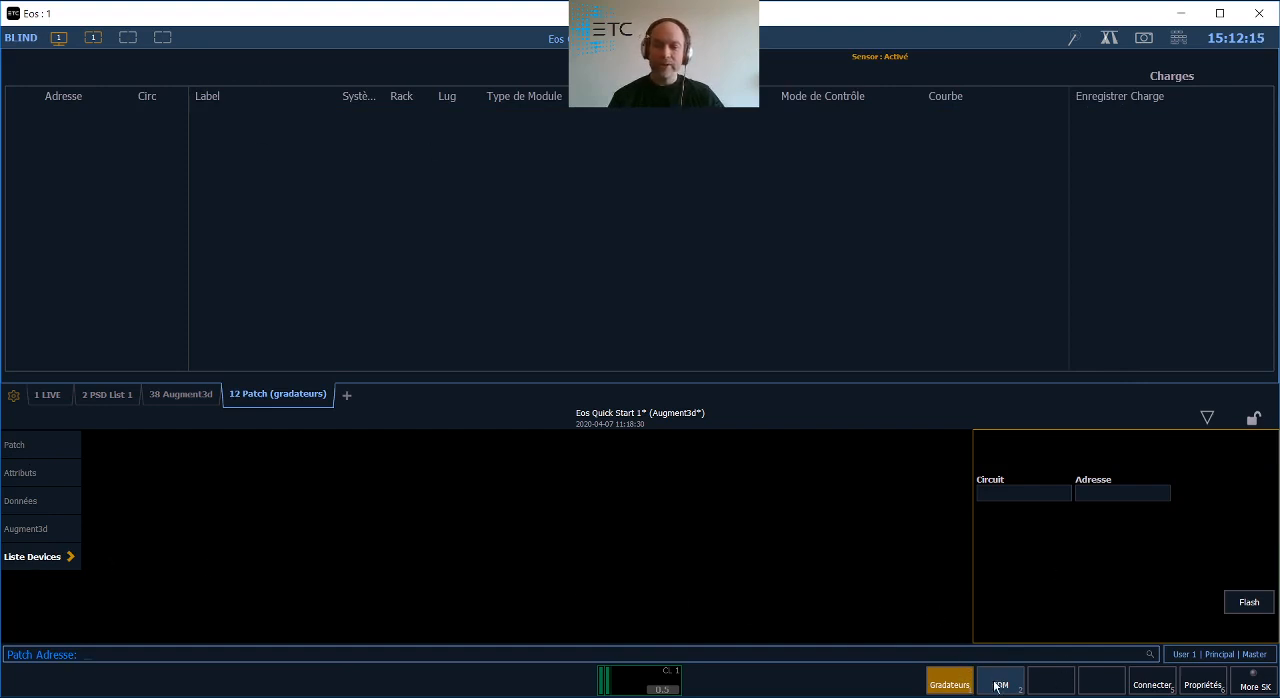
{"action": "left_click", "coordinate": [996, 688]}
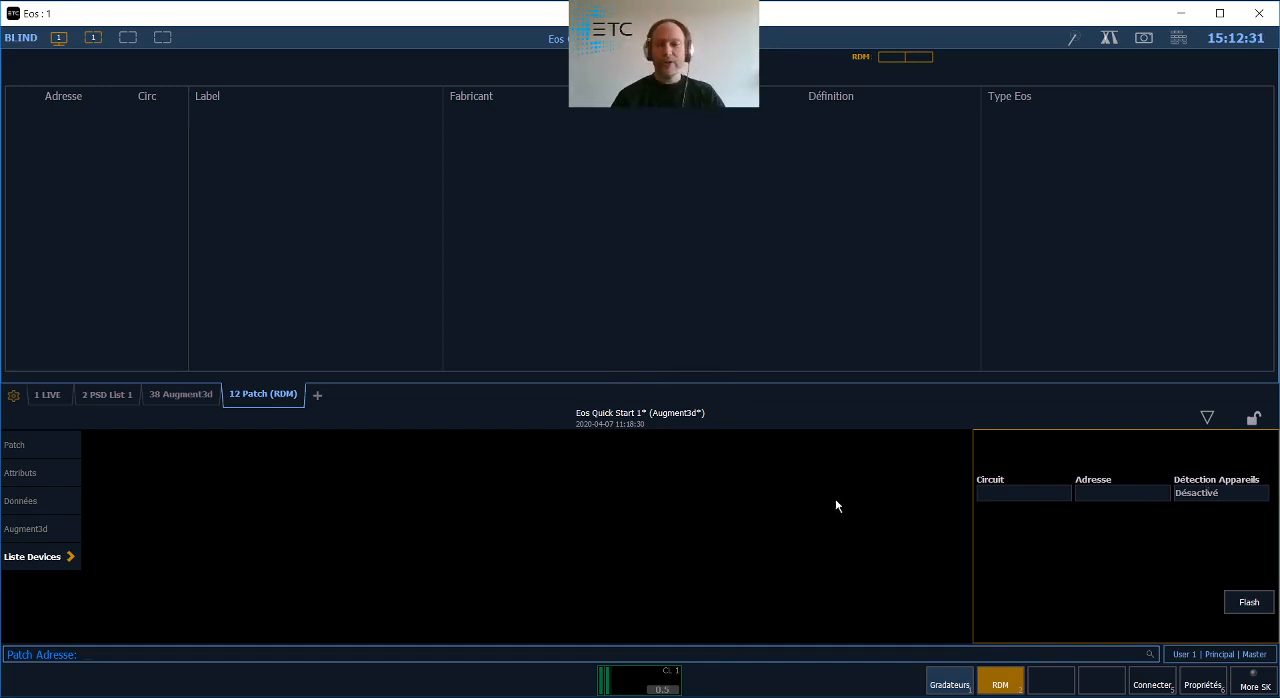
{"action": "left_click", "coordinate": [1208, 494]}
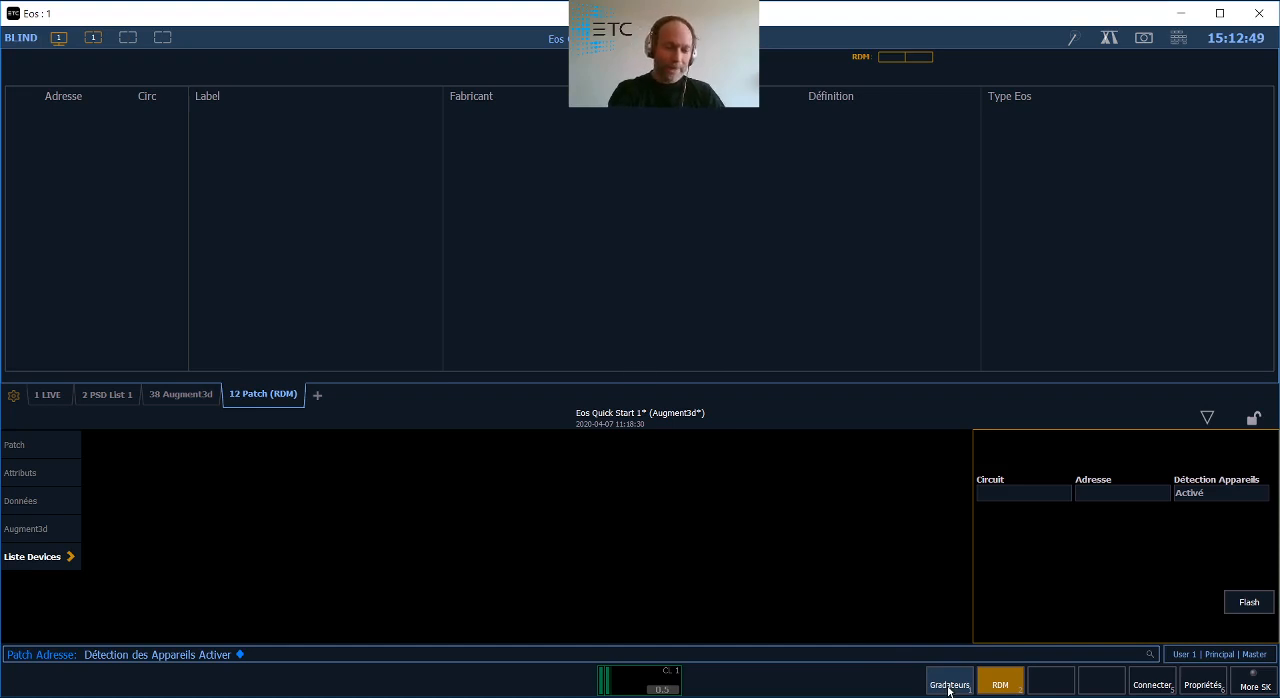
{"action": "key", "text": "F1"}
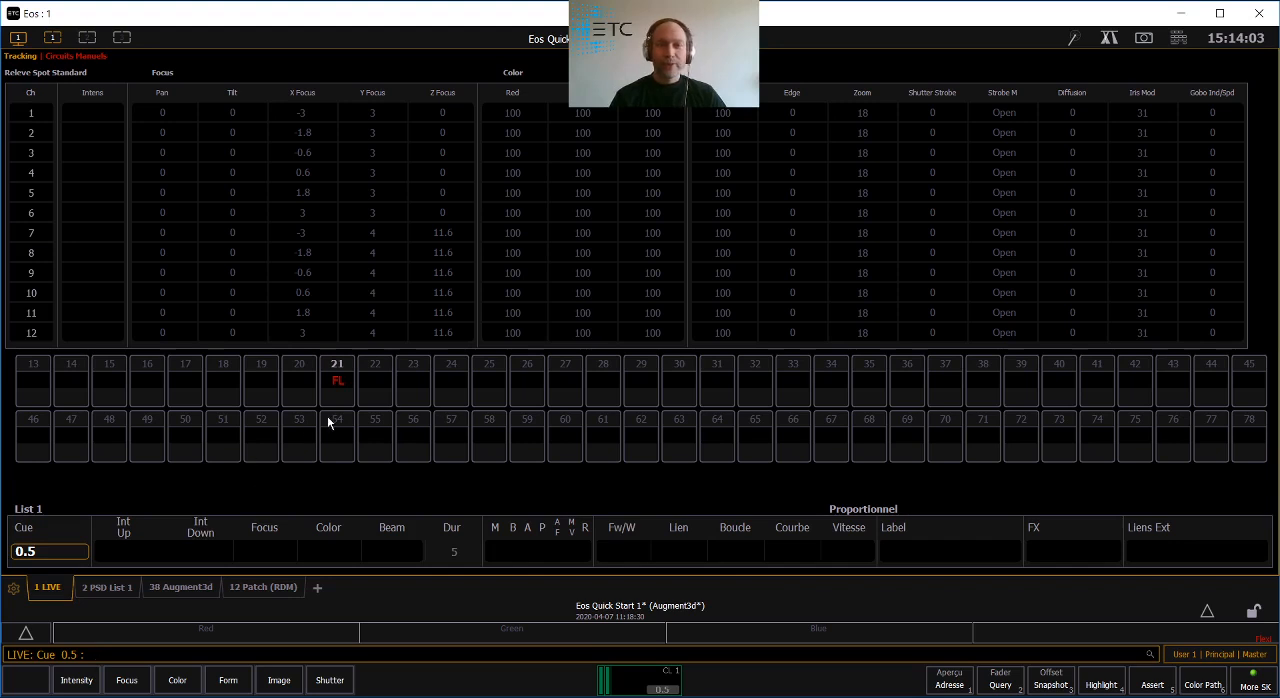
- Orbit the Augment3d camera around the lit figure and set the lighting quality mode to Réaliste
{"action": "left_click", "coordinate": [180, 587]}
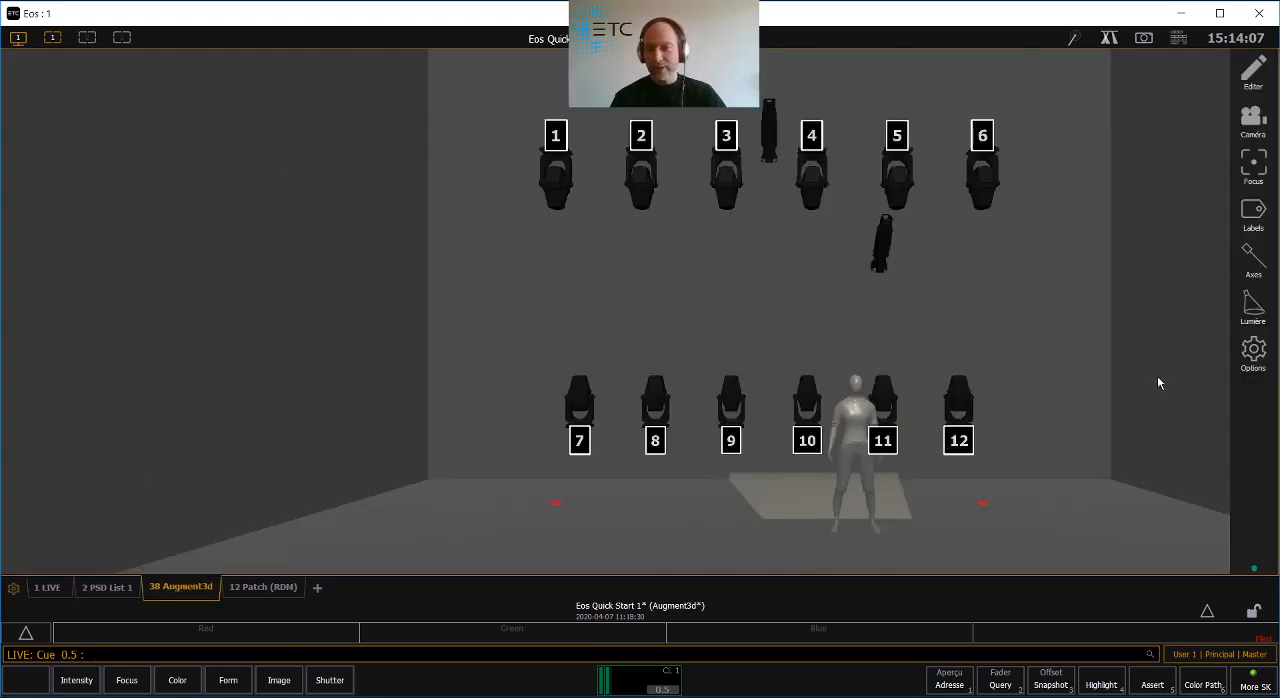
{"action": "left_click", "coordinate": [1265, 356]}
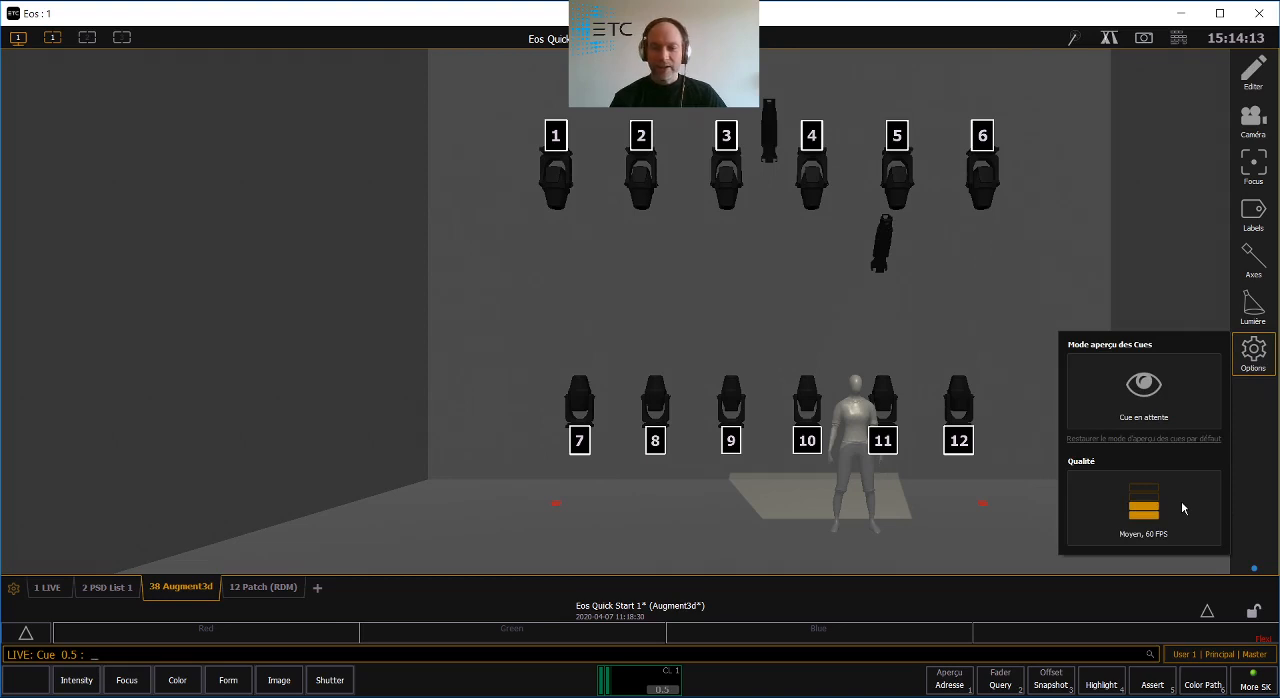
{"action": "left_click", "coordinate": [1146, 515]}
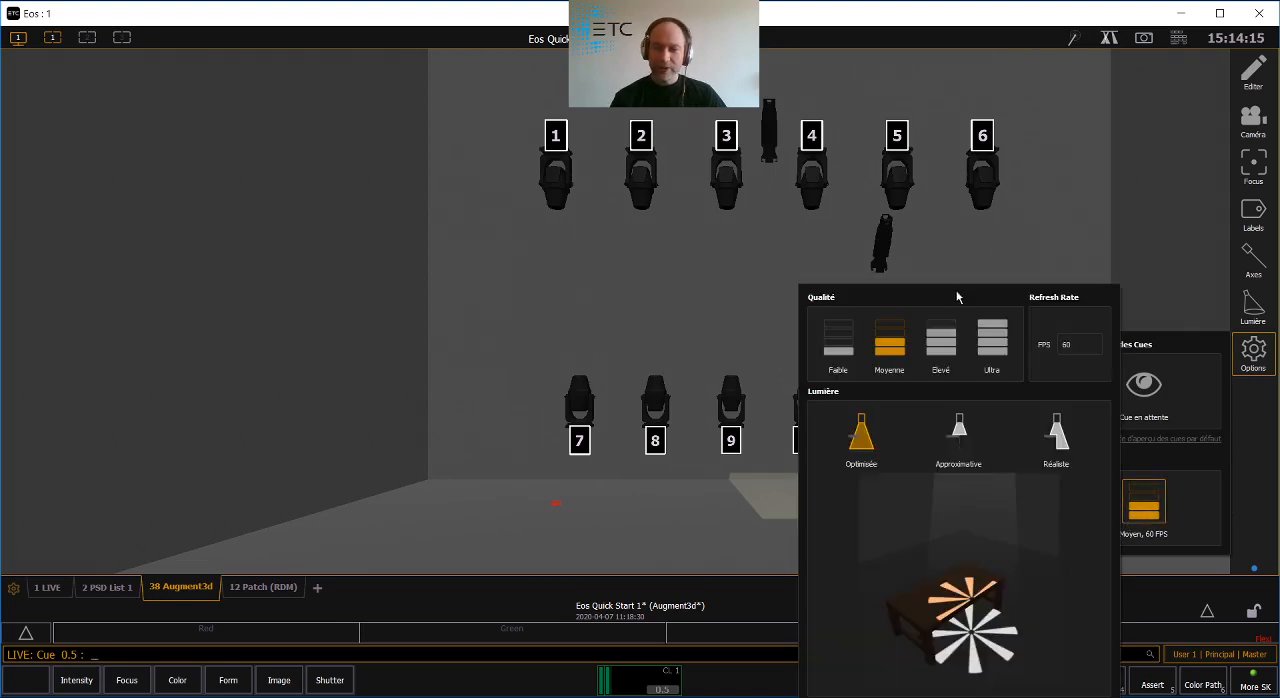
{"action": "middle_click_drag", "start_coordinate": [652, 452], "coordinate": [405, 451]}
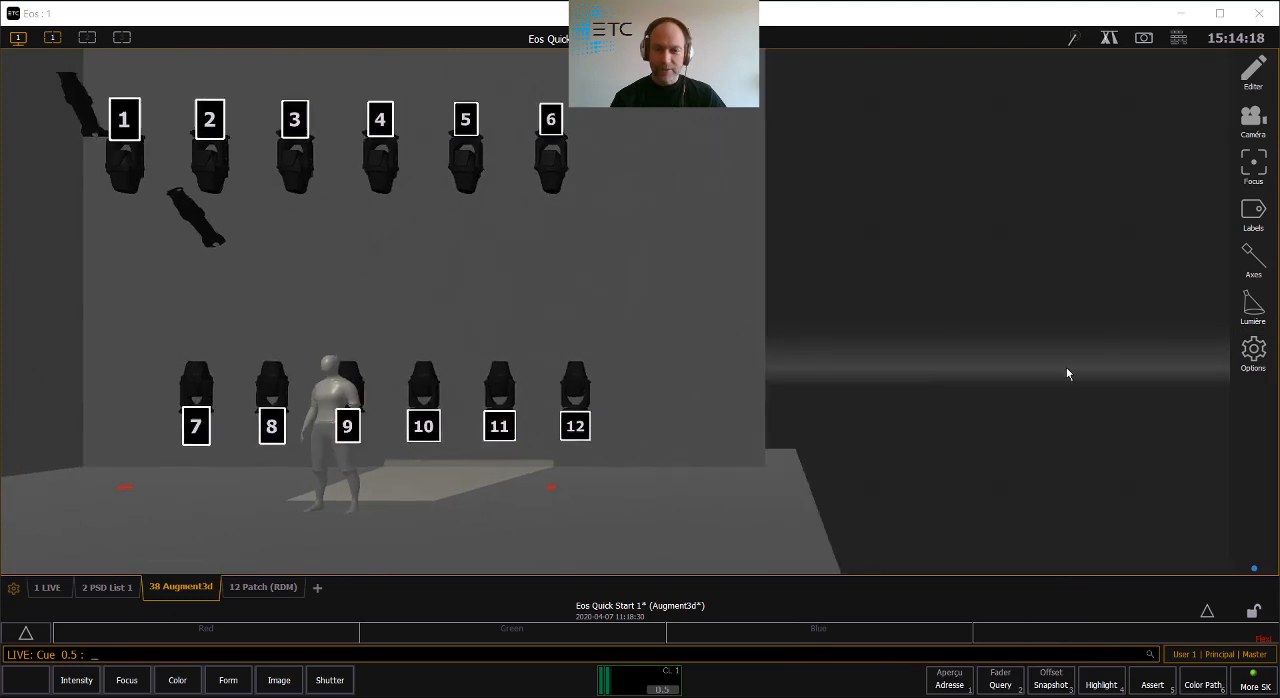
{"action": "left_click", "coordinate": [1253, 350]}
{"action": "left_click", "coordinate": [1161, 490]}
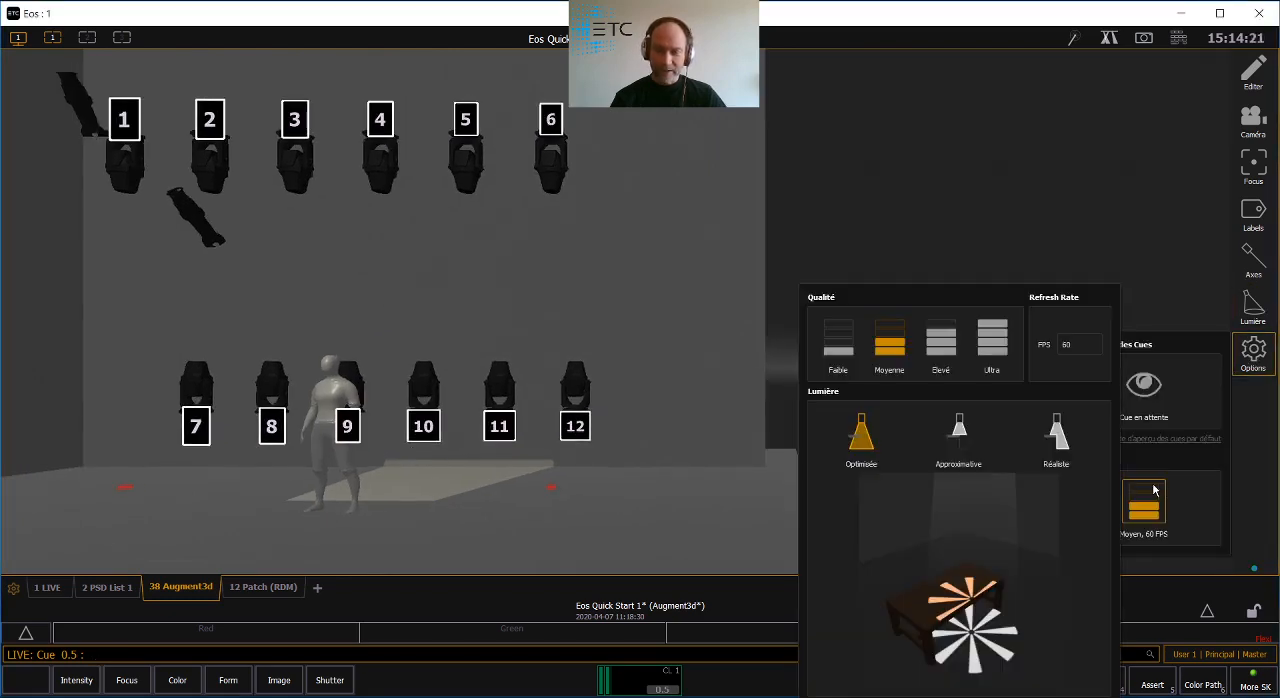
{"action": "left_click", "coordinate": [1068, 450]}
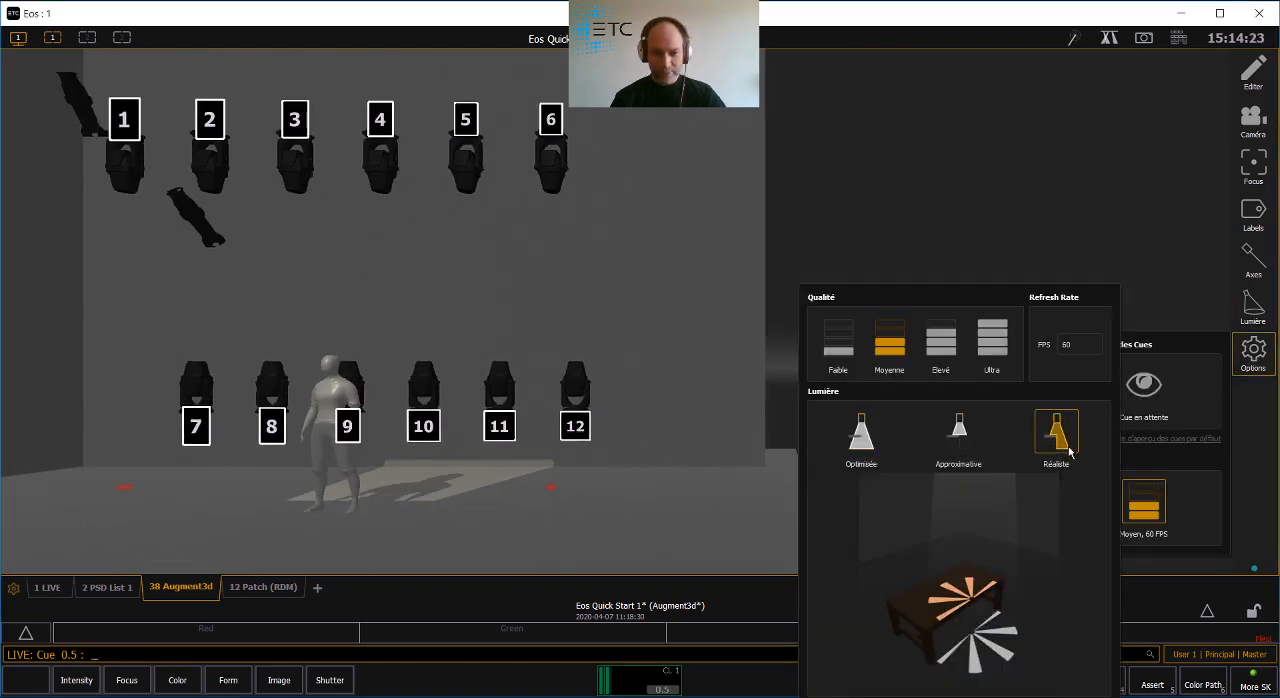
- Compare the Approximative, Réaliste and Optimisée lighting modes, leave Optimisée selected, and close the Augment3d options
{"action": "left_click", "coordinate": [965, 438]}
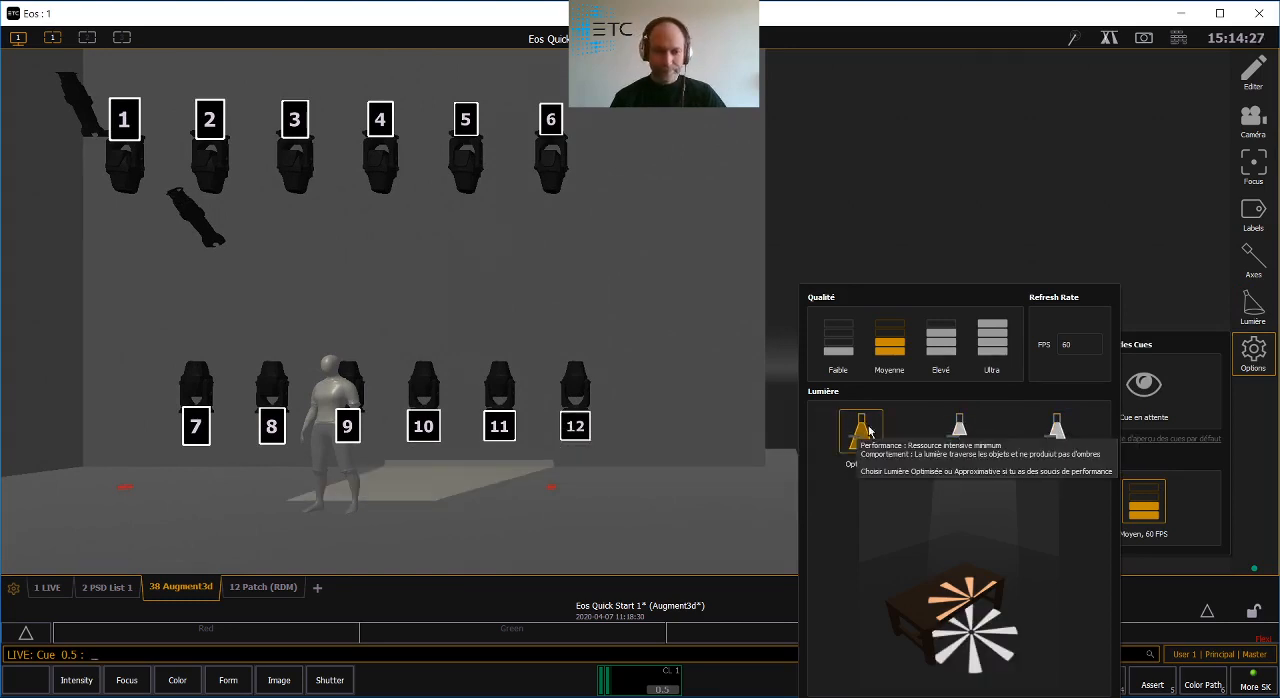
{"action": "left_click", "coordinate": [1058, 432]}
{"action": "left_click", "coordinate": [862, 434]}
{"action": "left_click", "coordinate": [1052, 434]}
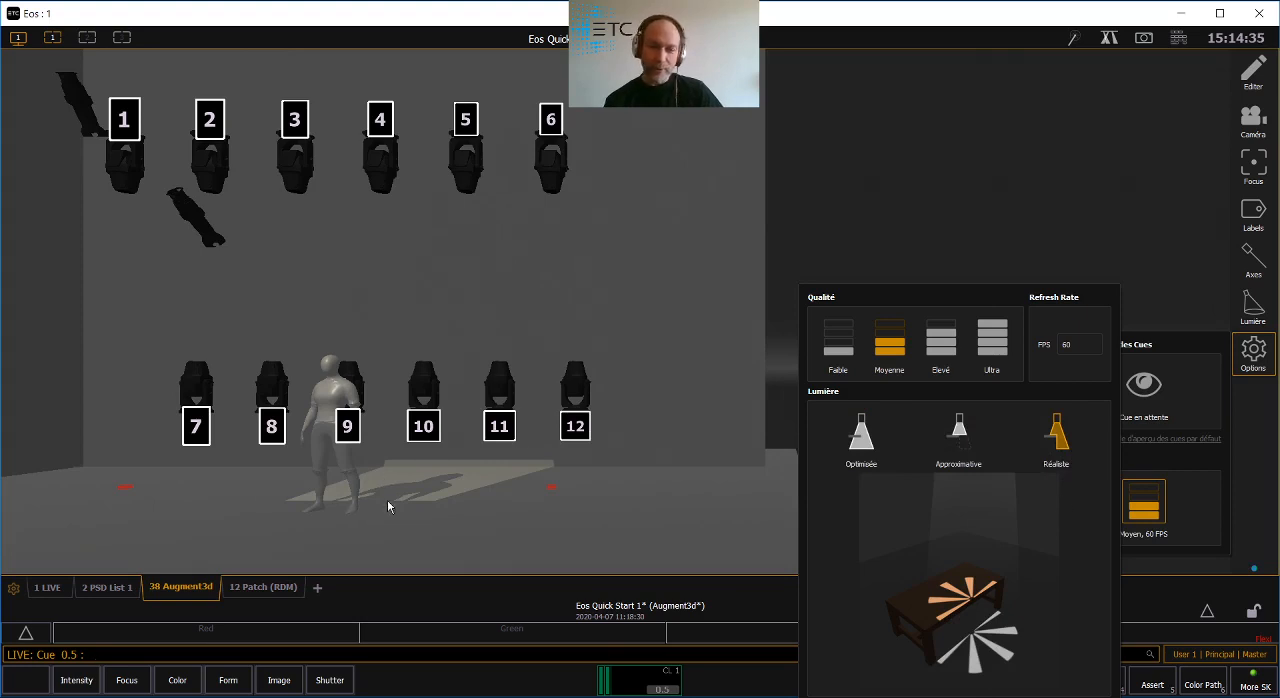
{"action": "left_click", "coordinate": [873, 443]}
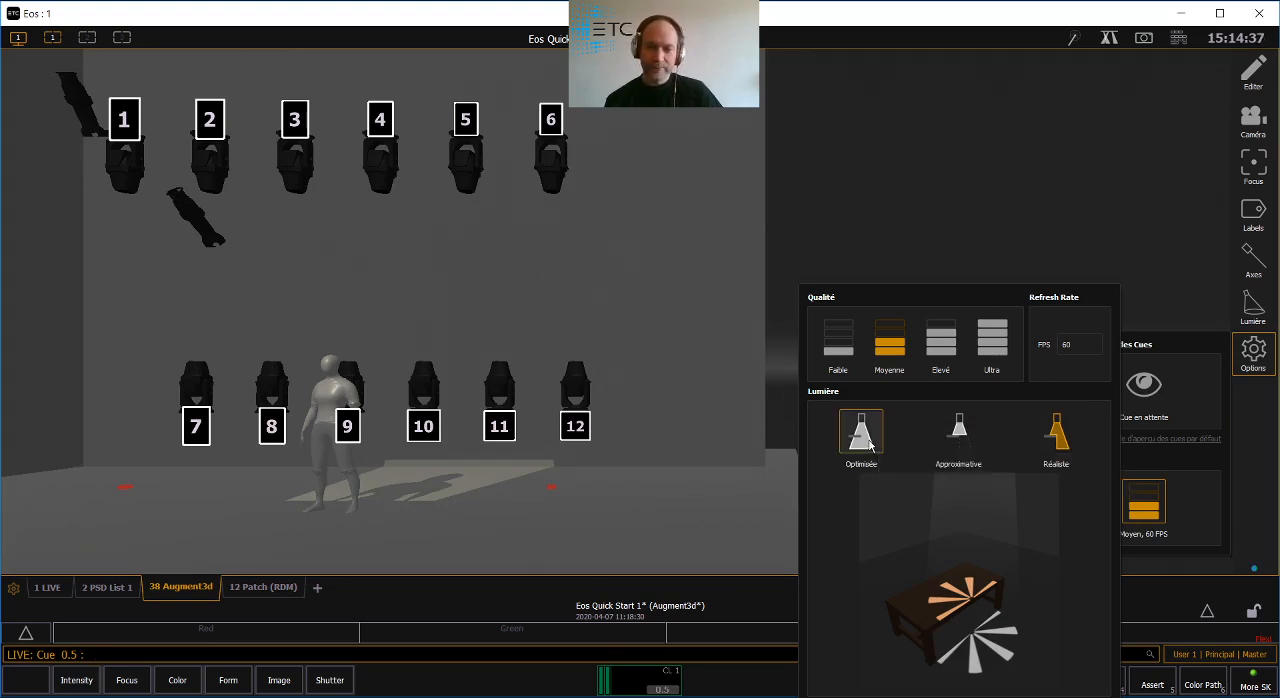
{"action": "left_click", "coordinate": [1260, 356]}
{"action": "left_click", "coordinate": [1200, 326]}
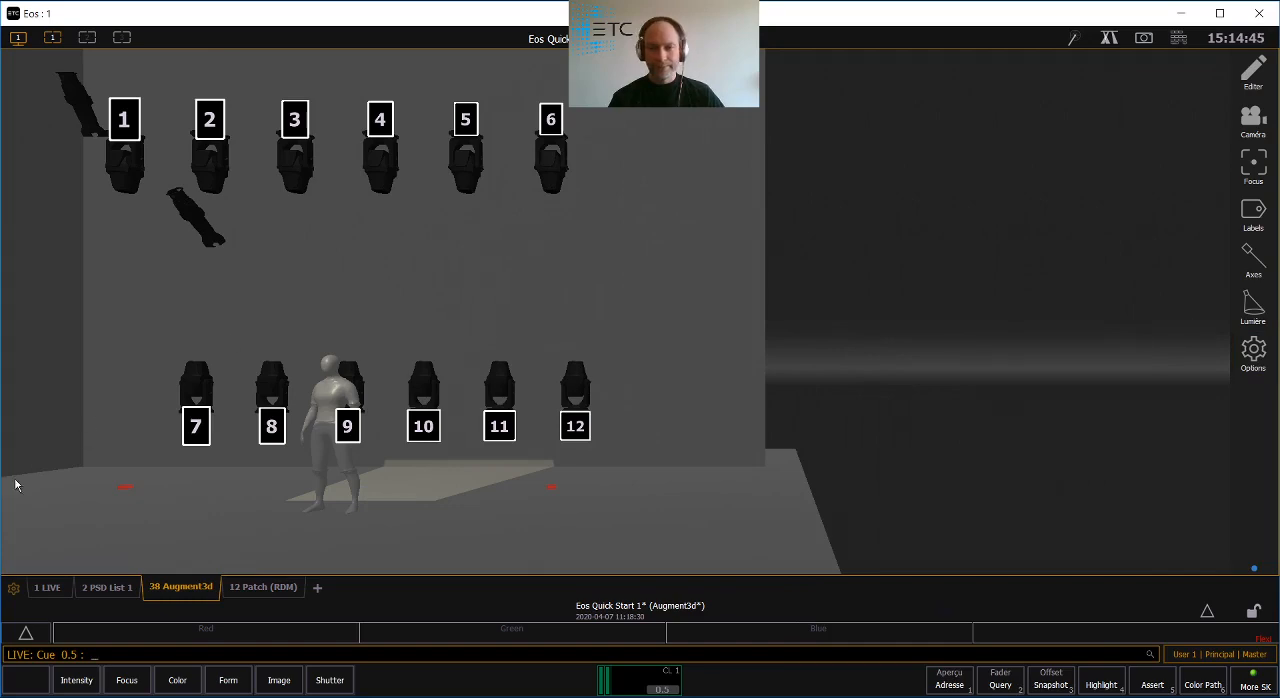
- Show the Live channels and cycle their display format between table and compact, leaving the compact format active
{"action": "left_click", "coordinate": [55, 592]}
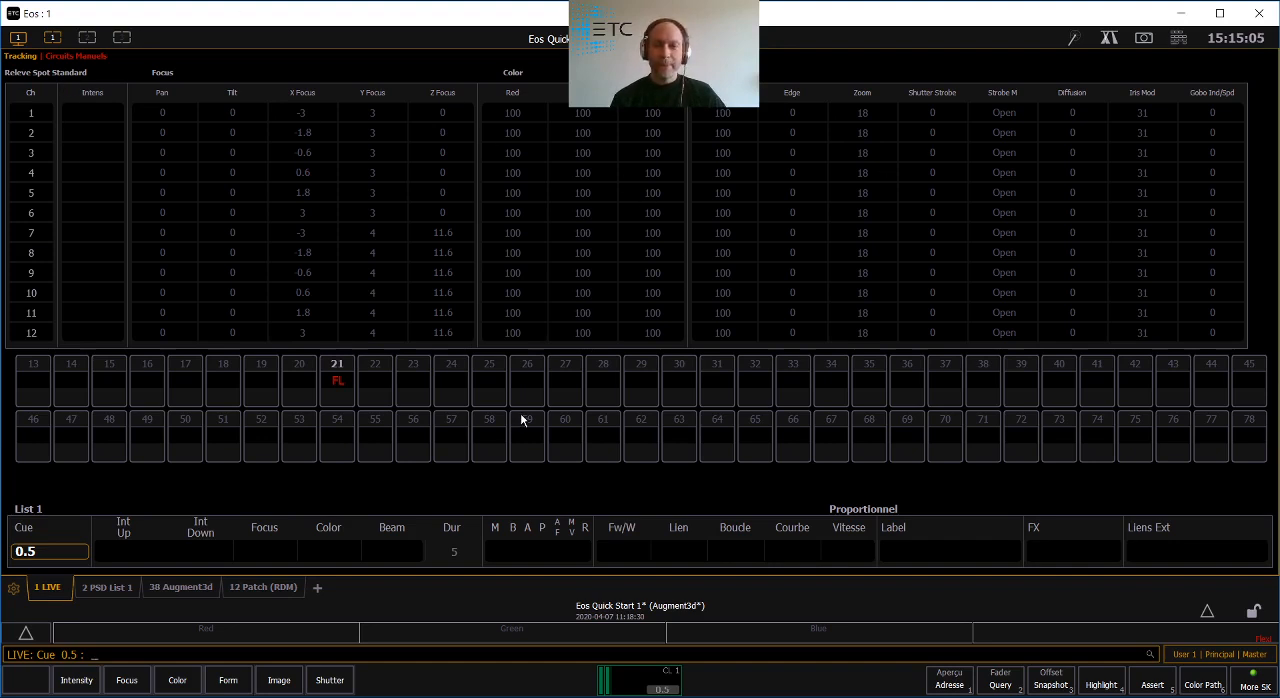
{"action": "left_click", "coordinate": [1180, 40]}
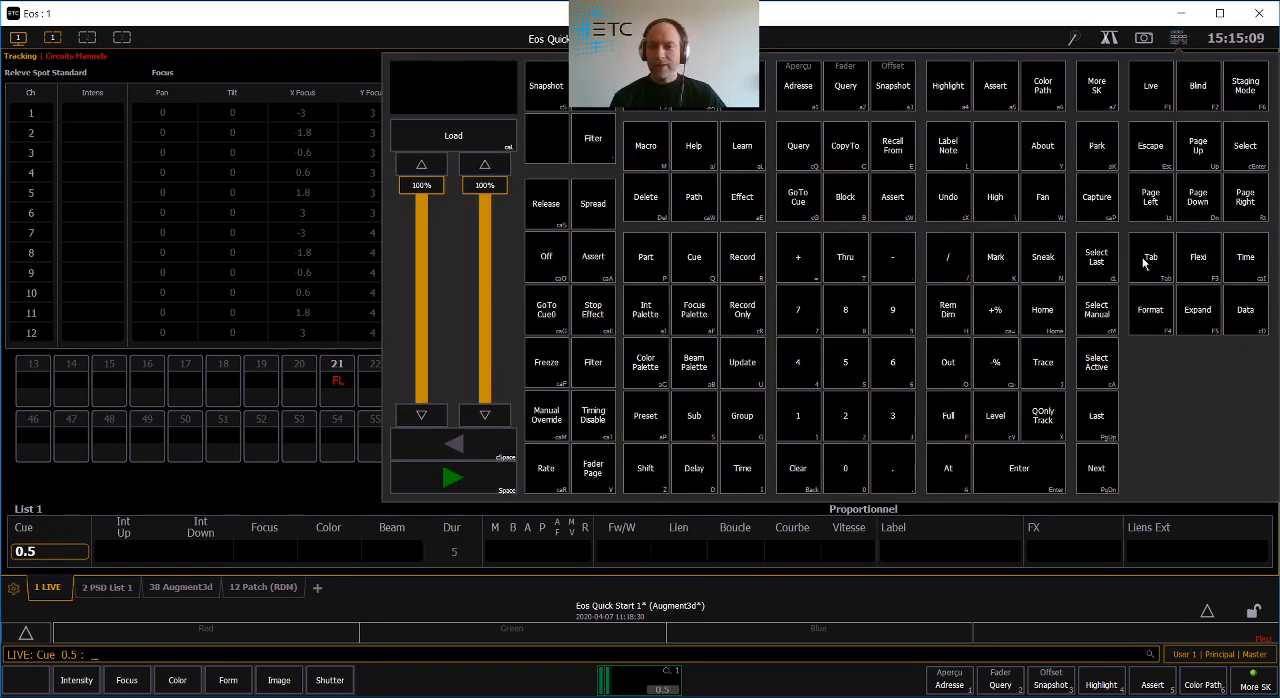
{"action": "left_click", "coordinate": [1162, 330]}
{"action": "left_click", "coordinate": [339, 38]}
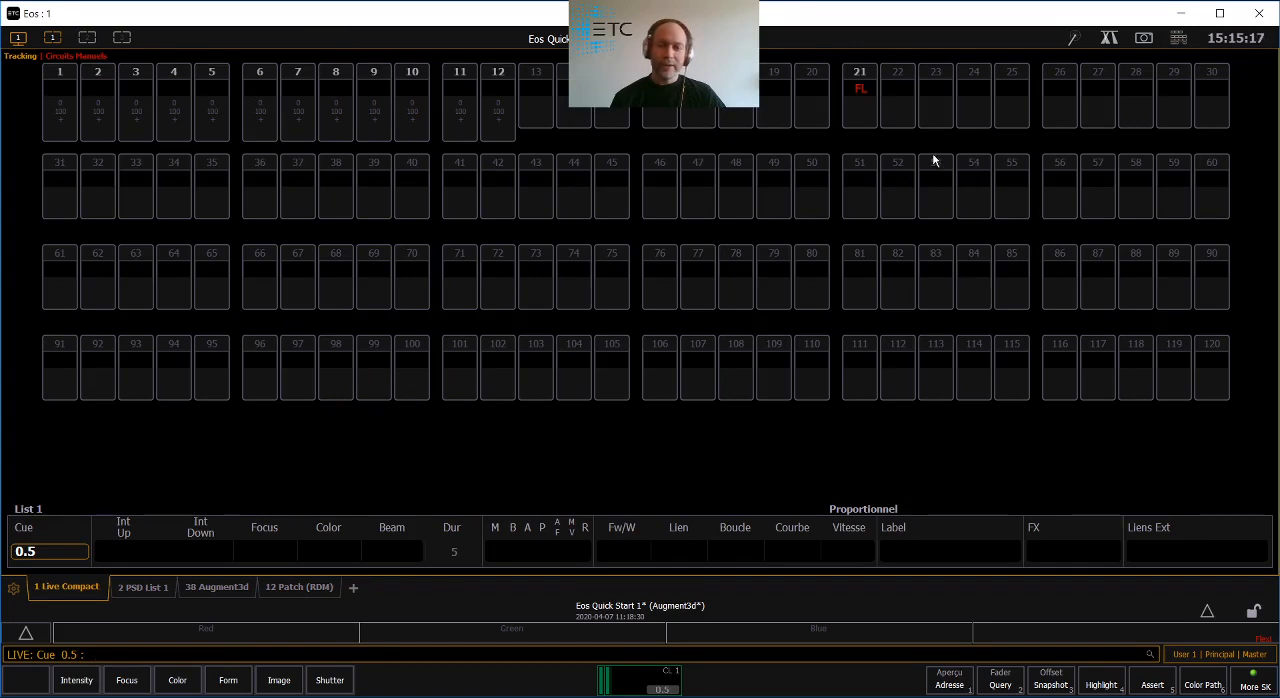
{"action": "key", "text": "F4"}
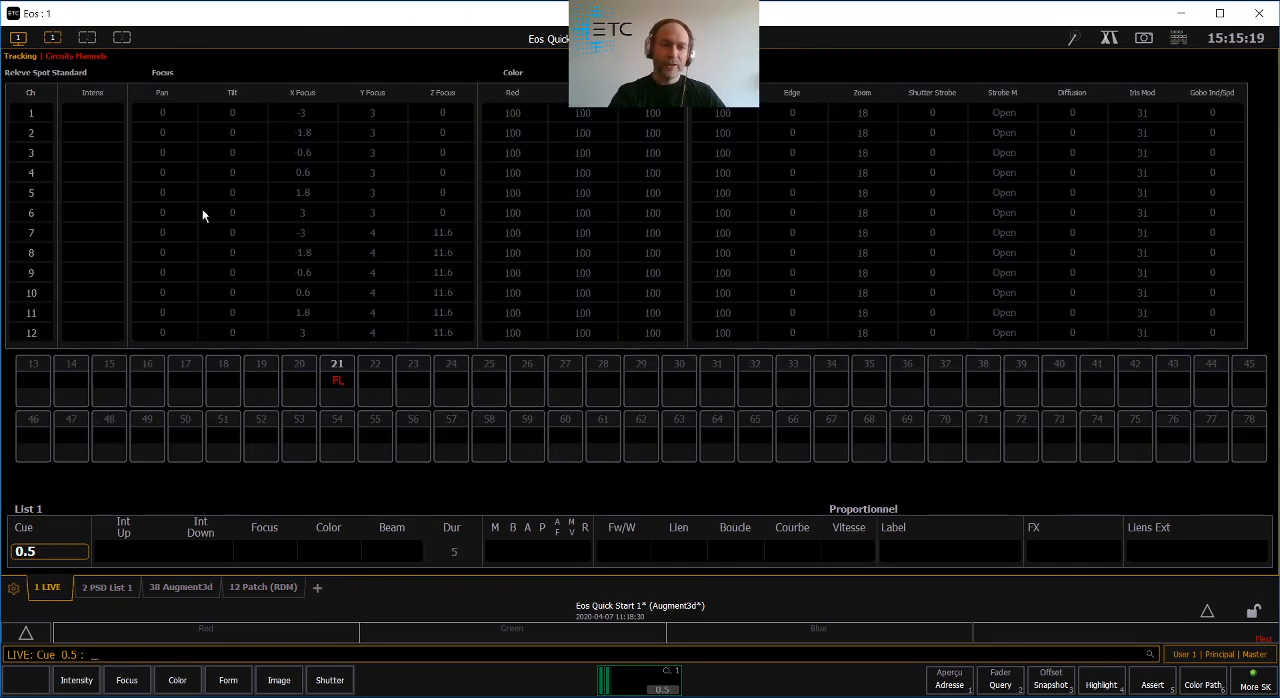
{"action": "key", "text": "F4"}
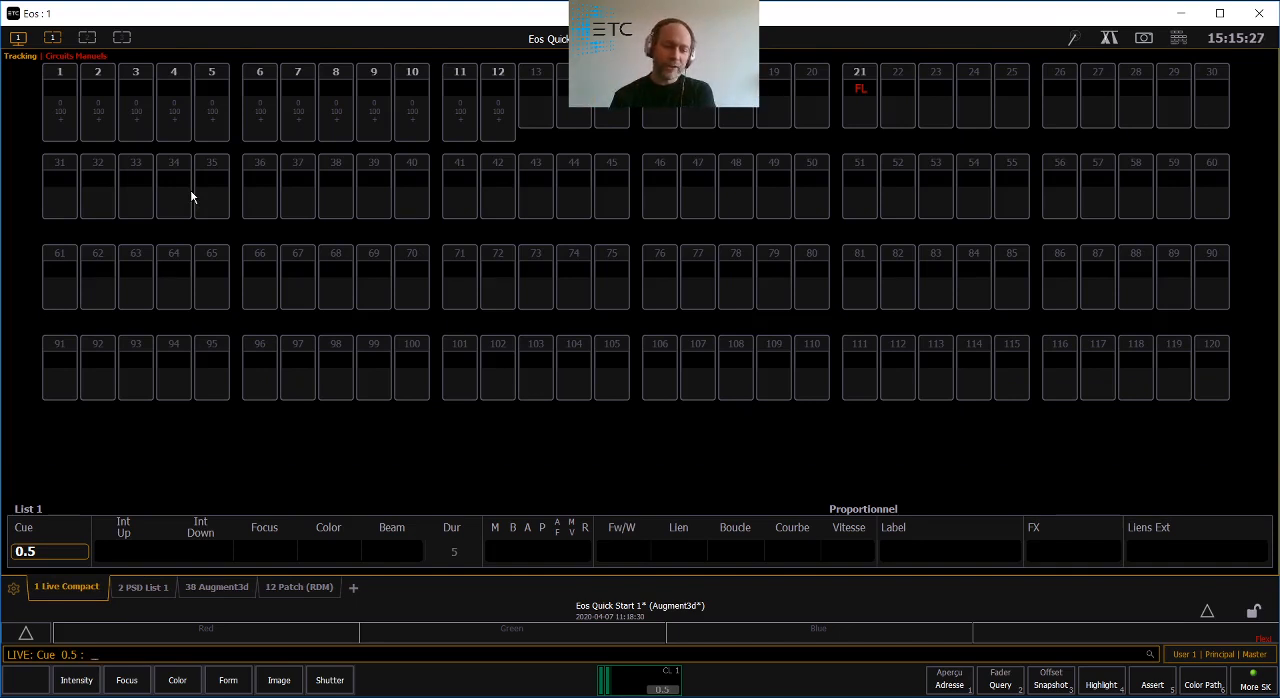
- Use Flexi from the virtual keyboard to show only the patched channels in Live
{"action": "left_click", "coordinate": [1178, 39]}
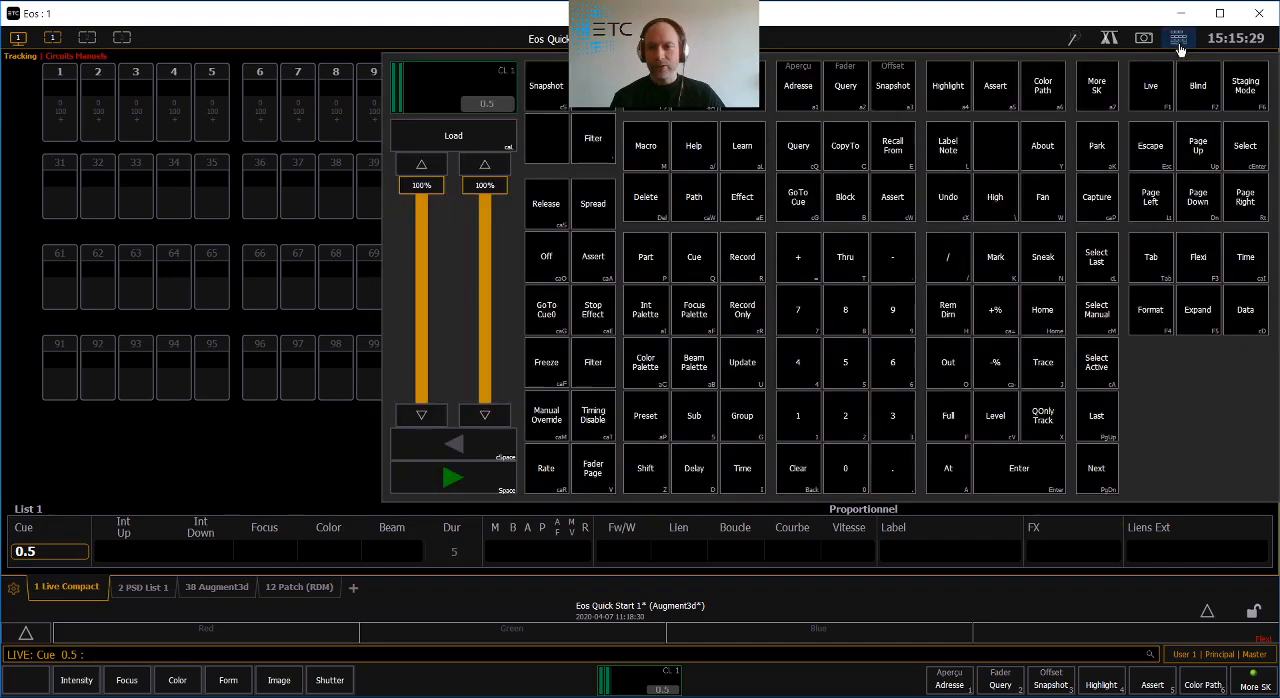
{"action": "left_click", "coordinate": [1201, 264]}
{"action": "left_click", "coordinate": [350, 32]}
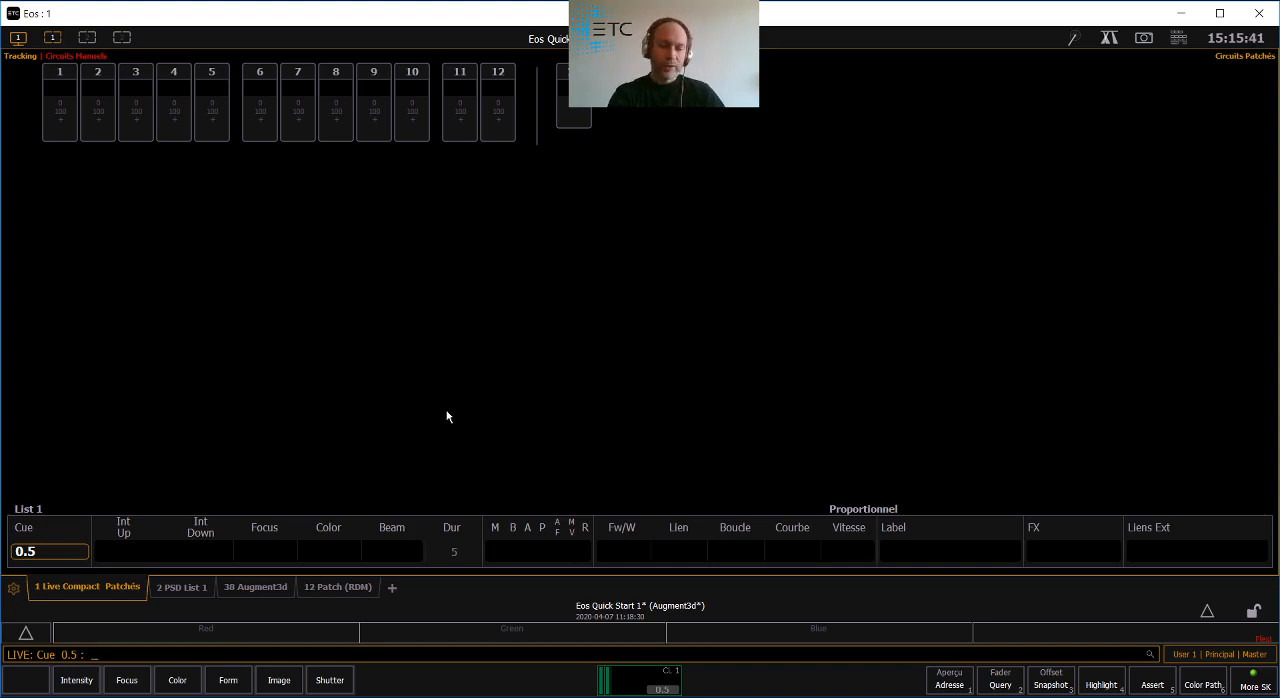
- Compare the Flexi options Tout and Patché for the Live channels, leaving Patché active
{"action": "key", "text": "F3"}
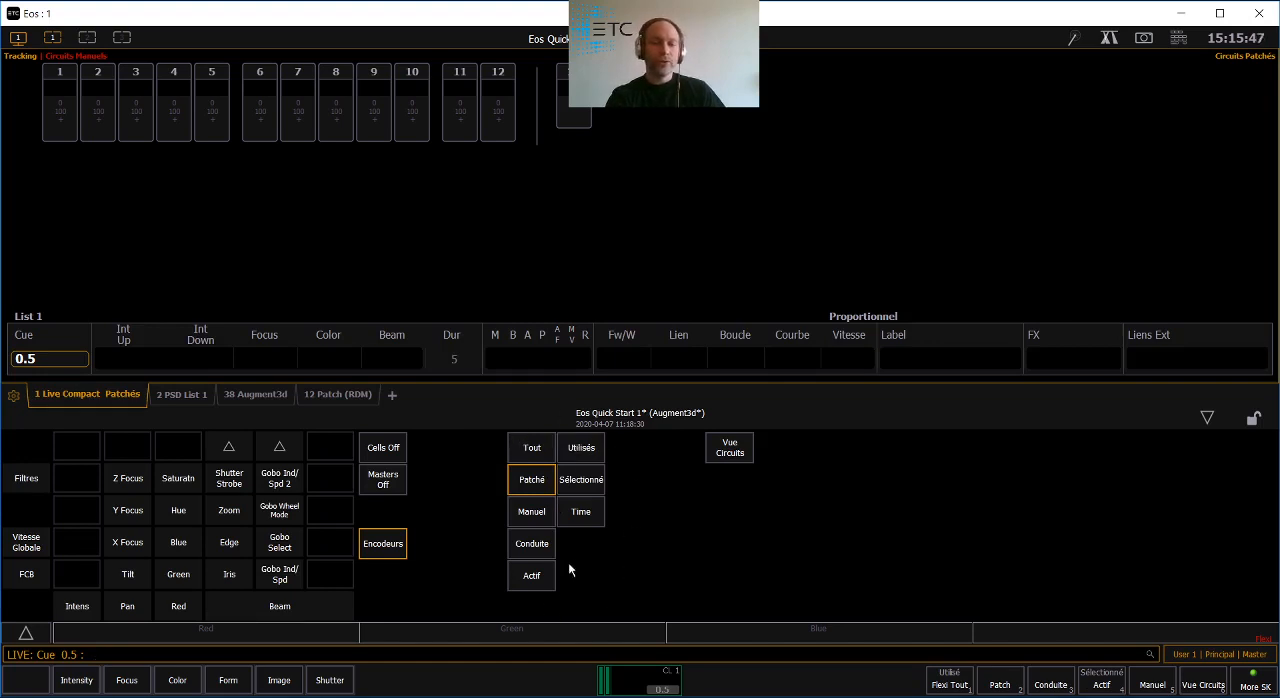
{"action": "left_click", "coordinate": [528, 448]}
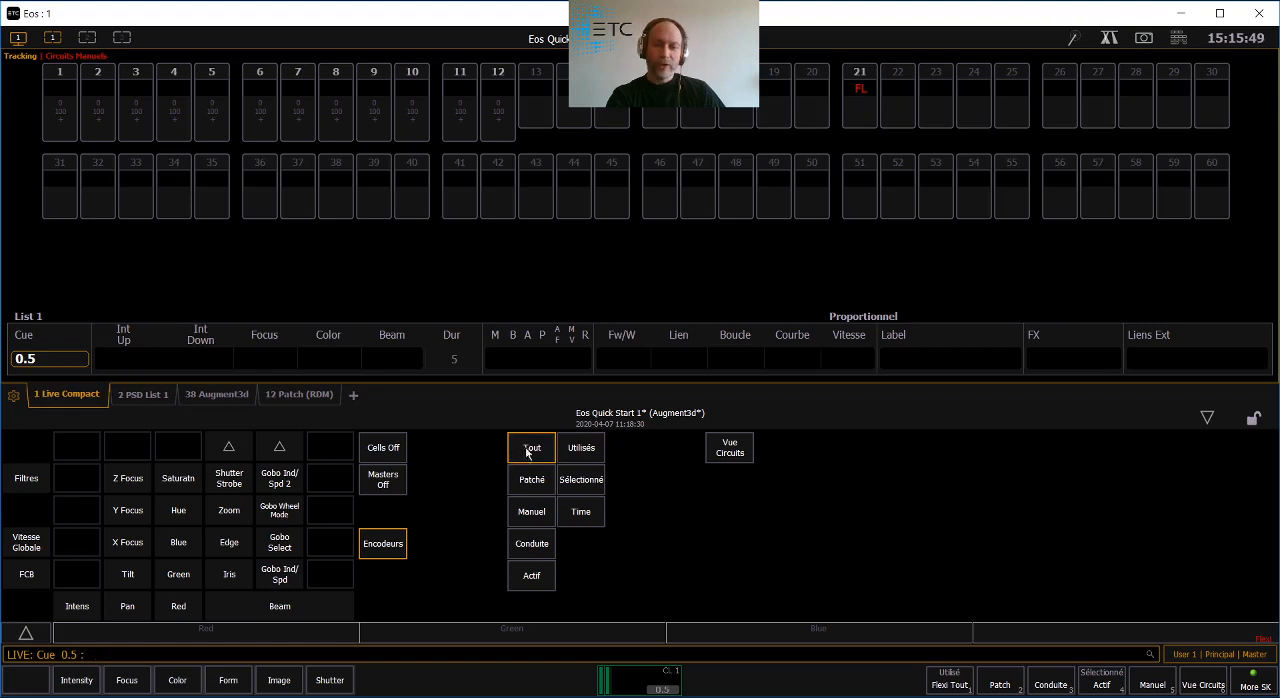
{"action": "left_click", "coordinate": [531, 488]}
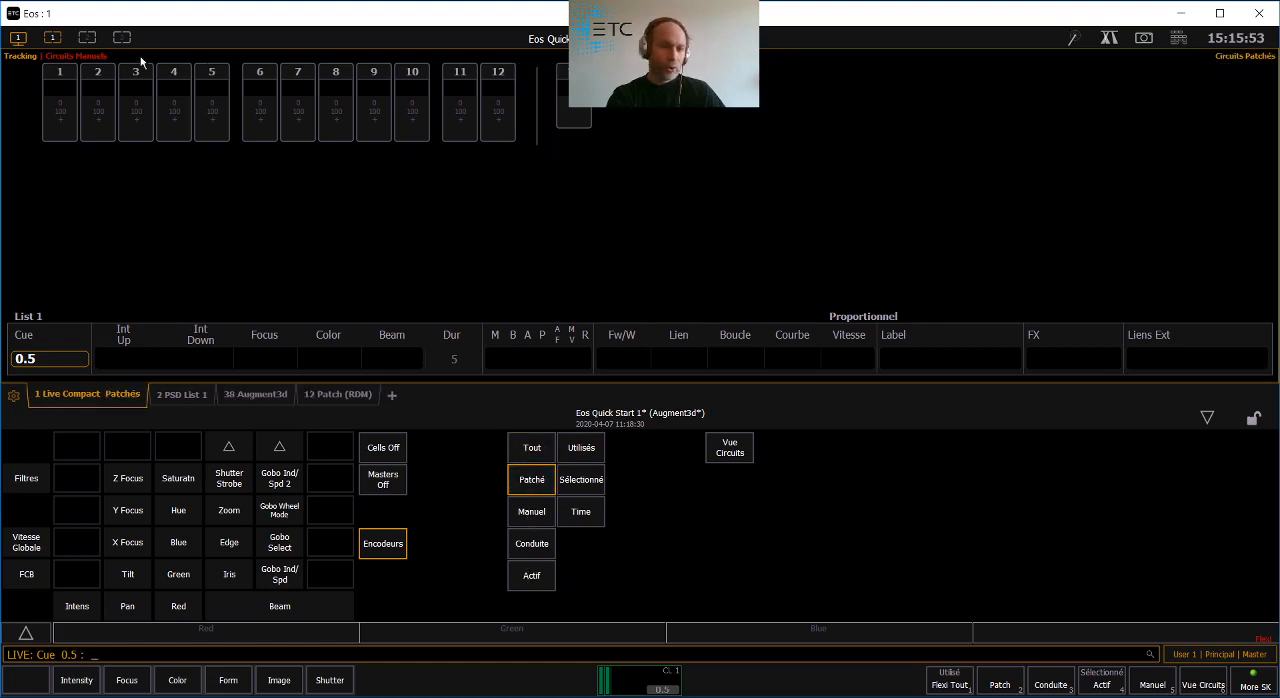
{"action": "left_click", "coordinate": [538, 147]}
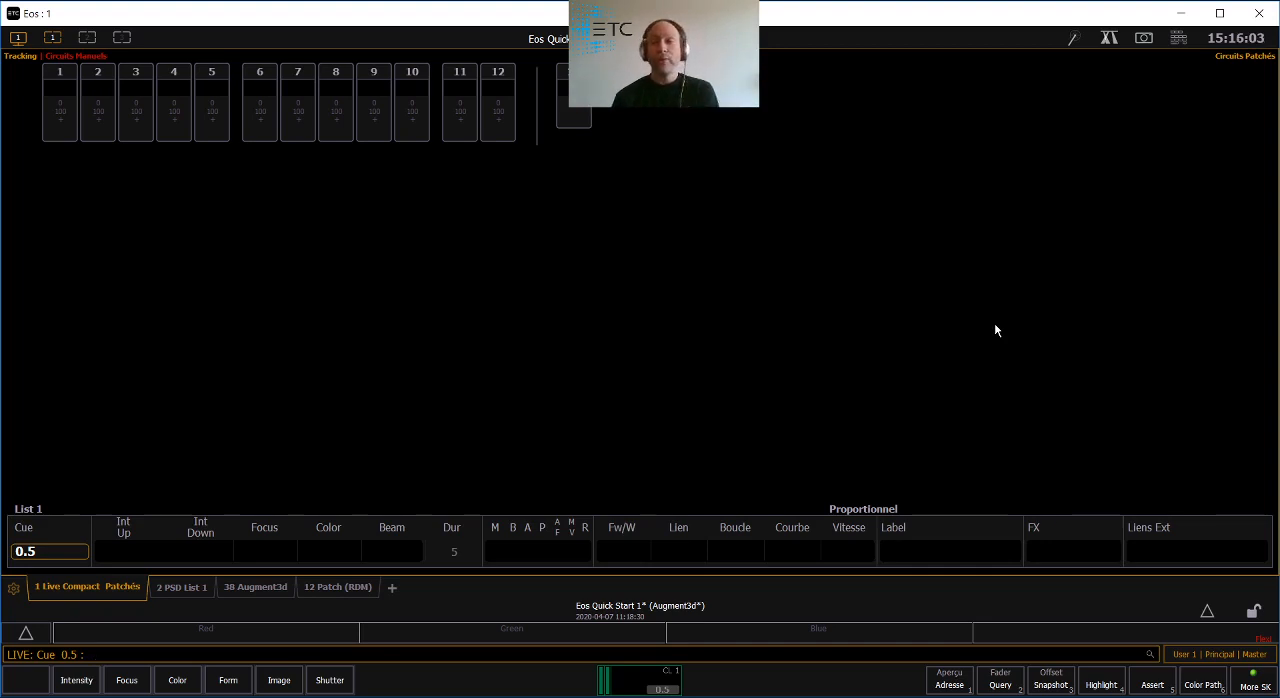
- Recall Snapshot 1 and switch its Live channel display to the compact format
{"action": "left_click", "coordinate": [18, 38]}
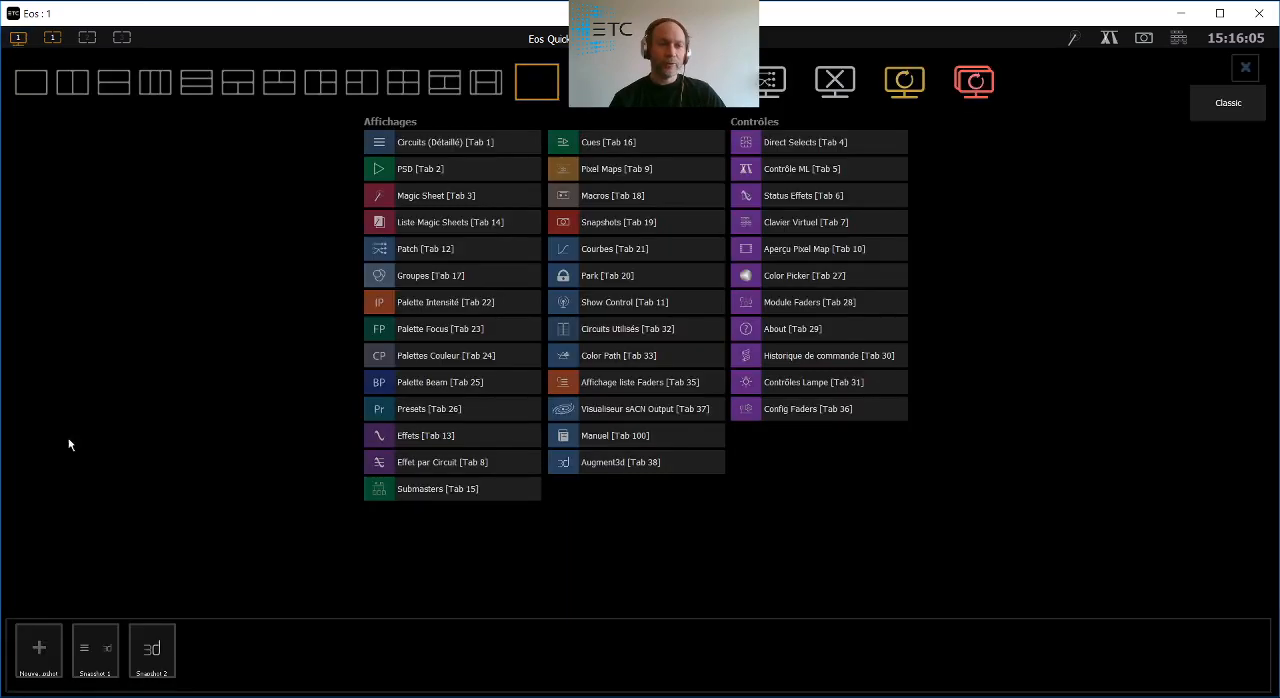
{"action": "left_click", "coordinate": [95, 655]}
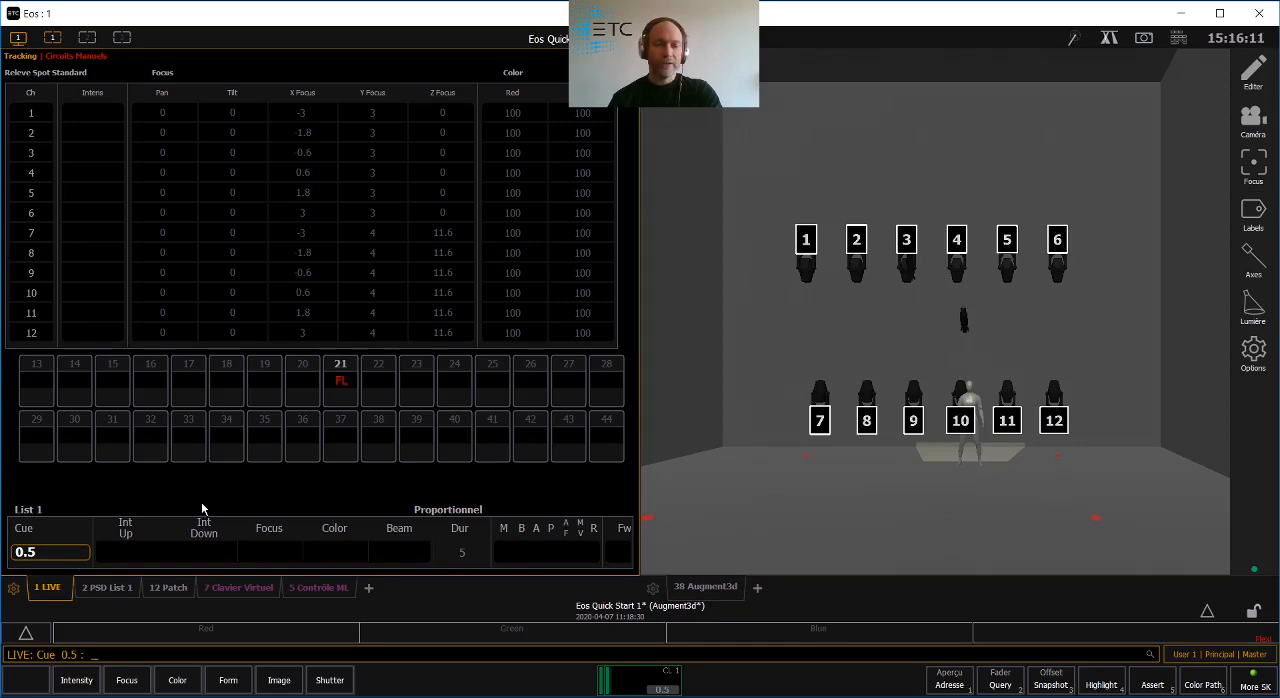
{"action": "key", "text": "F4"}
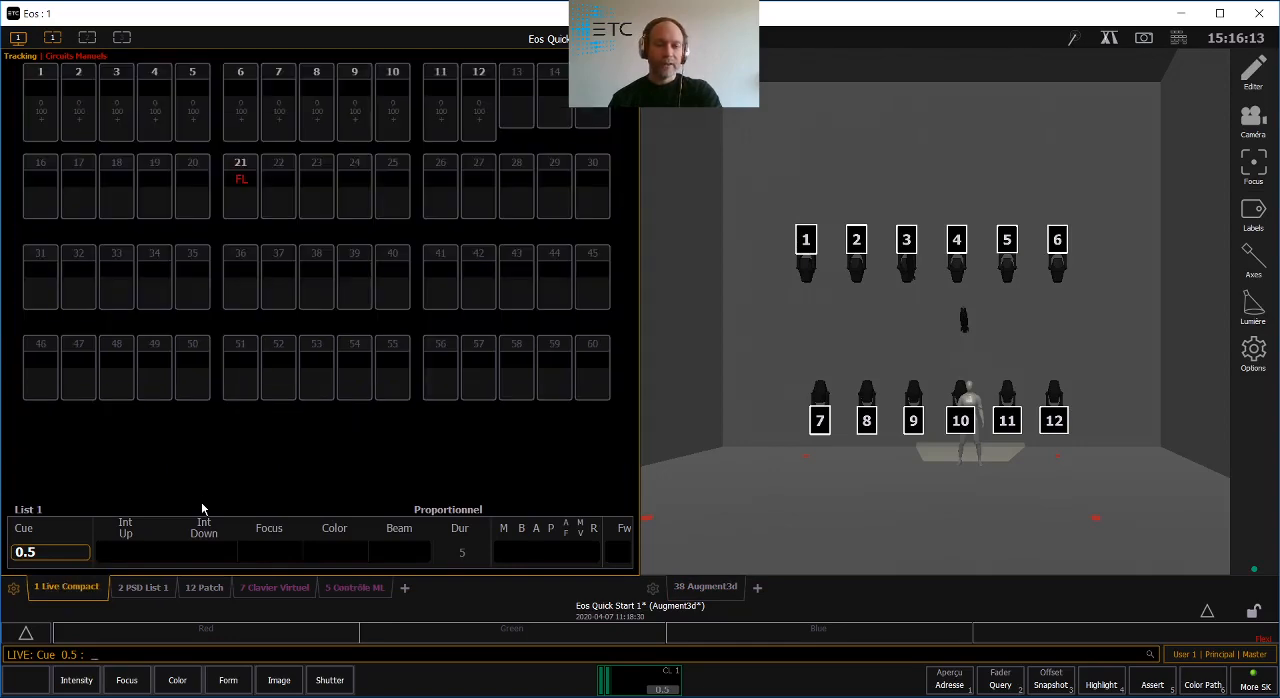
- Limit the Live channels to the patched ones with Flexi, and check the PSD cue list before returning to Live
{"action": "key", "text": "F3"}
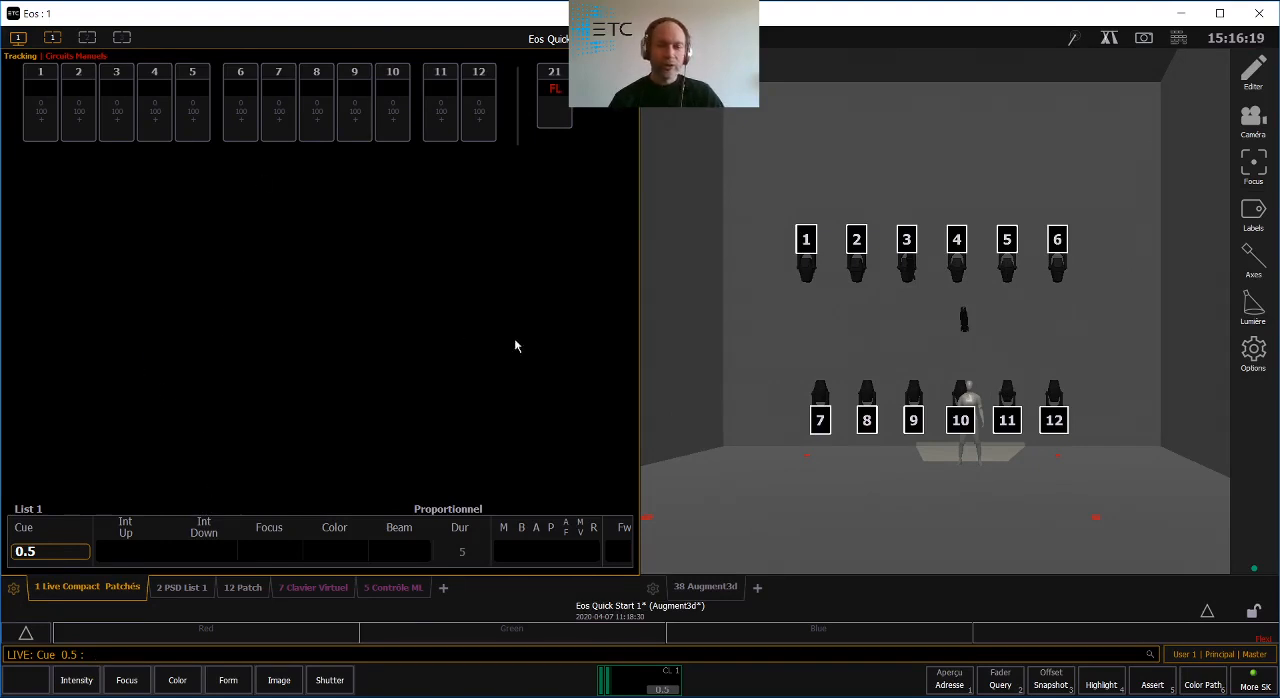
{"action": "left_click", "coordinate": [181, 588]}
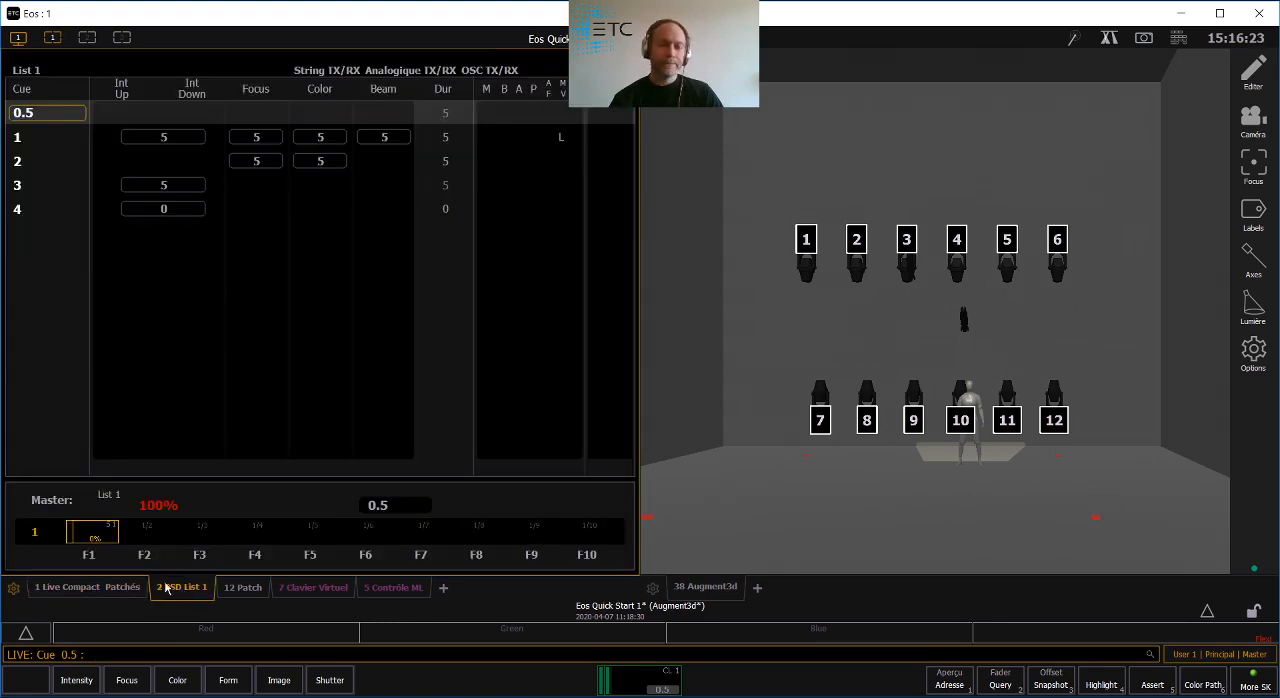
{"action": "left_click", "coordinate": [94, 588]}
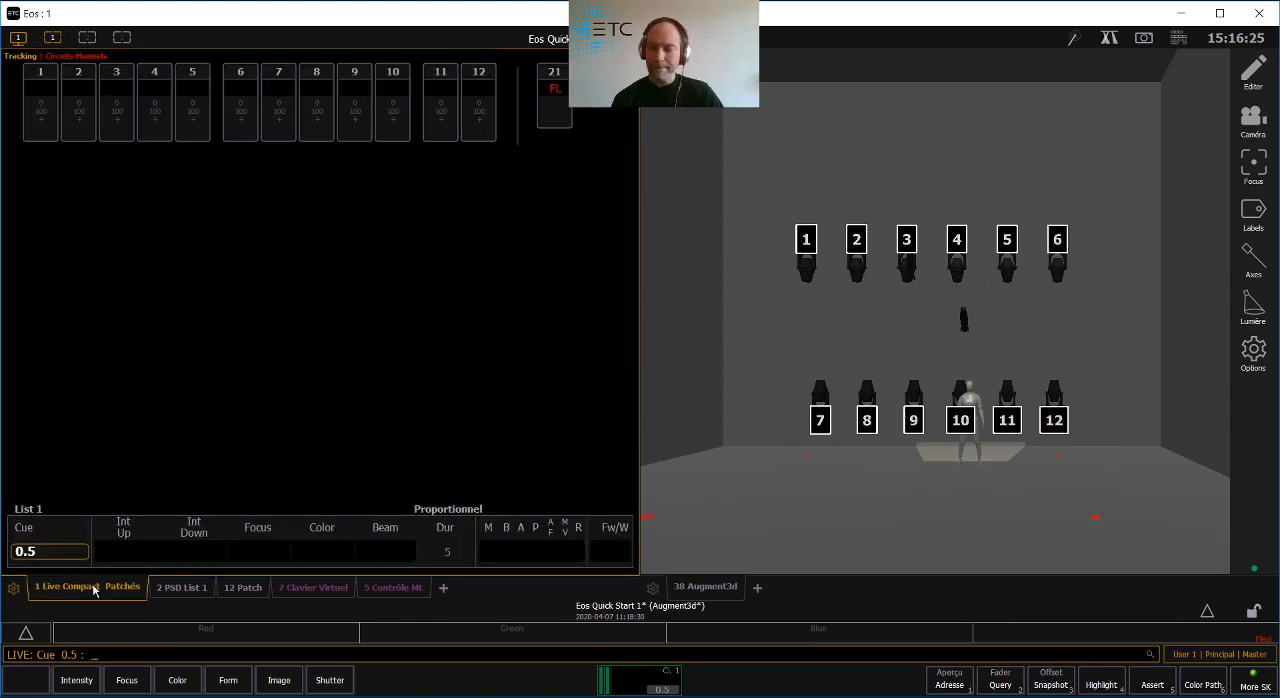
- Recall Snapshot 2, show its PSD cue list, and play cues 0.5 and 1
{"action": "left_click", "coordinate": [17, 38]}
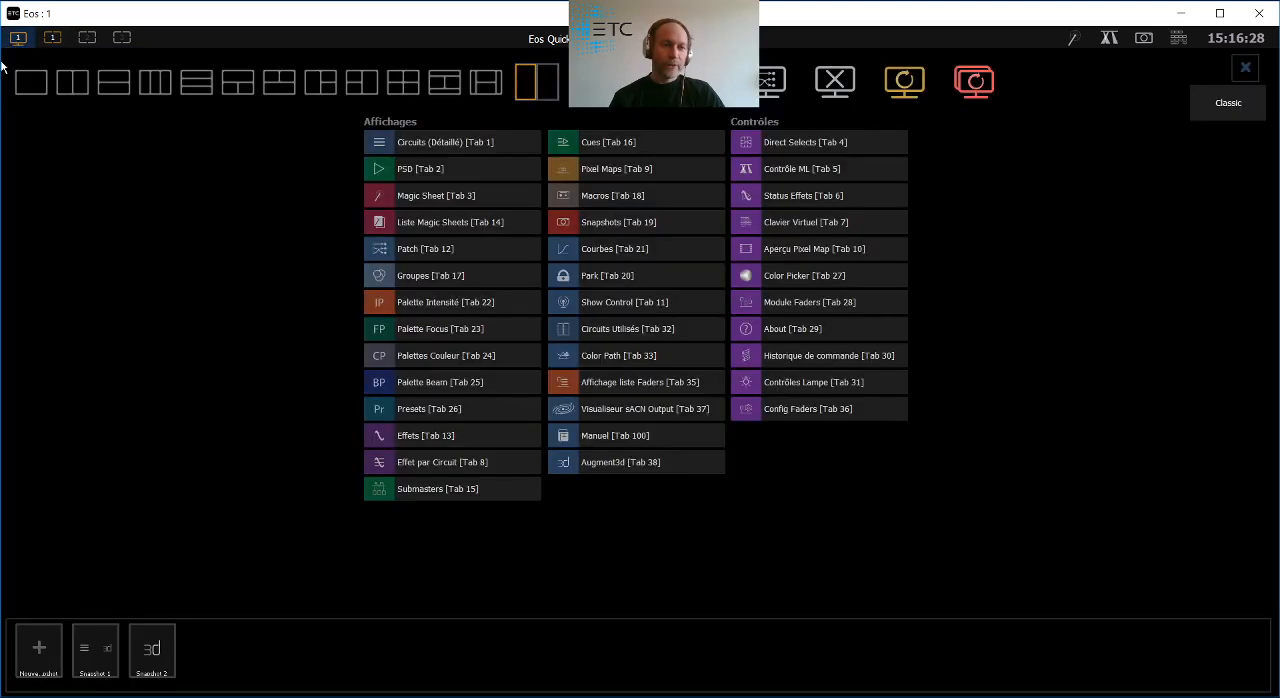
{"action": "left_click", "coordinate": [152, 652]}
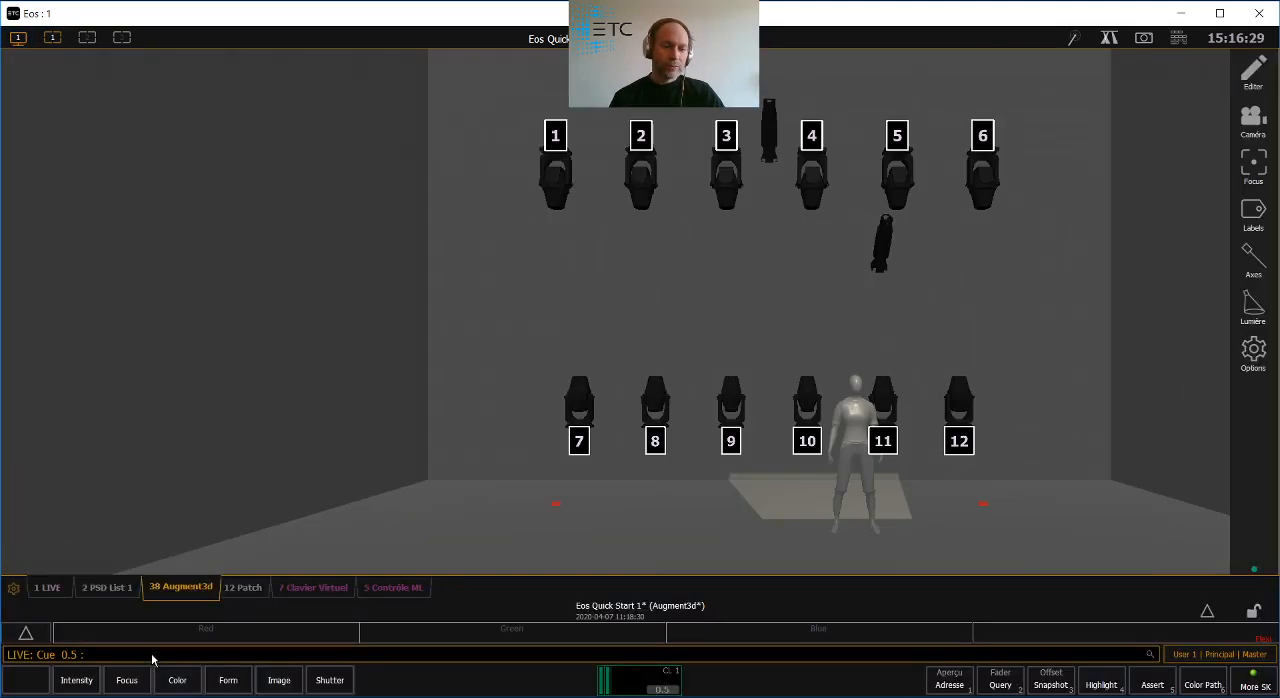
{"action": "left_click", "coordinate": [98, 588]}
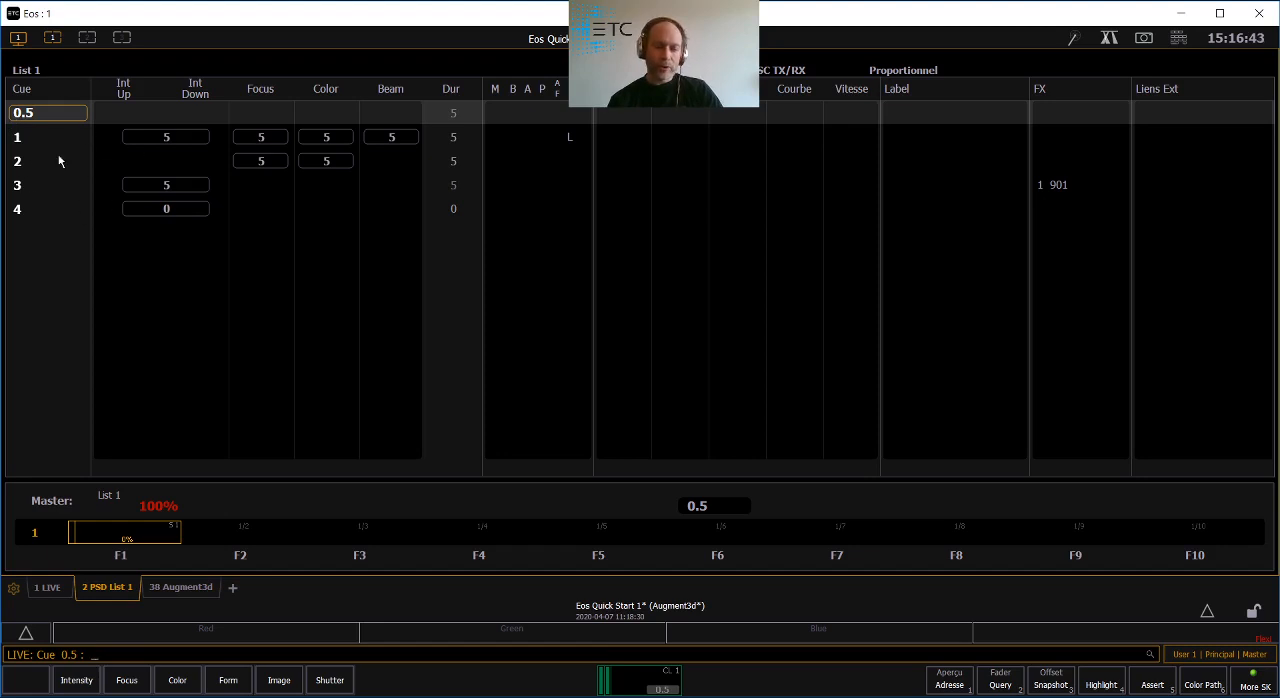
{"action": "key", "text": "F12"}
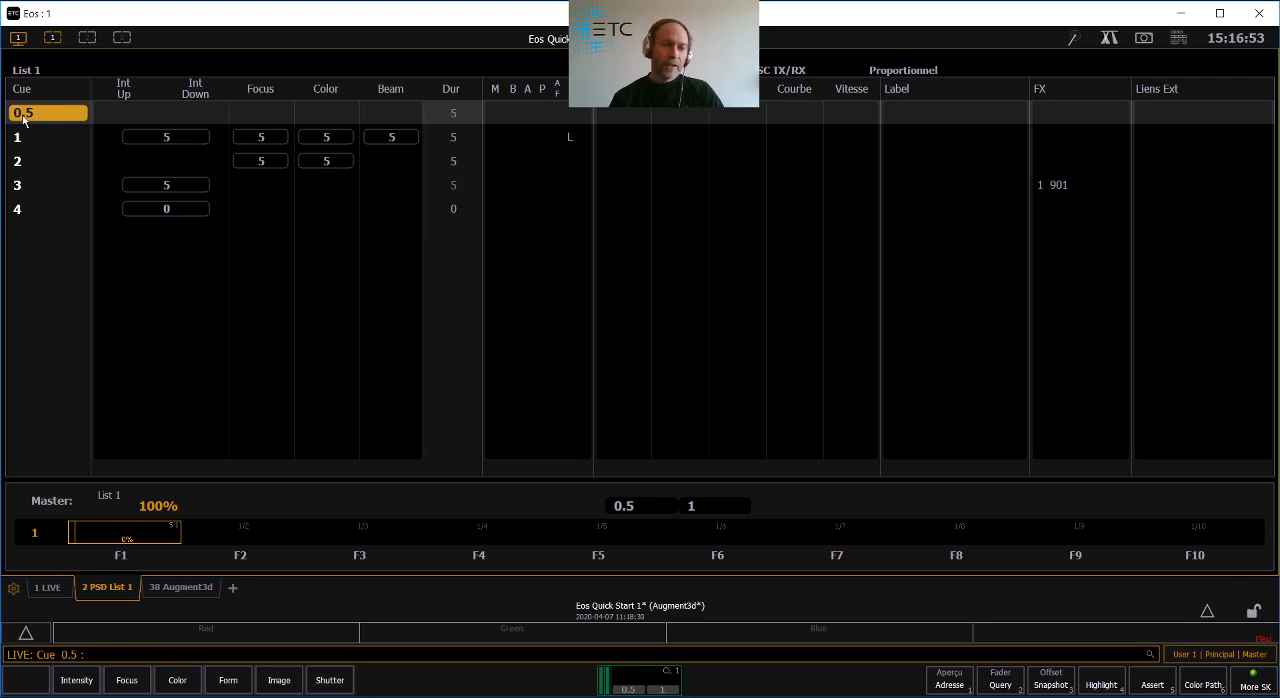
{"action": "key", "text": "space"}
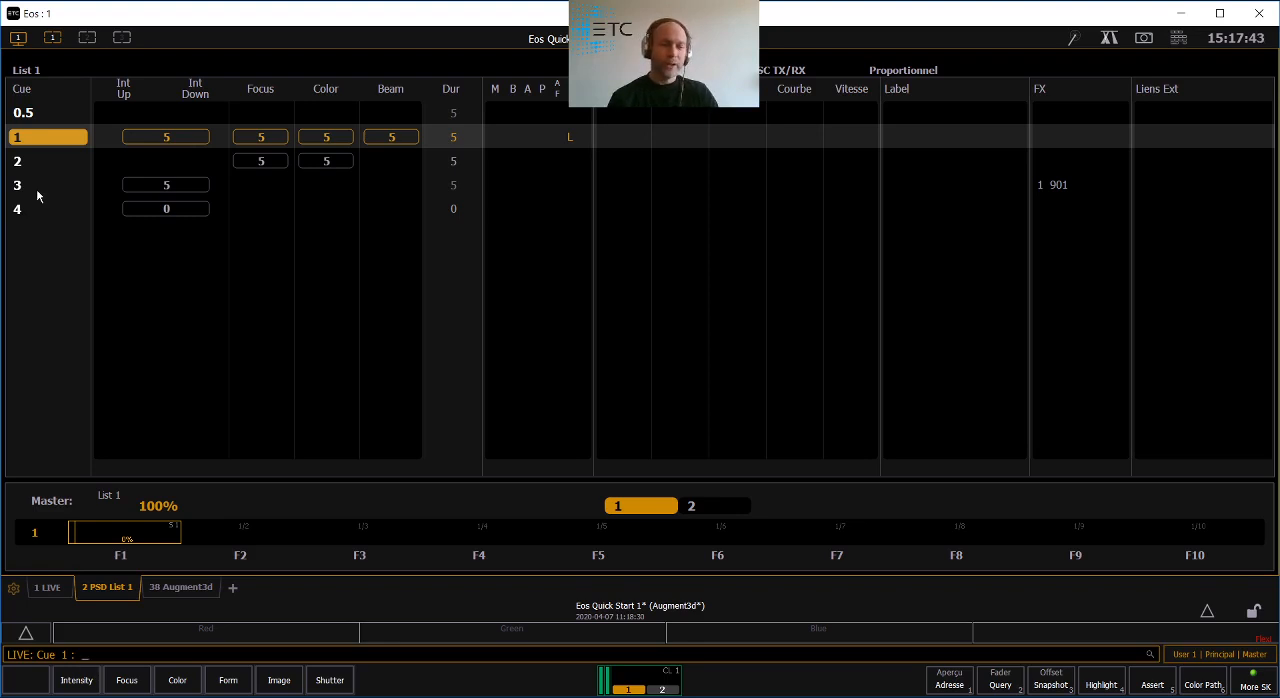
- Compare how cue 1 looks in the layouts of Snapshot 2 and Snapshot 1, leaving Snapshot 1 active
{"action": "left_click", "coordinate": [18, 37]}
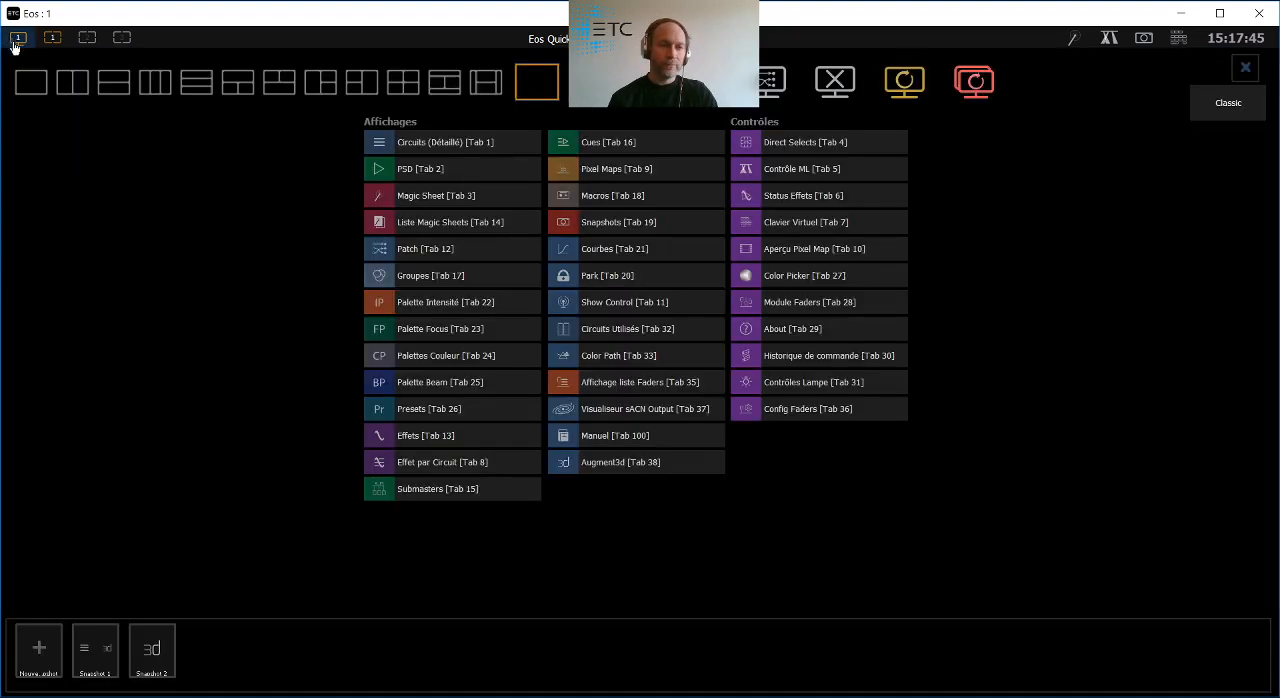
{"action": "left_click", "coordinate": [151, 660]}
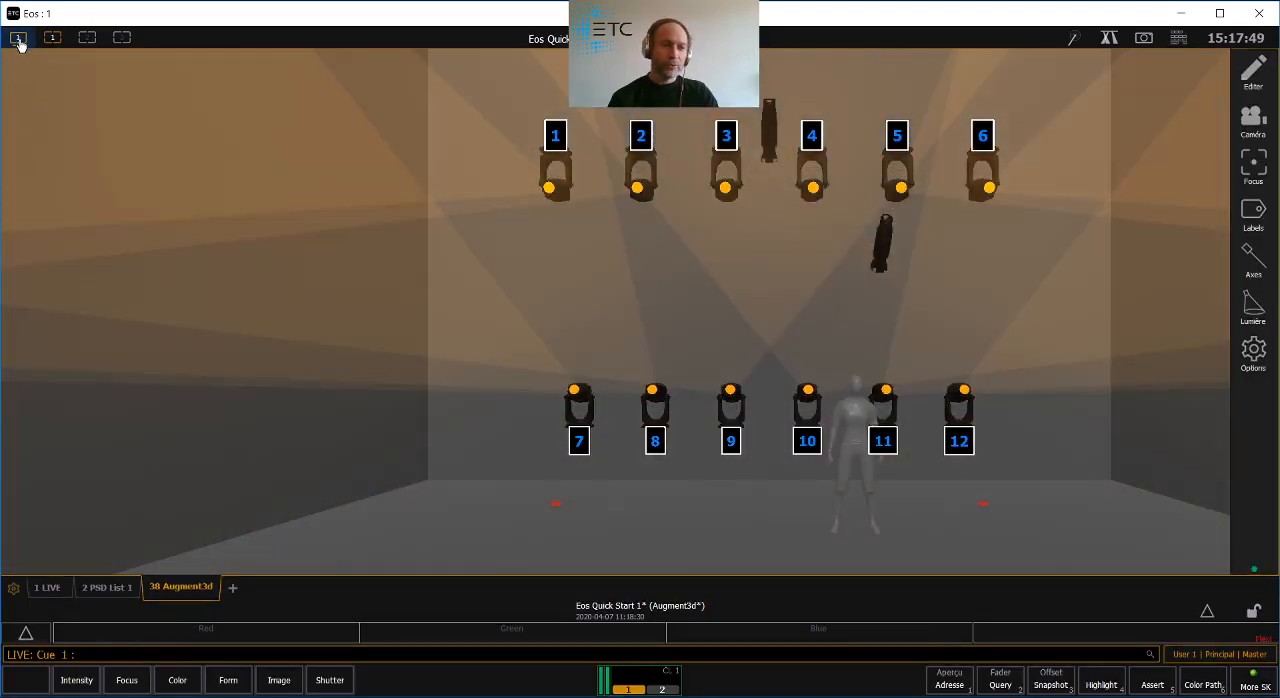
{"action": "left_click", "coordinate": [18, 37]}
{"action": "left_click", "coordinate": [95, 645]}
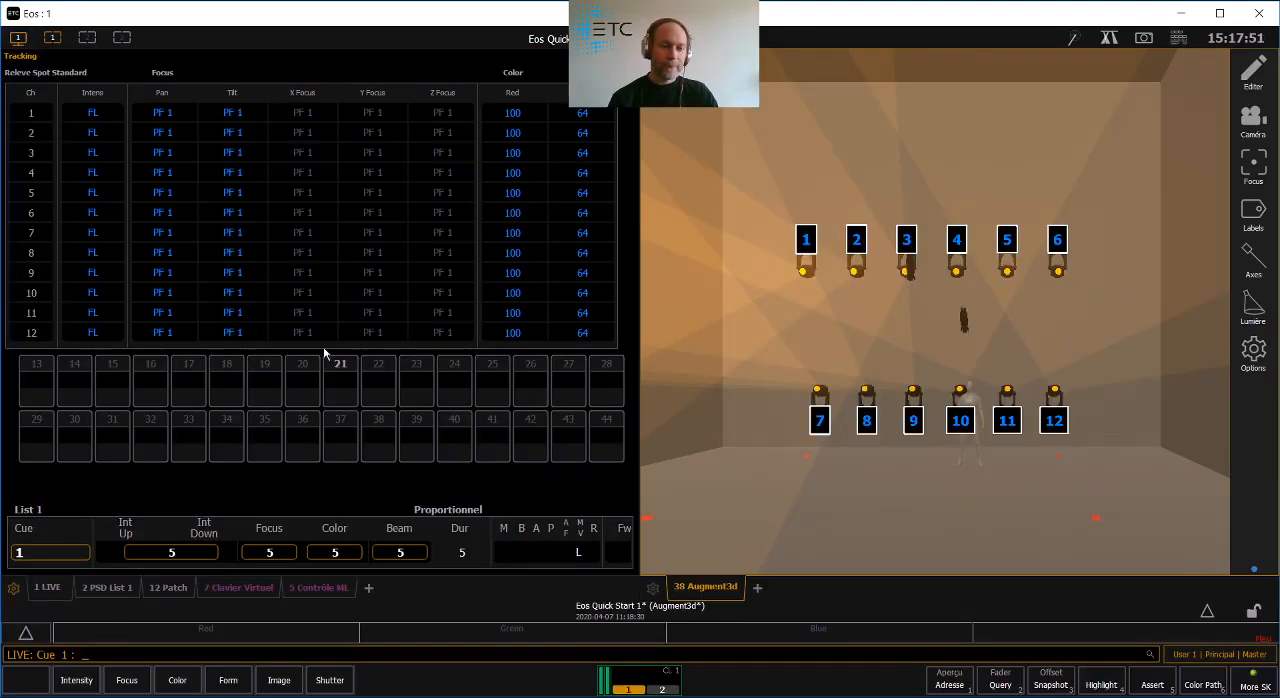
- Show the PSD cue list beside the Augment3d view, play cue 2, and go back to cue 1
{"action": "left_click", "coordinate": [108, 589]}
{"action": "key", "text": "ctrl+space"}
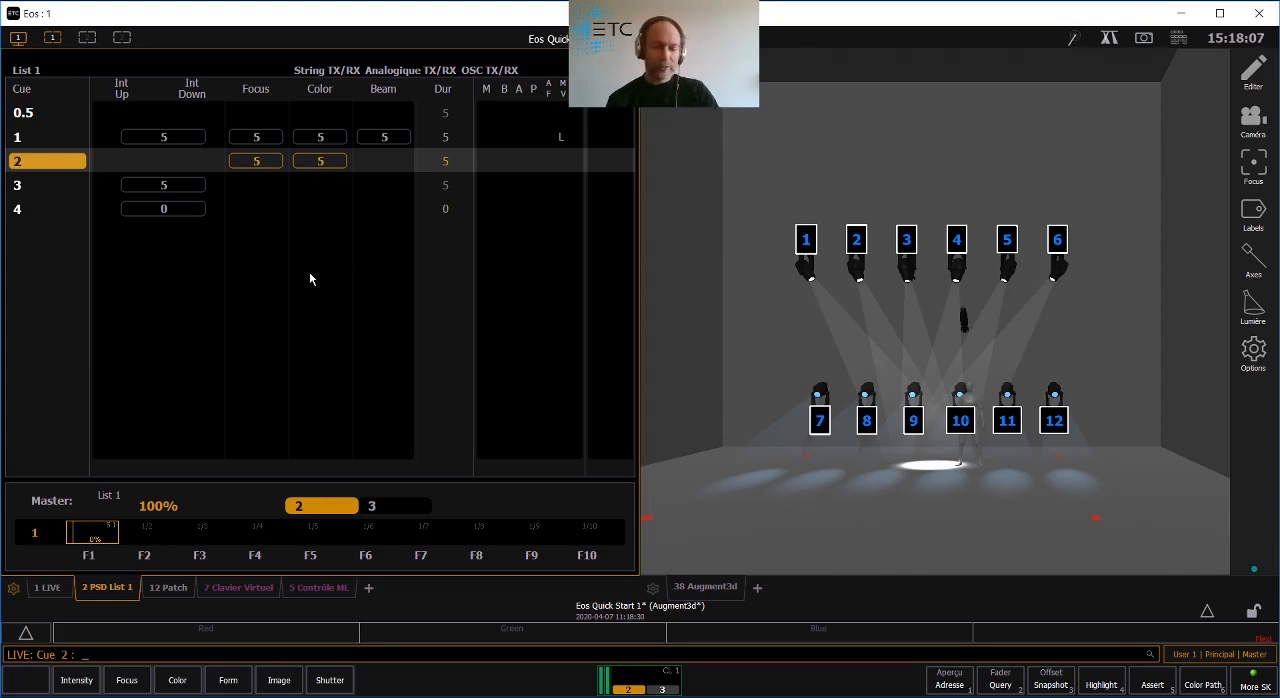
{"action": "key", "text": "F11"}
{"action": "key", "text": "F11"}
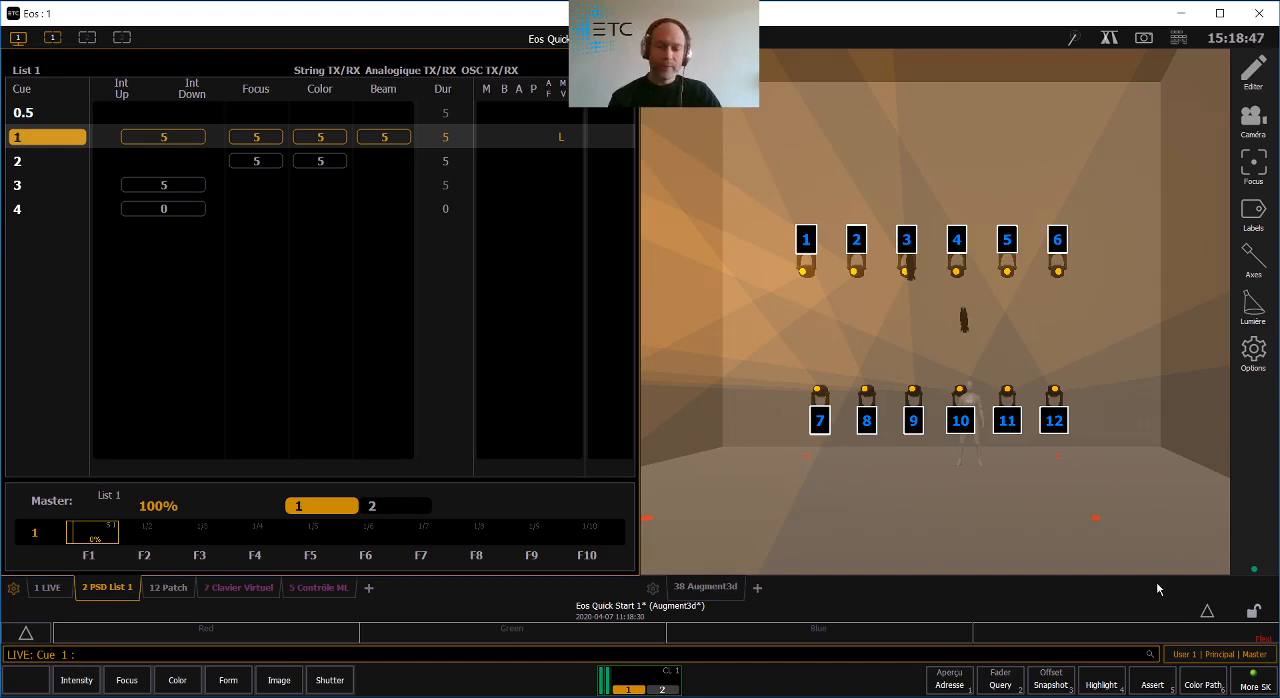
- Enable Auto-Mark in the cue settings (Réglages des Cues) of the system setup and return to the Live channels
{"action": "left_click", "coordinate": [1207, 612]}
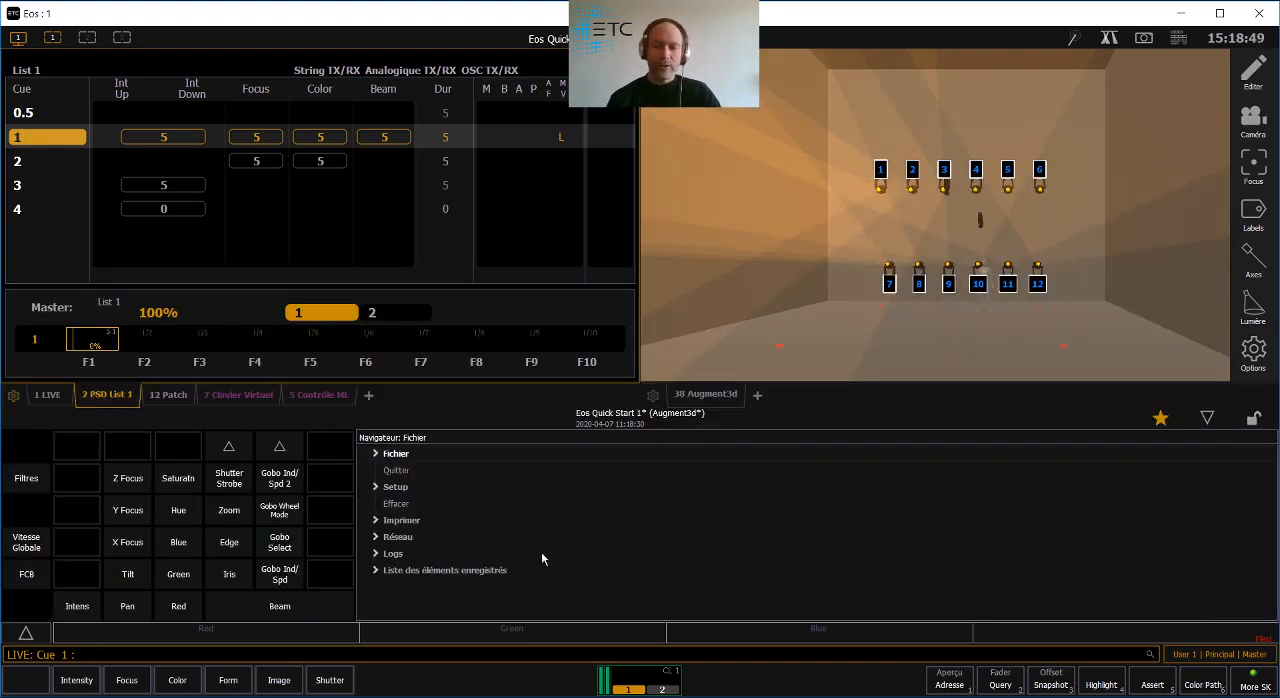
{"action": "left_click", "coordinate": [375, 488]}
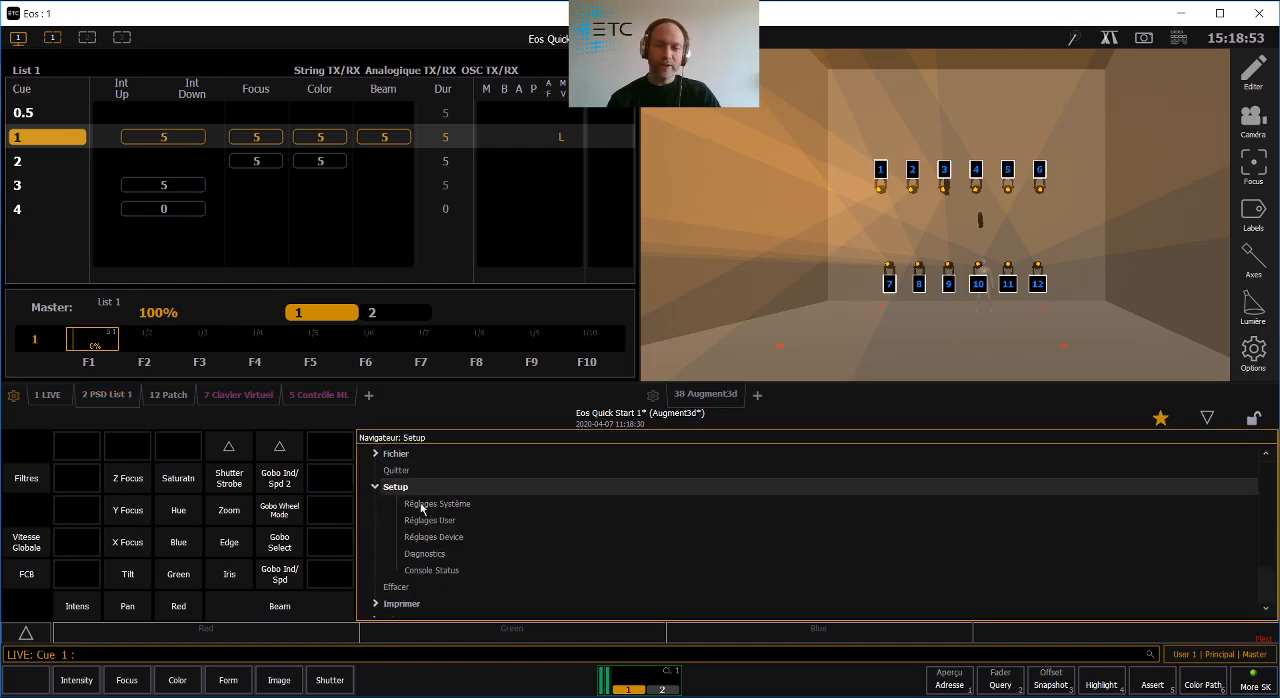
{"action": "double_click", "coordinate": [421, 505]}
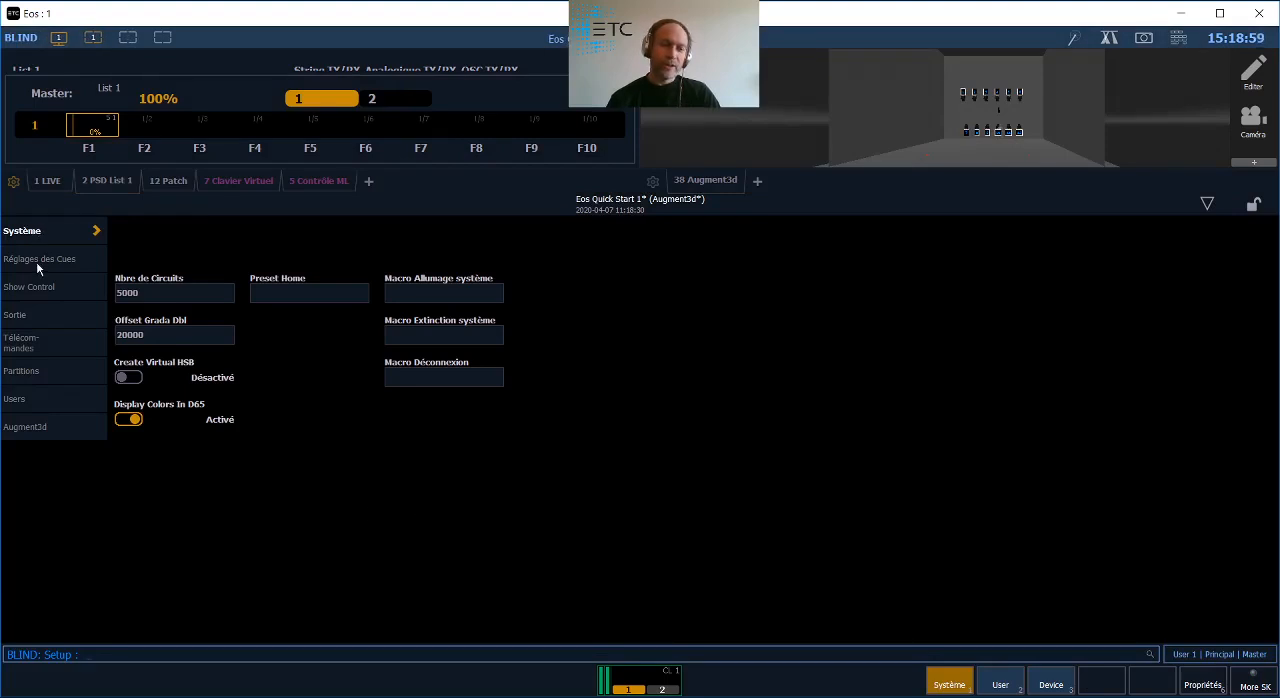
{"action": "left_click", "coordinate": [38, 261]}
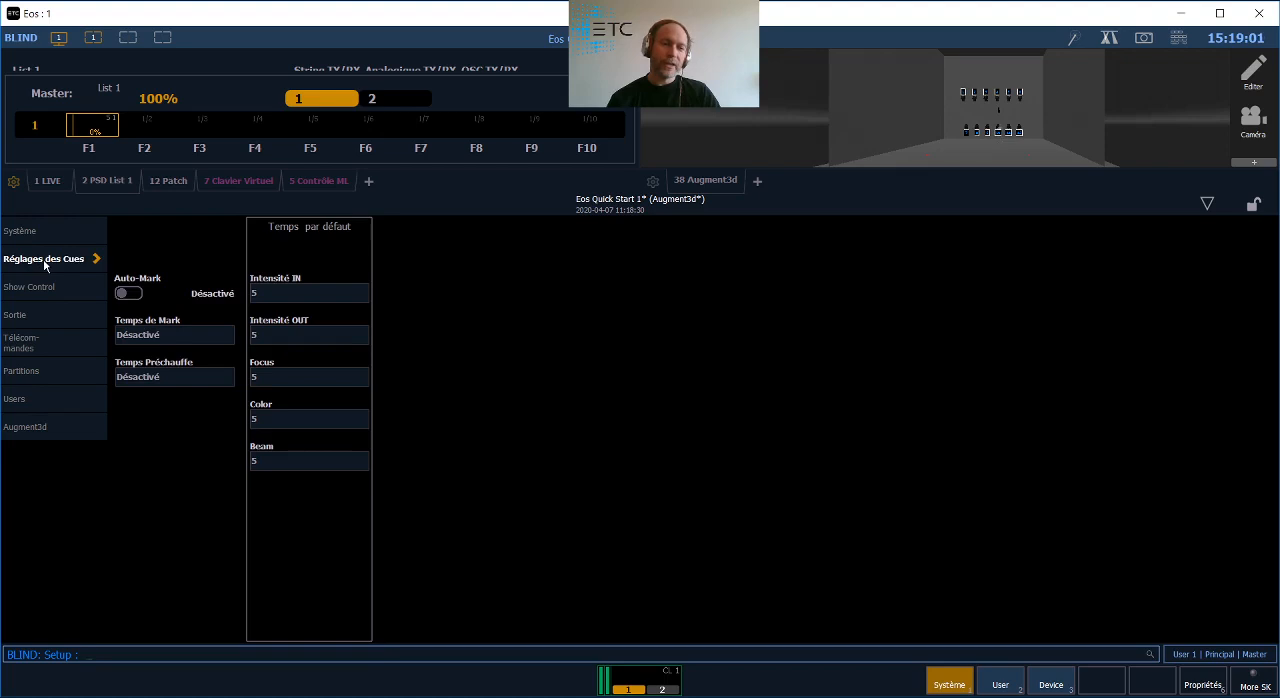
{"action": "left_click", "coordinate": [127, 294]}
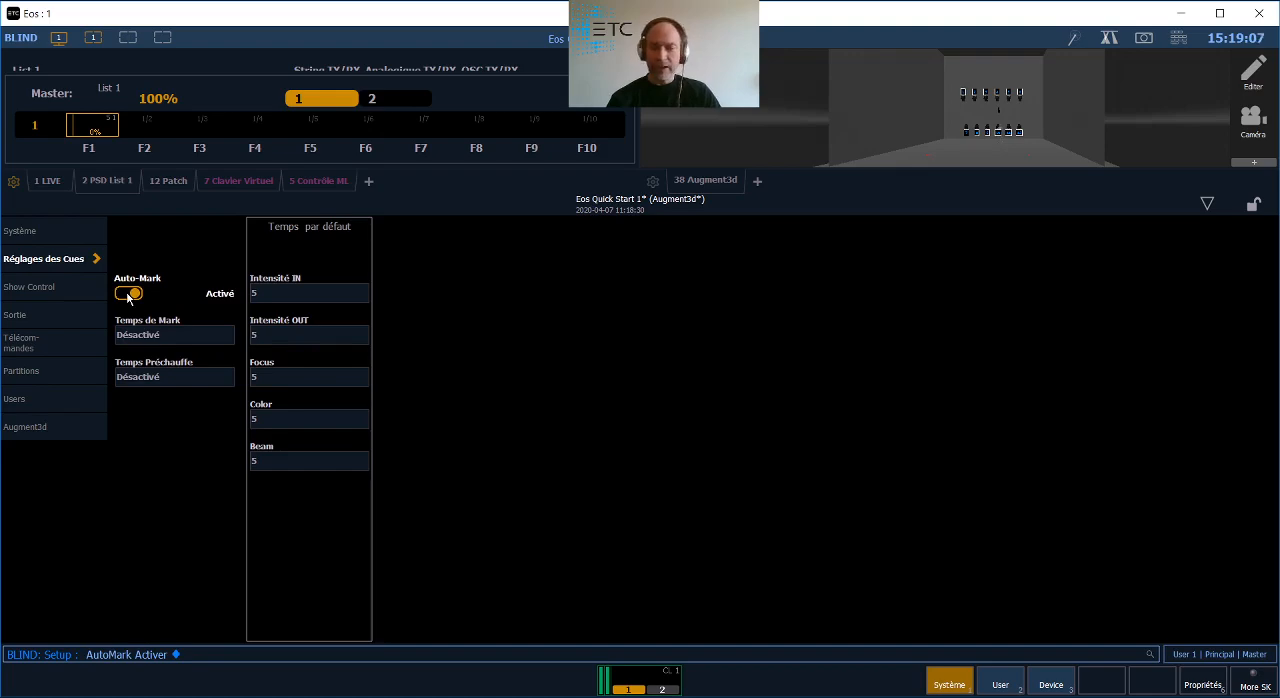
{"action": "key", "text": "F1"}
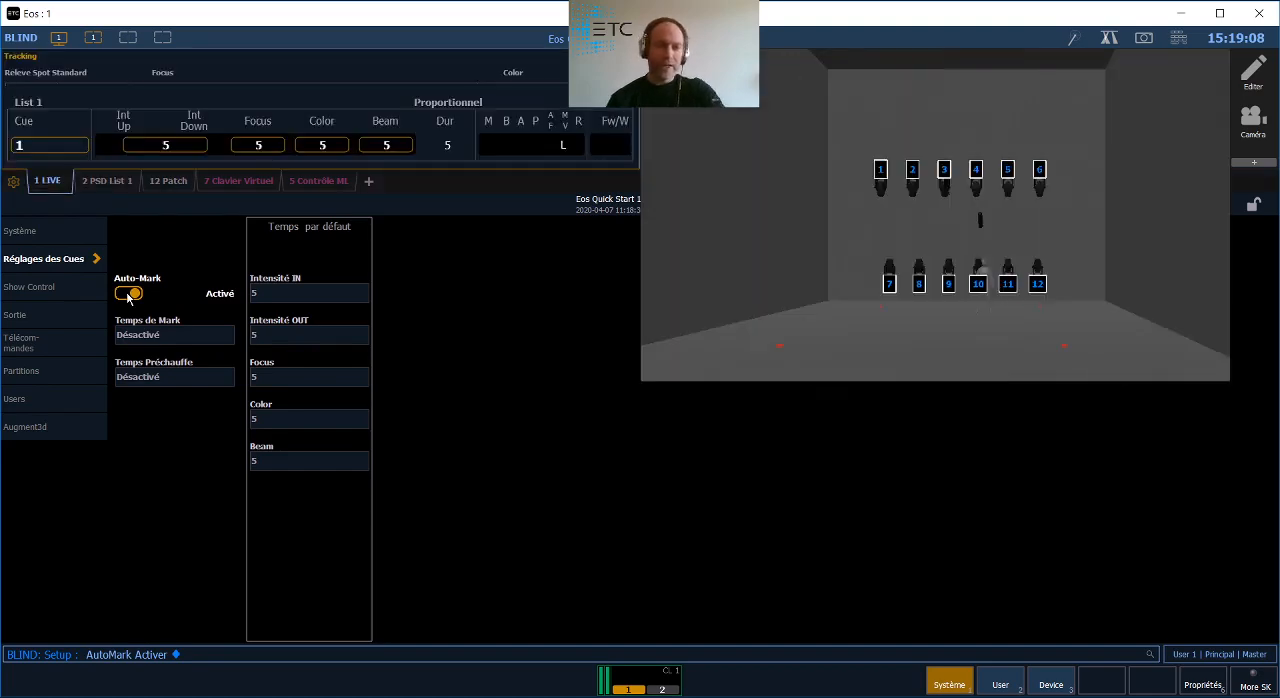
{"action": "left_click", "coordinate": [1206, 420]}
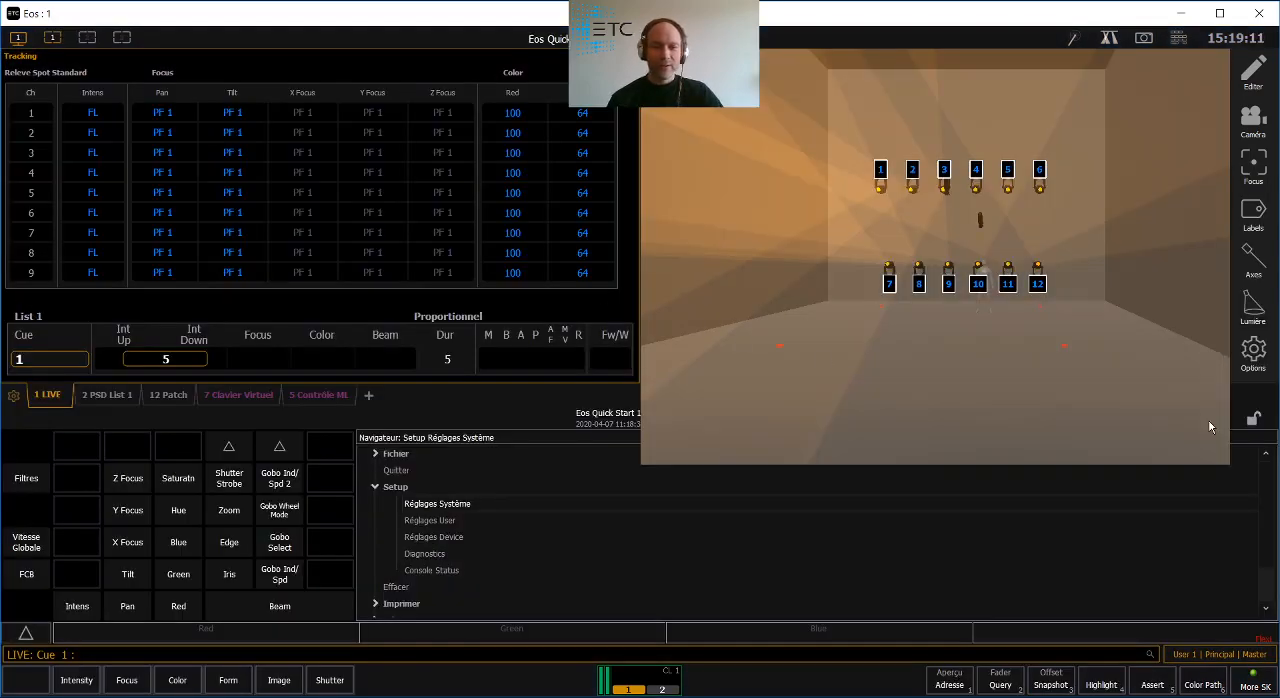
- Show the PSD cue list, go back to cue 0.5, and replay cues 0.5, 1 and 2 to check the marking
{"action": "left_click", "coordinate": [110, 588]}
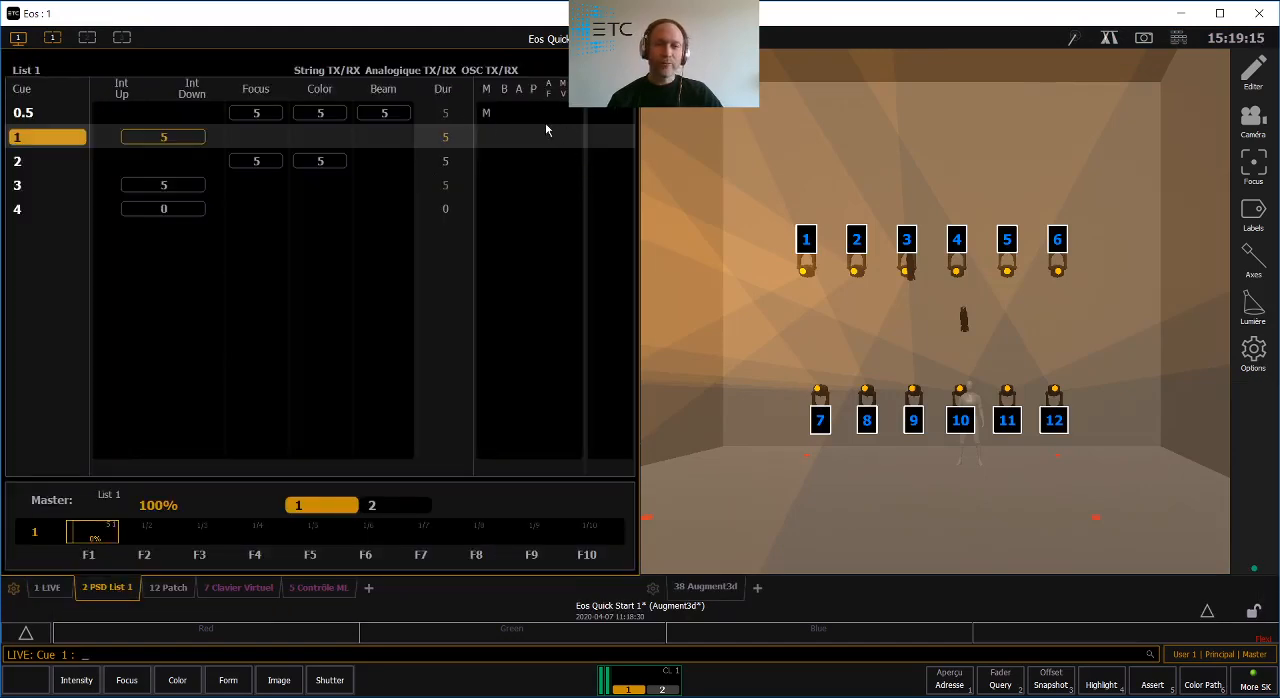
{"action": "key", "text": "F11"}
{"action": "key", "text": "F11"}
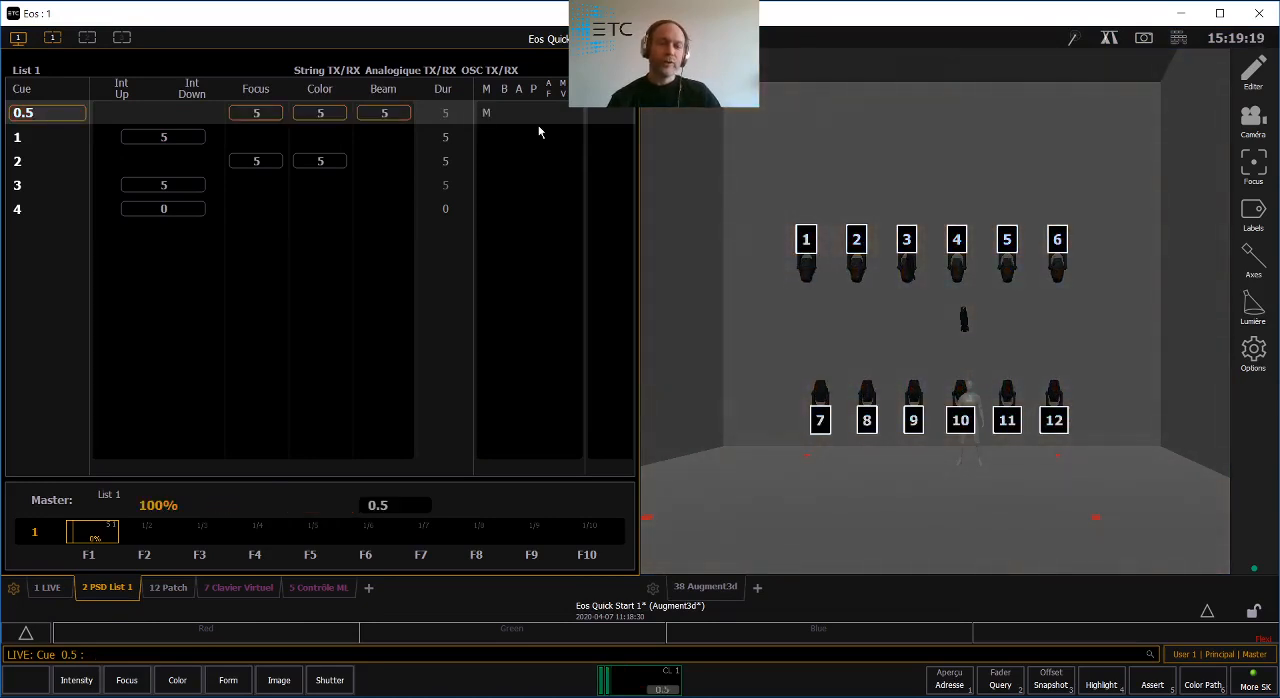
{"action": "key", "text": "ctrl+space"}
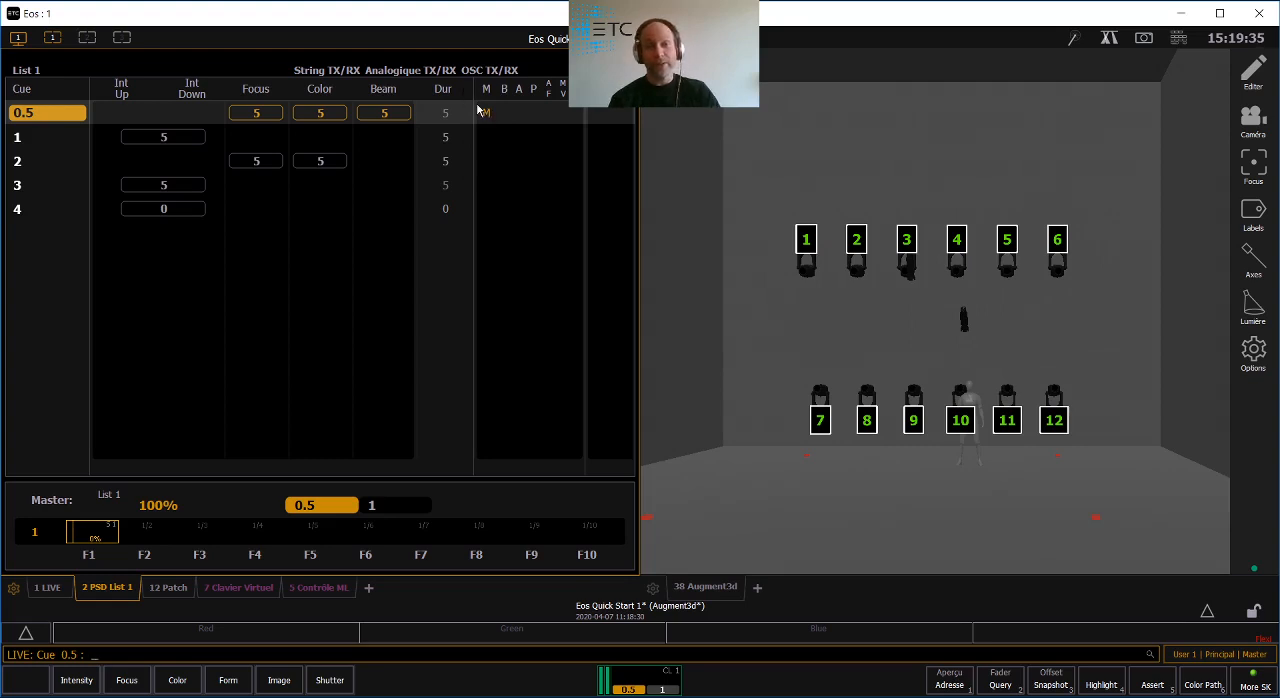
{"action": "key", "text": "ctrl+space"}
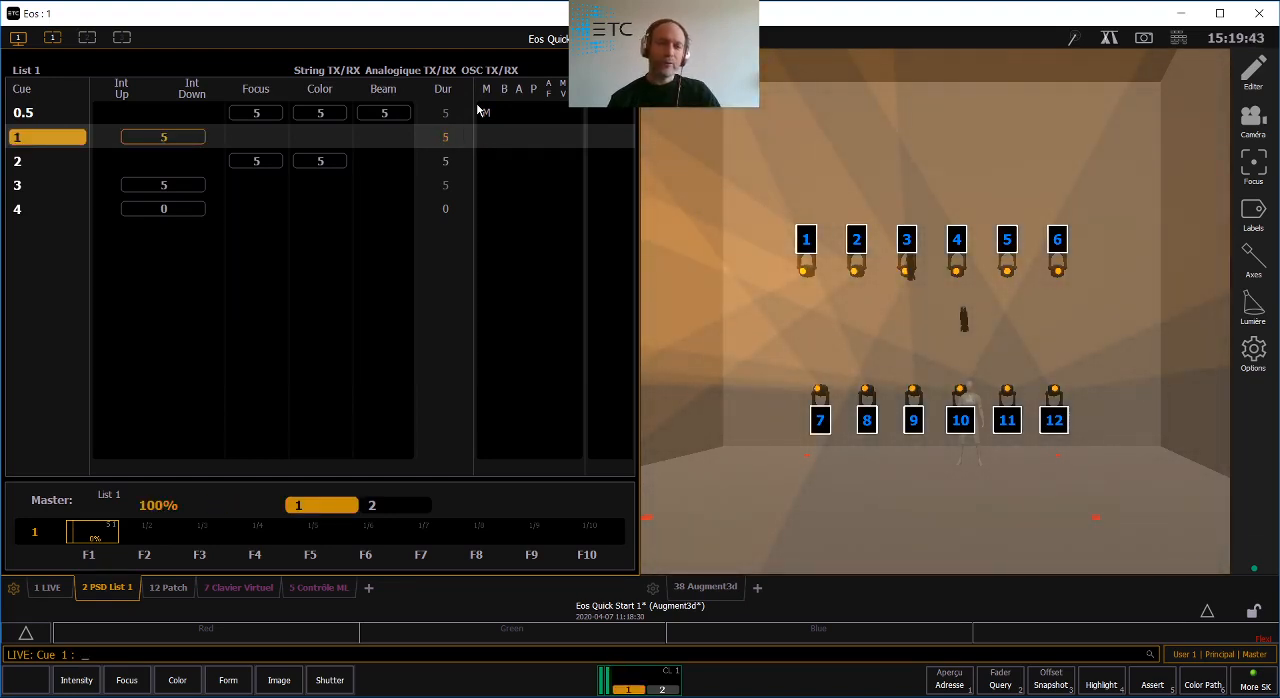
{"action": "key", "text": "ctrl+space"}
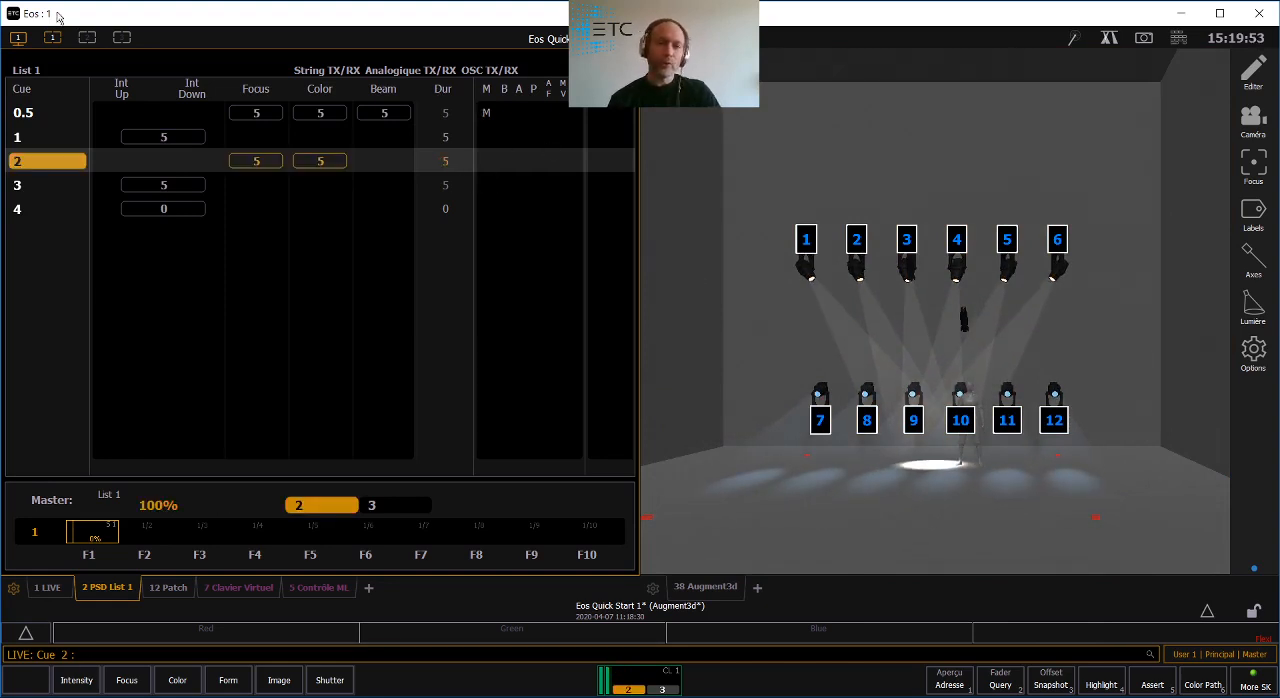
- Recall Snapshot 2 and display its PSD cue list across the full workspace
{"action": "left_click", "coordinate": [15, 39]}
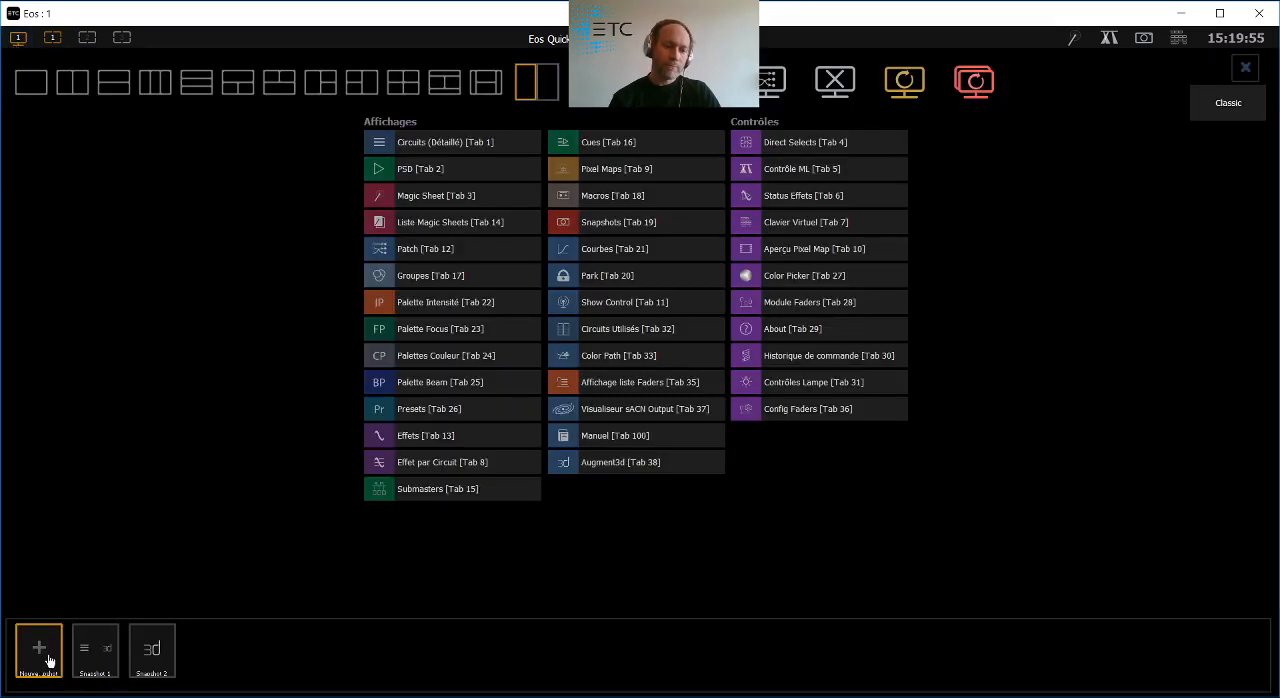
{"action": "left_click", "coordinate": [148, 675]}
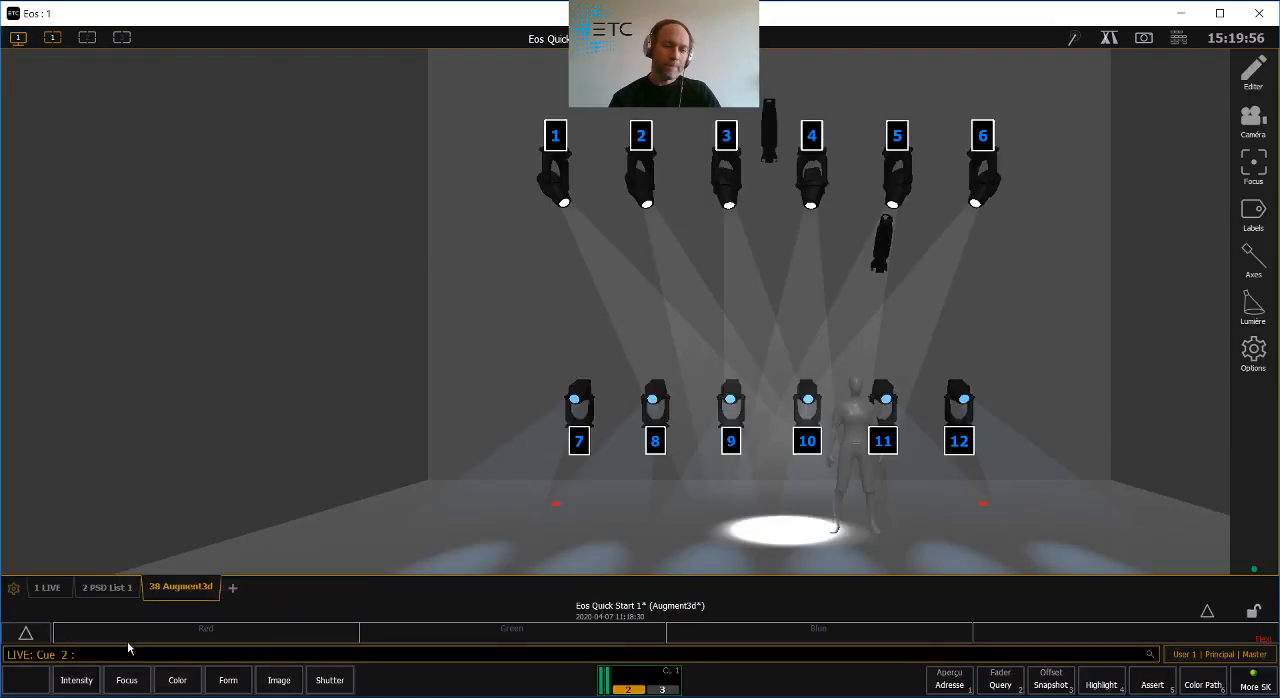
{"action": "left_click", "coordinate": [98, 590]}
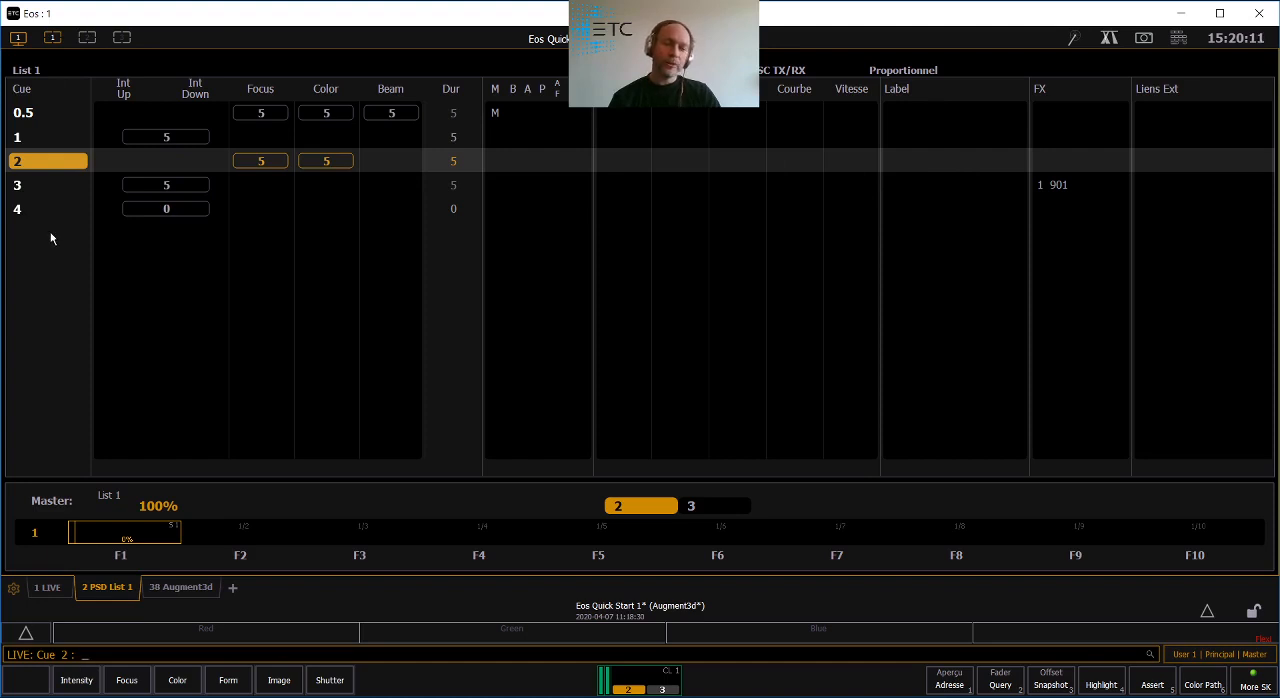
- Reorder the PSD columns so that Label comes first, ahead of the Temps group
{"action": "right_click", "coordinate": [110, 590]}
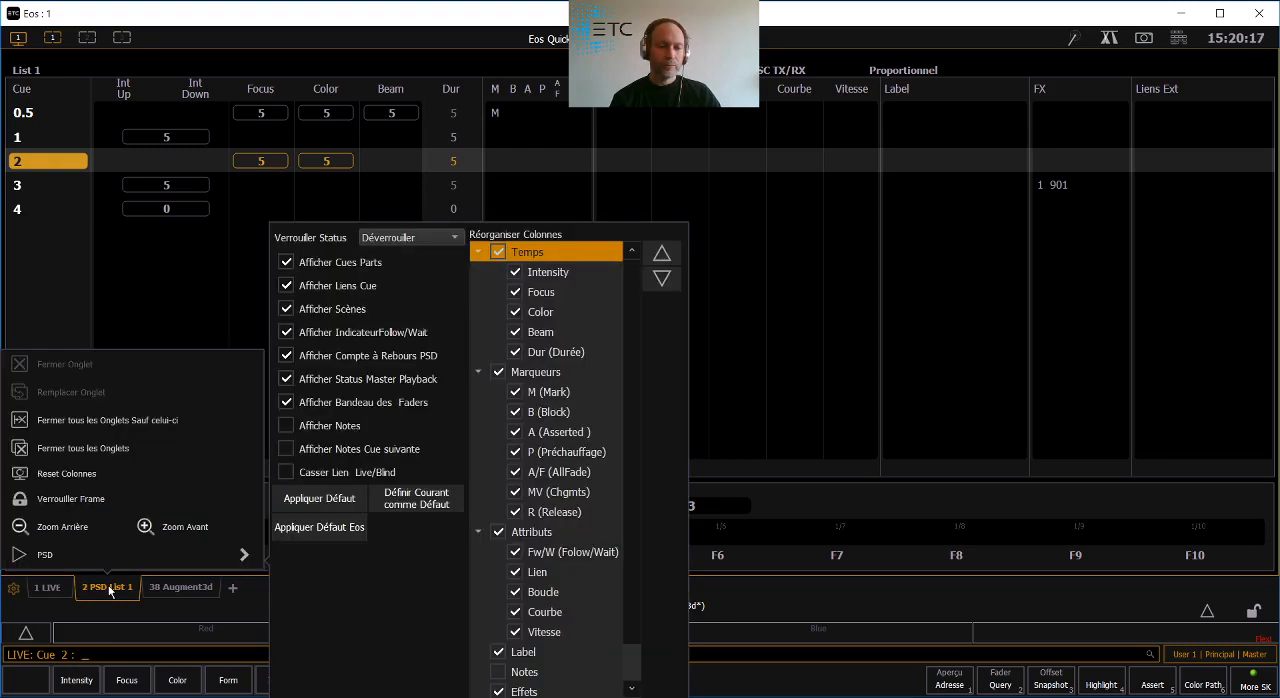
{"action": "left_click", "coordinate": [553, 653]}
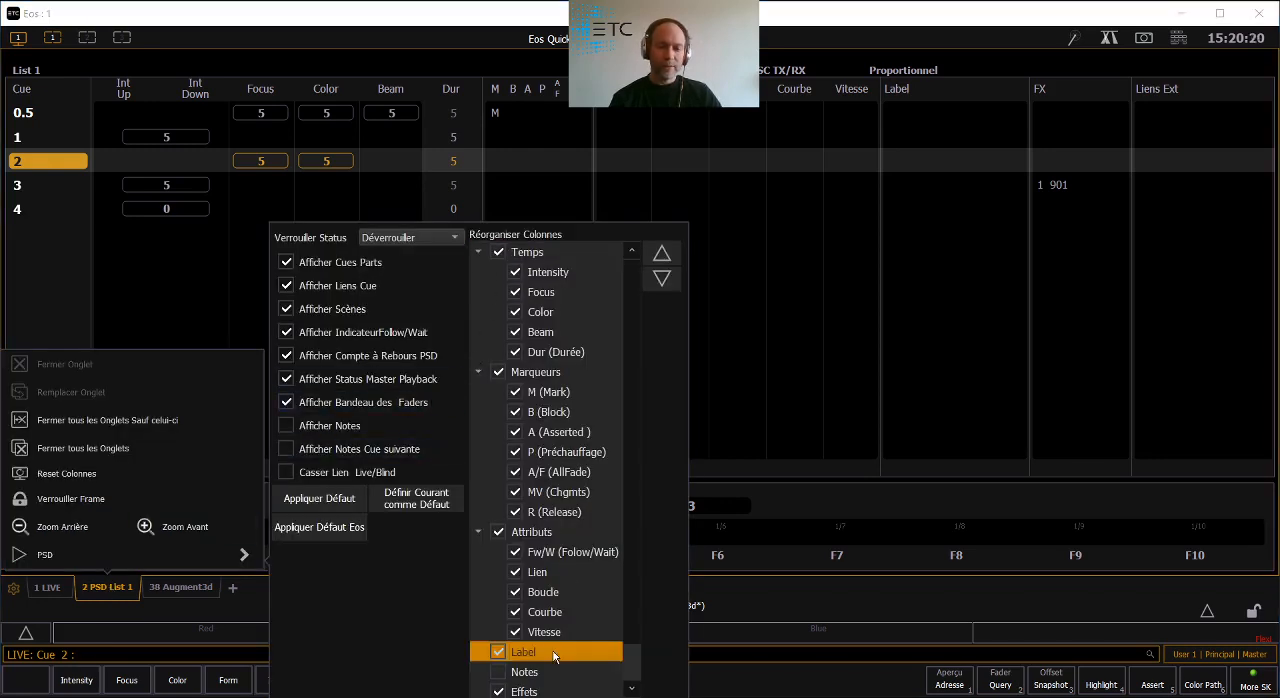
{"action": "left_click", "coordinate": [662, 255]}
{"action": "left_click", "coordinate": [662, 255]}
{"action": "left_click", "coordinate": [662, 255]}
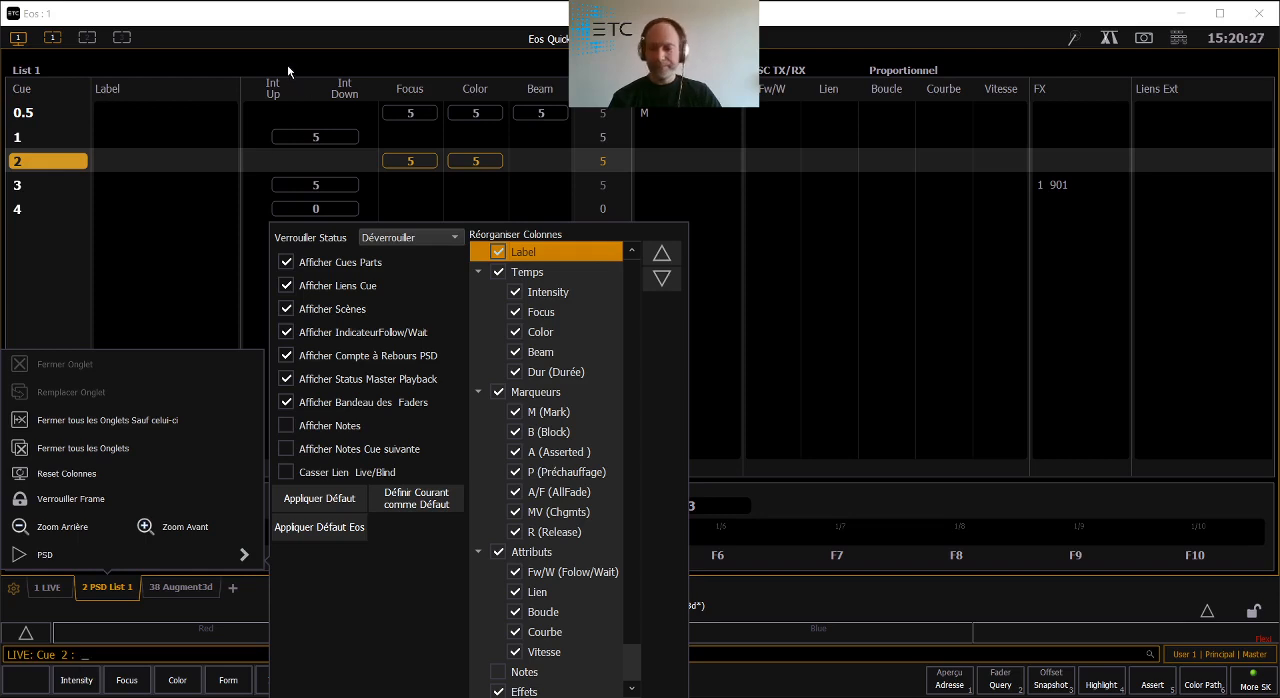
{"action": "left_click", "coordinate": [412, 56]}
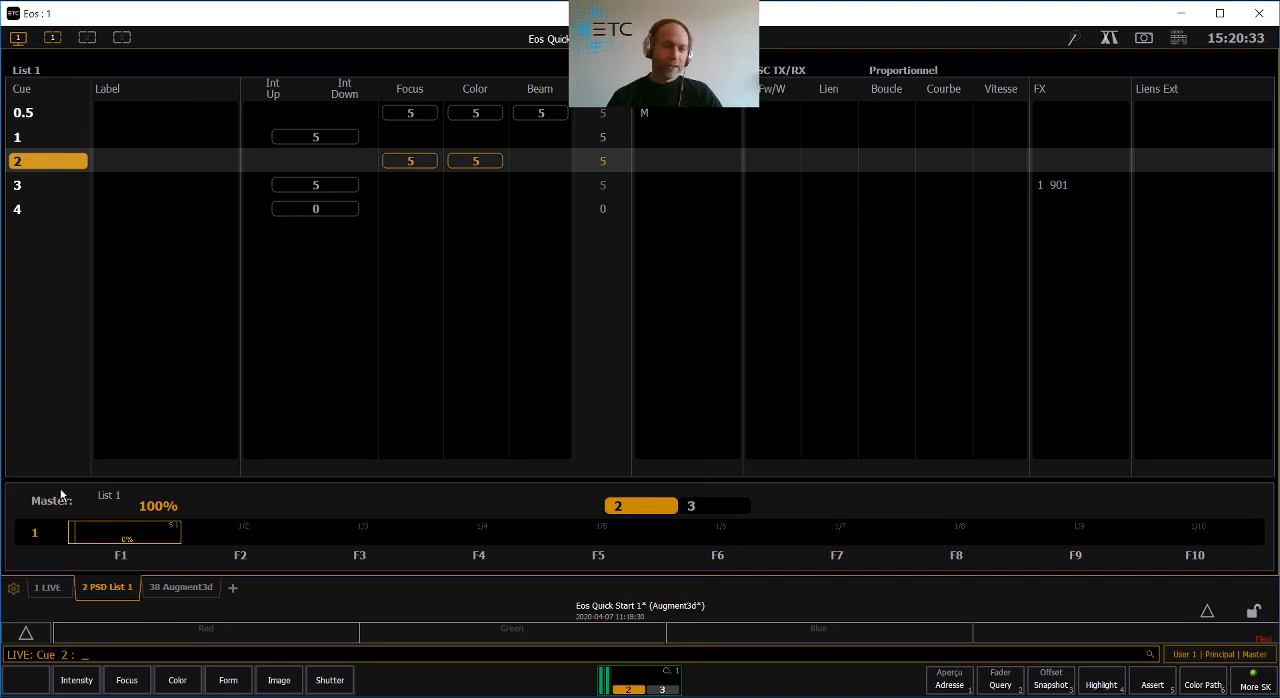
- Update Snapshot 2 with the current PSD layout
{"action": "left_click", "coordinate": [17, 38]}
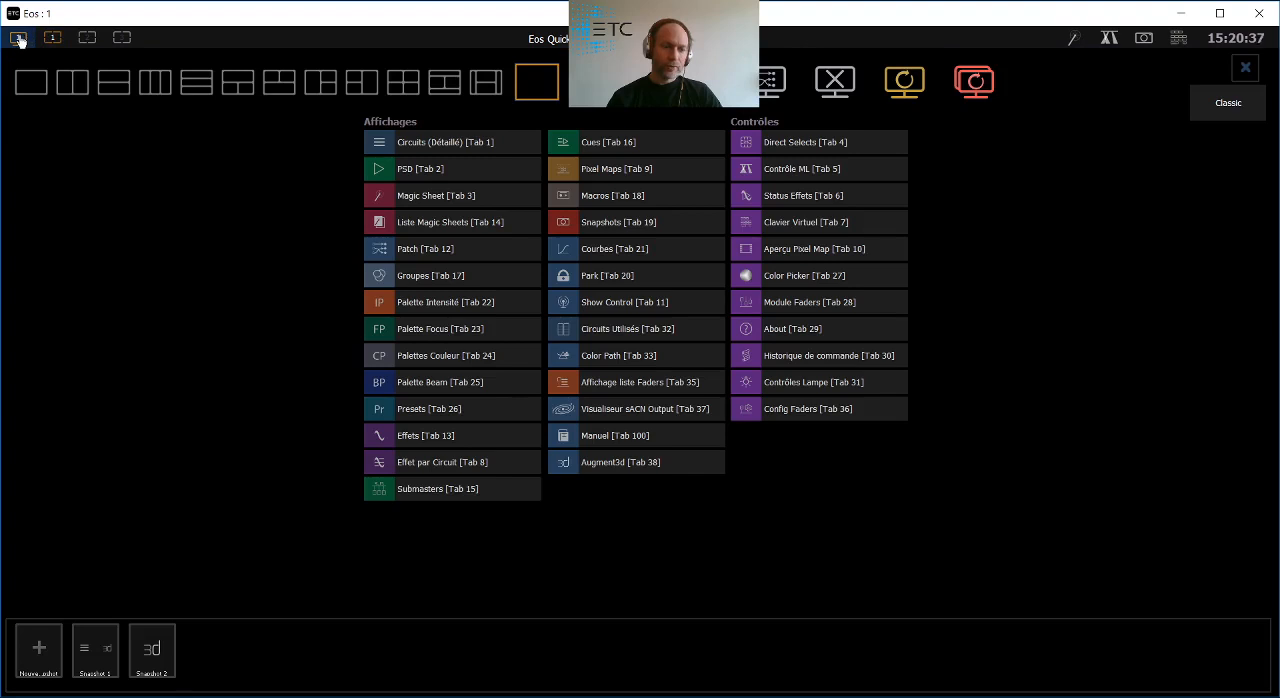
{"action": "right_click", "coordinate": [155, 668]}
{"action": "left_click", "coordinate": [127, 576]}
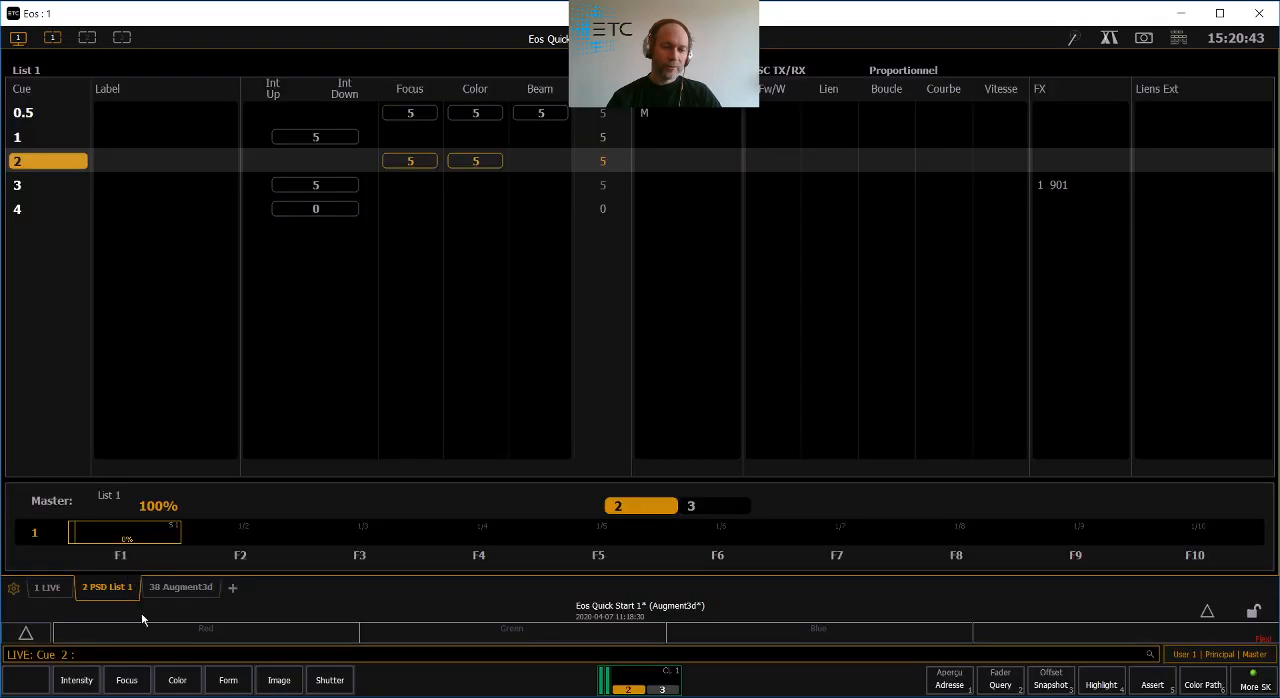
- Recall Snapshot 1 and display the PSD cue list beside the Augment3d view
{"action": "left_click", "coordinate": [18, 38]}
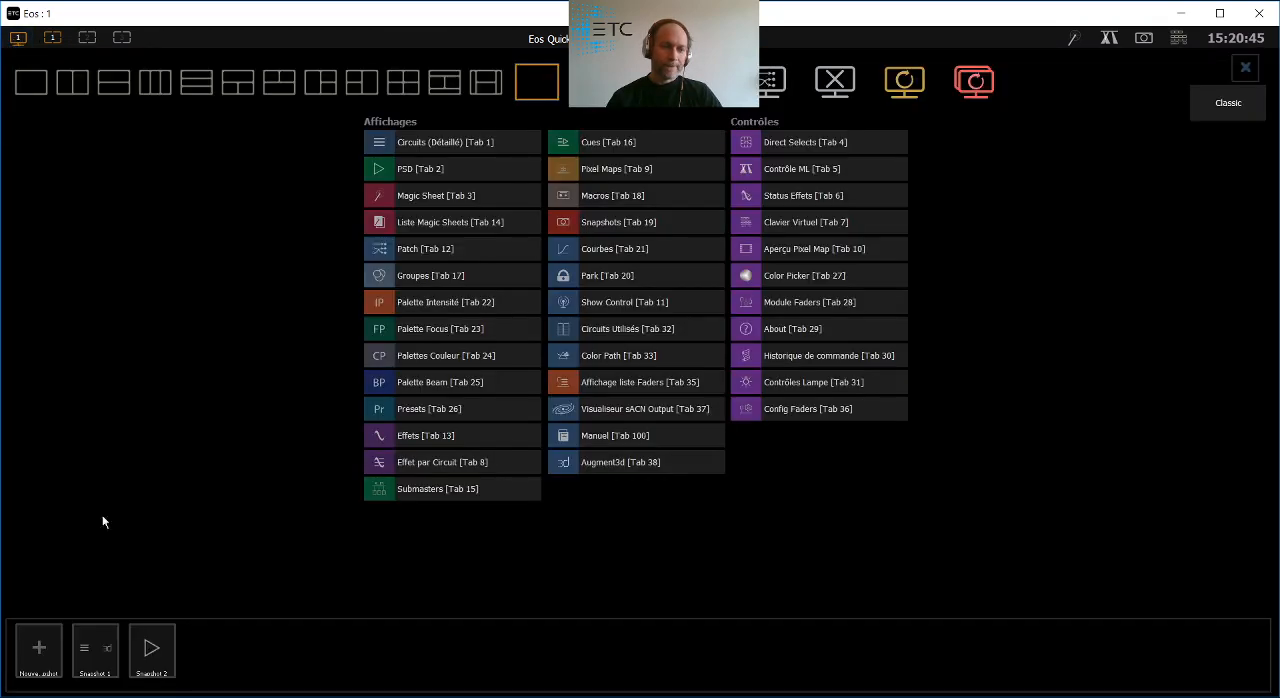
{"action": "left_click", "coordinate": [93, 665]}
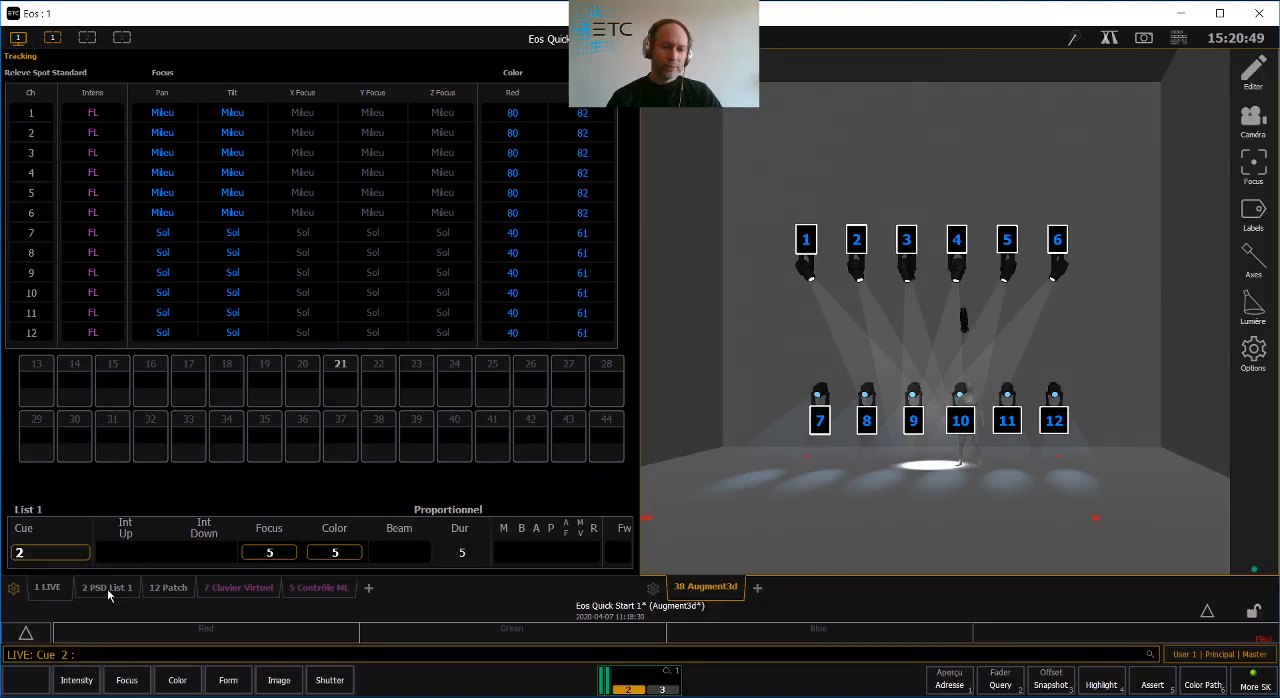
{"action": "left_click", "coordinate": [107, 588]}
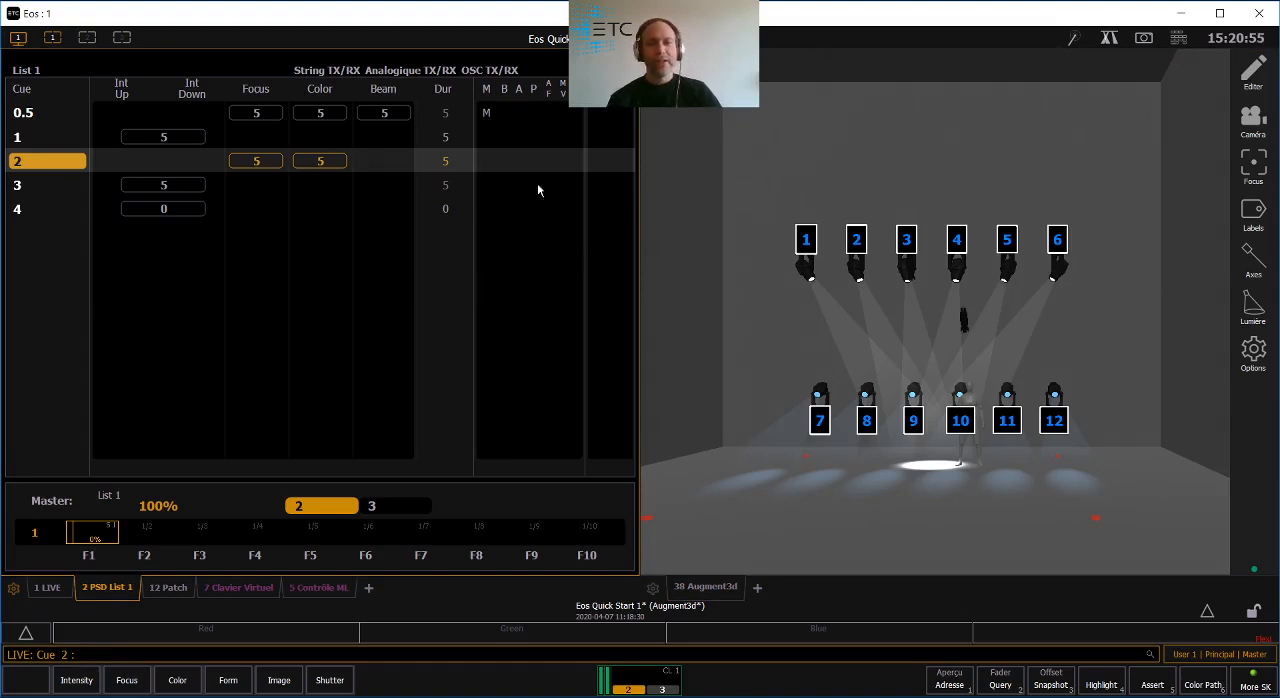
- Reorder the columns of Snapshot 1's PSD list so that Label comes ahead of the Temps group
{"action": "right_click", "coordinate": [117, 592]}
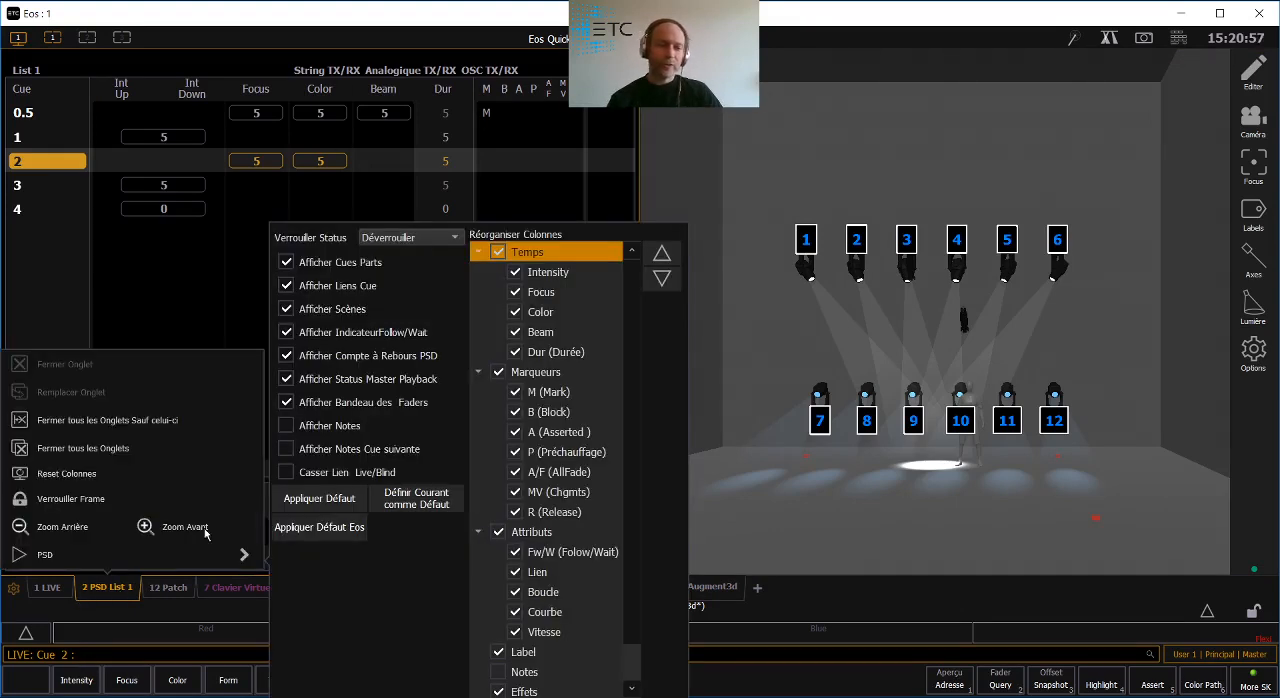
{"action": "left_click", "coordinate": [589, 657]}
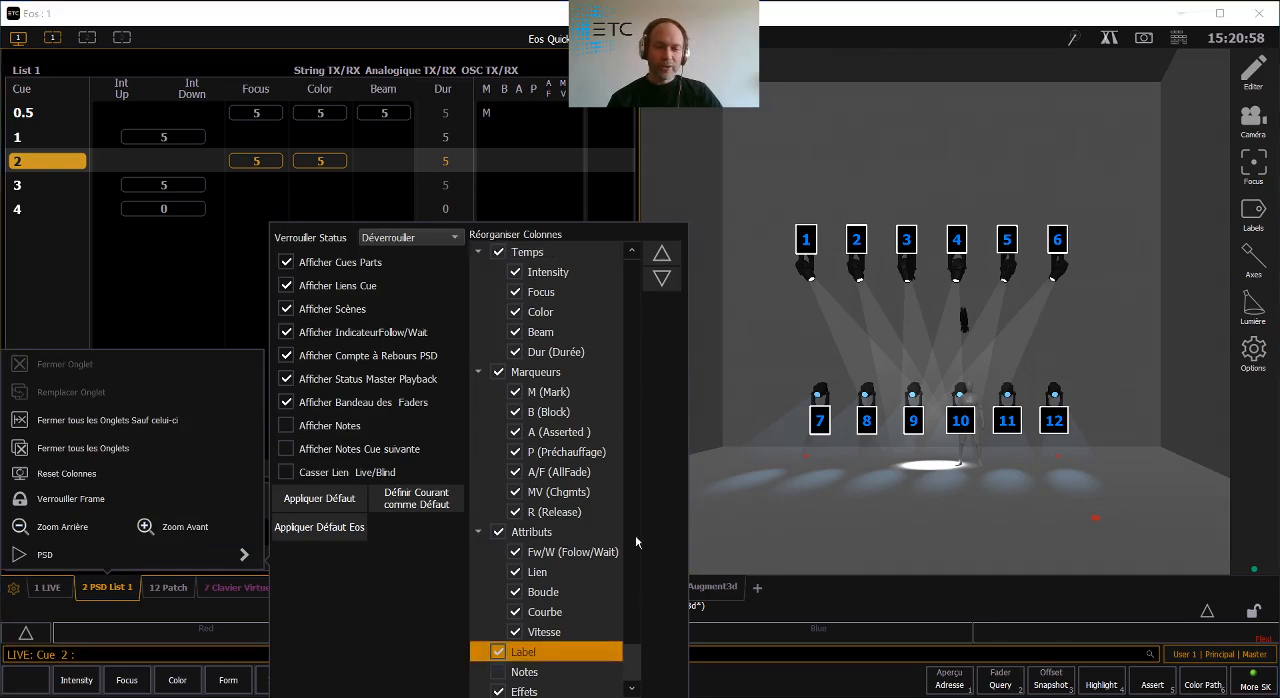
{"action": "left_click", "coordinate": [661, 253]}
{"action": "left_click", "coordinate": [661, 253]}
{"action": "left_click", "coordinate": [214, 35]}
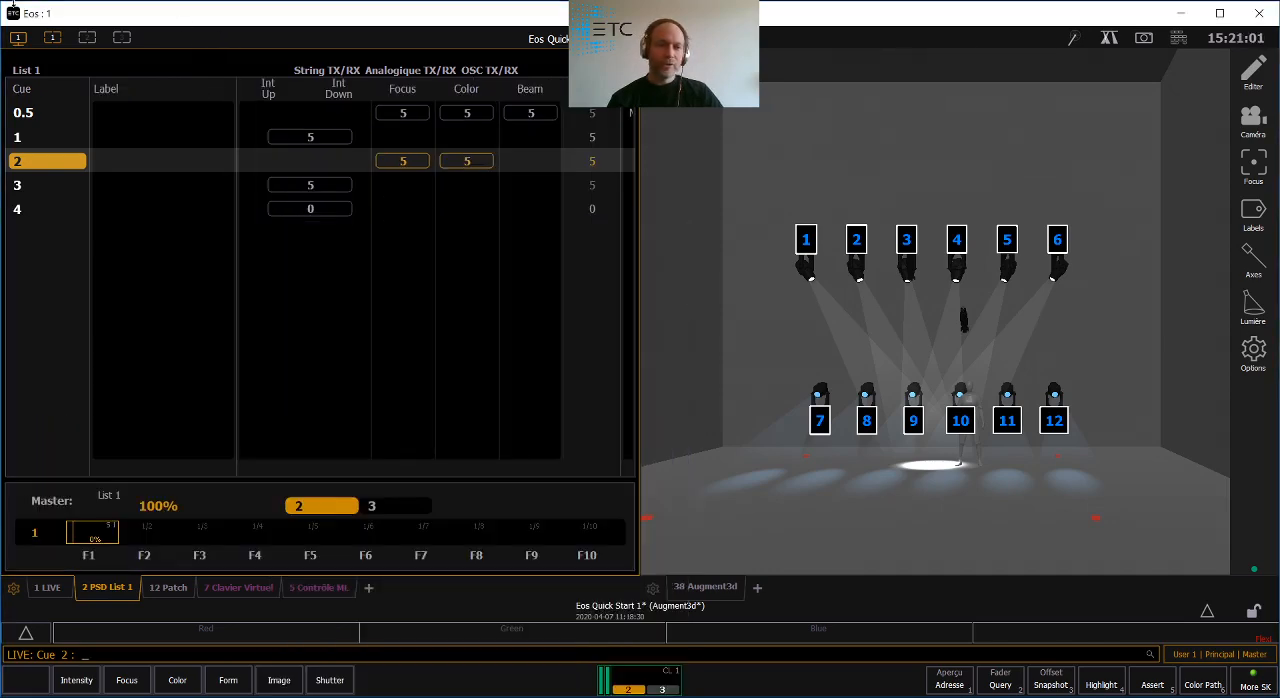
- Update Snapshot 1 with the current layout of PSD list and Augment3d
{"action": "left_click", "coordinate": [17, 38]}
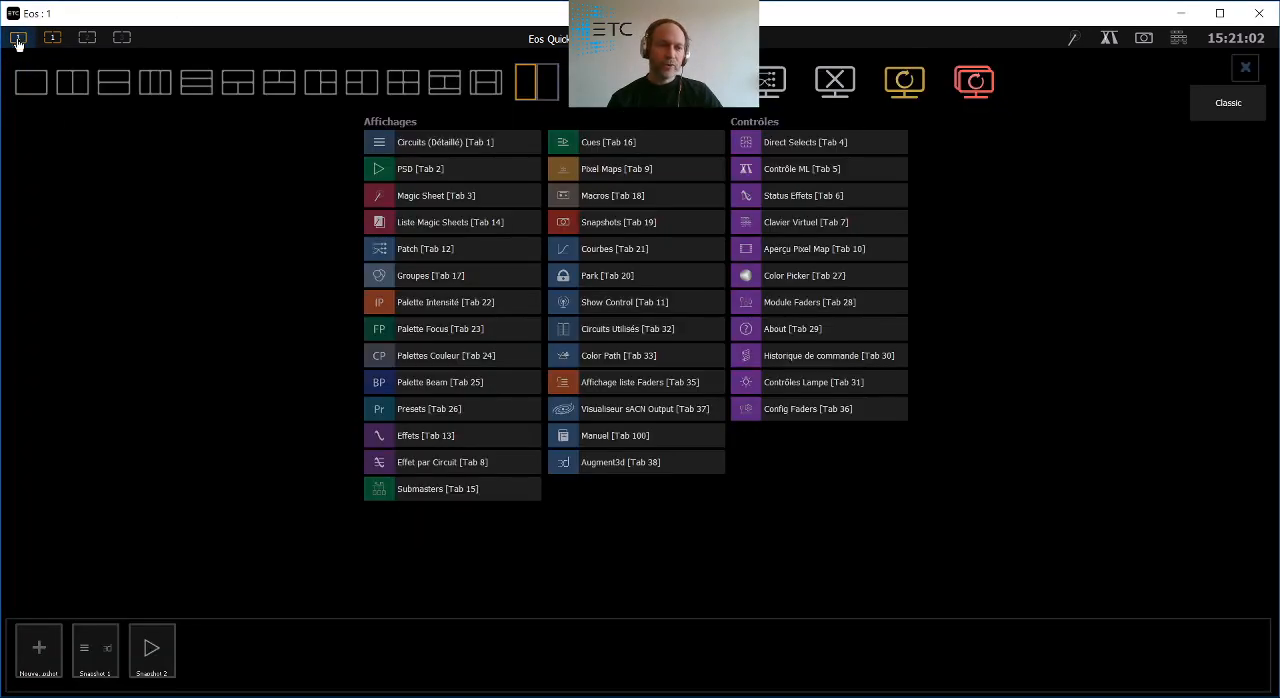
{"action": "right_click", "coordinate": [95, 641]}
{"action": "left_click", "coordinate": [93, 578]}
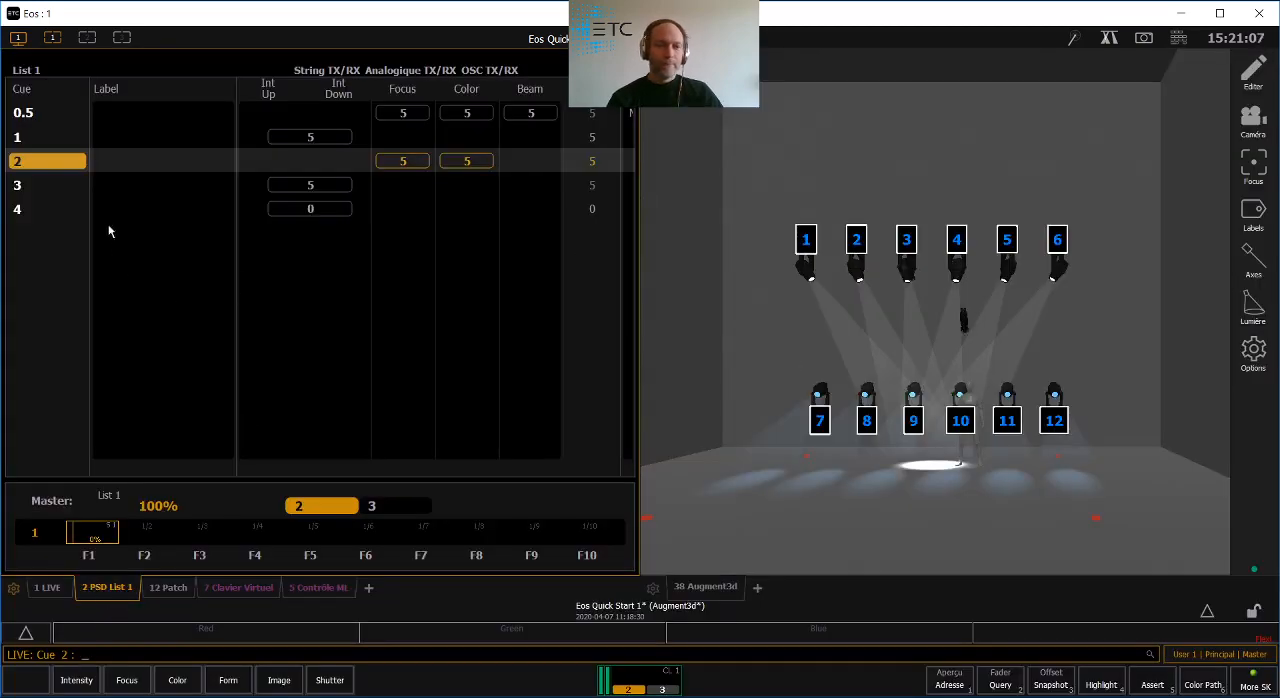
- Play the list through to cue 4 and label cue 4 "Noir"
{"action": "key", "text": "ctrl+space"}
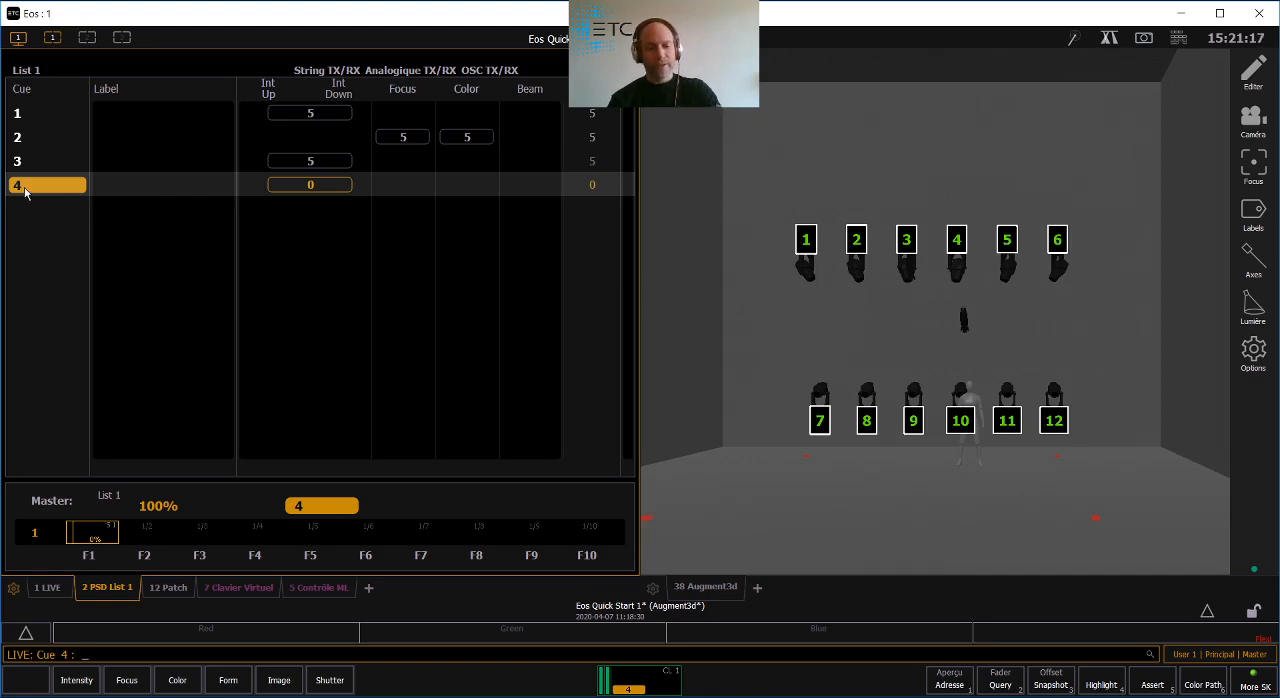
{"action": "key", "text": "q"}
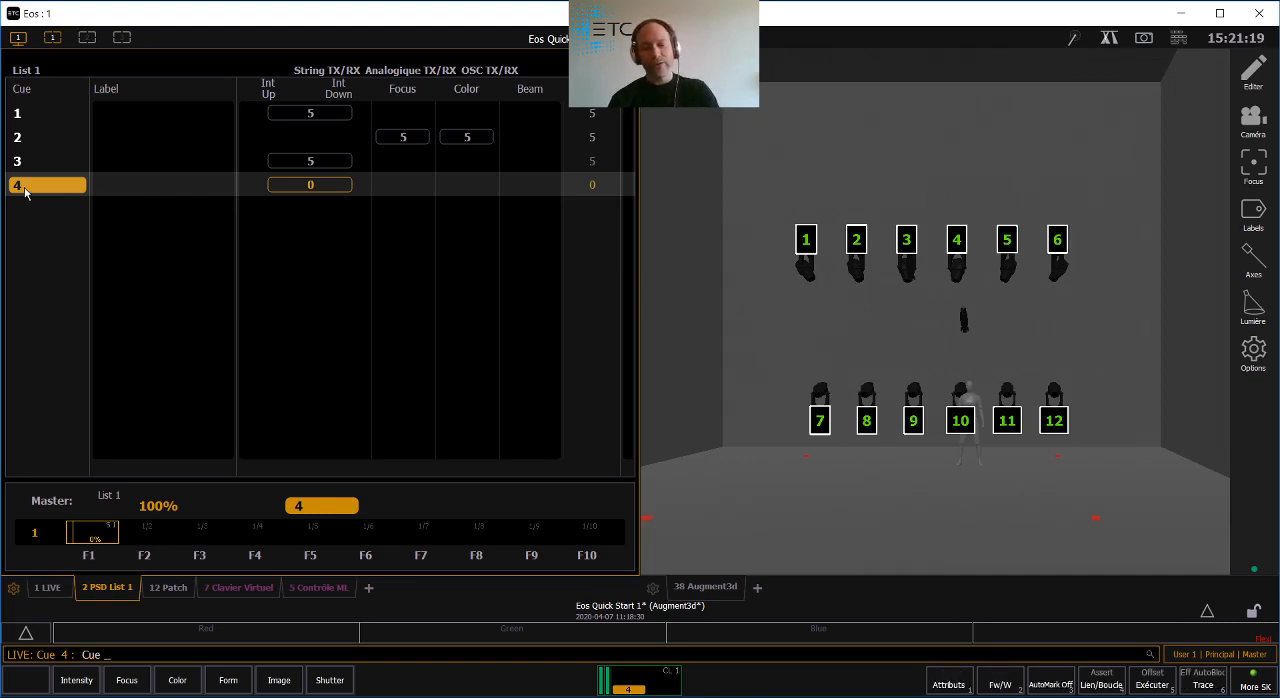
{"action": "type", "text": "4"}
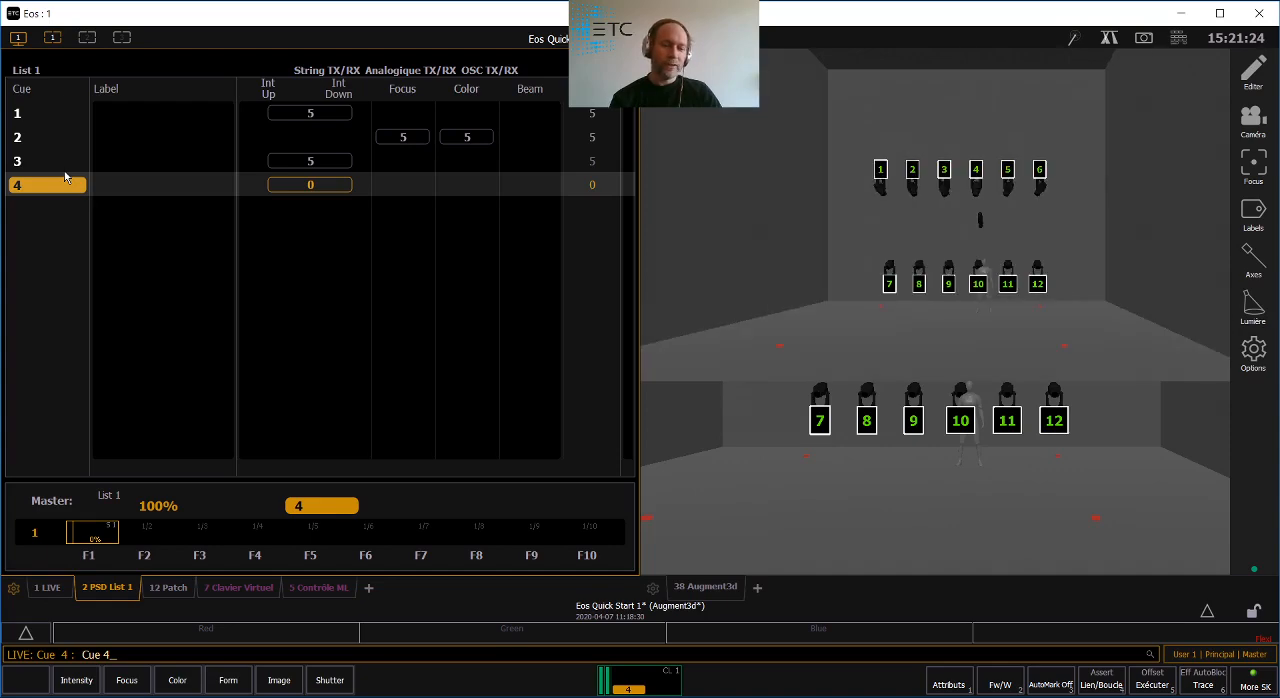
{"action": "type", "text": " Label Noir"}
{"action": "key", "text": "Return"}
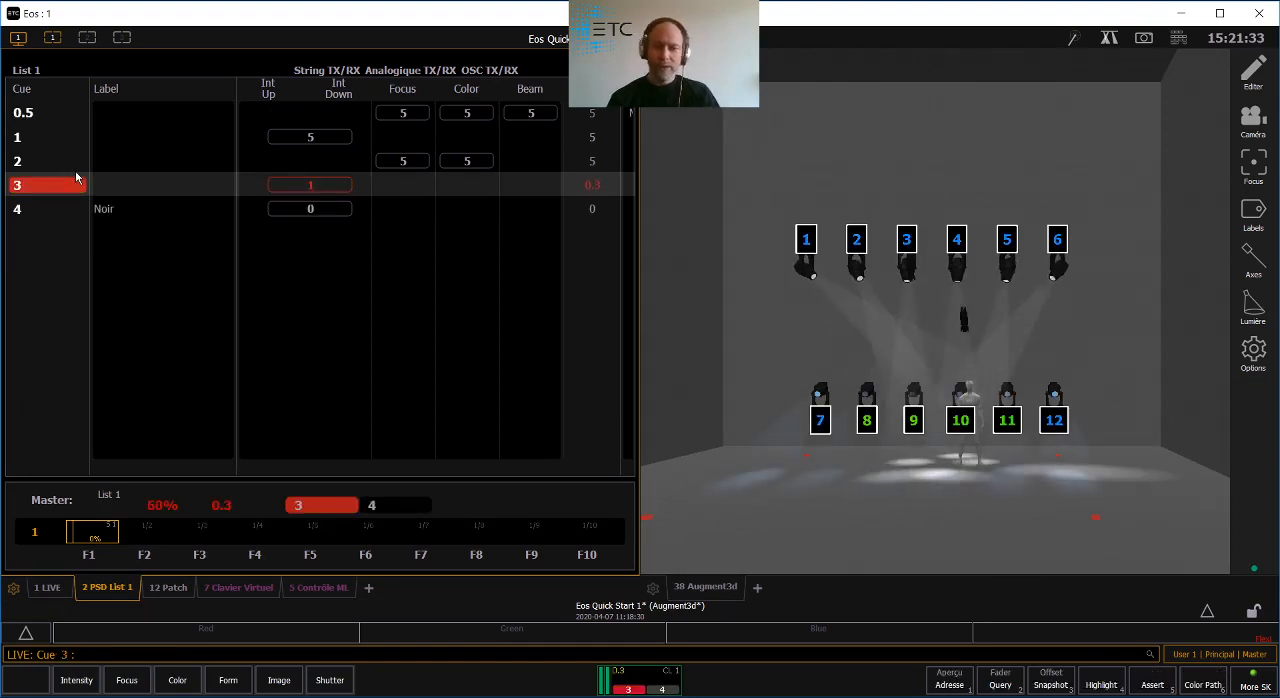
- Step back through the cue list to cue 0.5, and play cues 1 and 2
{"action": "key", "text": "F11"}
{"action": "key", "text": "F11"}
{"action": "key", "text": "F11"}
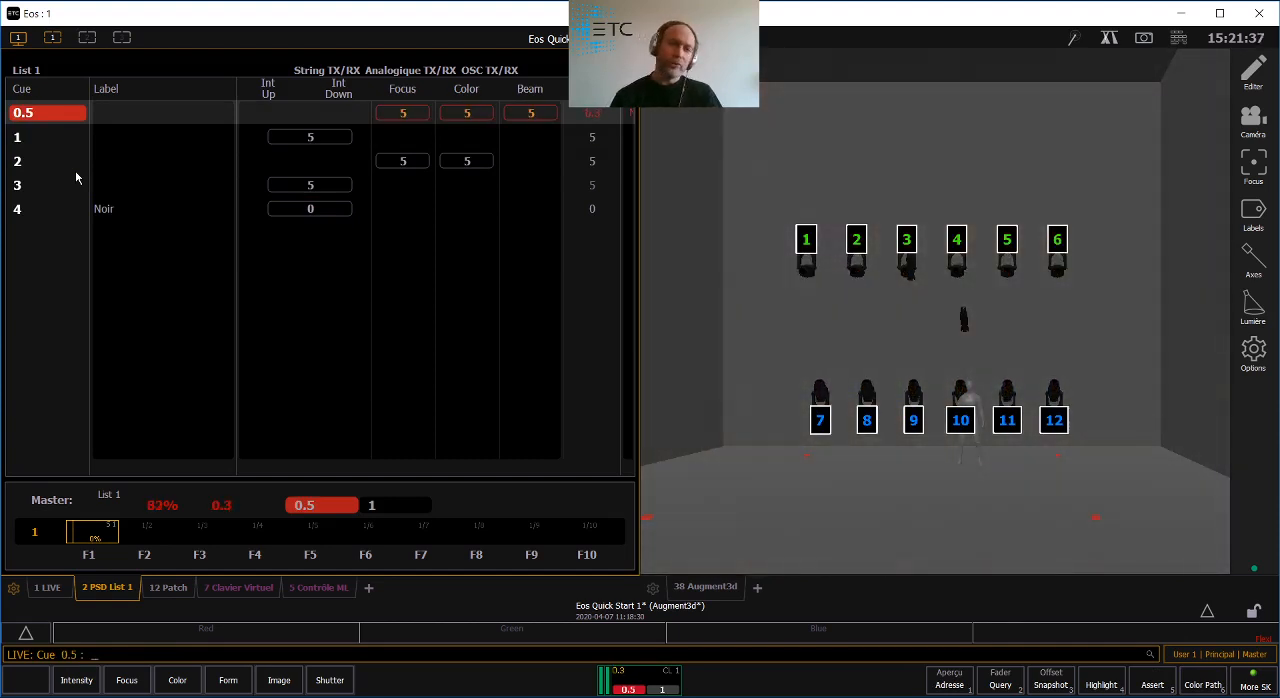
{"action": "key", "text": "ctrl+space"}
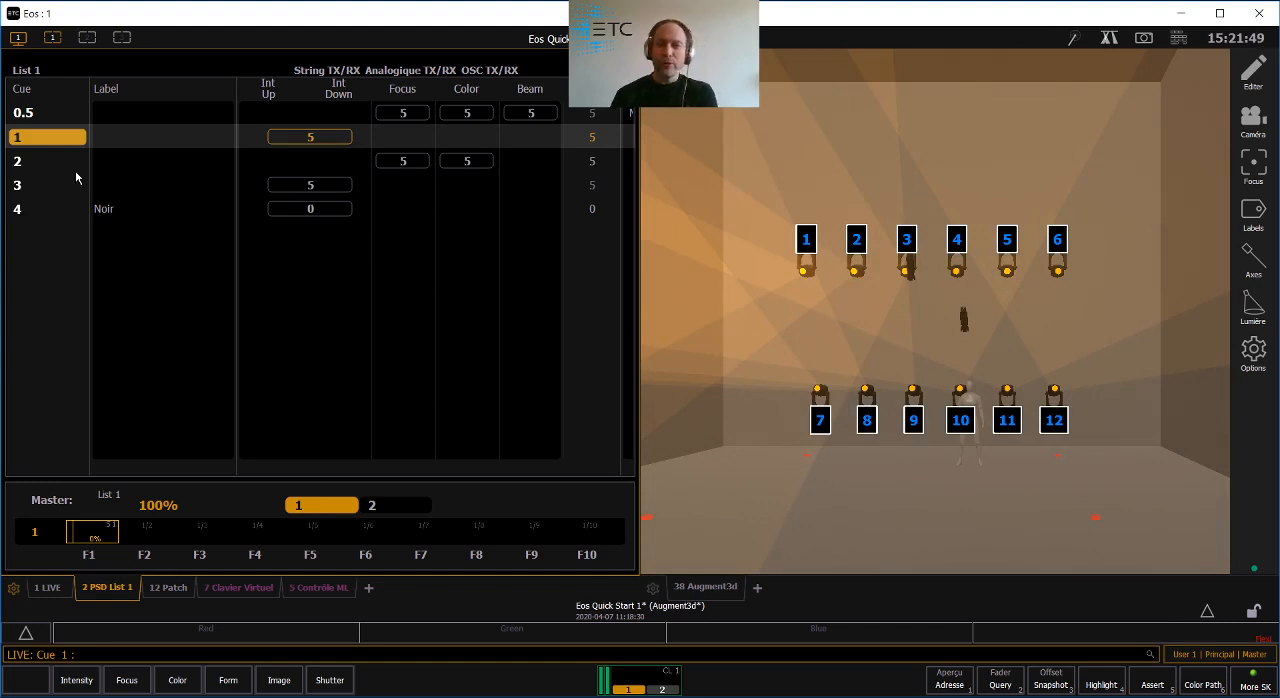
{"action": "key", "text": "ctrl+space"}
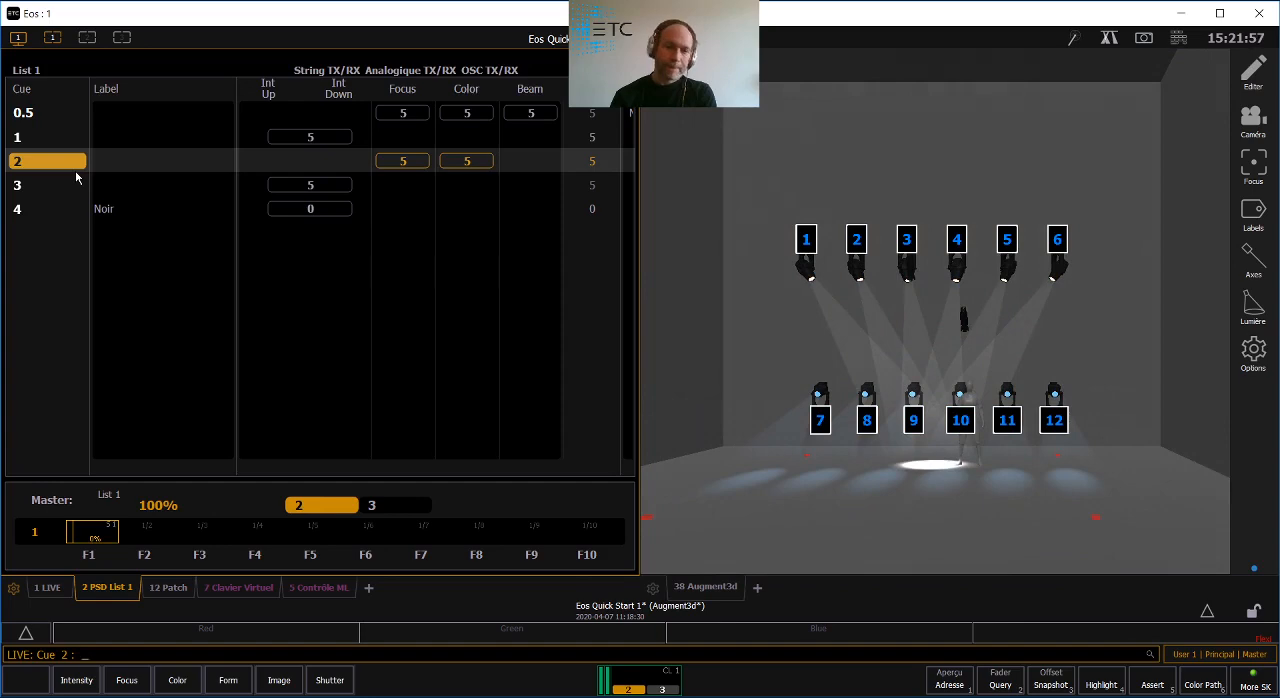
- Add a Circuits (Détaillé) display in the frame holding Augment3d and switch it to the Live Compact format
{"action": "left_click", "coordinate": [758, 590]}
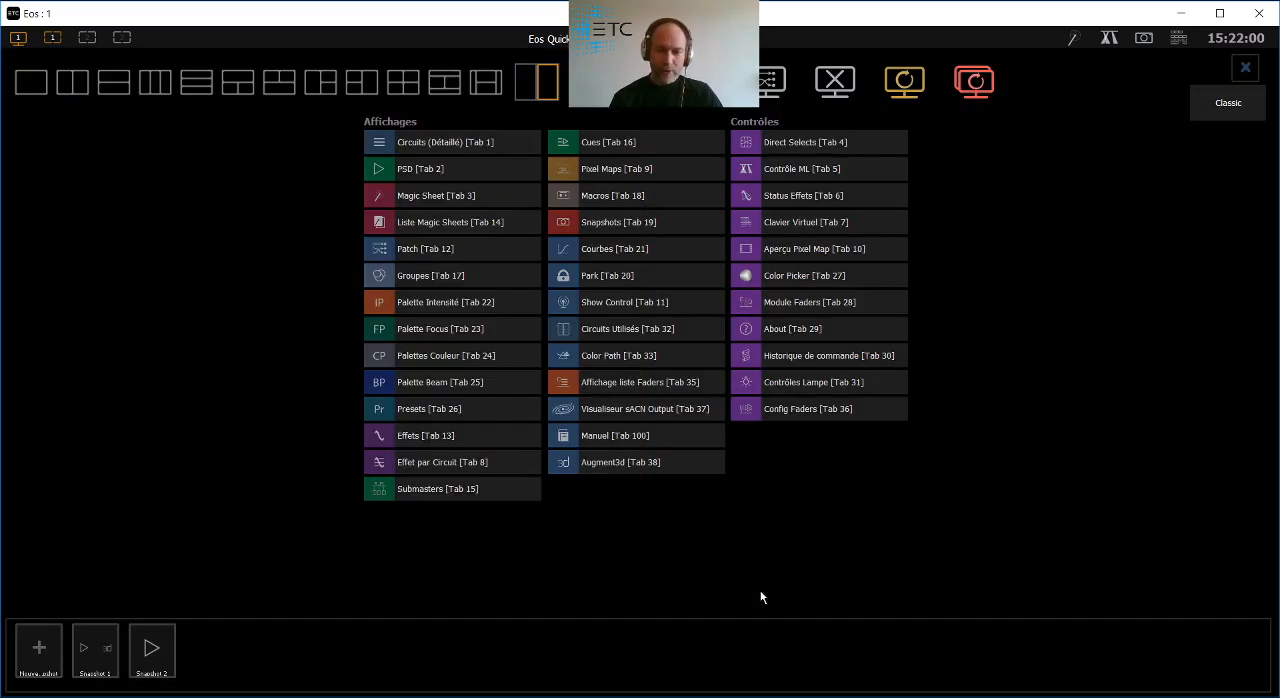
{"action": "left_click", "coordinate": [412, 141]}
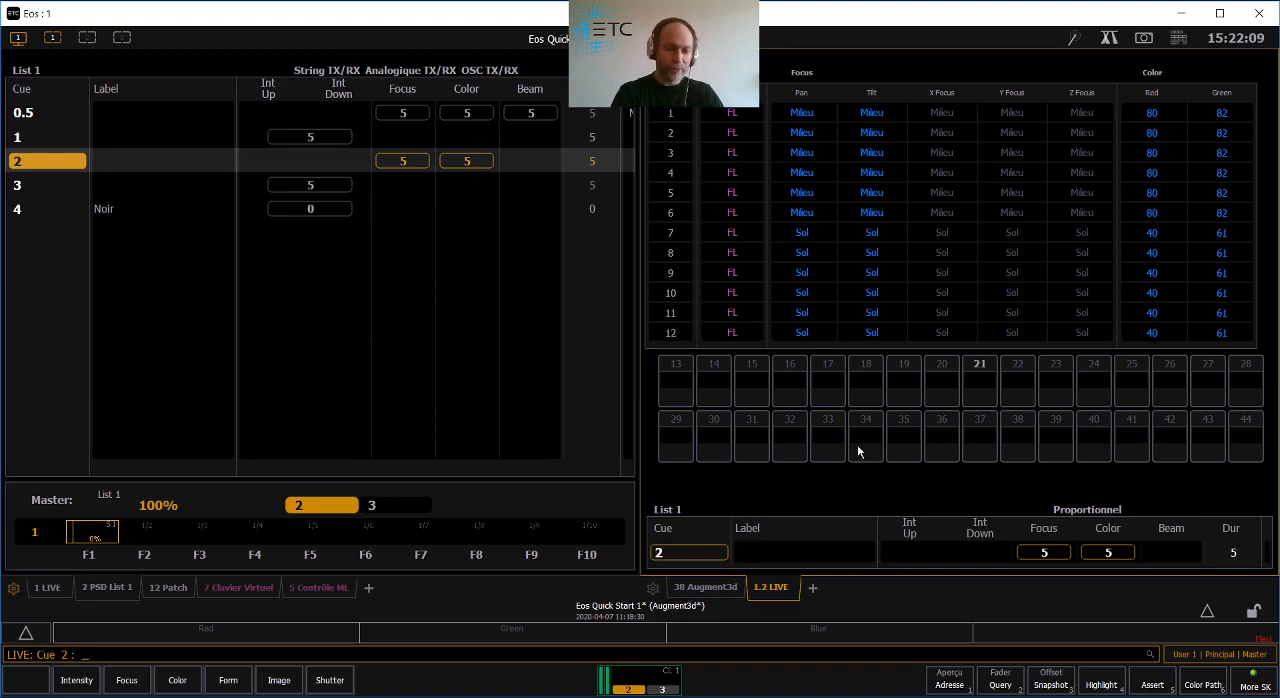
{"action": "key", "text": "F4"}
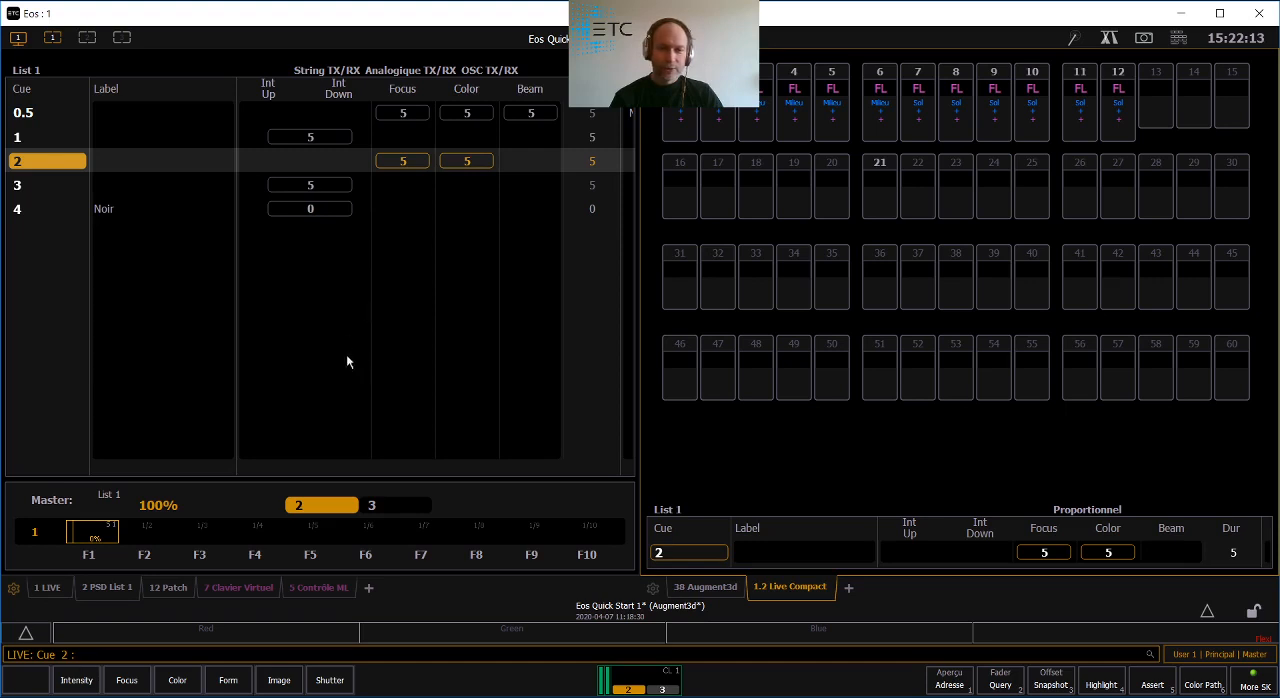
- Play cues 3 and 4 while watching the compact channel display, and return to the Augment3d view
{"action": "key", "text": "space"}
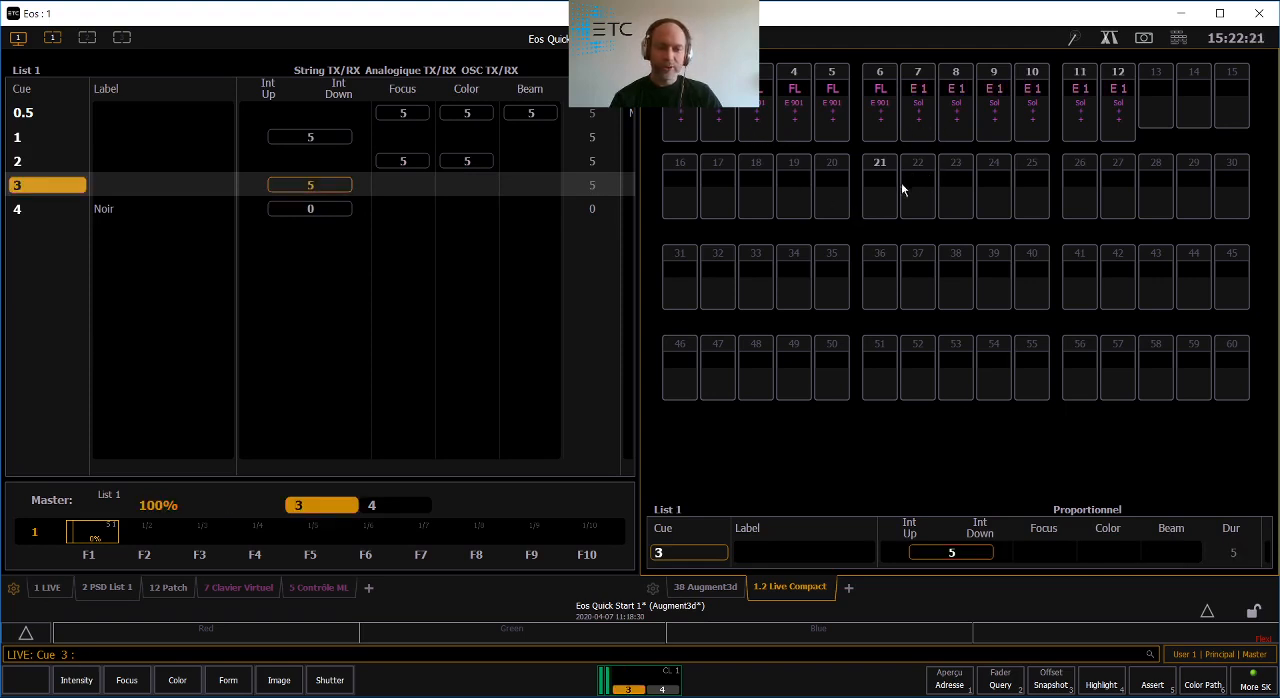
{"action": "key", "text": "F12"}
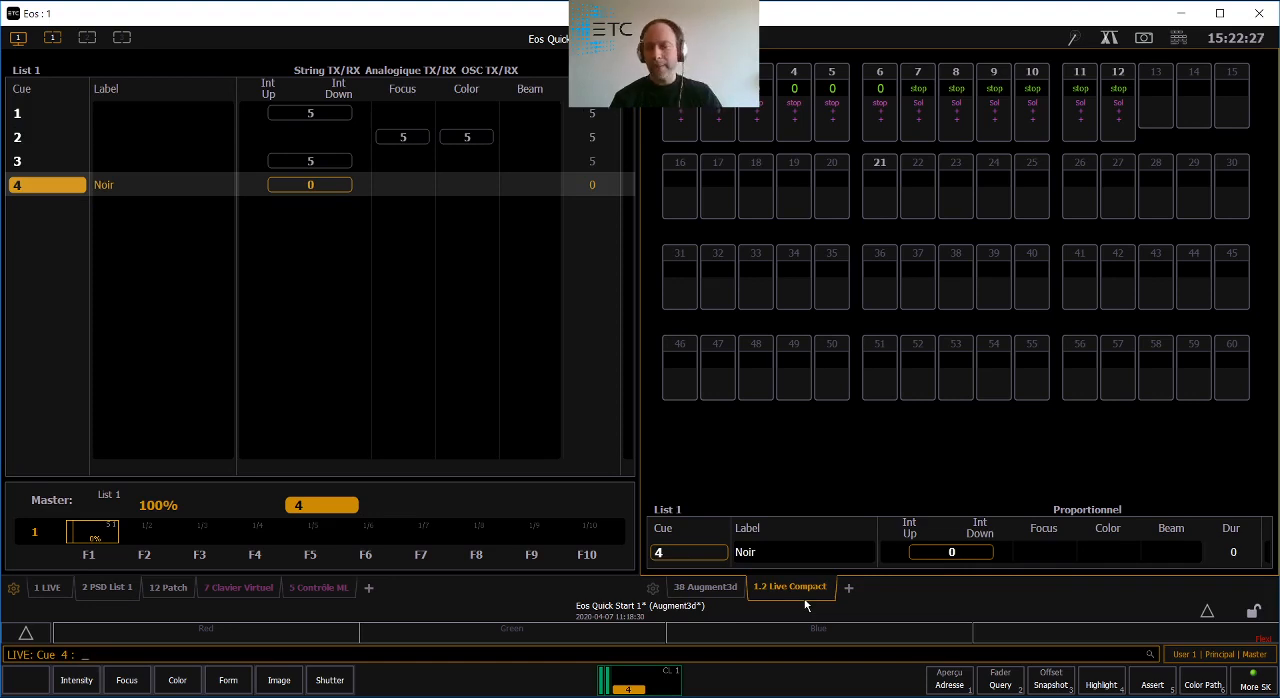
{"action": "left_click", "coordinate": [716, 590]}
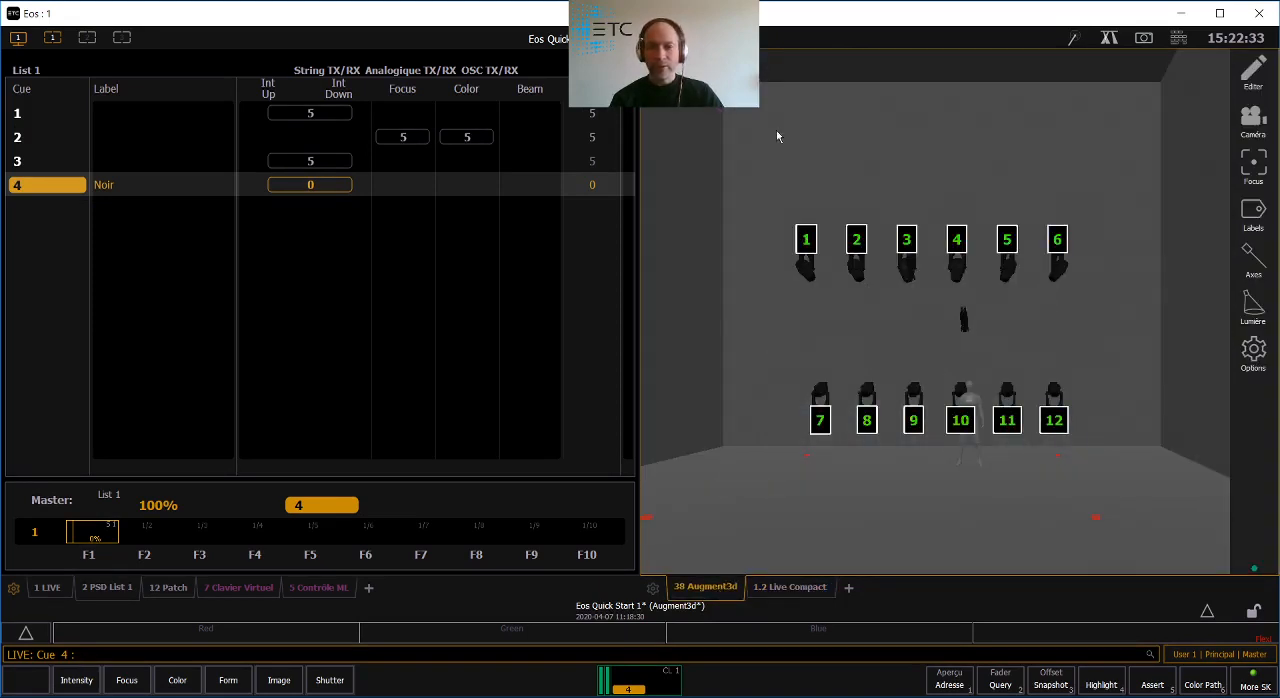
- Bring circuits 1 and 6 to Full in the Augment3d view and aim both beams at the standing figure's head
{"action": "left_click", "coordinate": [803, 258]}
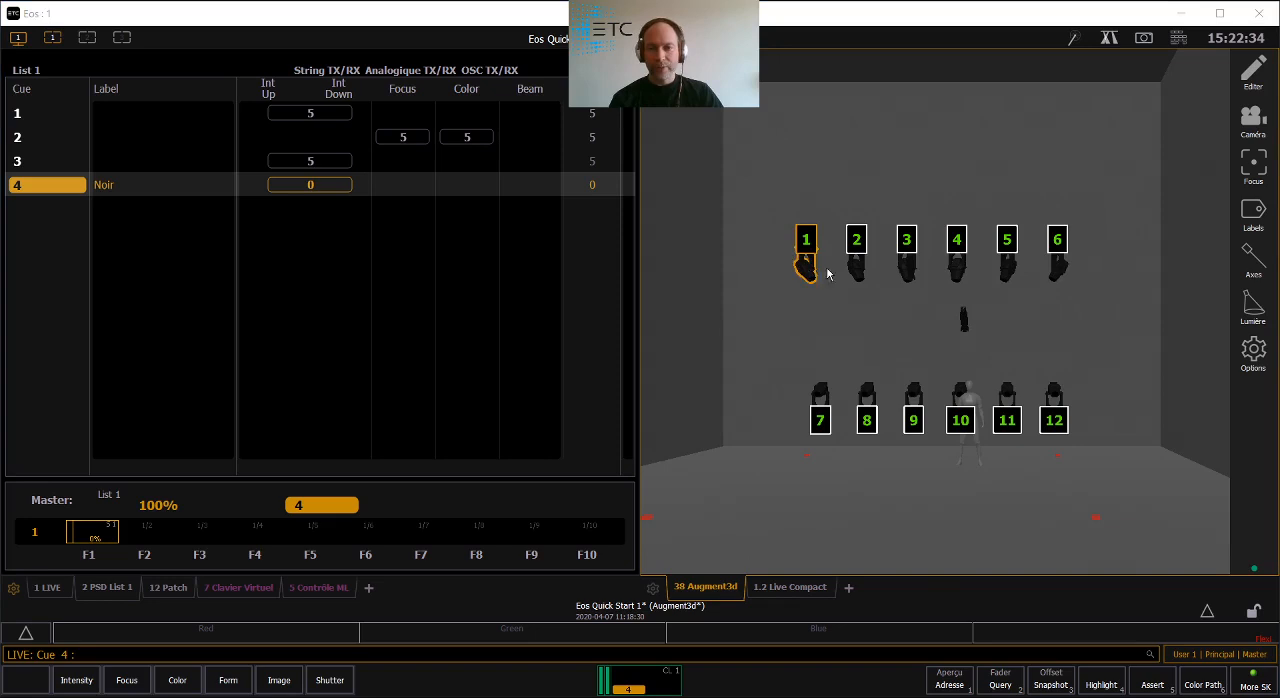
{"action": "left_click", "coordinate": [1058, 265]}
{"action": "key", "text": "f"}
{"action": "key", "text": "f"}
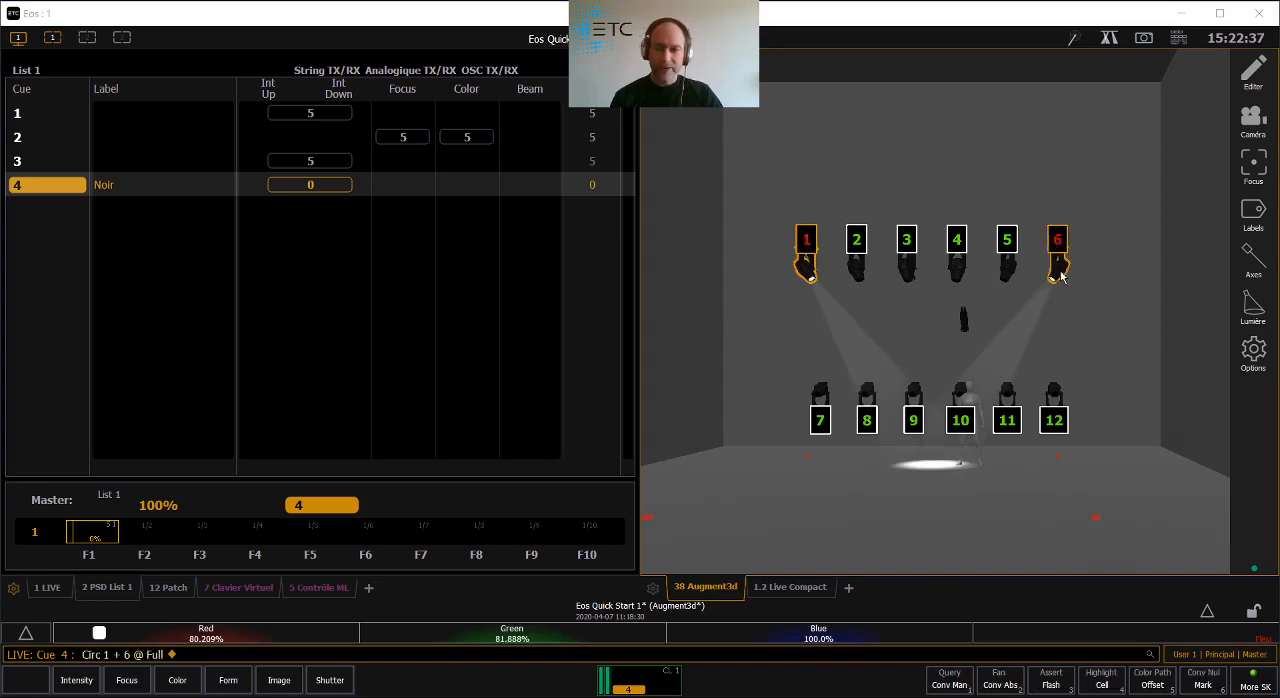
{"action": "left_click", "coordinate": [976, 459]}
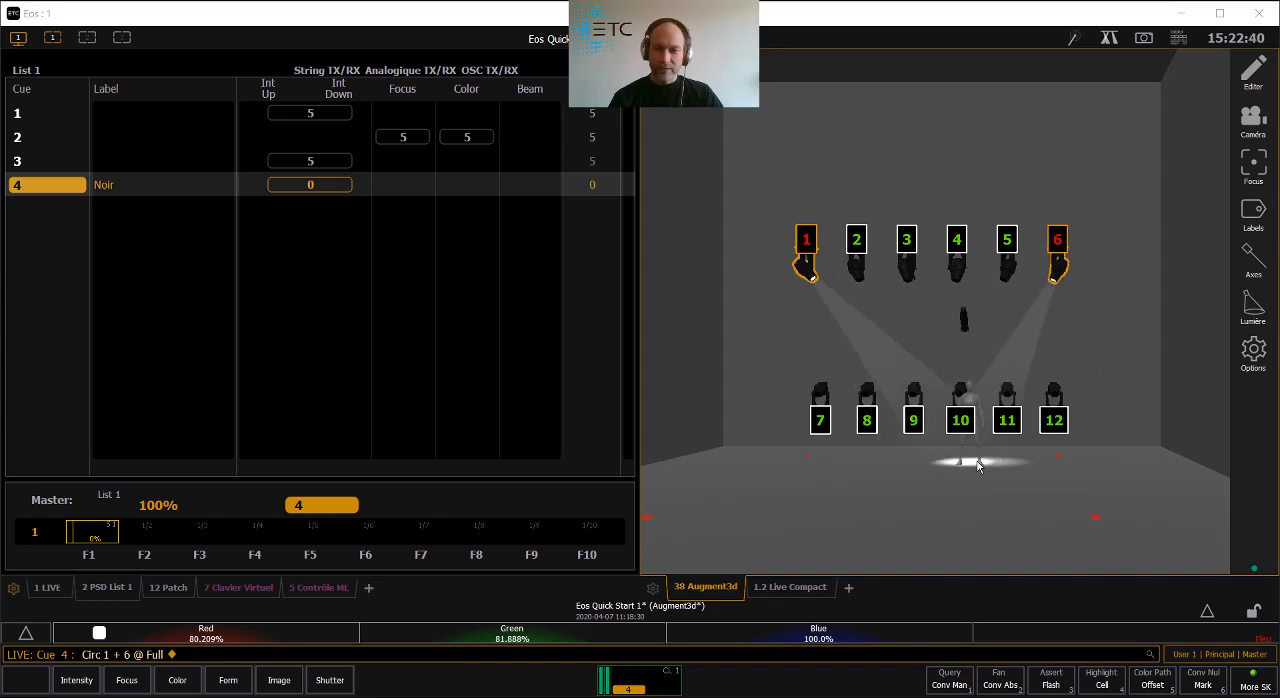
{"action": "left_click", "coordinate": [971, 400]}
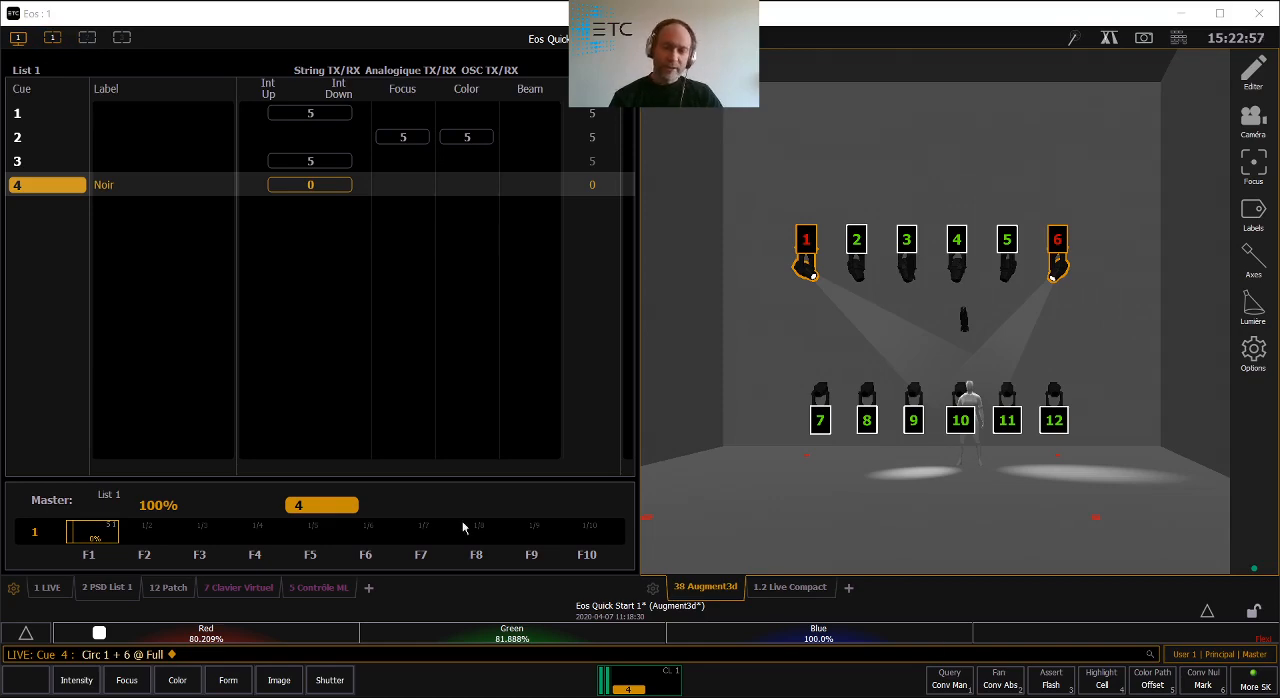
- Switch the workspace to two frames above one and show Direct Selects for the focus palettes in the lower frame
{"action": "left_click", "coordinate": [14, 39]}
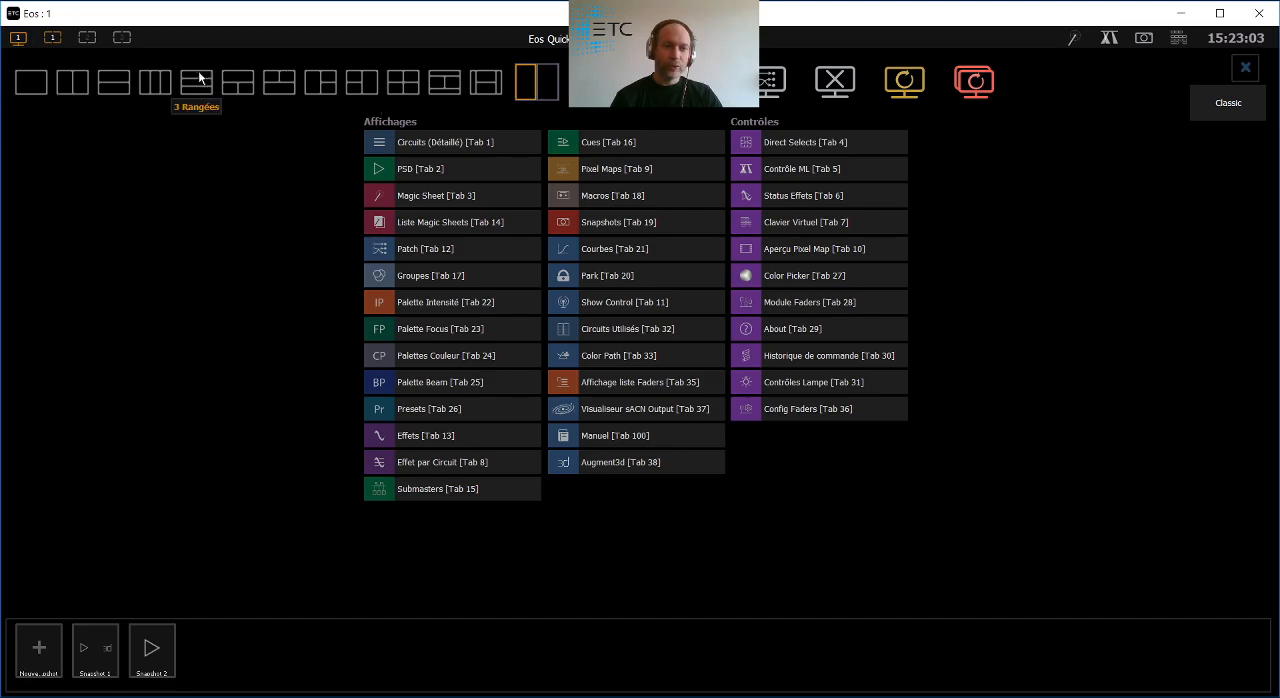
{"action": "left_click", "coordinate": [281, 91]}
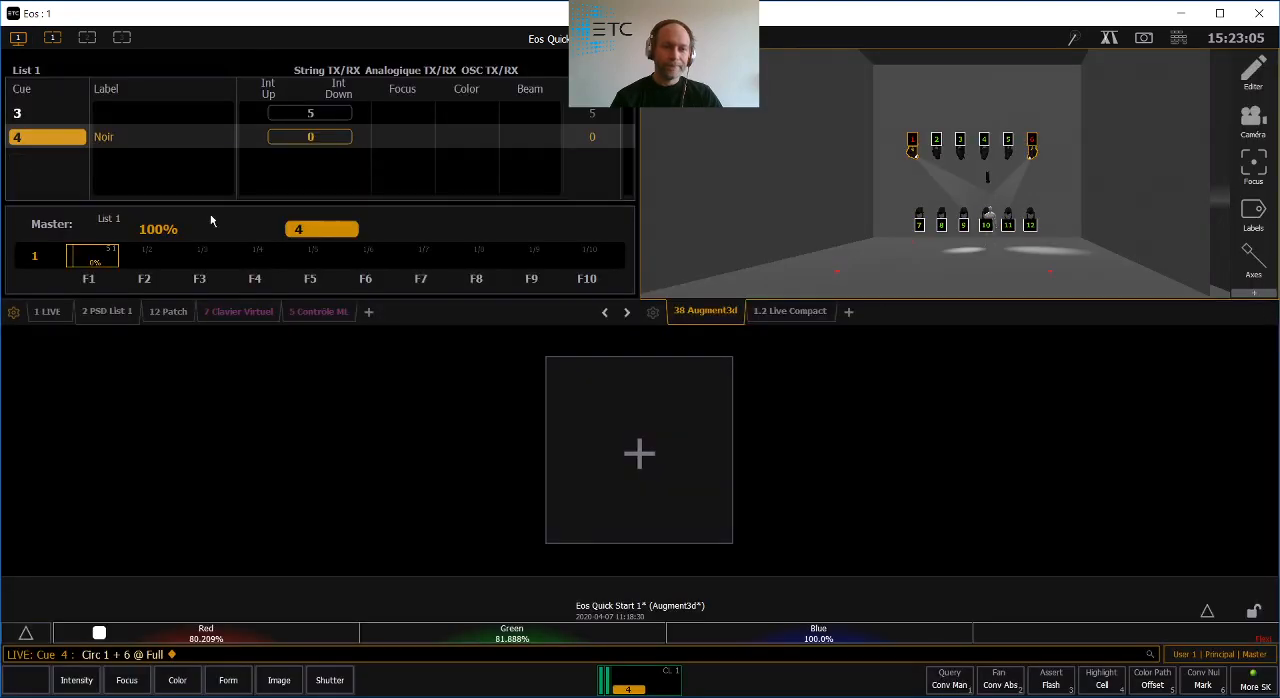
{"action": "left_click", "coordinate": [623, 462]}
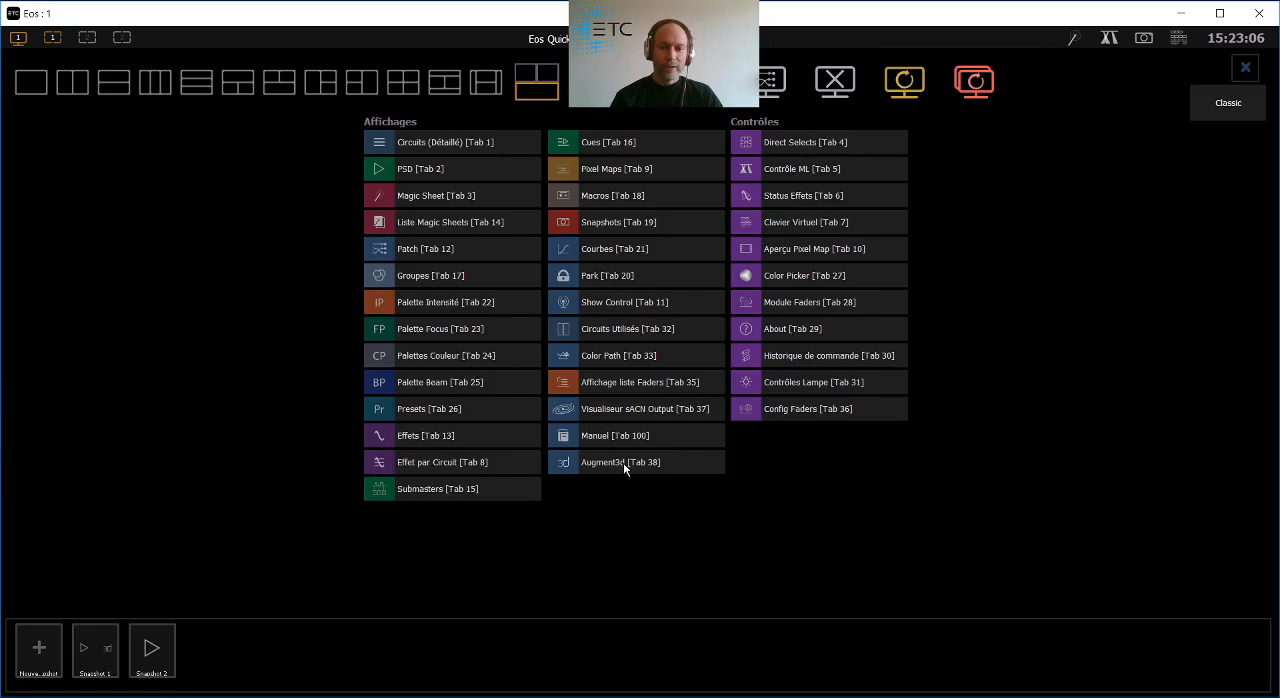
{"action": "left_click", "coordinate": [749, 141]}
{"action": "left_click", "coordinate": [400, 444]}
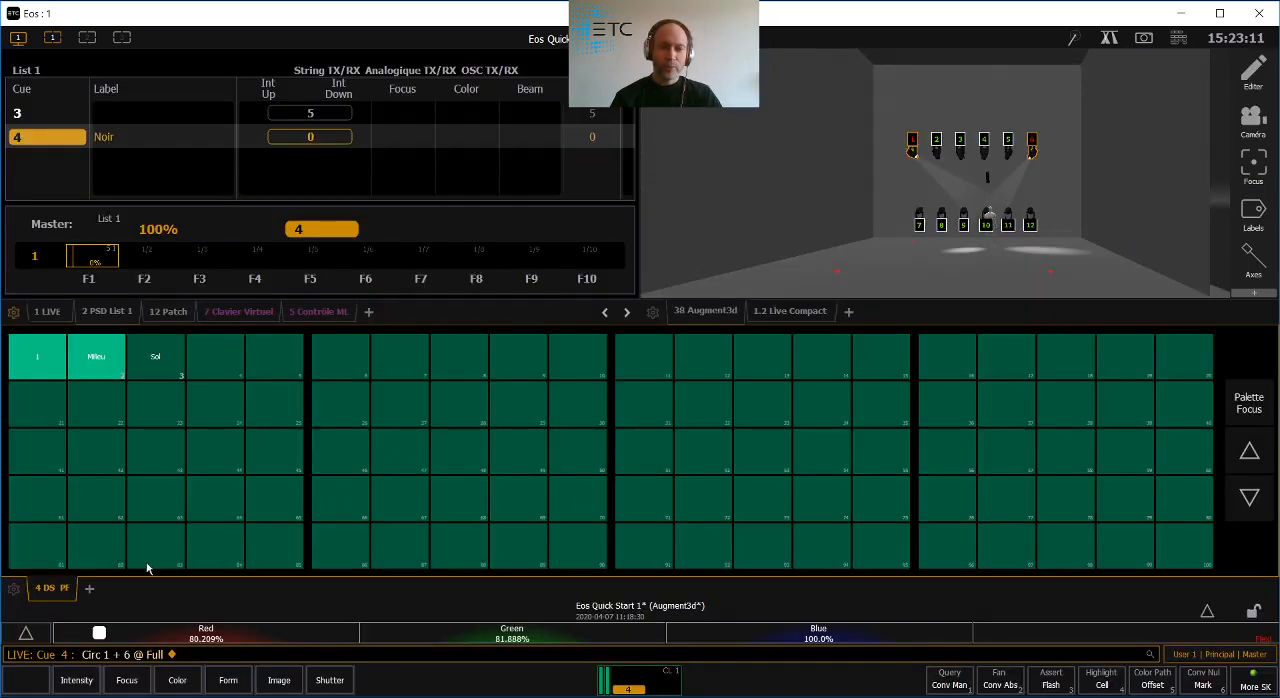
- Configure the Direct Selects with 2 banks of 1 row each and enable Etendre Taille touches
{"action": "right_click", "coordinate": [52, 594]}
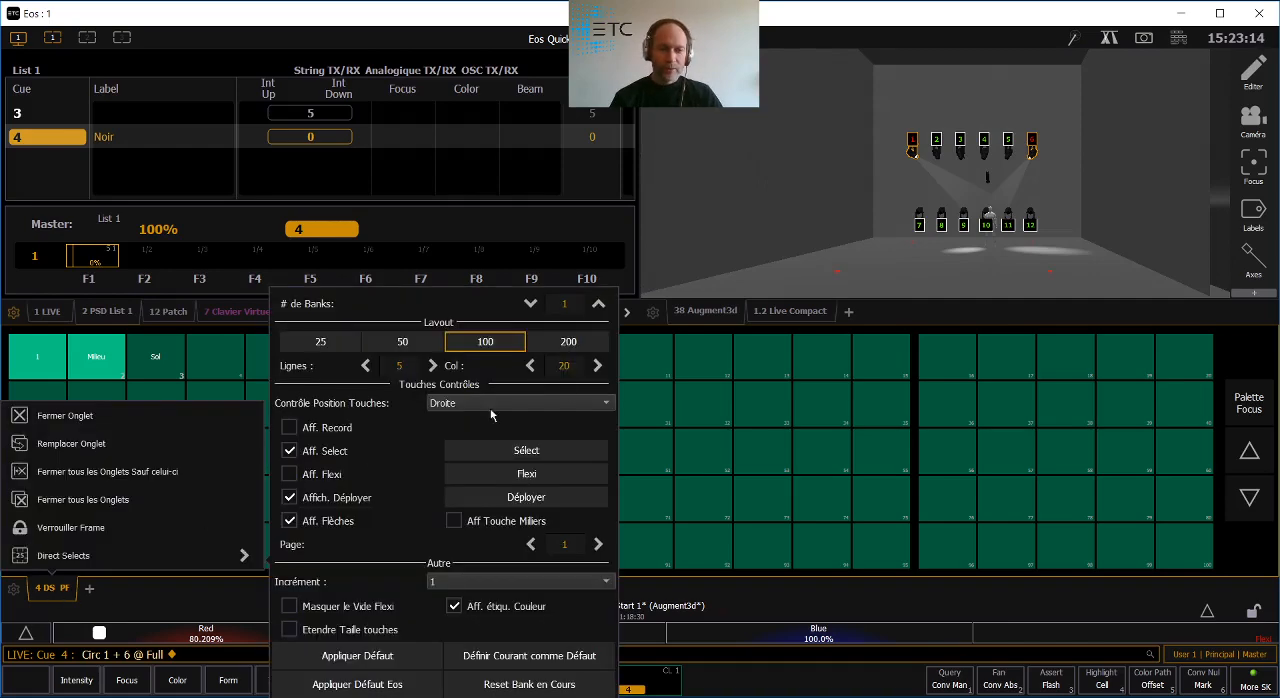
{"action": "left_click", "coordinate": [597, 305]}
{"action": "left_click", "coordinate": [366, 389]}
{"action": "left_click", "coordinate": [366, 389]}
{"action": "left_click", "coordinate": [366, 389]}
{"action": "left_click", "coordinate": [366, 389]}
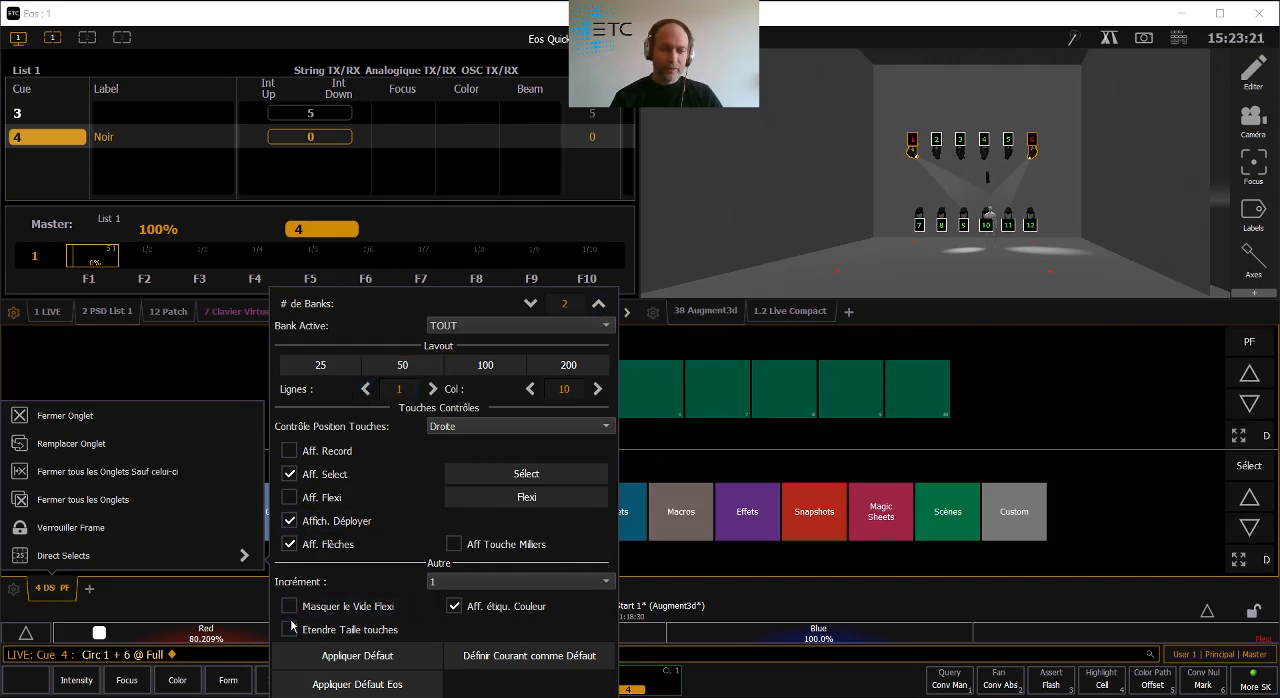
{"action": "left_click", "coordinate": [290, 630]}
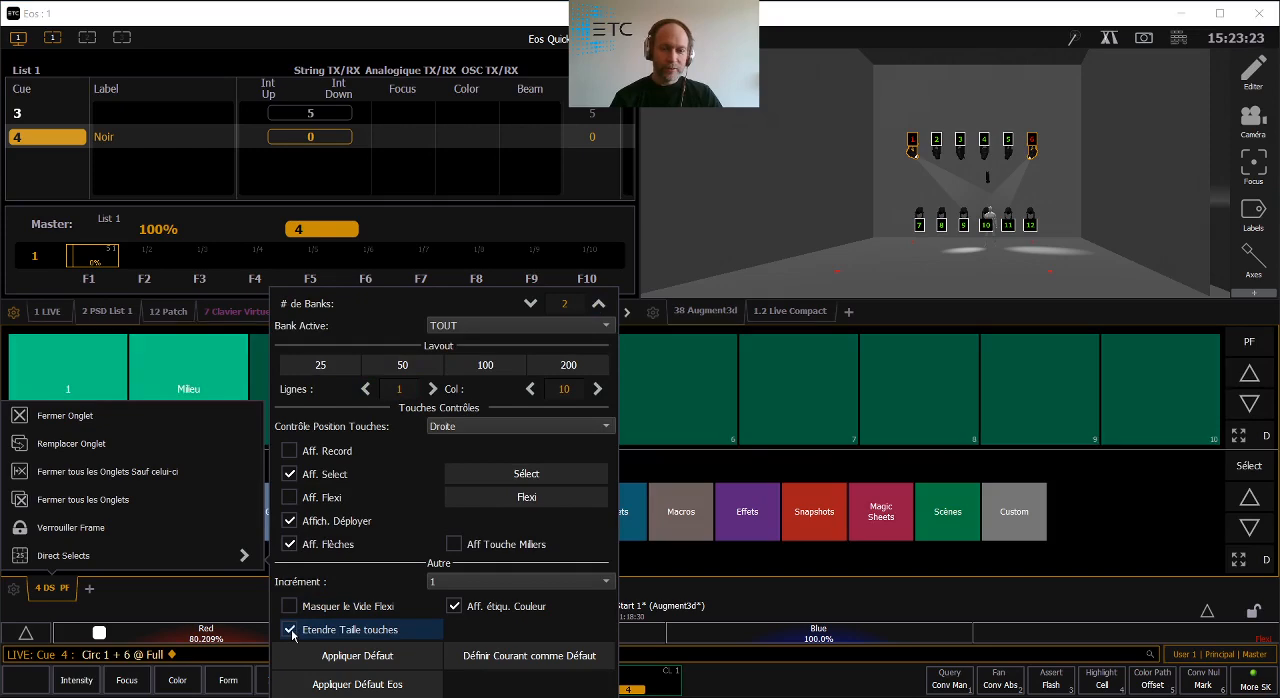
{"action": "left_click", "coordinate": [1126, 543]}
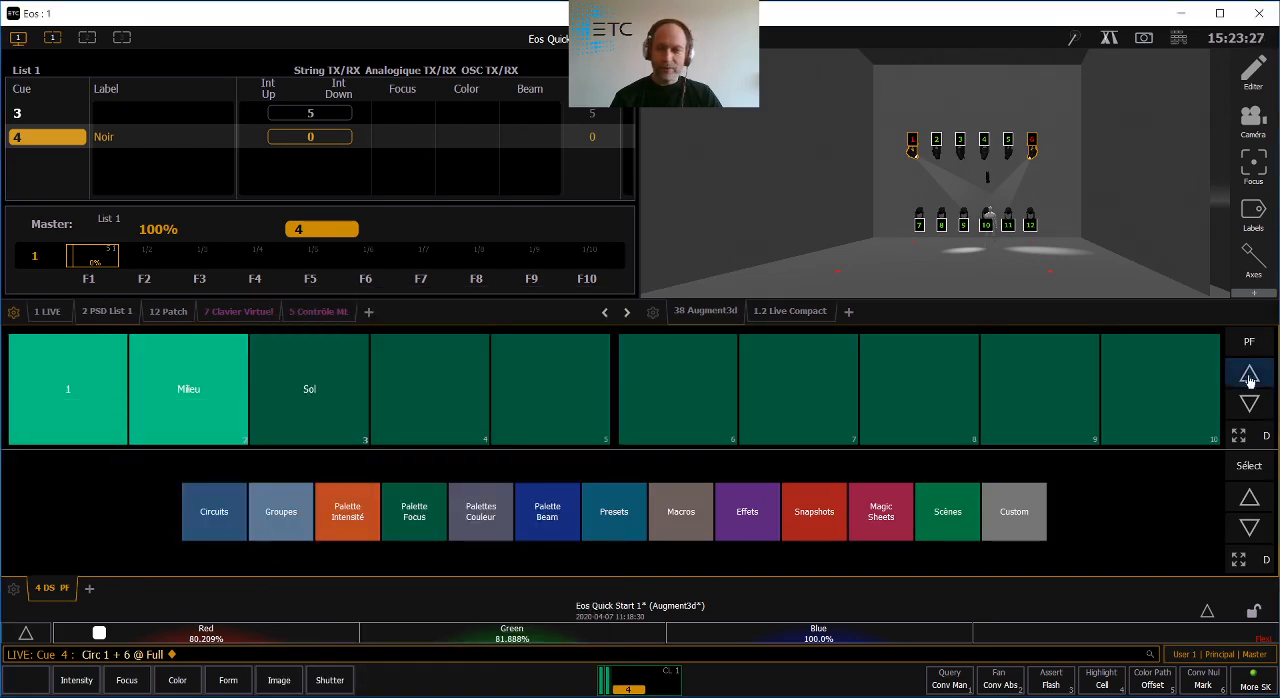
- Assign Groupes to the upper Direct Selects bank and Palette Focus to the lower bank
{"action": "left_click", "coordinate": [1248, 342]}
{"action": "left_click", "coordinate": [288, 398]}
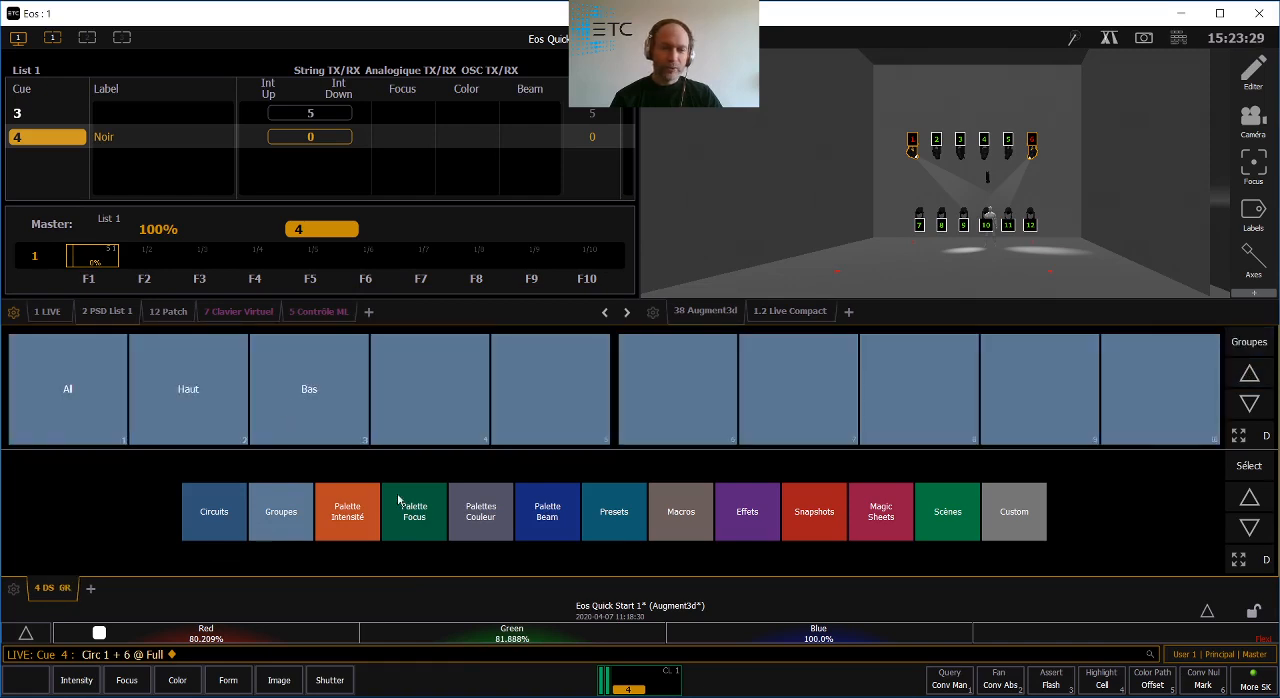
{"action": "left_click", "coordinate": [418, 516]}
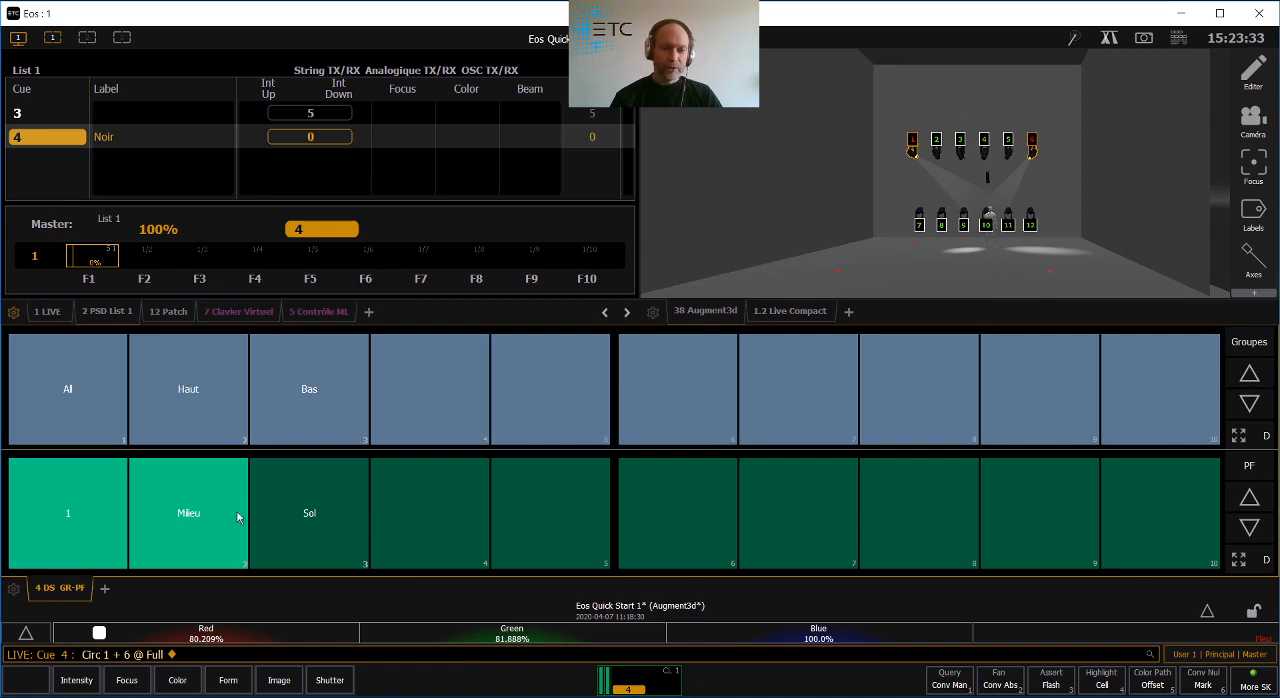
- Select circuits 1 and 6 in the Augment3d view and record them as focus palette 4 on the Direct Selects
{"action": "left_click", "coordinate": [912, 157]}
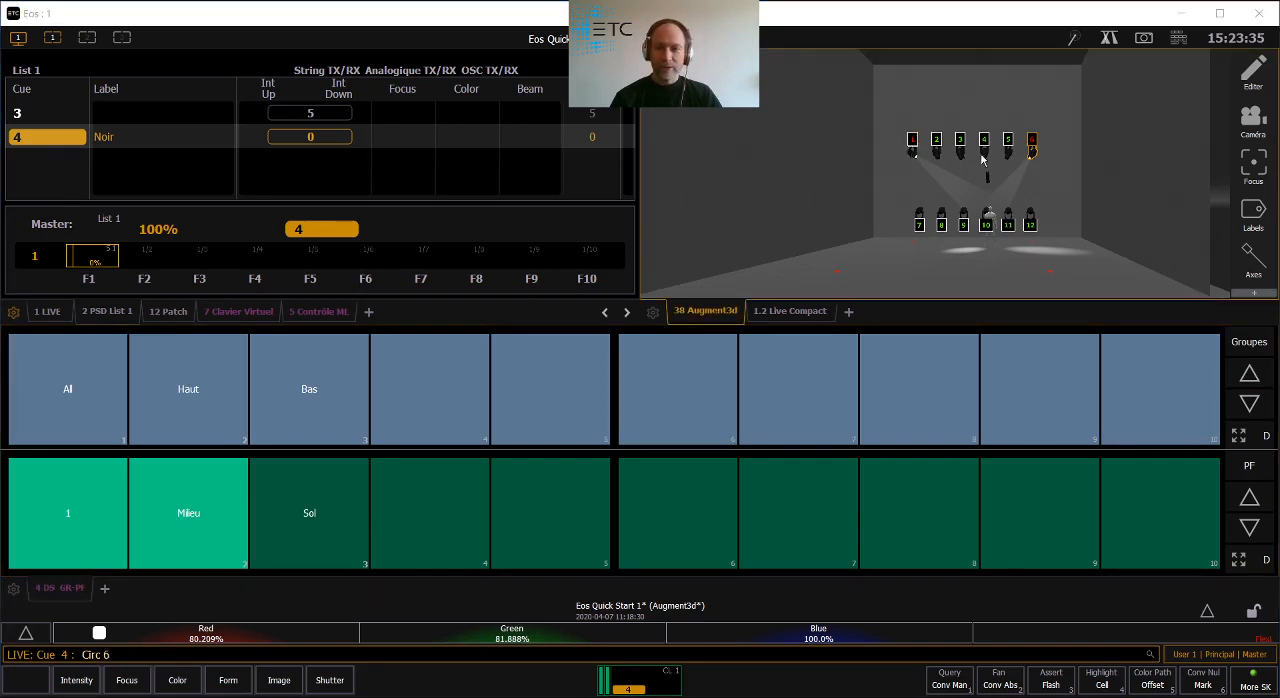
{"action": "left_click", "coordinate": [1034, 155]}
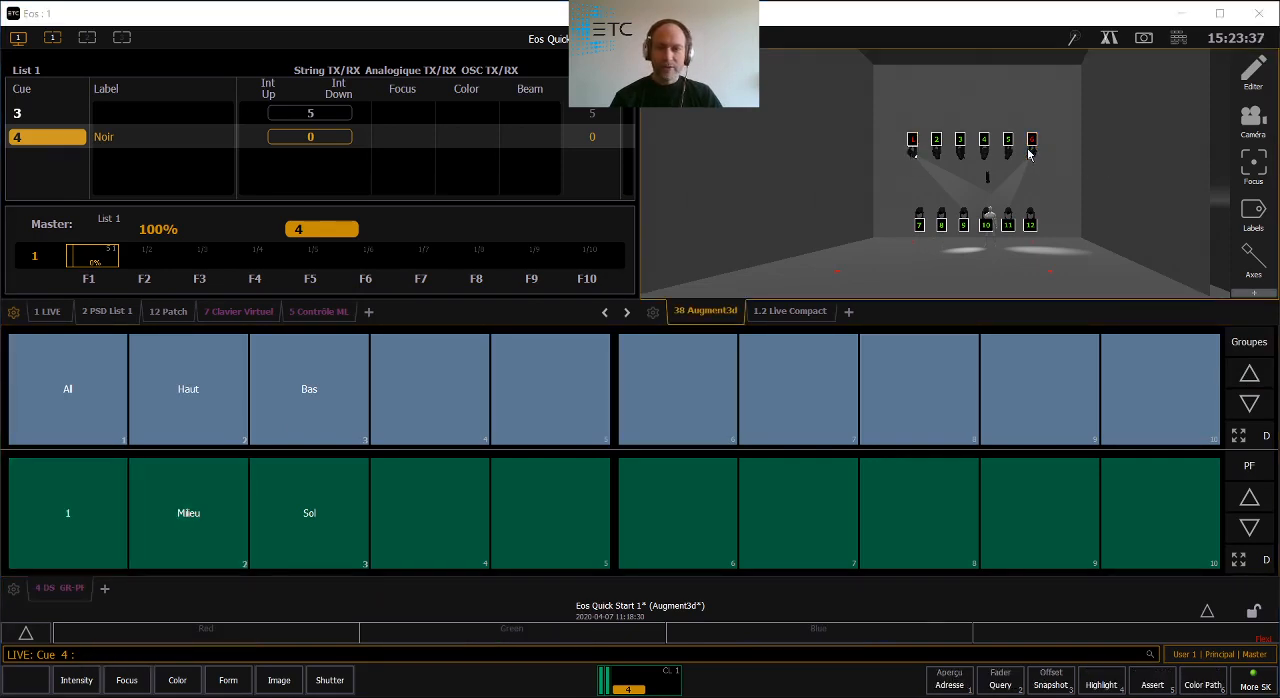
{"action": "left_click", "coordinate": [907, 155]}
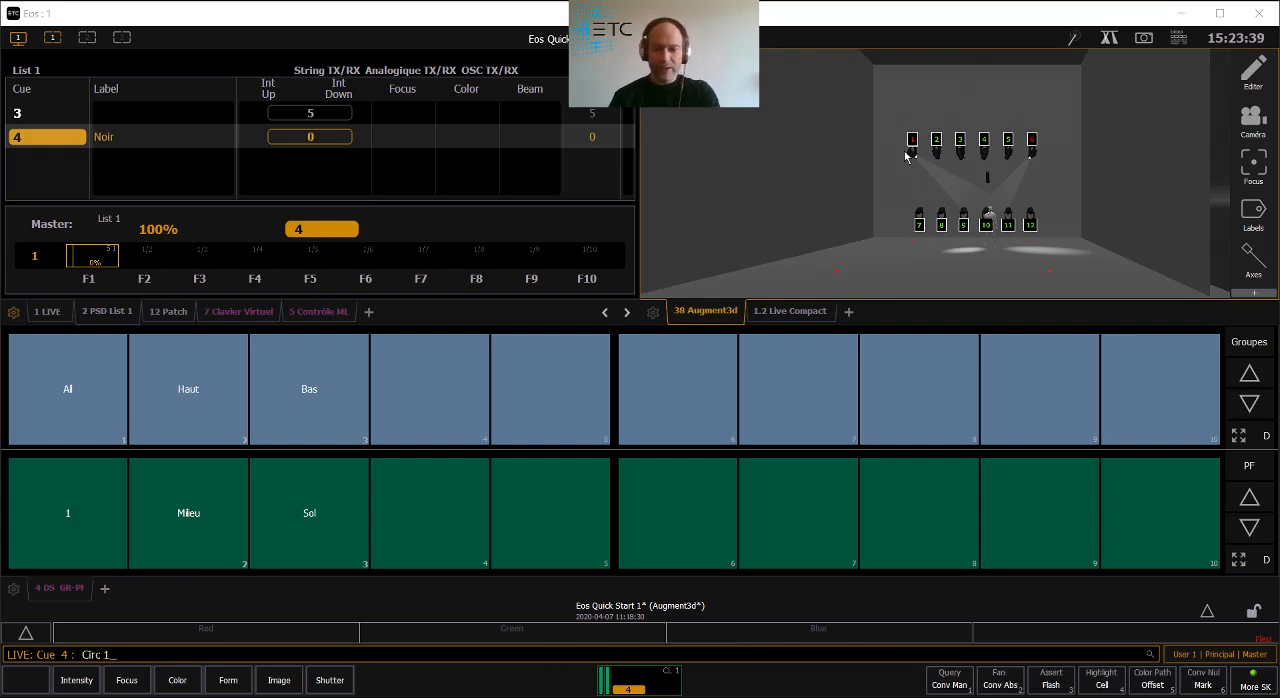
{"action": "type", "text": "+ 6"}
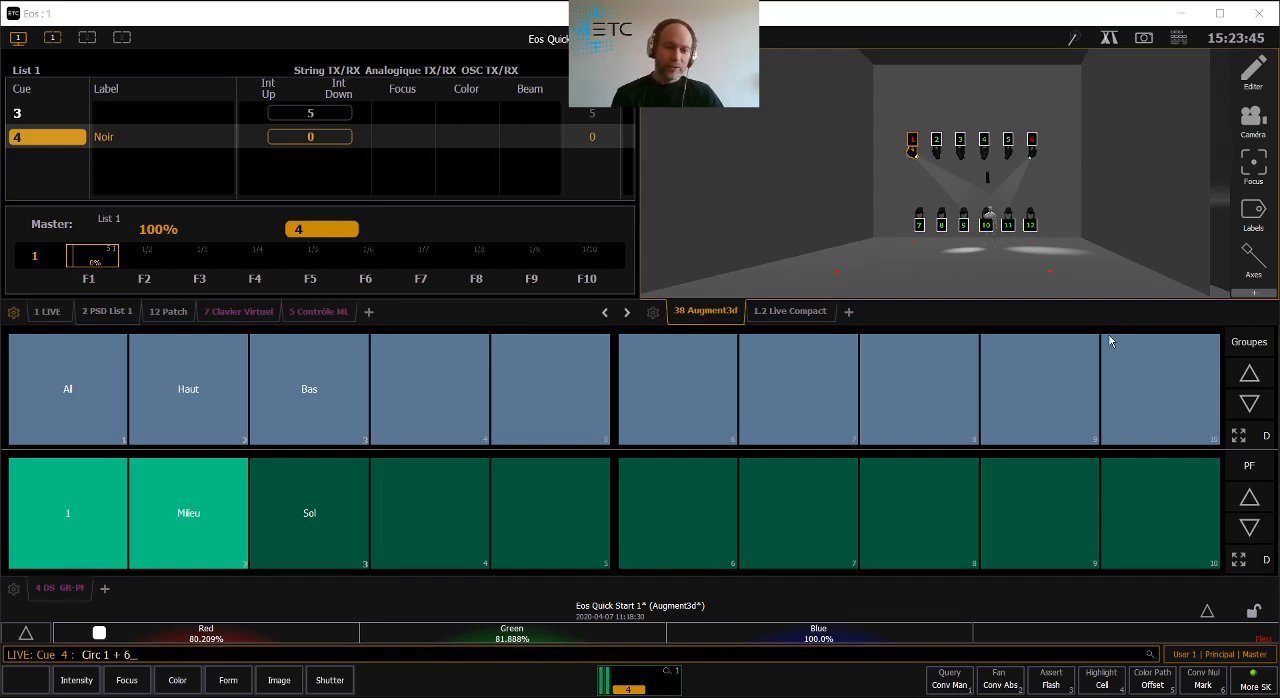
{"action": "type", "text": "rd"}
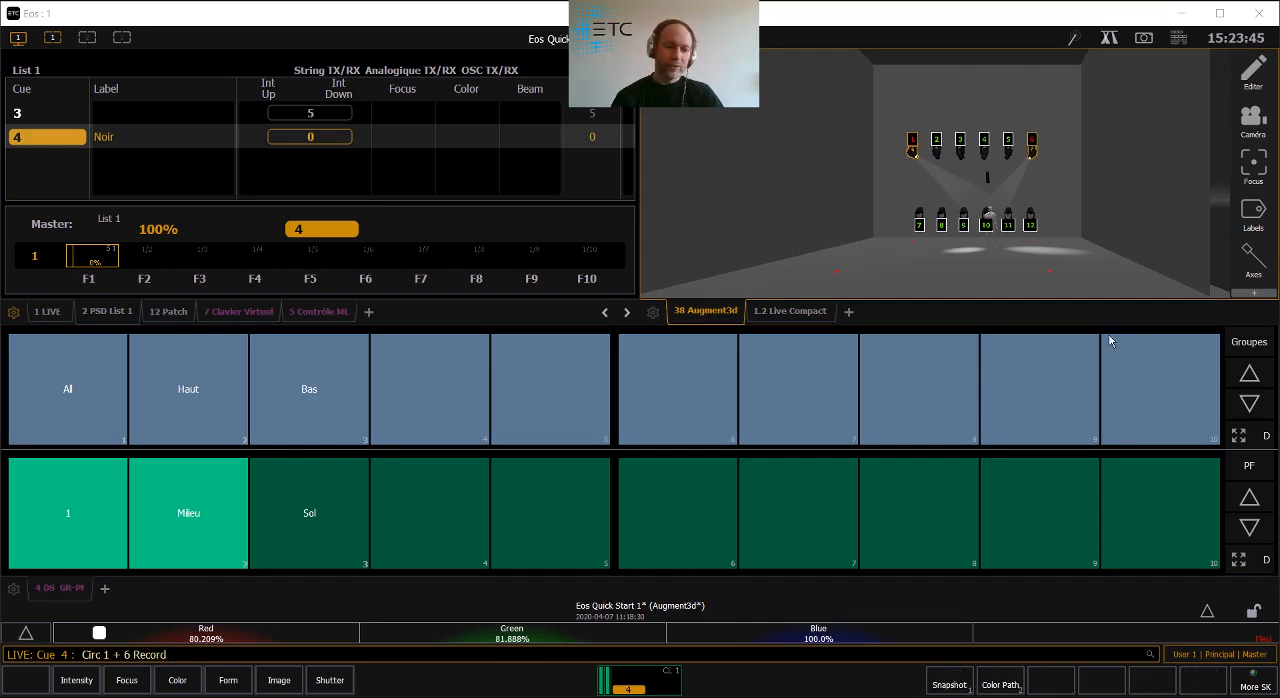
{"action": "left_click", "coordinate": [428, 515]}
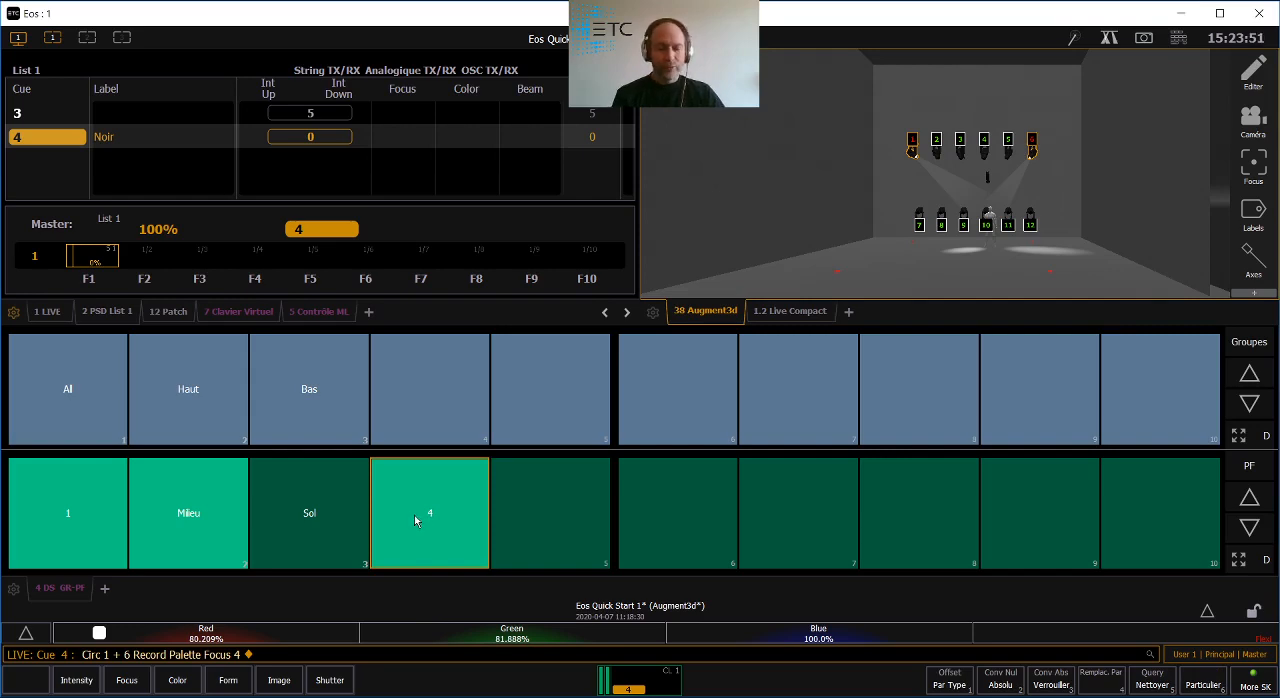
- Label focus palette 4 as Personne
{"action": "type", "text": "l "}
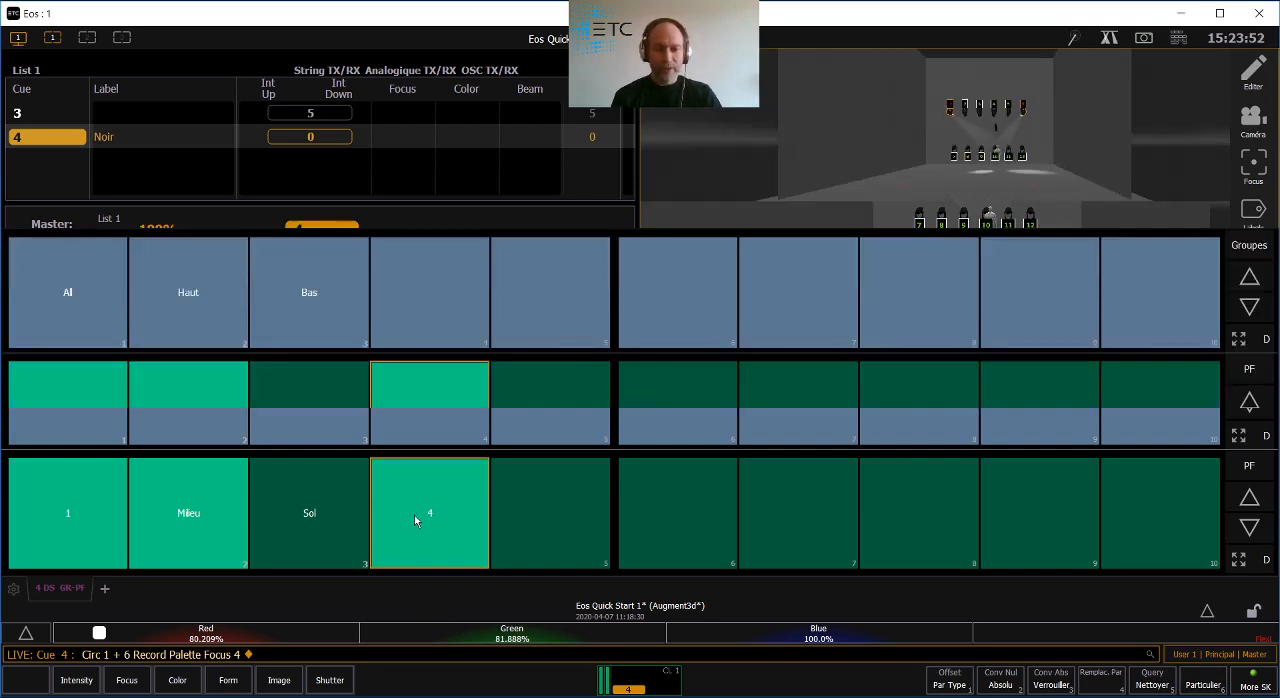
{"action": "type", "text": "Personne"}
{"action": "key", "text": "Return"}
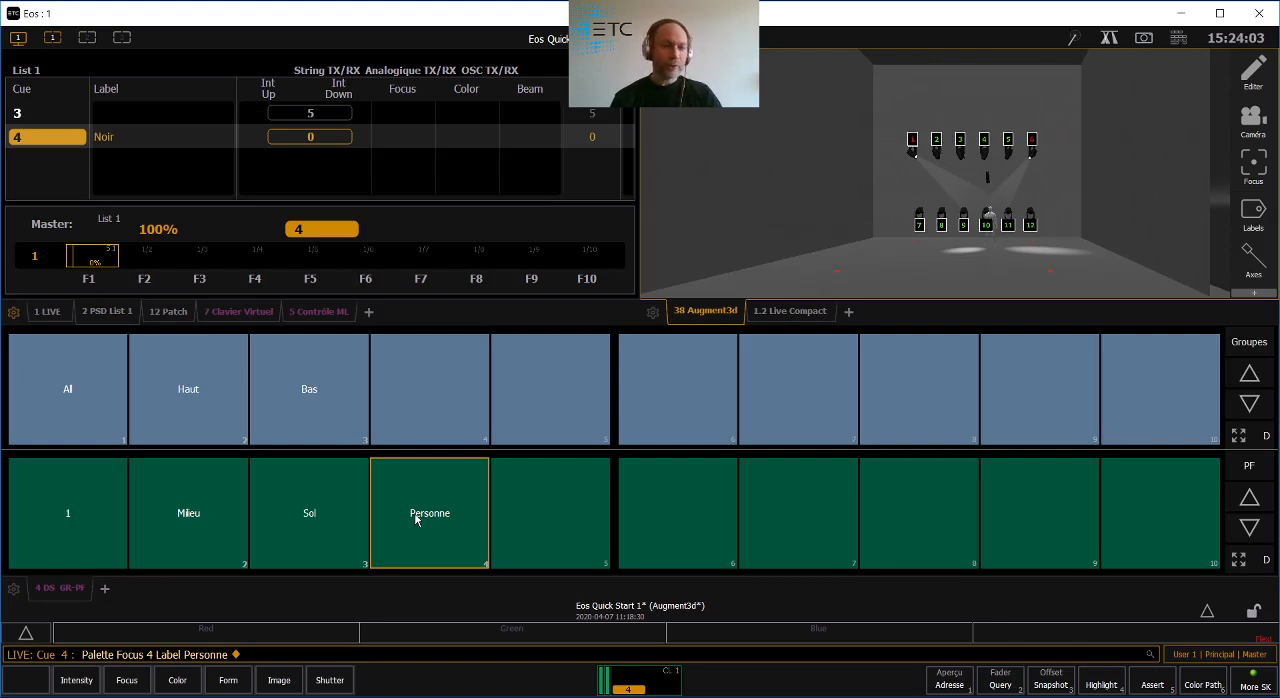
- Record the current state as cue 5 and bring circuit 21 to 50%
{"action": "key", "text": "r"}
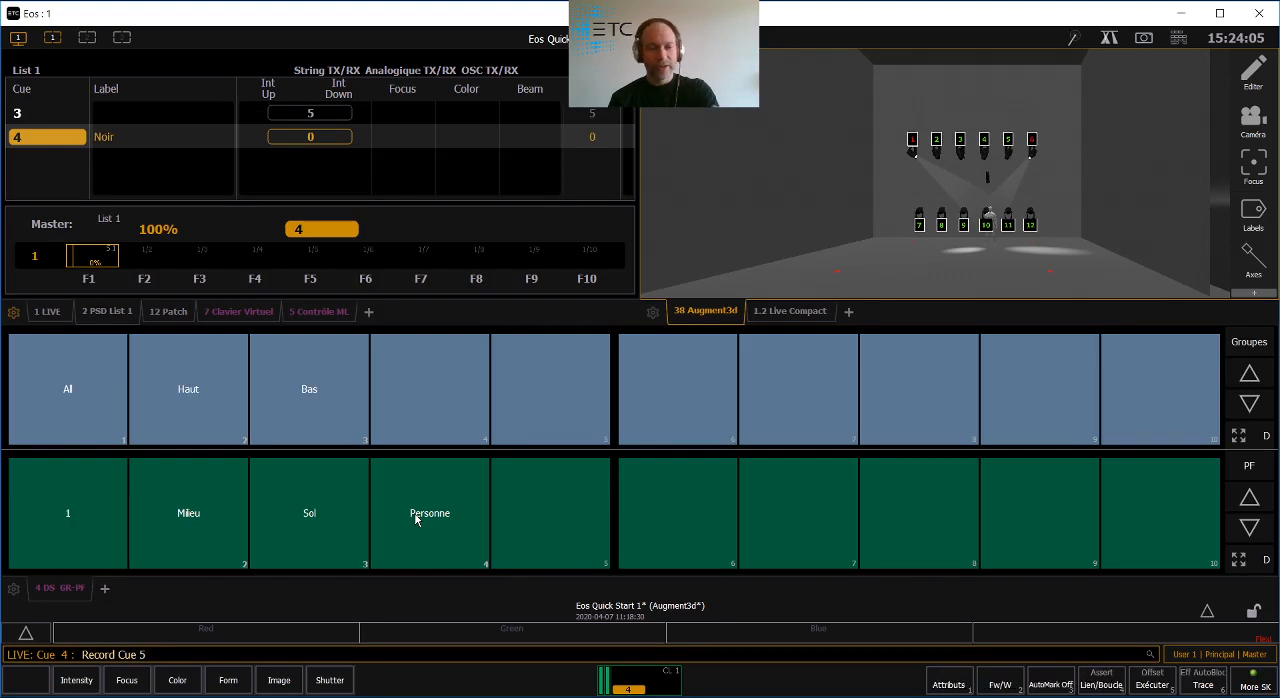
{"action": "key", "text": "Return"}
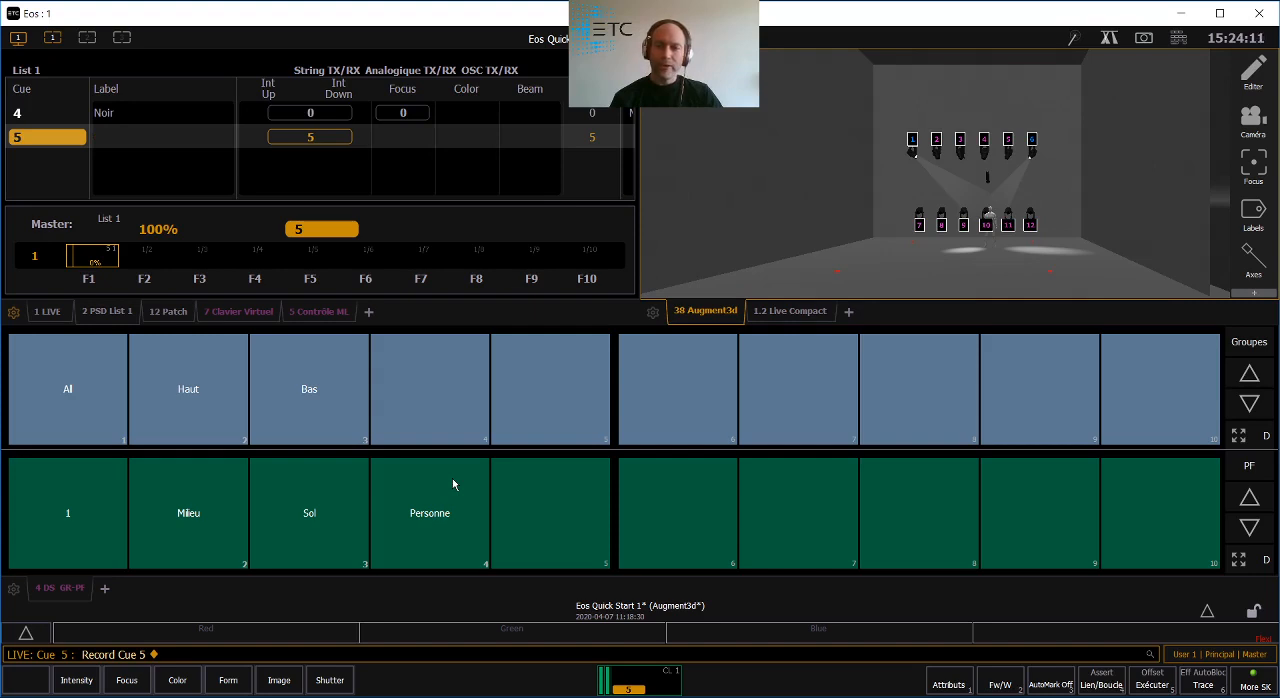
{"action": "type", "text": "21@50"}
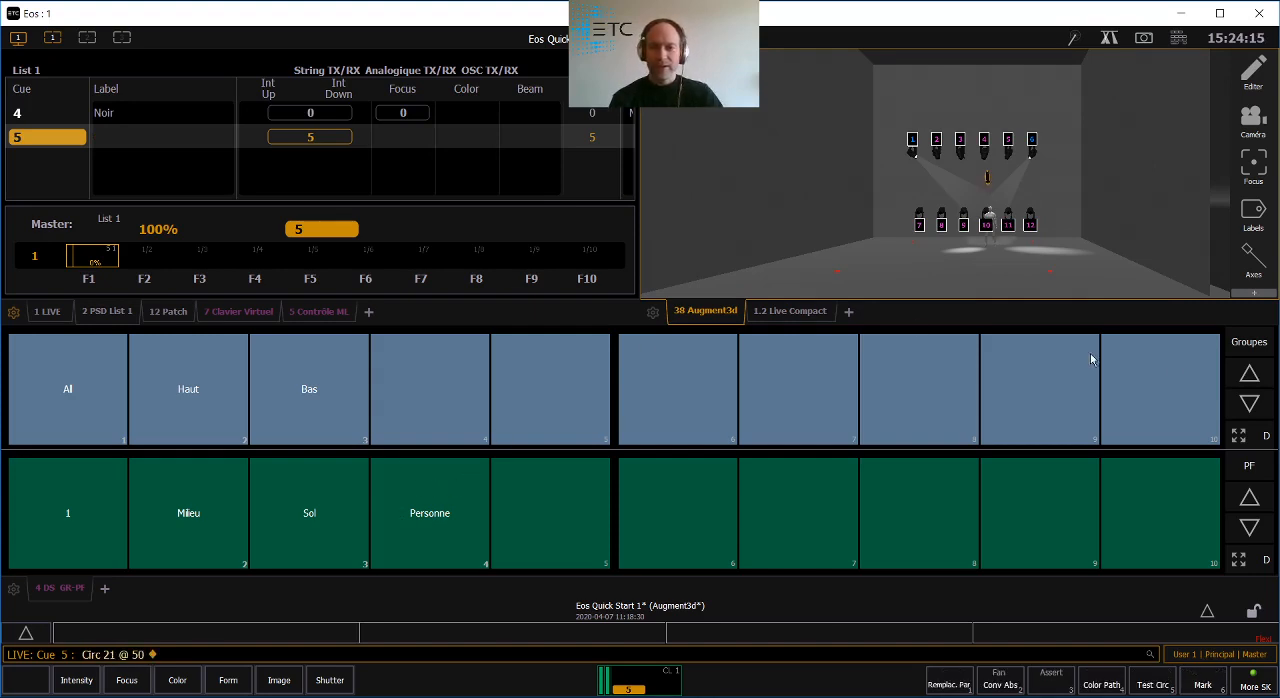
- Resize the workspace frames so the Direct Selects take less height and the cue list and Augment3d frames grow
{"action": "left_click", "coordinate": [16, 38]}
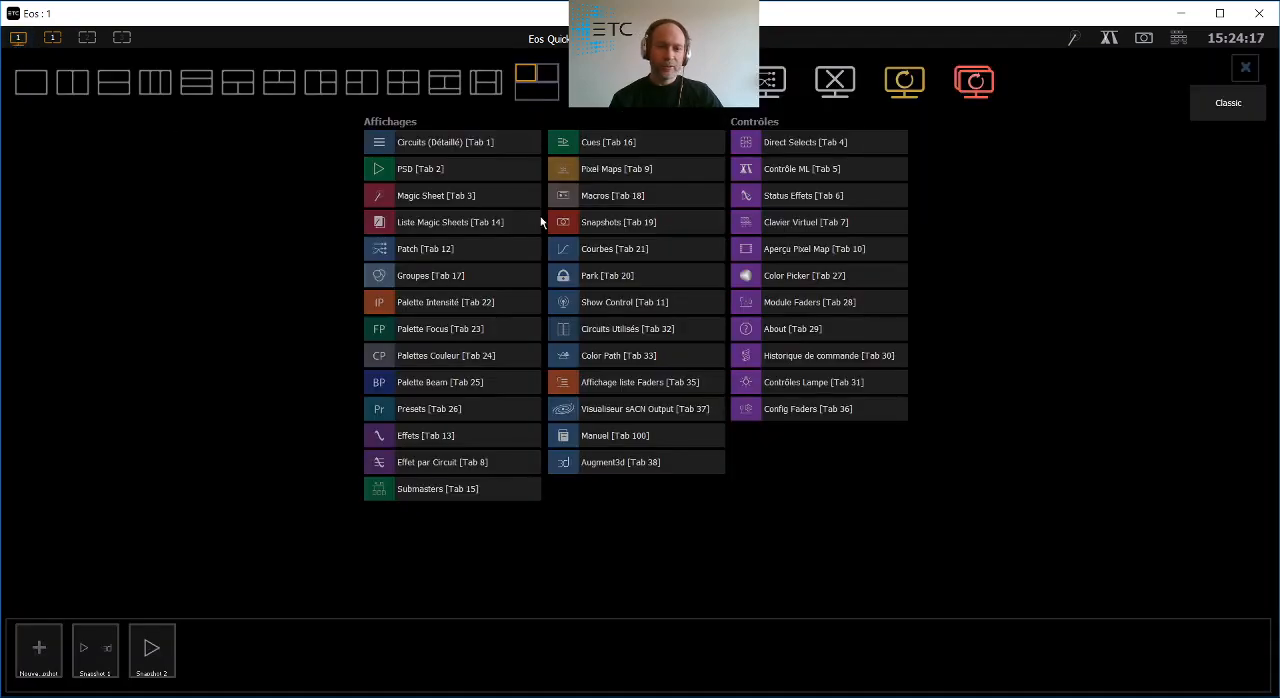
{"action": "left_click", "coordinate": [698, 82]}
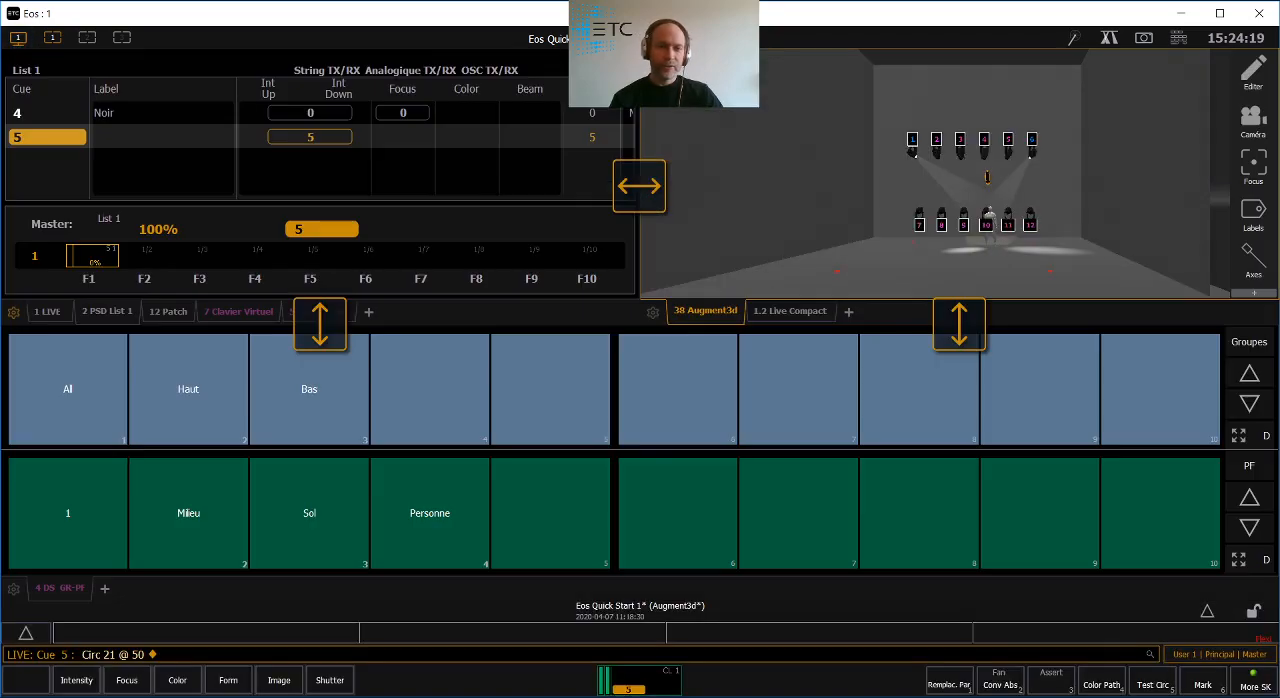
{"action": "left_click_drag", "start_coordinate": [319, 341], "coordinate": [327, 437]}
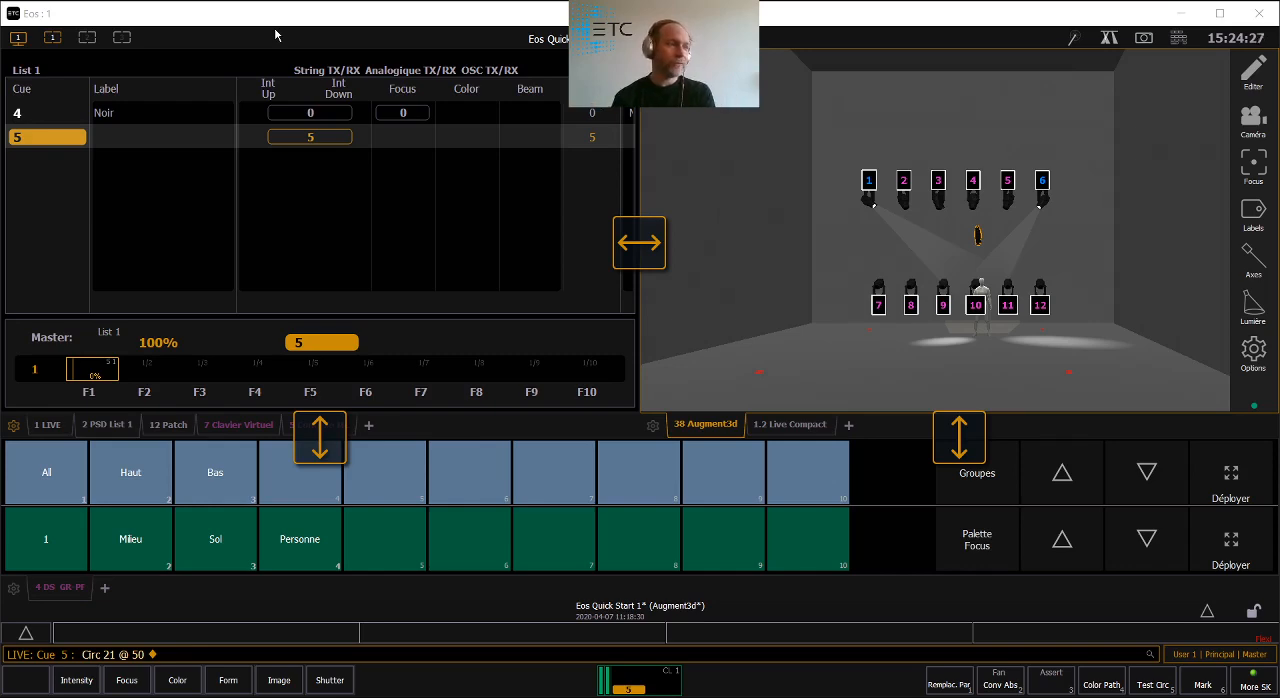
- Save the resized workspace layout as a third workspace snapshot
{"action": "left_click", "coordinate": [16, 37]}
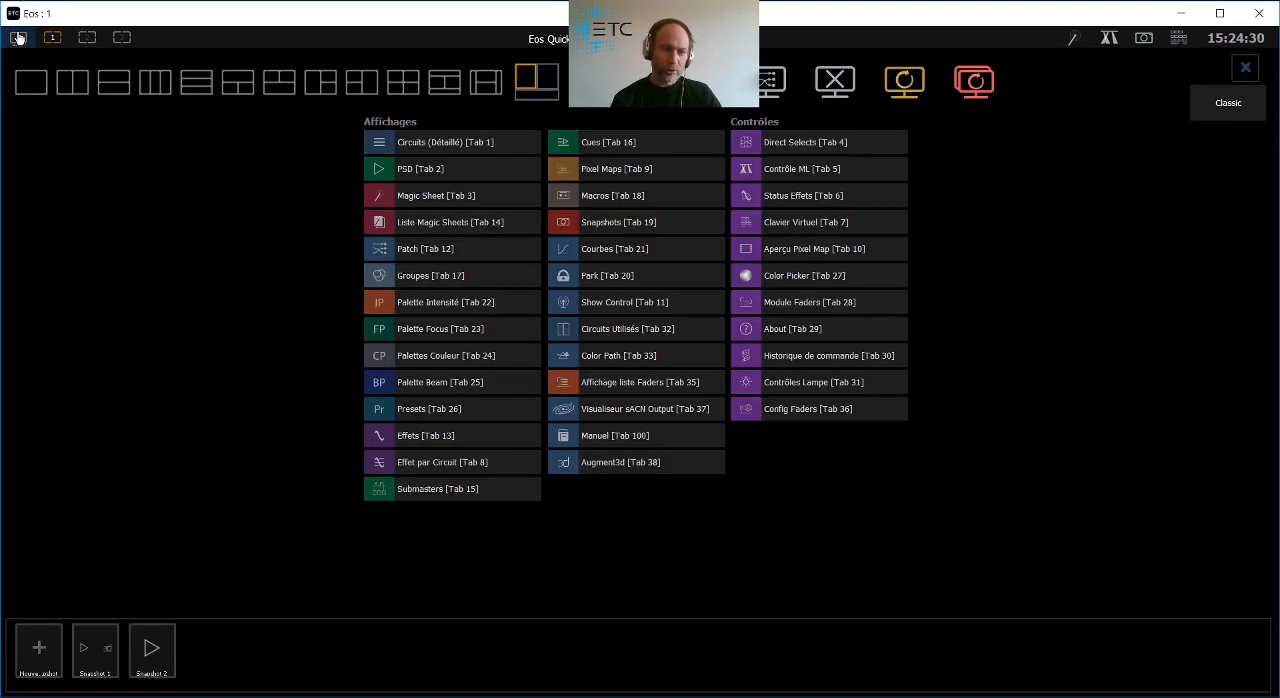
{"action": "left_click", "coordinate": [33, 645]}
{"action": "left_click", "coordinate": [212, 670]}
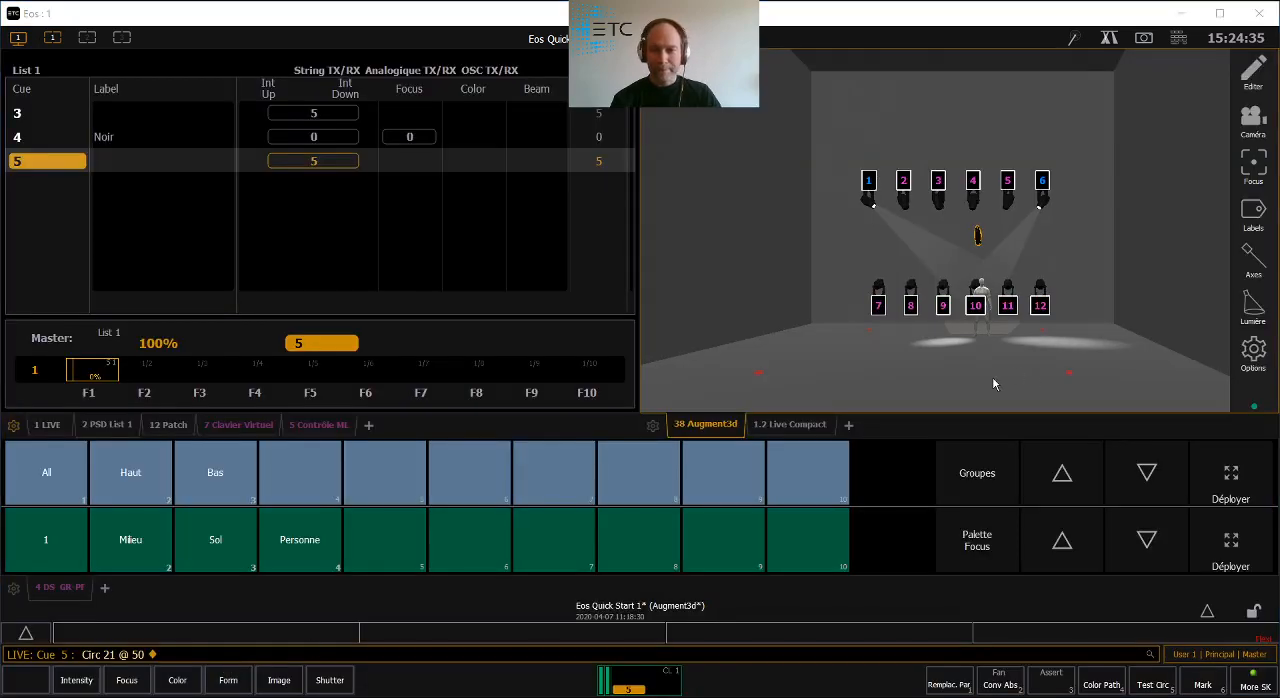
- Enlarge the stage in the Augment3d view and update Snapshot 3 with the current display
{"action": "scroll", "coordinate": [992, 376], "scroll_direction": "up", "scroll_amount": 4}
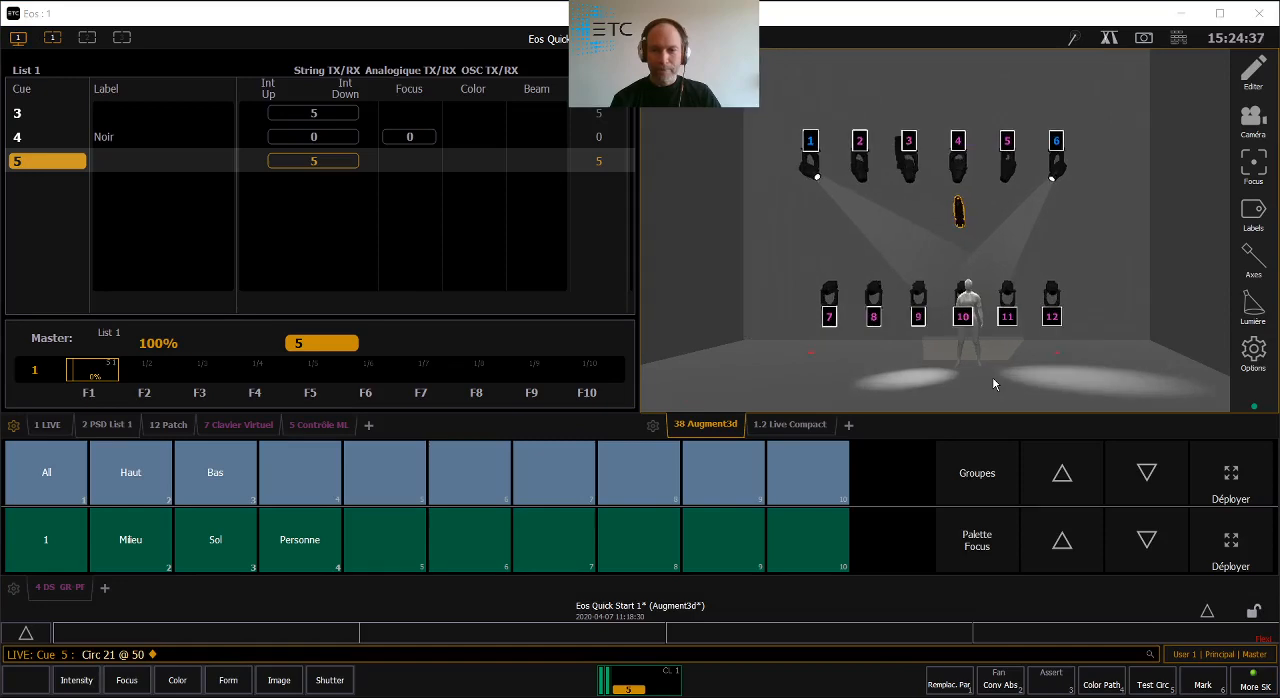
{"action": "left_click", "coordinate": [19, 39]}
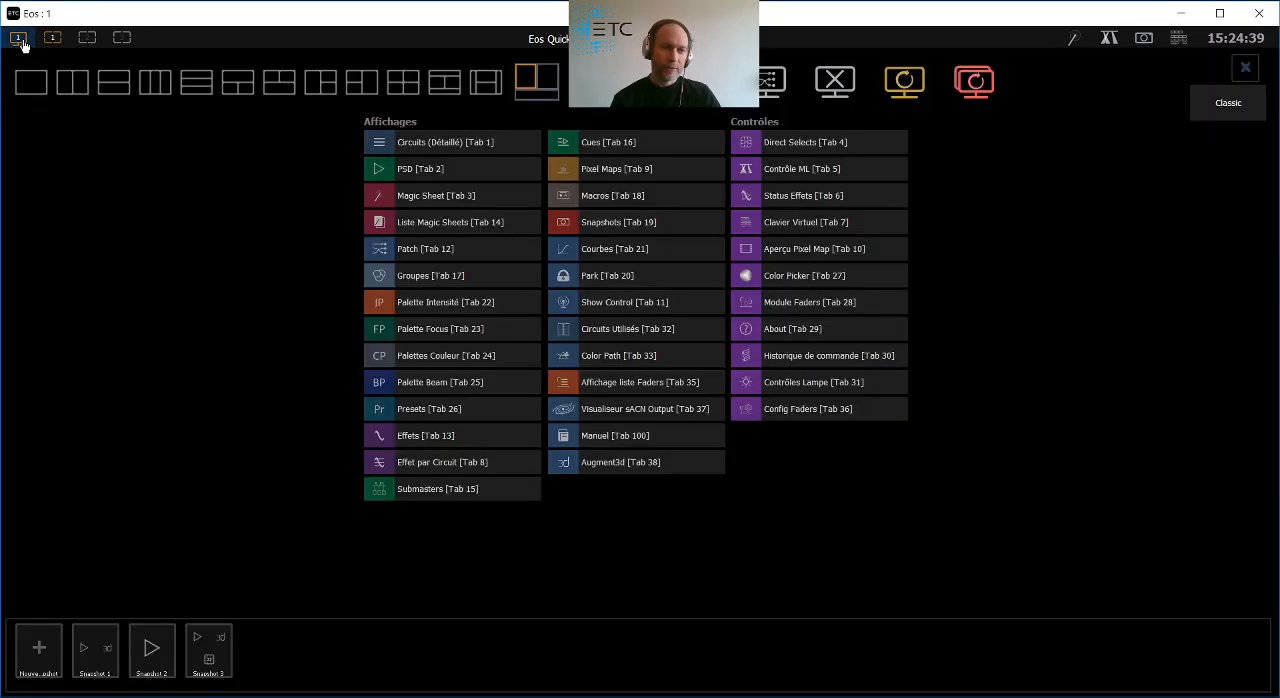
{"action": "right_click", "coordinate": [205, 655]}
{"action": "left_click", "coordinate": [204, 580]}
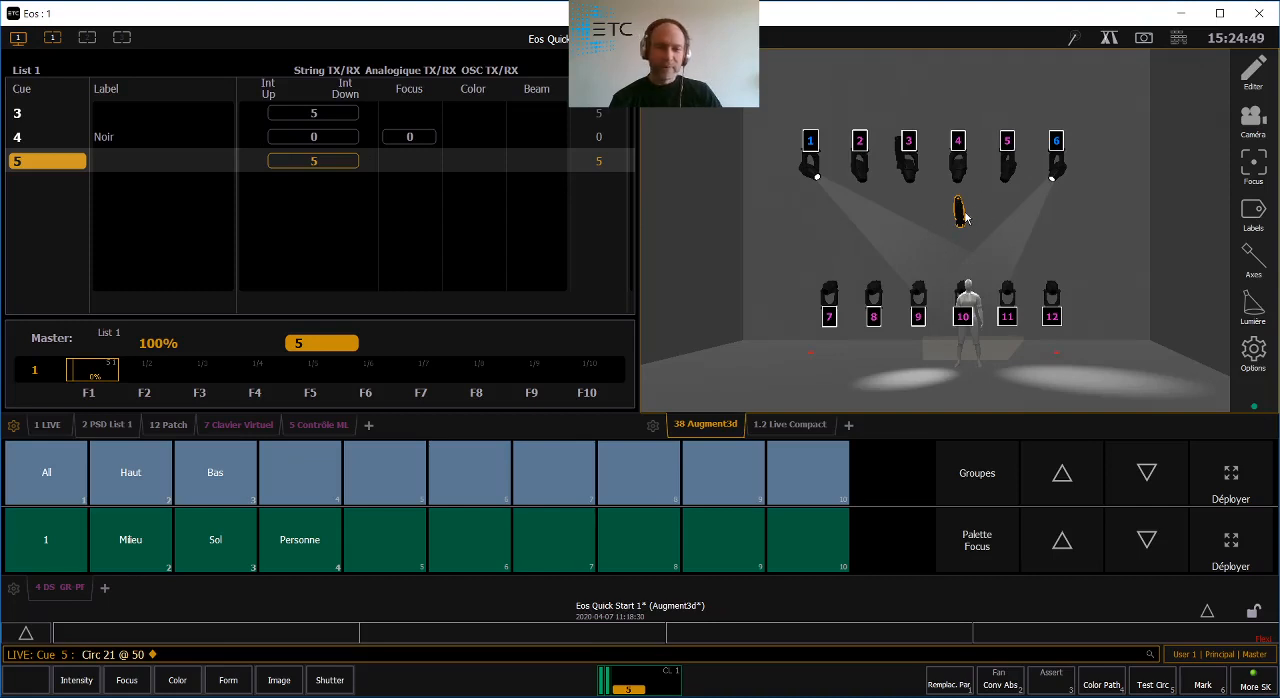
- Add circuits 1 and 6 to the selected circuit 21 and set all three to 30%
{"action": "left_click", "coordinate": [810, 168]}
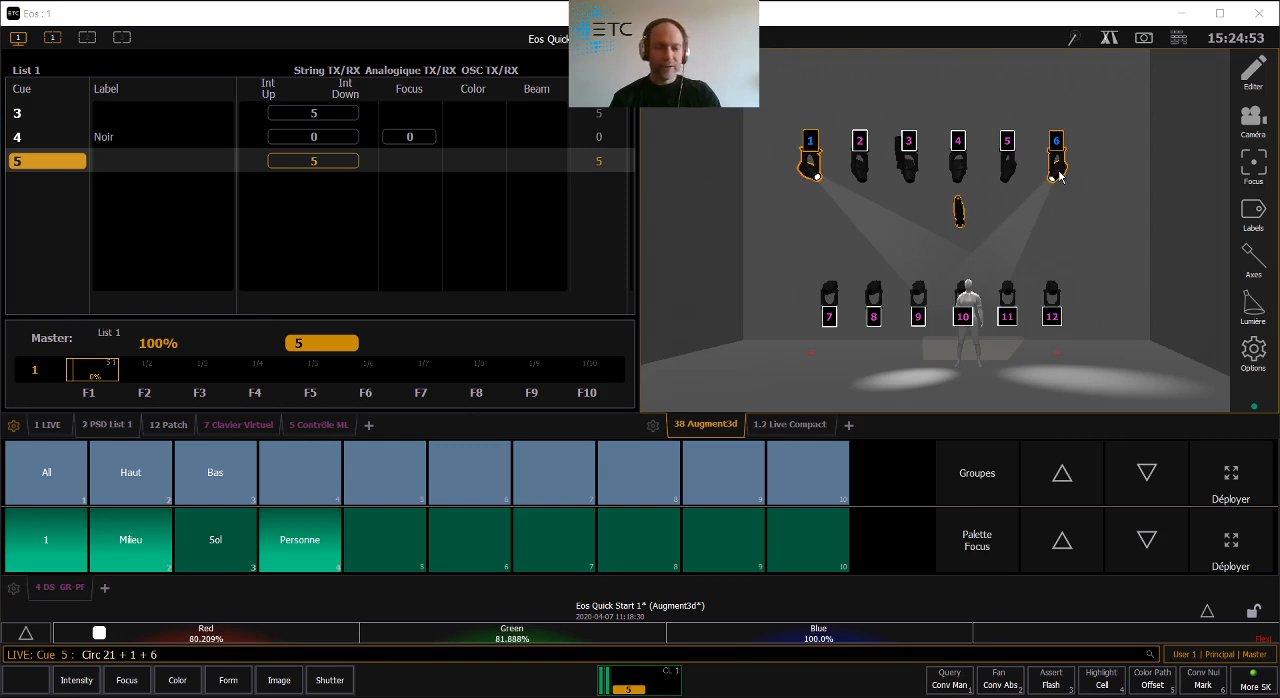
{"action": "type", "text": "@ "}
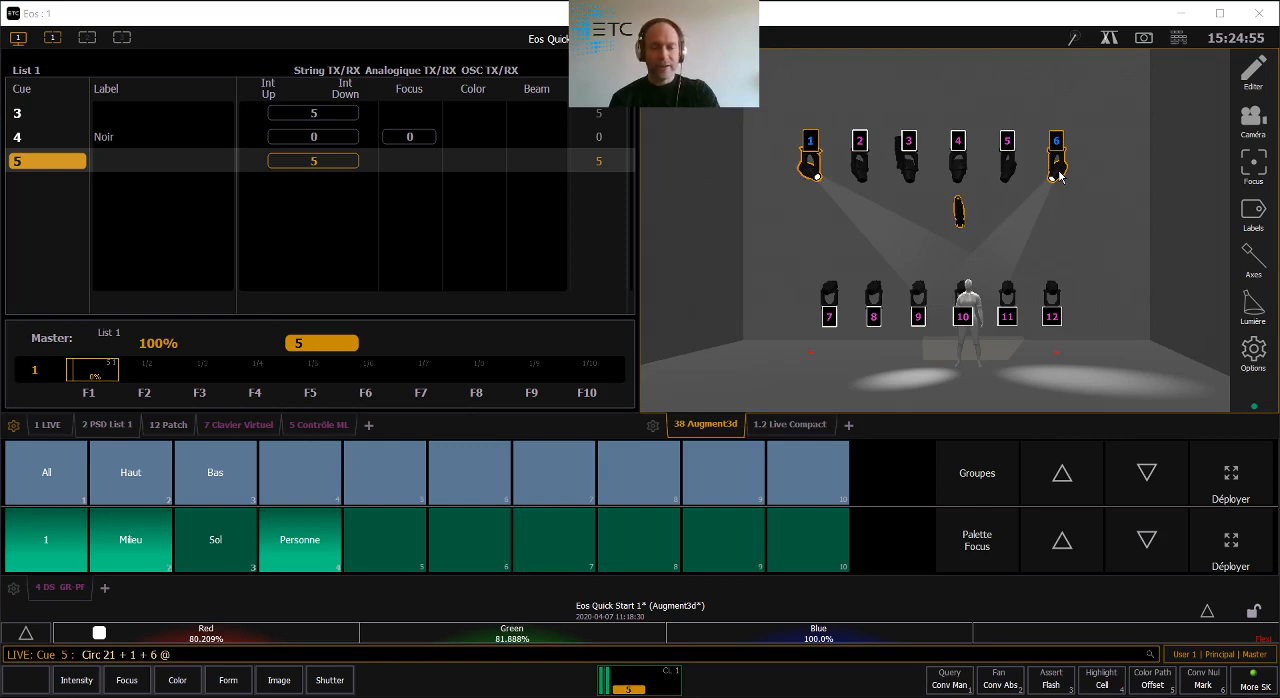
{"action": "type", "text": "30"}
{"action": "key", "text": "Return"}
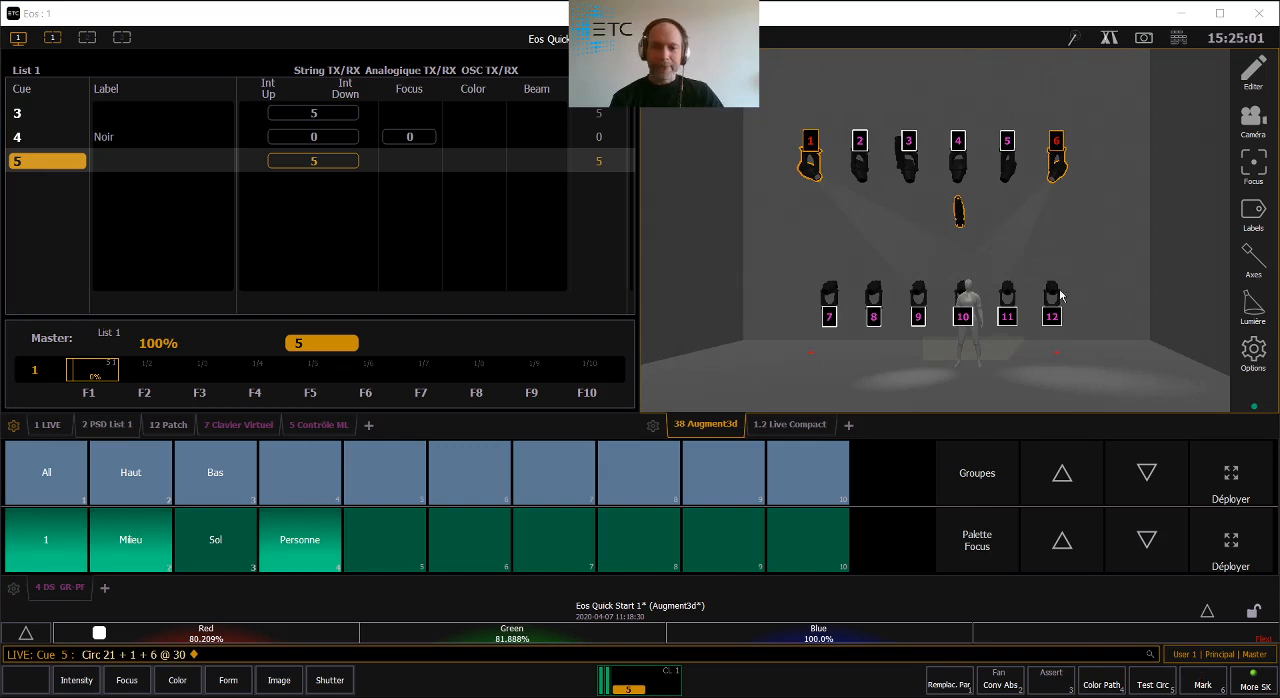
- Bring the Bas group to Full and colour it orange, about 100% red, 62% green and 21% blue
{"action": "left_click", "coordinate": [222, 470]}
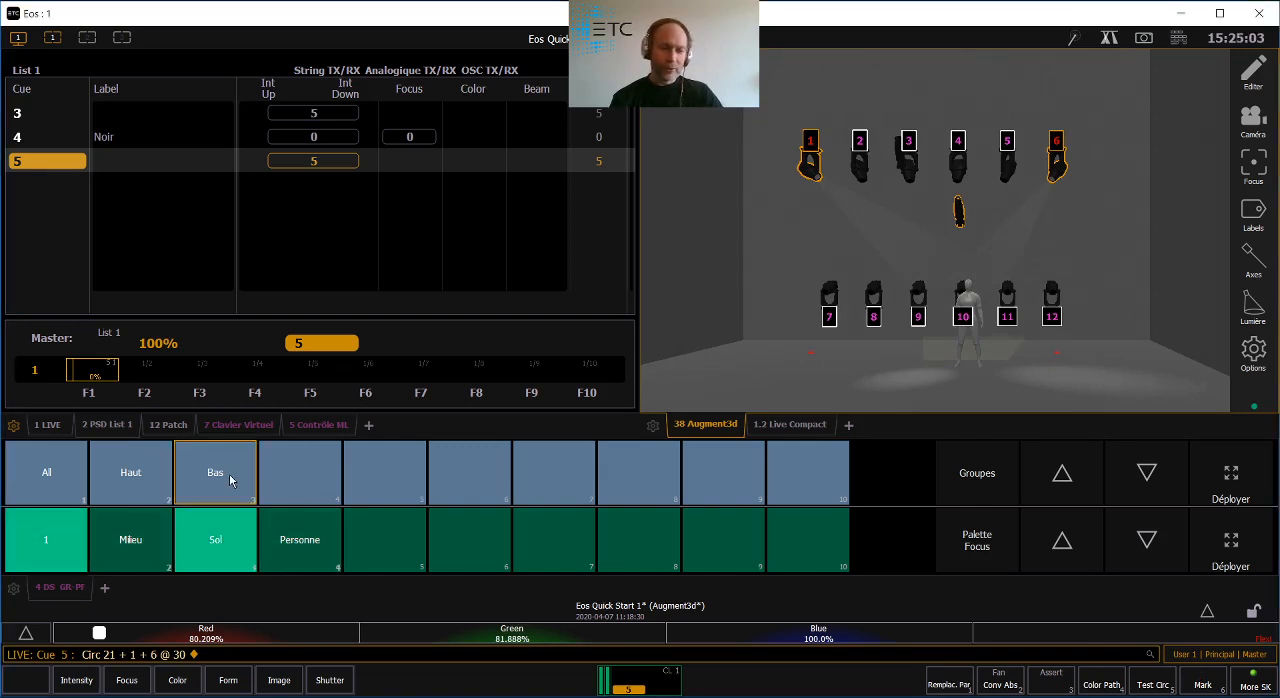
{"action": "key", "text": "f"}
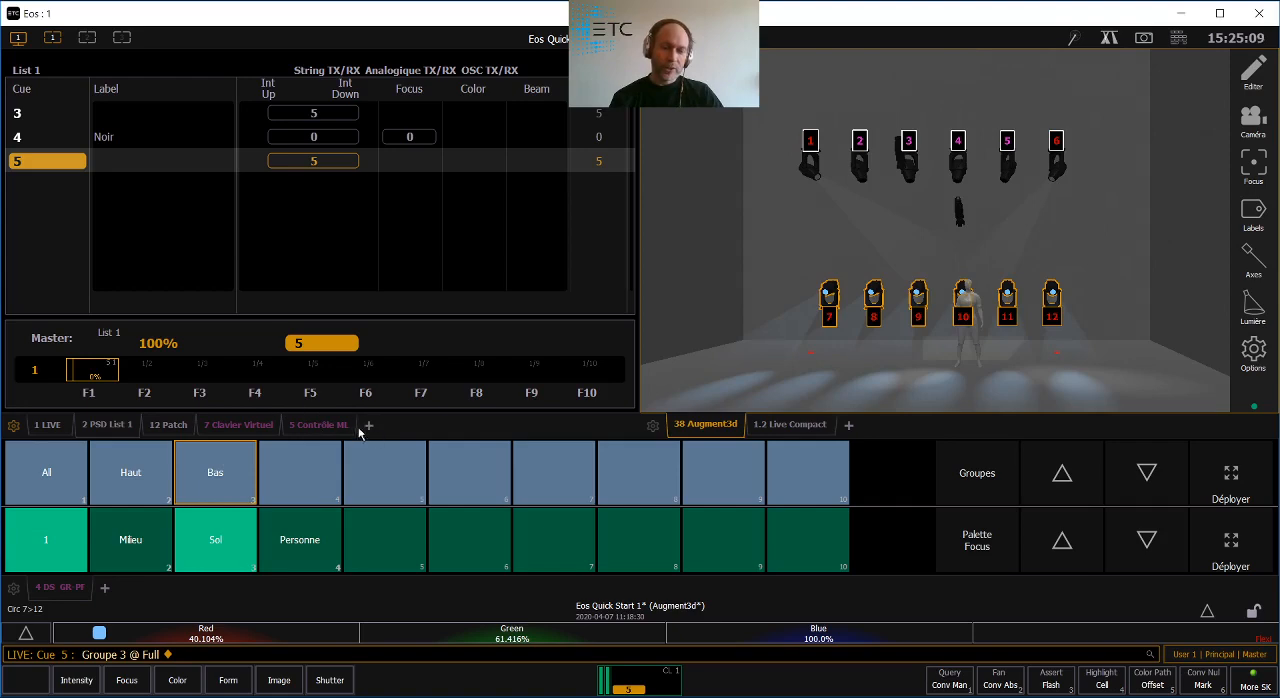
{"action": "left_click", "coordinate": [326, 430]}
{"action": "left_click_drag", "start_coordinate": [197, 350], "coordinate": [244, 337]}
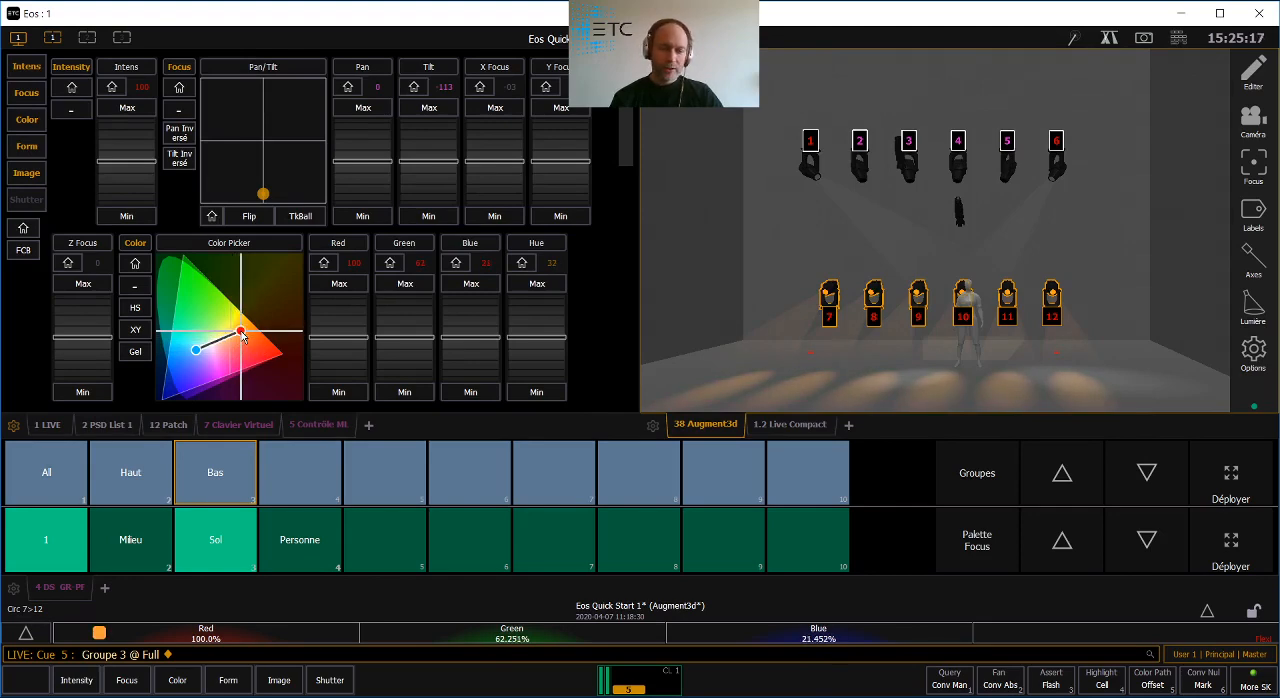
- Record the look as cue 6 with a time of 8 seconds
{"action": "type", "text": "r6"}
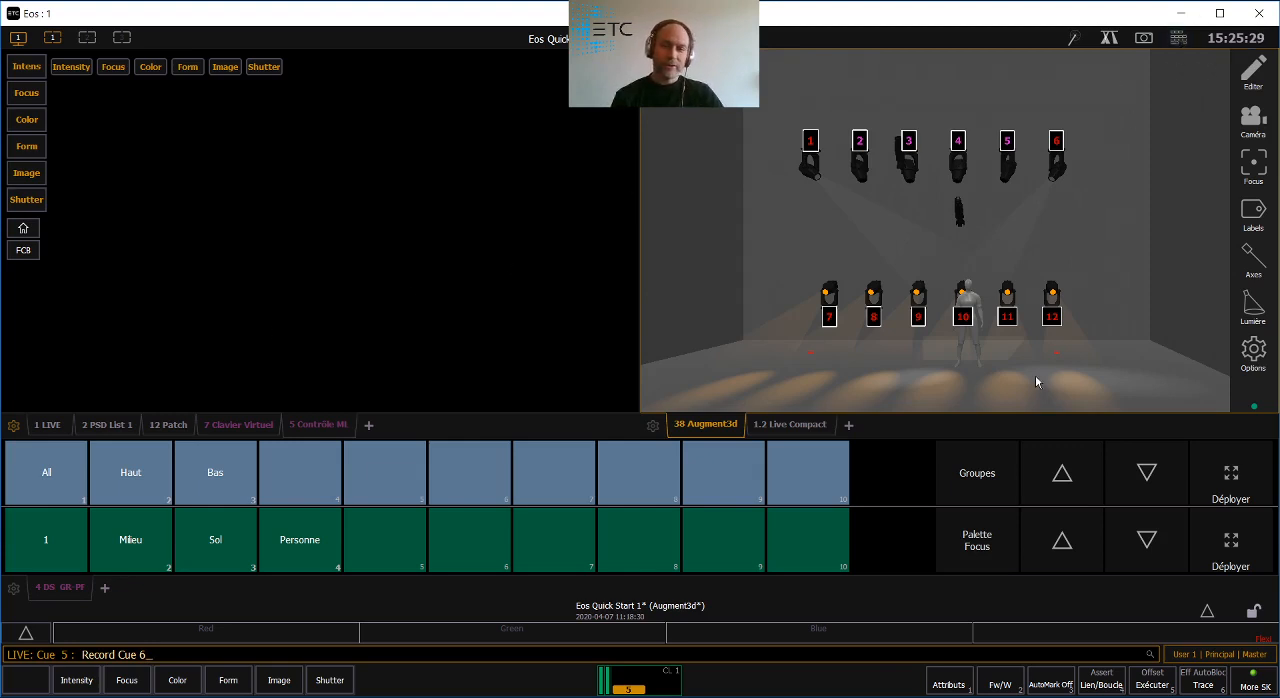
{"action": "key", "text": "t"}
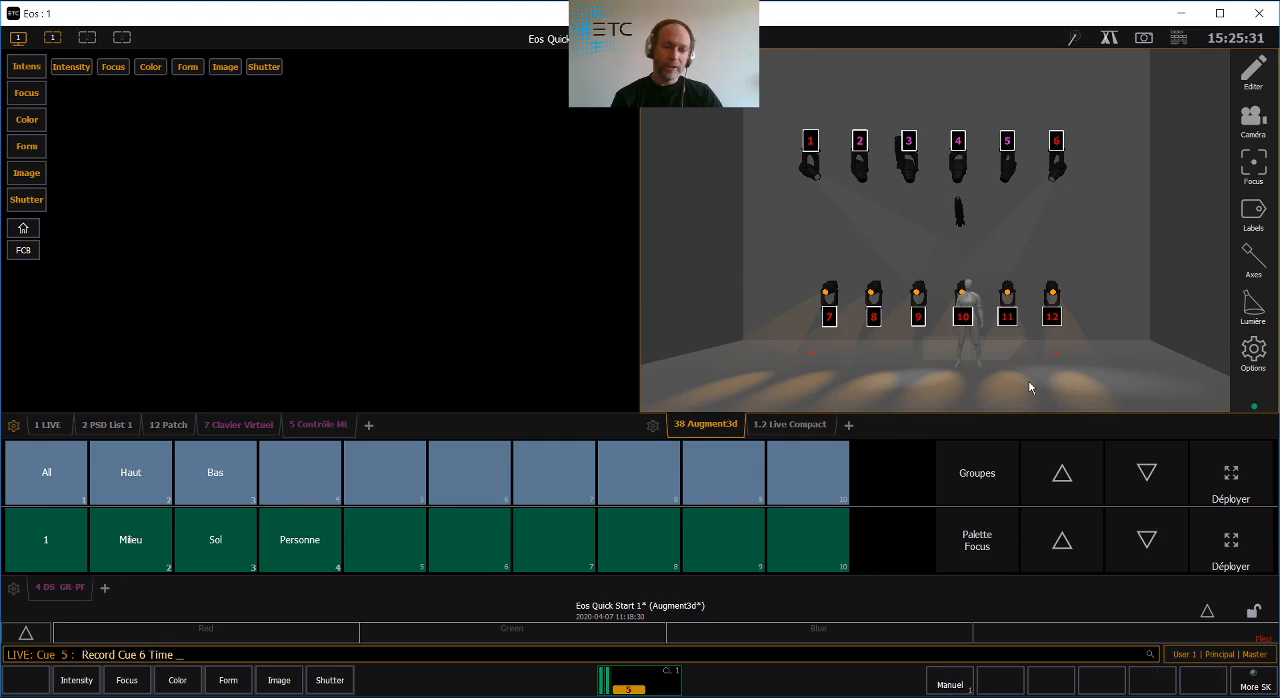
{"action": "type", "text": "8"}
{"action": "key", "text": "Return"}
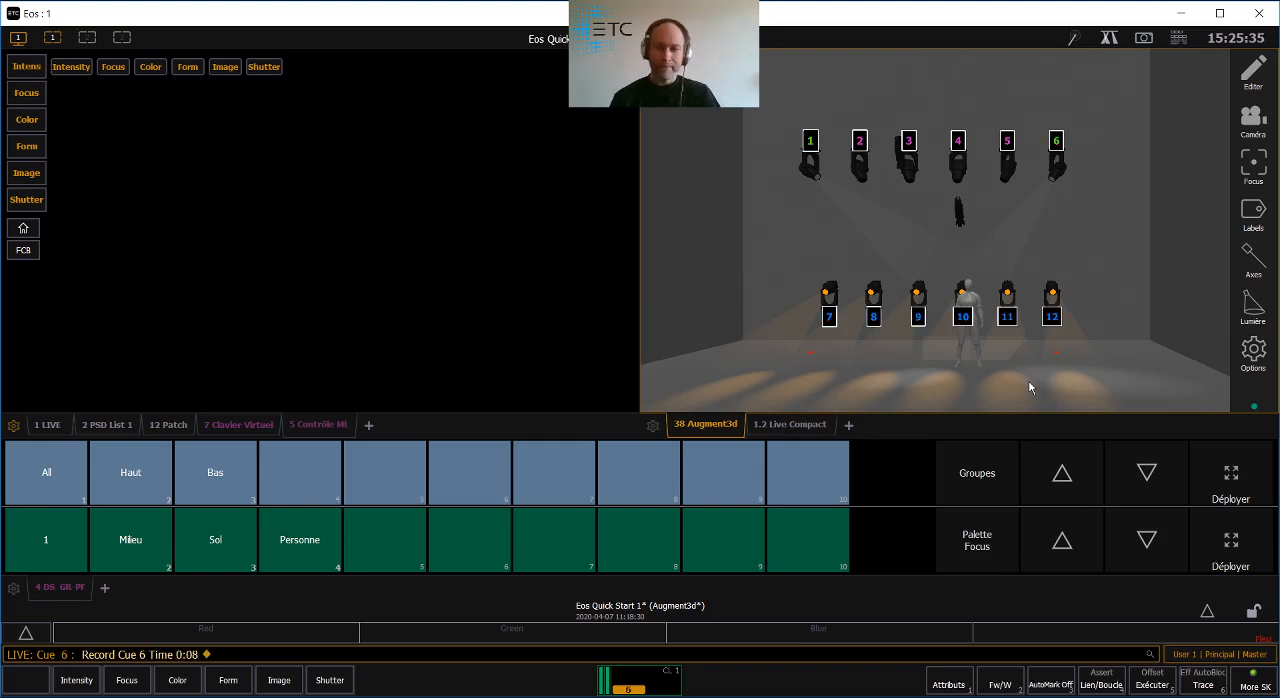
- Show the cue list, step back to cue 5 and play cue 6 to check the transition
{"action": "left_click", "coordinate": [93, 425]}
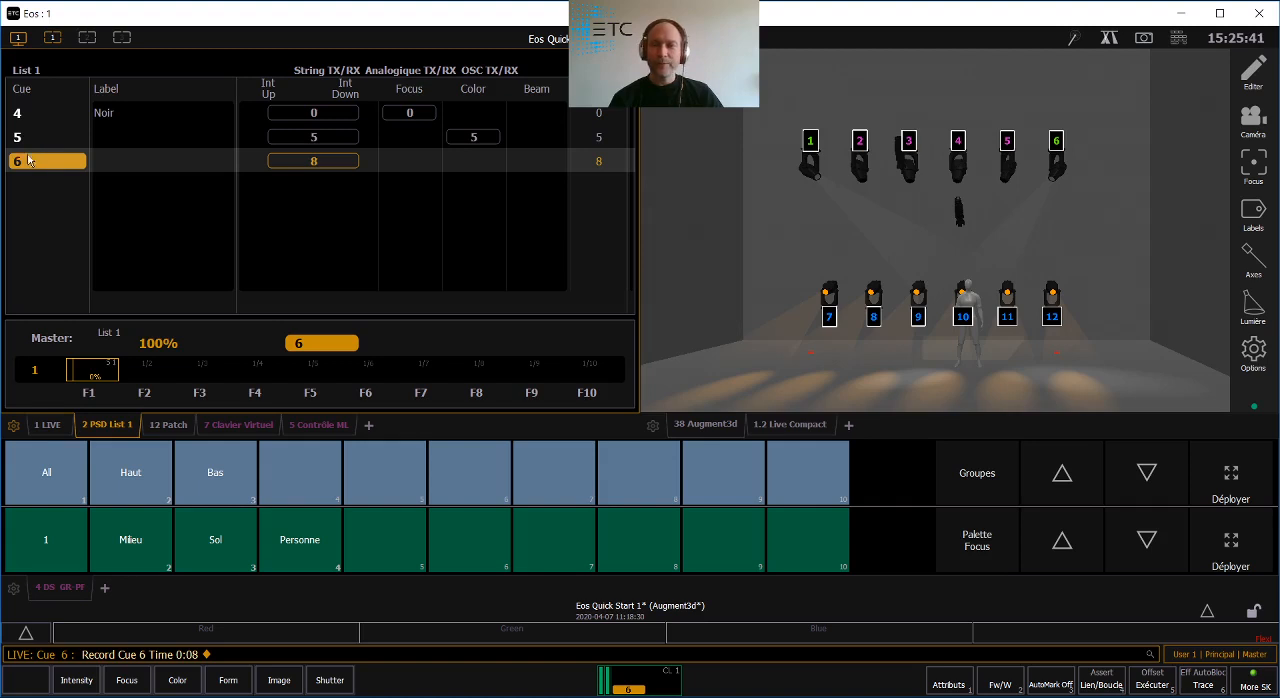
{"action": "key", "text": "F11"}
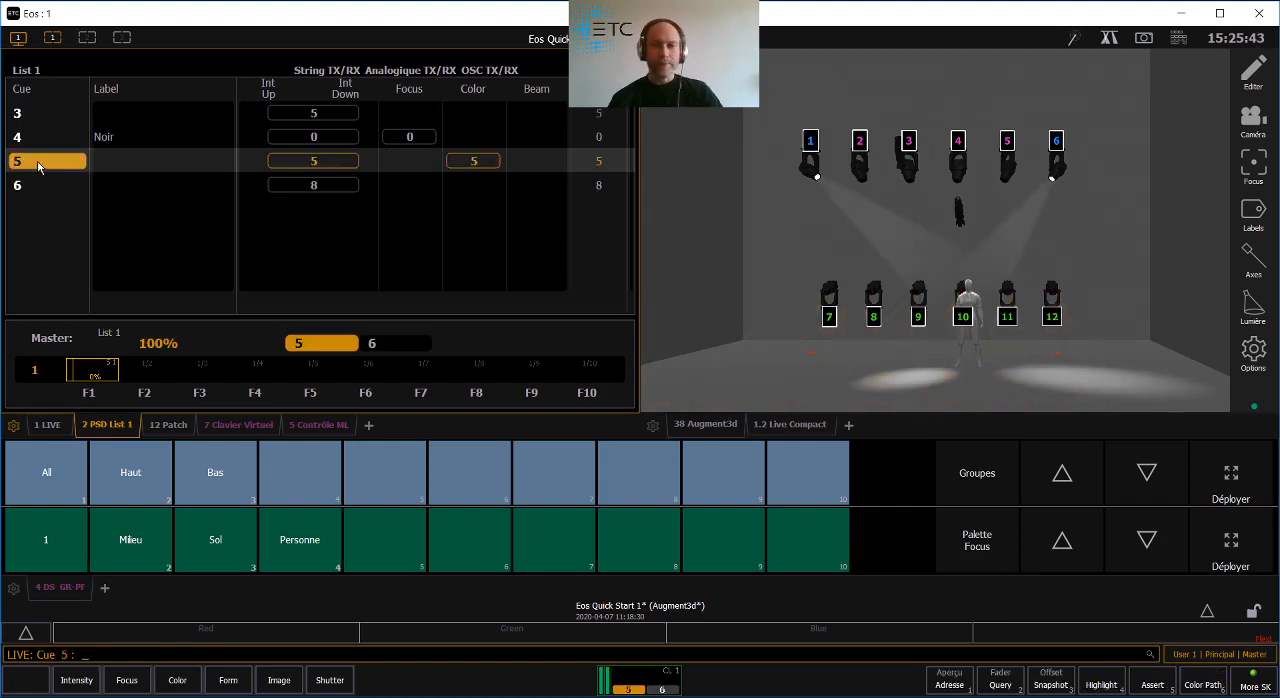
{"action": "key", "text": "F12"}
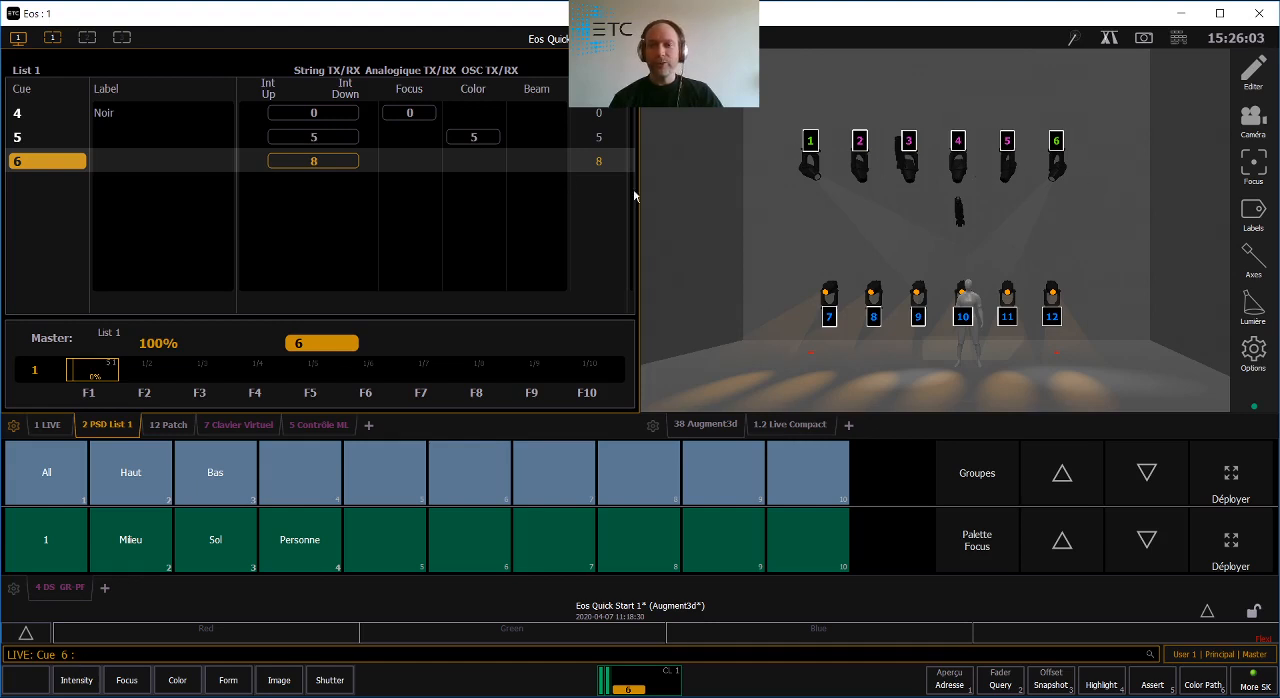
- Set cue 6's intensity times to 3 seconds up and 10 seconds down
{"action": "left_click", "coordinate": [295, 166]}
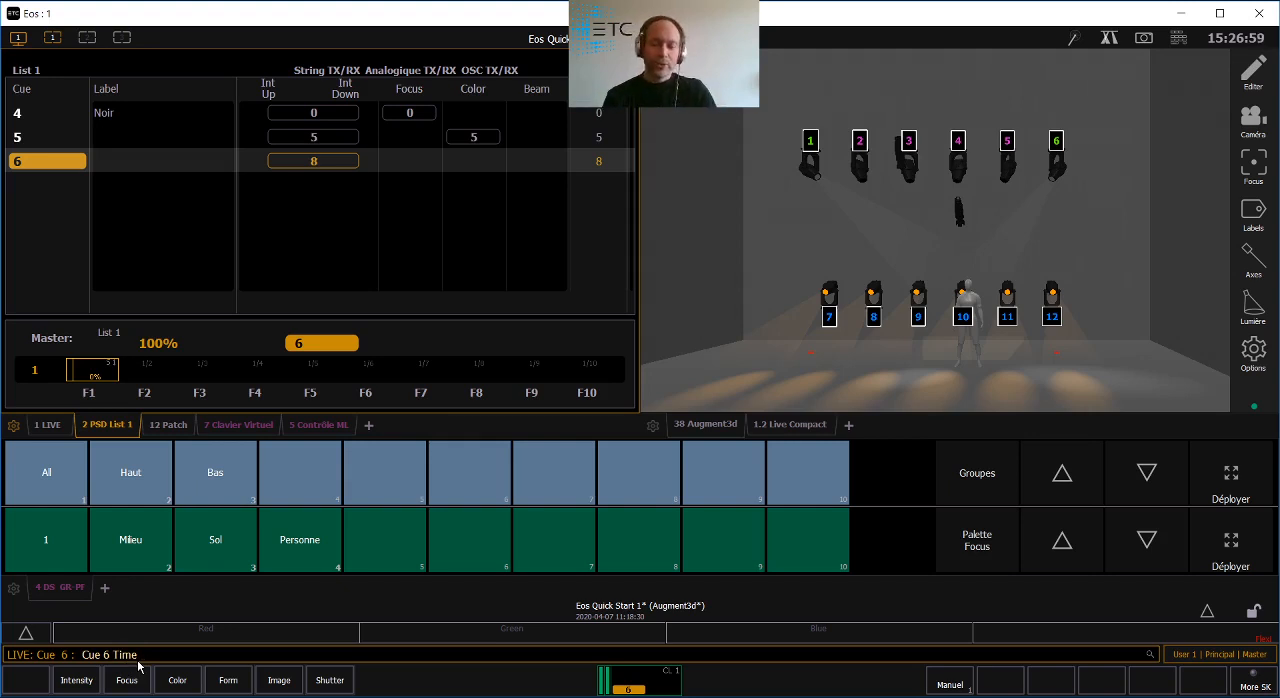
{"action": "type", "text": "3 / _"}
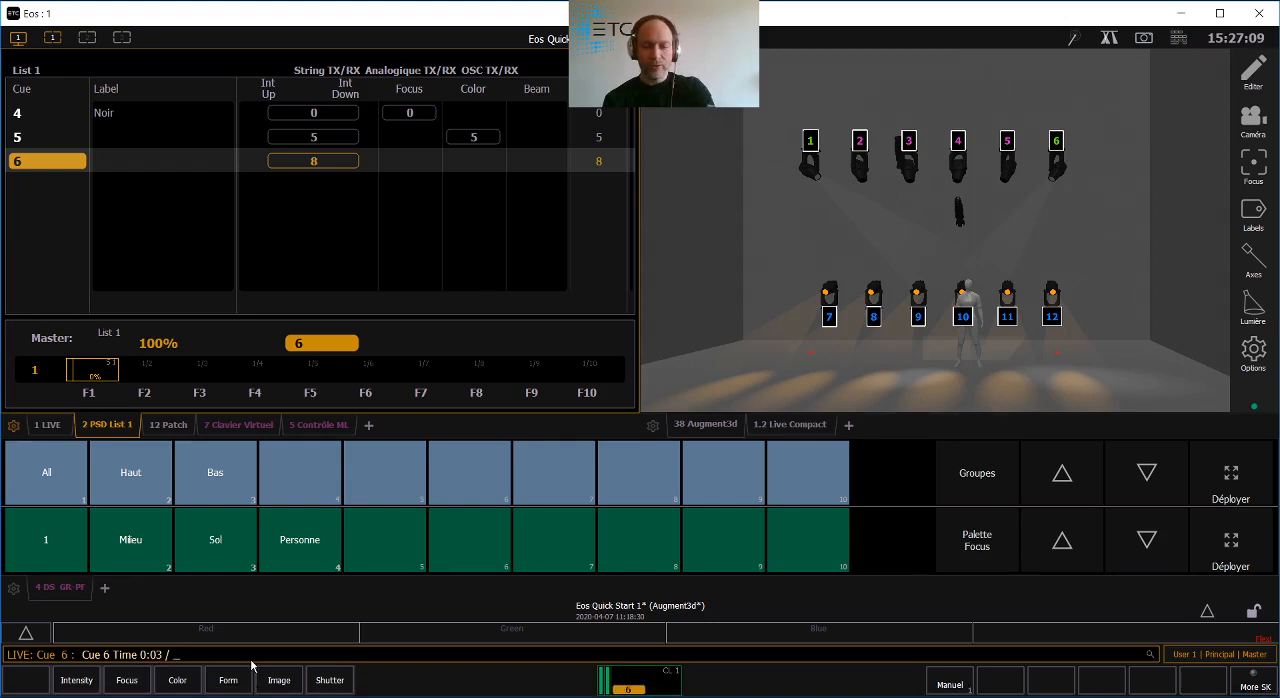
{"action": "type", "text": "10"}
{"action": "key", "text": "Return"}
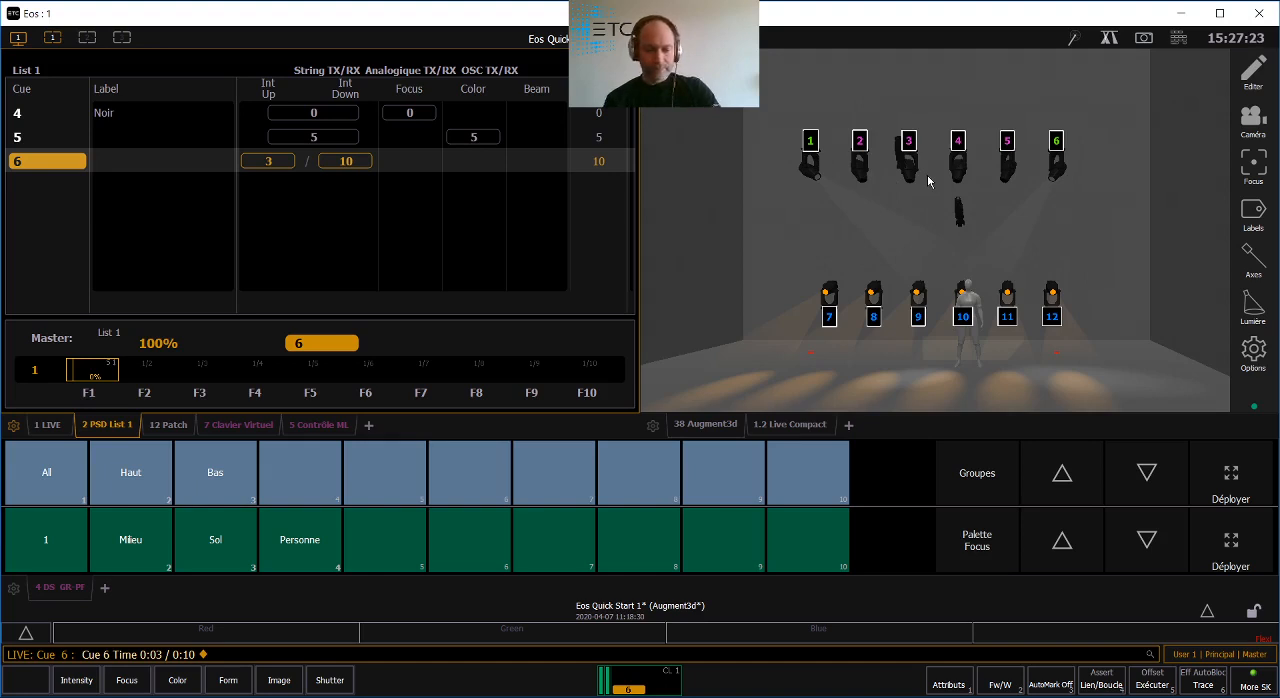
- Bring circuits 2 through 5 to Full
{"action": "type", "text": "2t5af"}
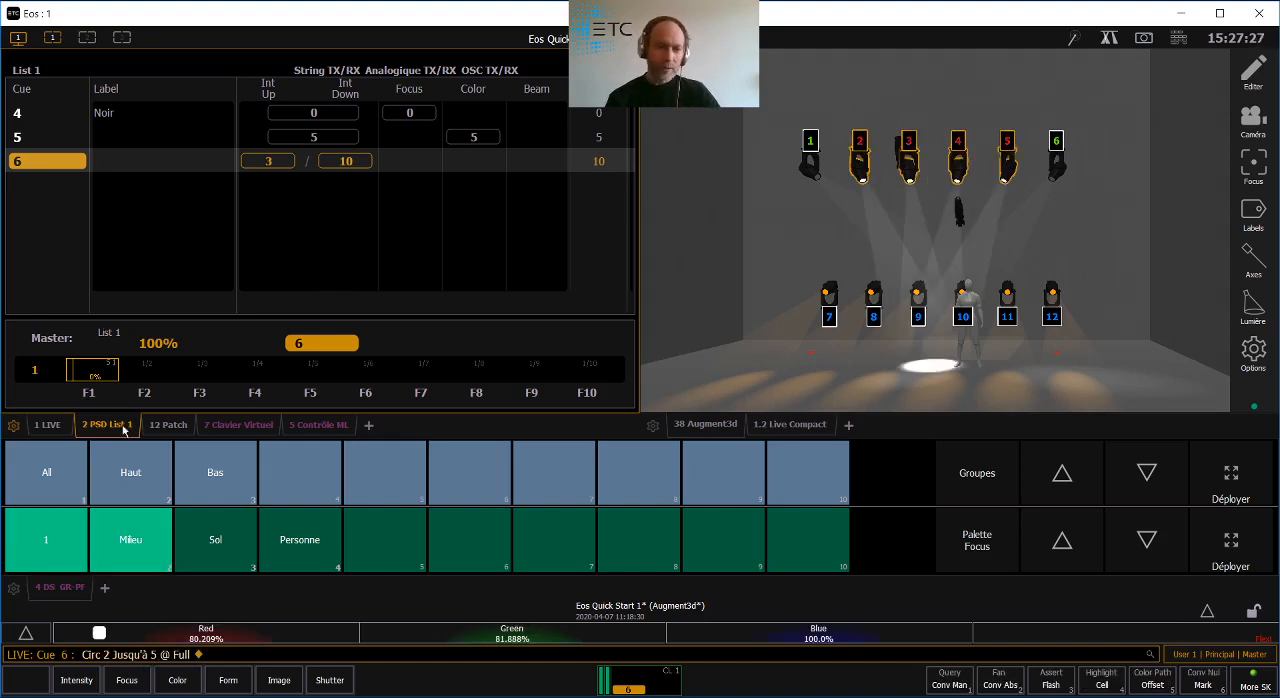
- Recall focus palette Milieu and switch to focus palette 1 on circuits 2 through 5, and lower their tilt to -113
{"action": "left_click", "coordinate": [122, 548]}
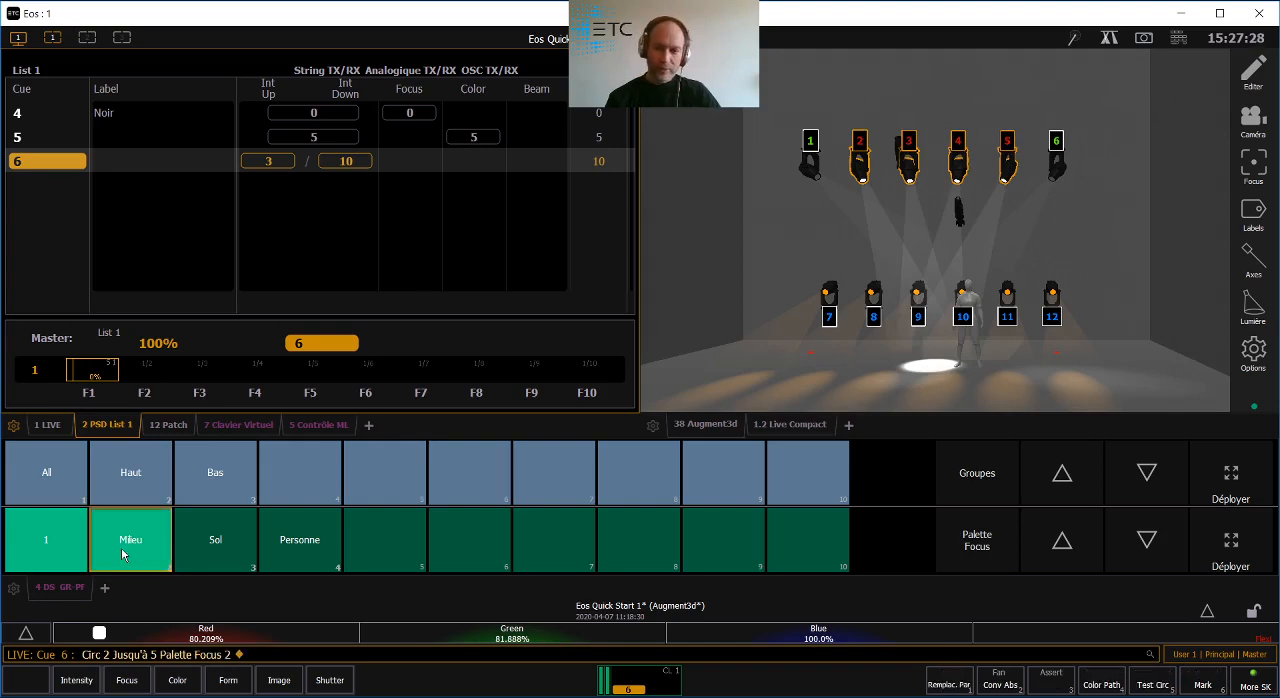
{"action": "left_click", "coordinate": [43, 545]}
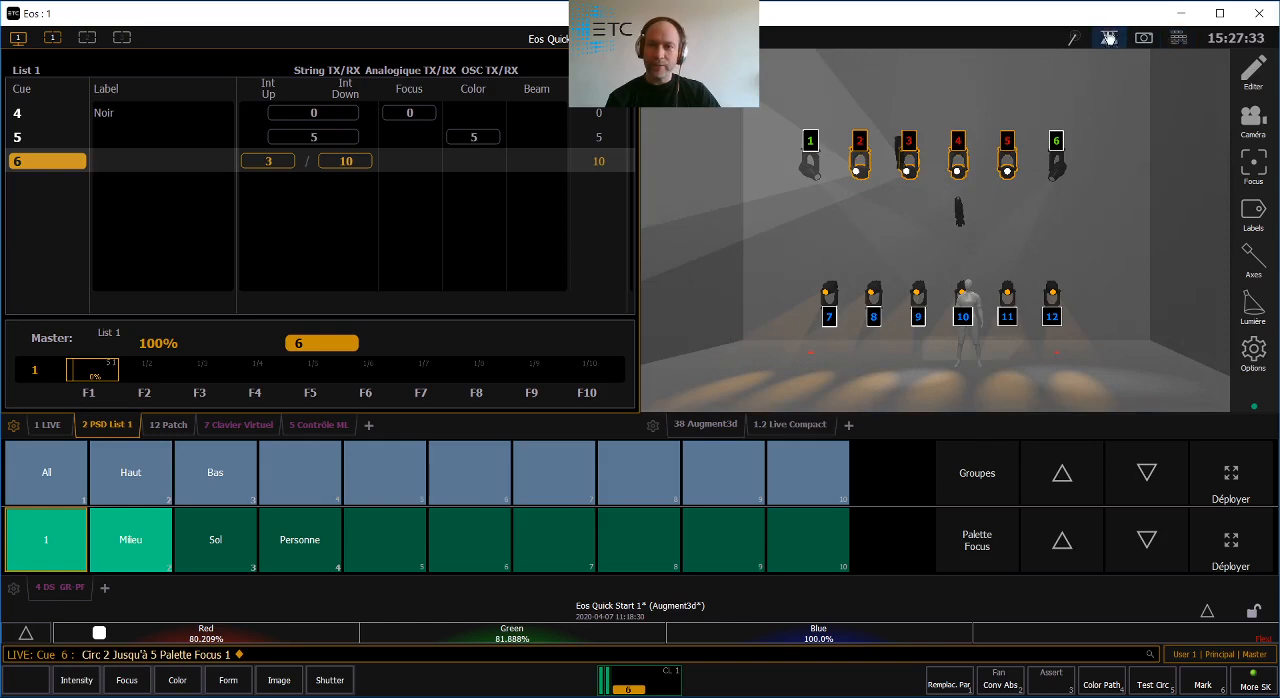
{"action": "left_click", "coordinate": [1109, 37]}
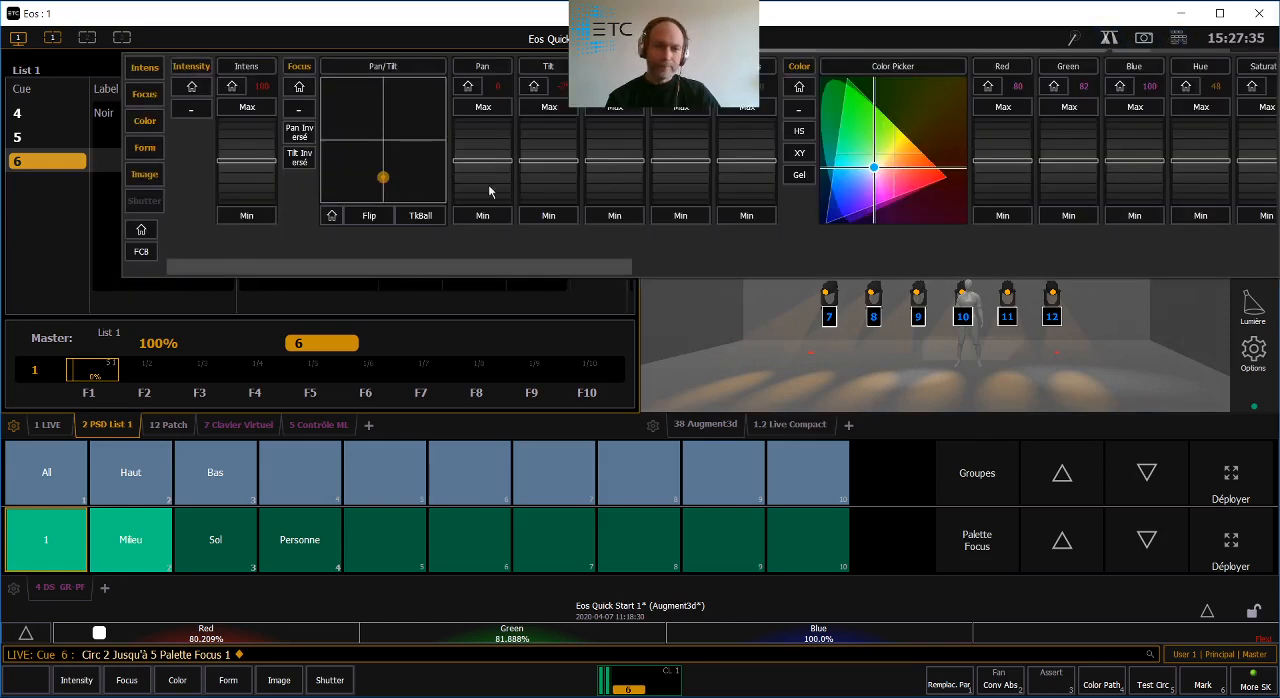
{"action": "scroll", "coordinate": [540, 190], "scroll_direction": "down", "scroll_amount": 3}
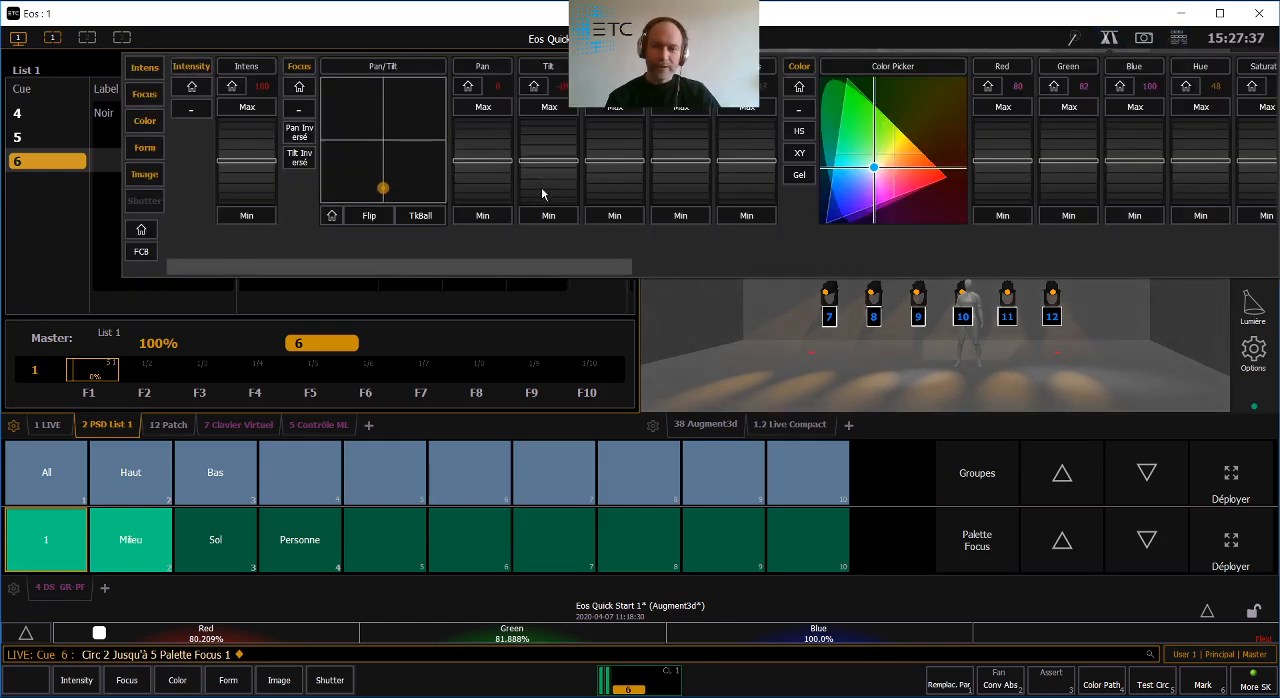
{"action": "scroll", "coordinate": [541, 187], "scroll_direction": "down", "scroll_amount": 2}
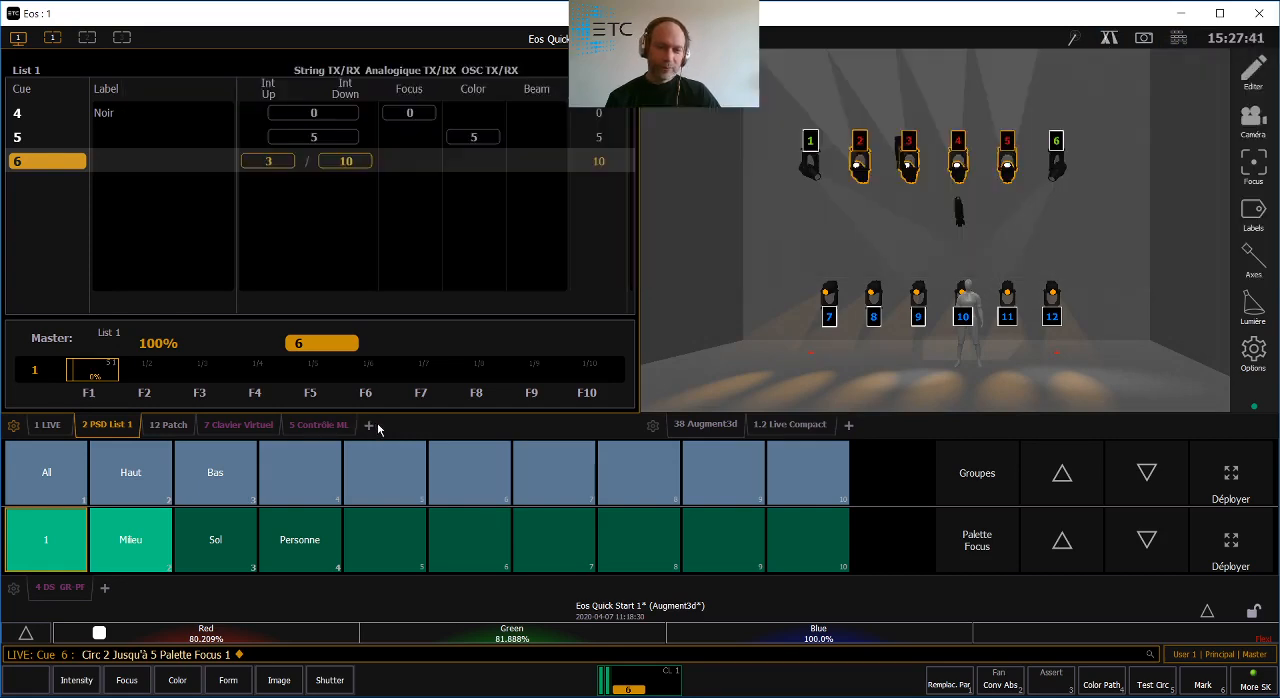
- Raise the tilt of circuits 2 through 5 to about 47 so they aim at the back wall, and nudge their pan slightly
{"action": "left_click", "coordinate": [330, 428]}
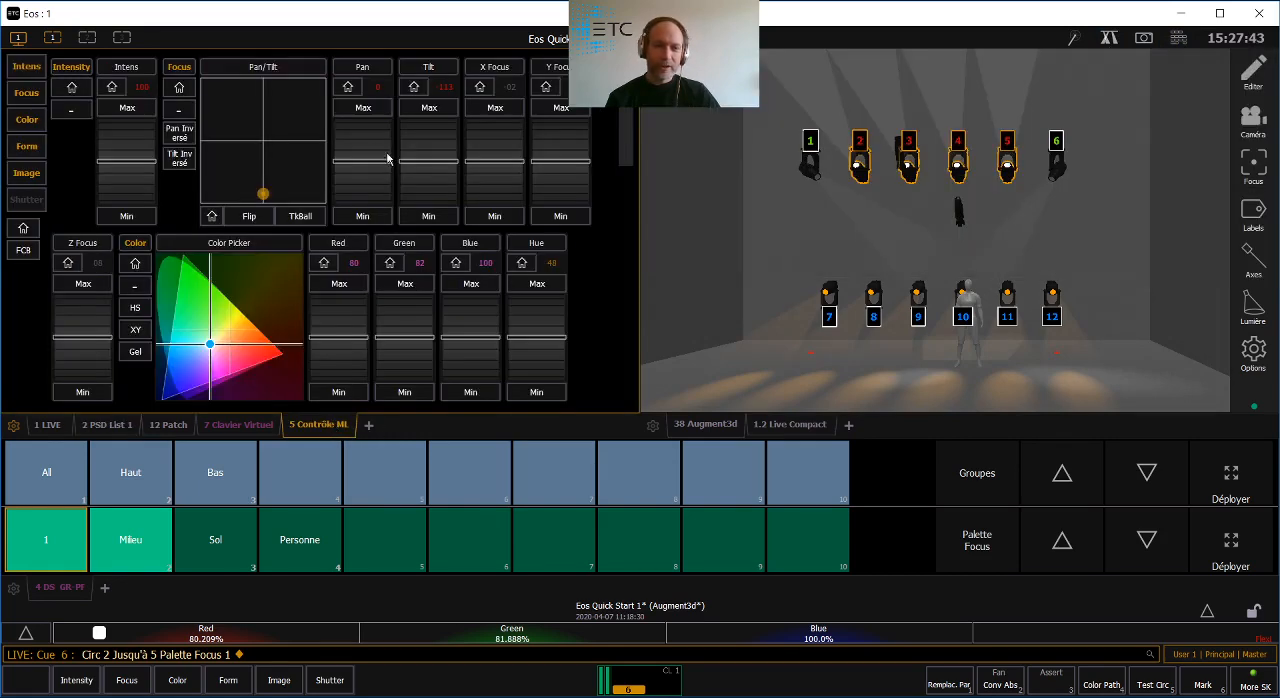
{"action": "scroll", "coordinate": [432, 152], "scroll_direction": "up", "scroll_amount": 4}
{"action": "scroll", "coordinate": [432, 152], "scroll_direction": "up", "scroll_amount": 6}
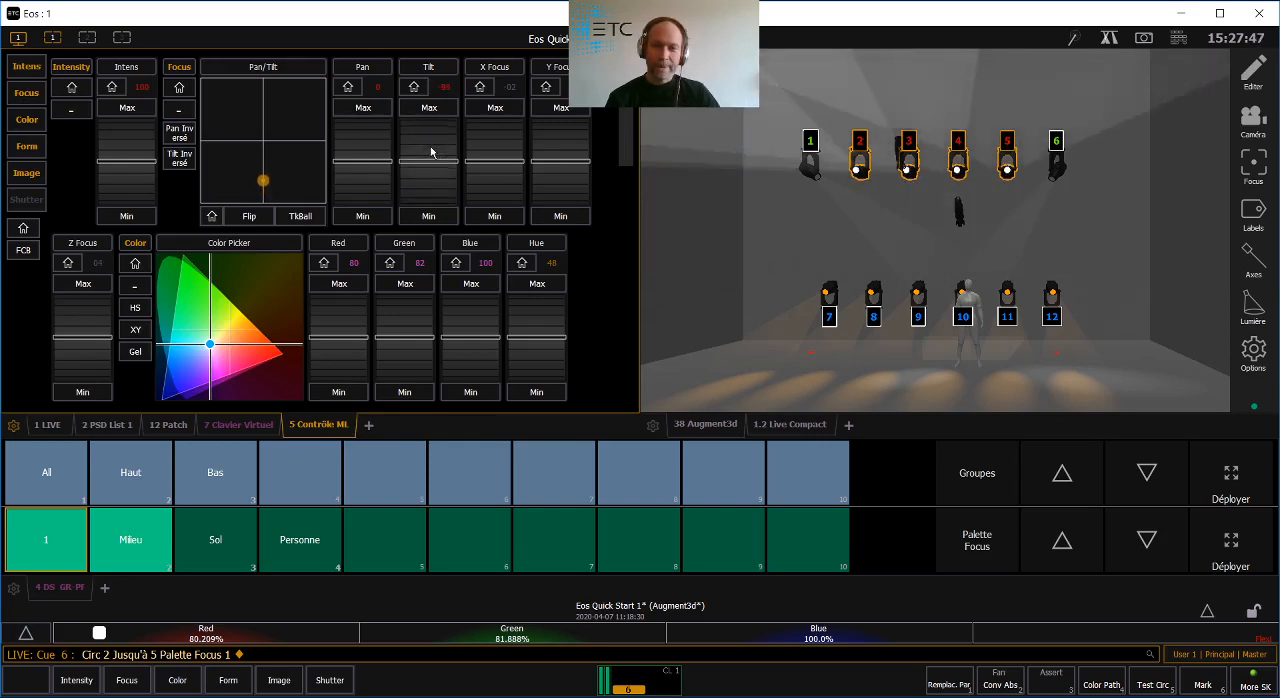
{"action": "scroll", "coordinate": [432, 152], "scroll_direction": "up", "scroll_amount": 9}
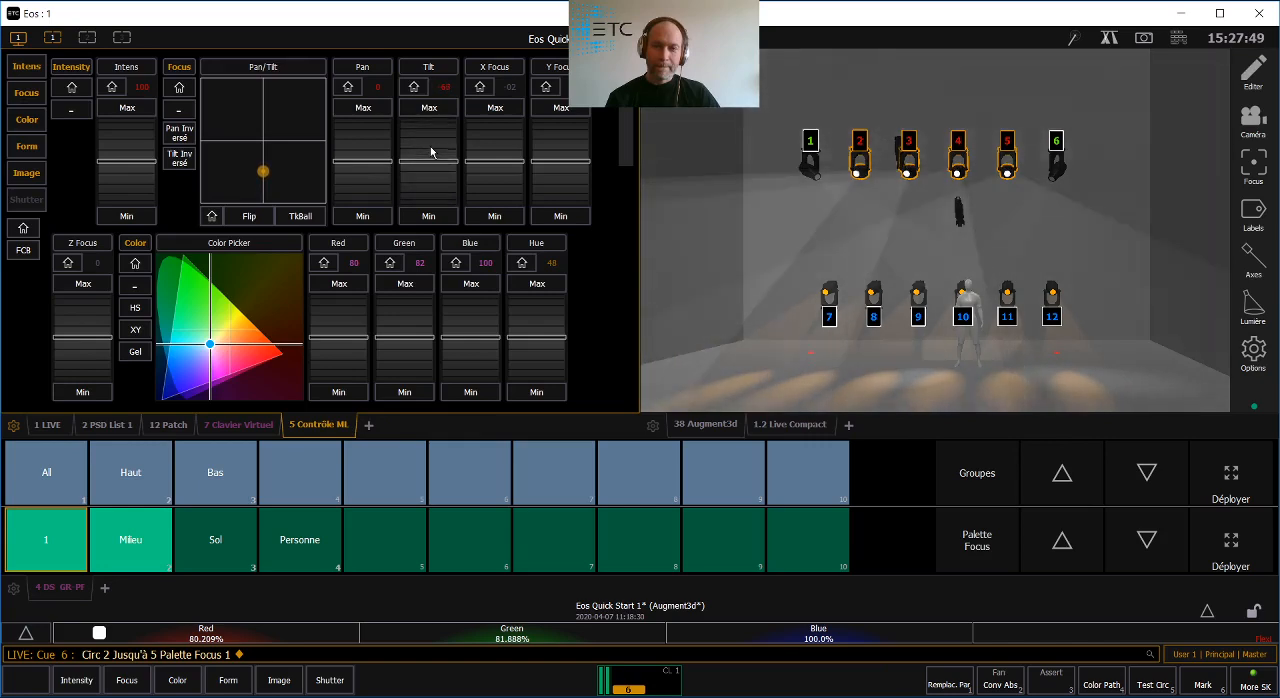
{"action": "scroll", "coordinate": [432, 152], "scroll_direction": "up", "scroll_amount": 4}
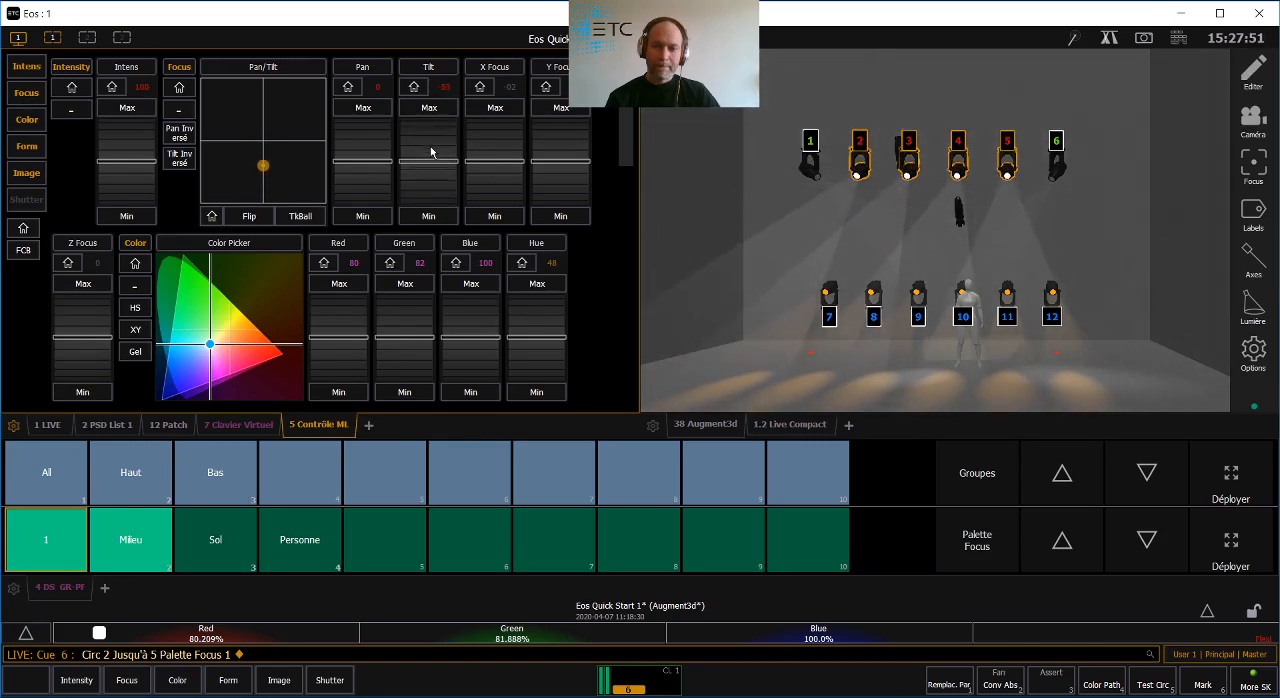
{"action": "scroll", "coordinate": [432, 152], "scroll_direction": "up", "scroll_amount": 4}
{"action": "scroll", "coordinate": [431, 151], "scroll_direction": "up", "scroll_amount": 5}
{"action": "scroll", "coordinate": [431, 151], "scroll_direction": "up", "scroll_amount": 10}
{"action": "scroll", "coordinate": [433, 146], "scroll_direction": "up", "scroll_amount": 14}
{"action": "scroll", "coordinate": [432, 146], "scroll_direction": "up", "scroll_amount": 1}
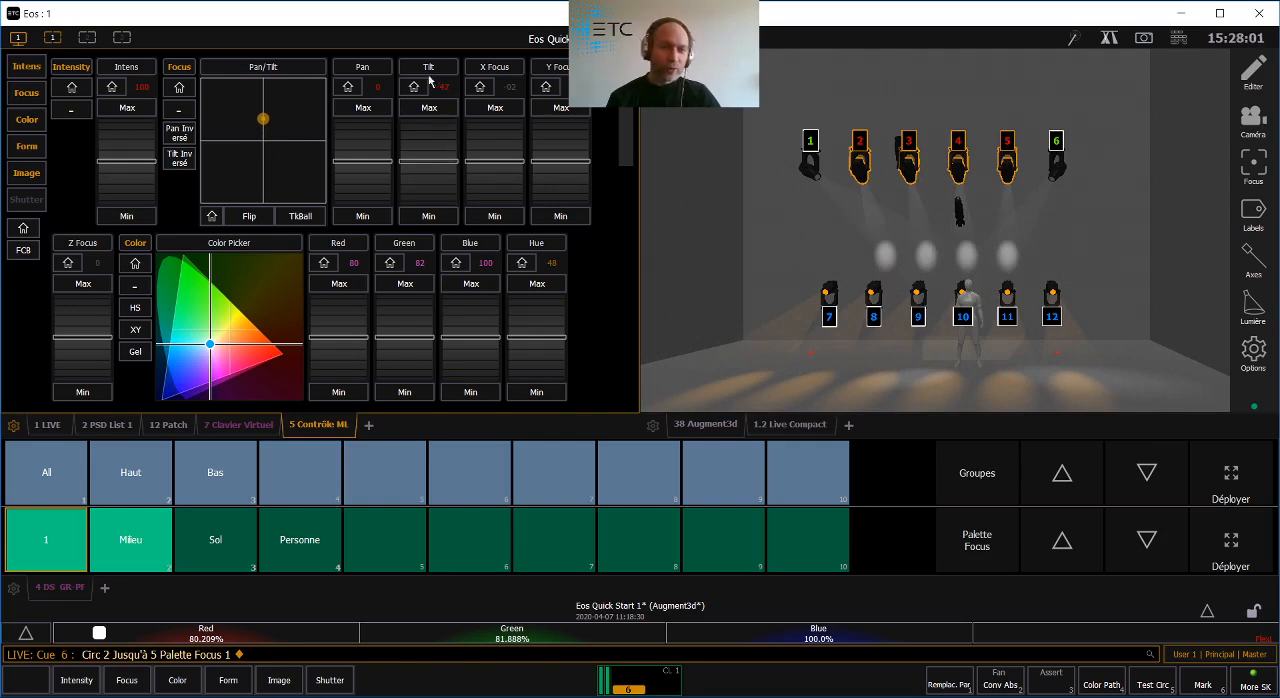
{"action": "scroll", "coordinate": [386, 140], "scroll_direction": "up", "scroll_amount": 1}
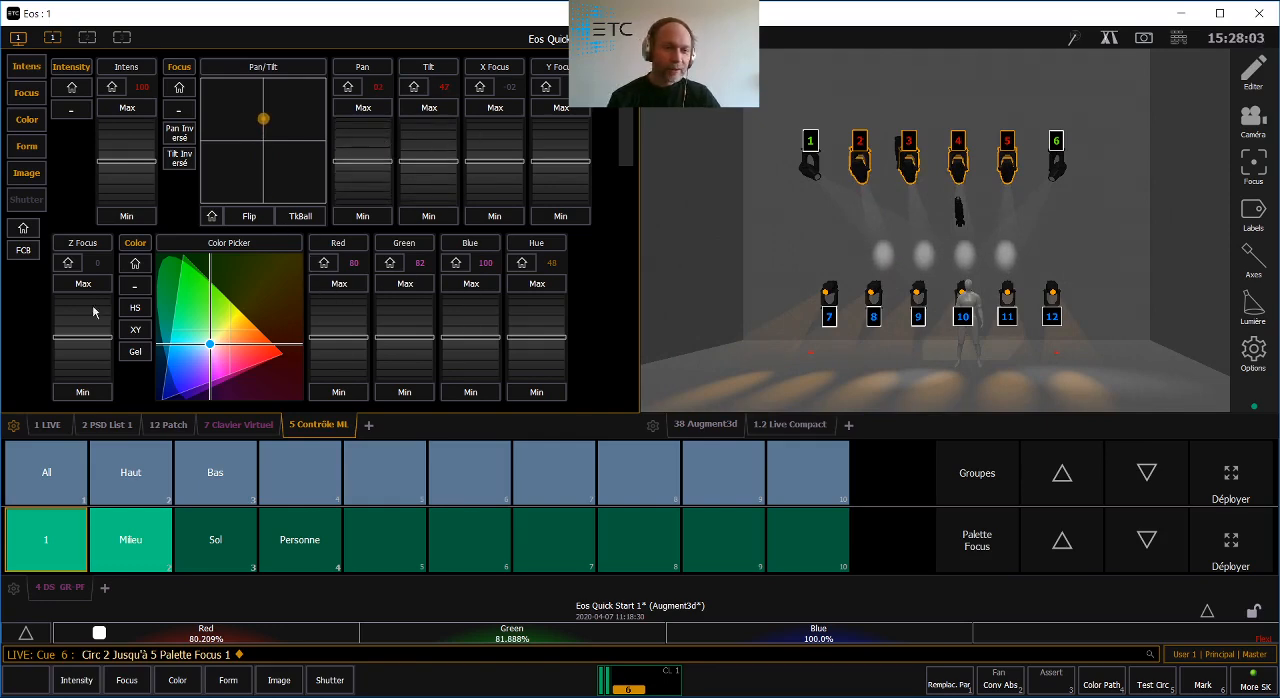
- Set the zoom of circuits 2 through 5 to Full
{"action": "left_click_drag", "start_coordinate": [627, 165], "coordinate": [592, 302]}
{"action": "scroll", "coordinate": [592, 302], "scroll_direction": "down", "scroll_amount": 1}
{"action": "scroll", "coordinate": [592, 309], "scroll_direction": "down", "scroll_amount": 7}
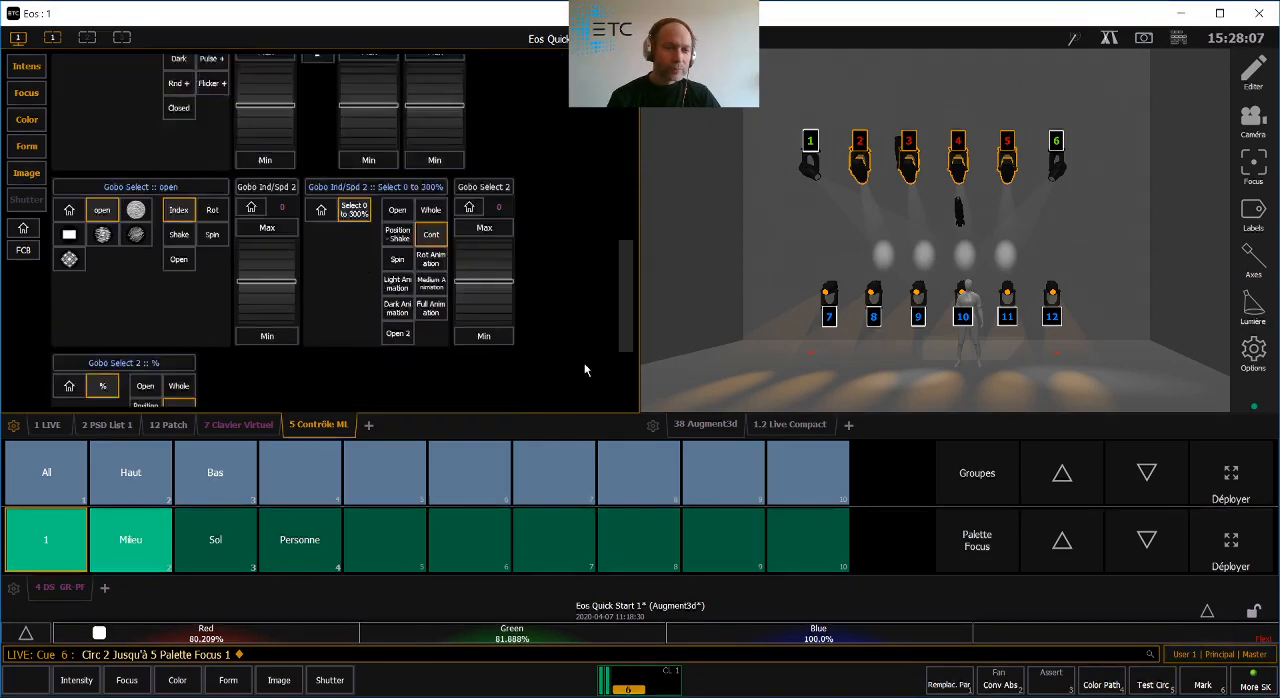
{"action": "scroll", "coordinate": [583, 385], "scroll_direction": "up", "scroll_amount": 7}
{"action": "scroll", "coordinate": [594, 280], "scroll_direction": "up", "scroll_amount": 6}
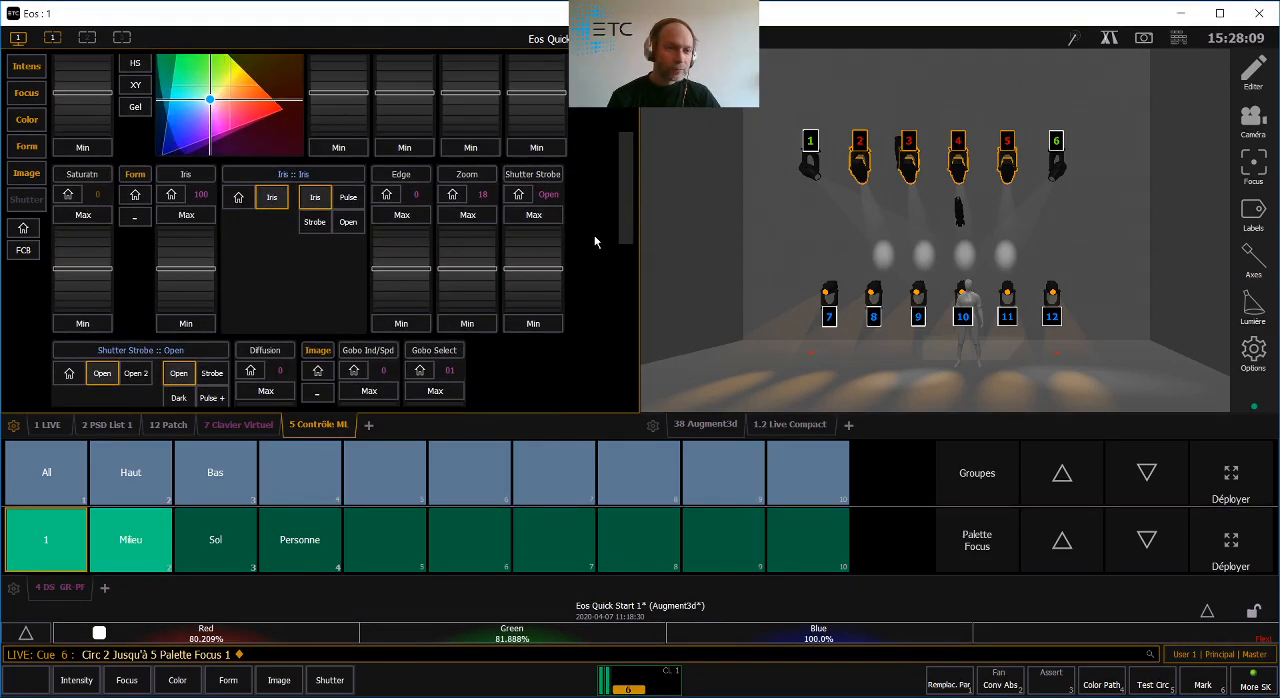
{"action": "left_click", "coordinate": [467, 229]}
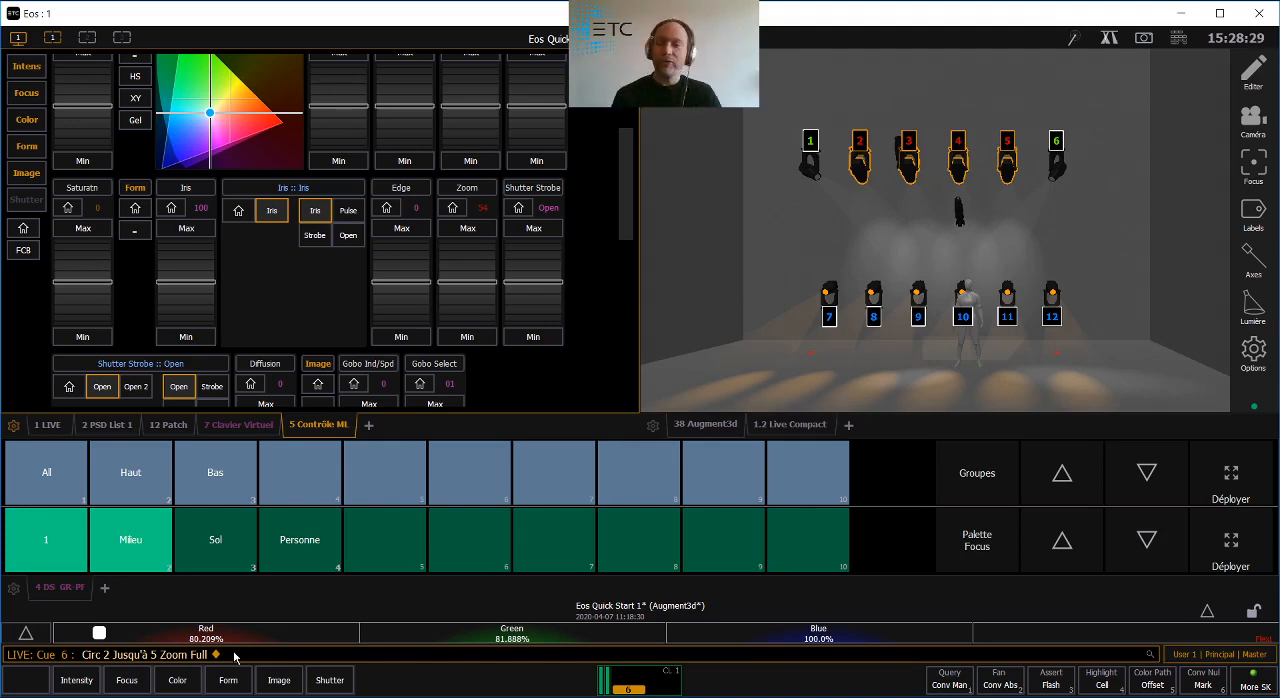
- Review the command history through Undo and leave it without undoing anything
{"action": "left_click", "coordinate": [1178, 38]}
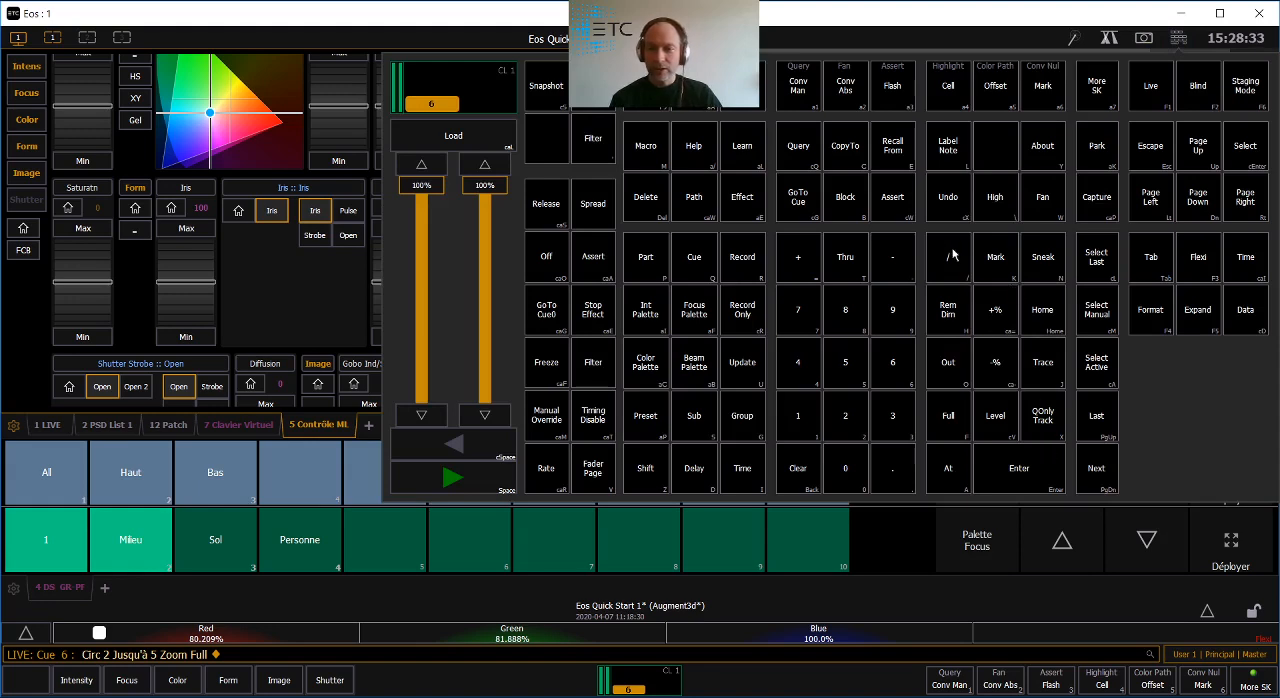
{"action": "left_click", "coordinate": [948, 197]}
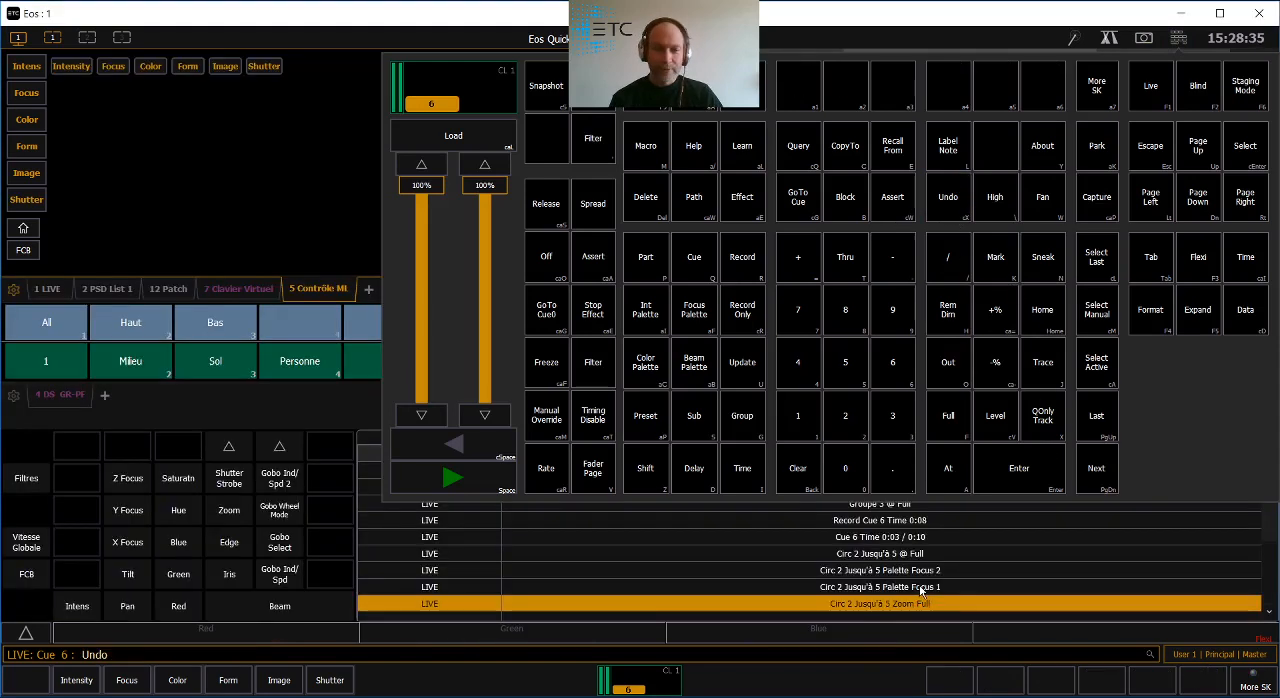
{"action": "left_click", "coordinate": [320, 409]}
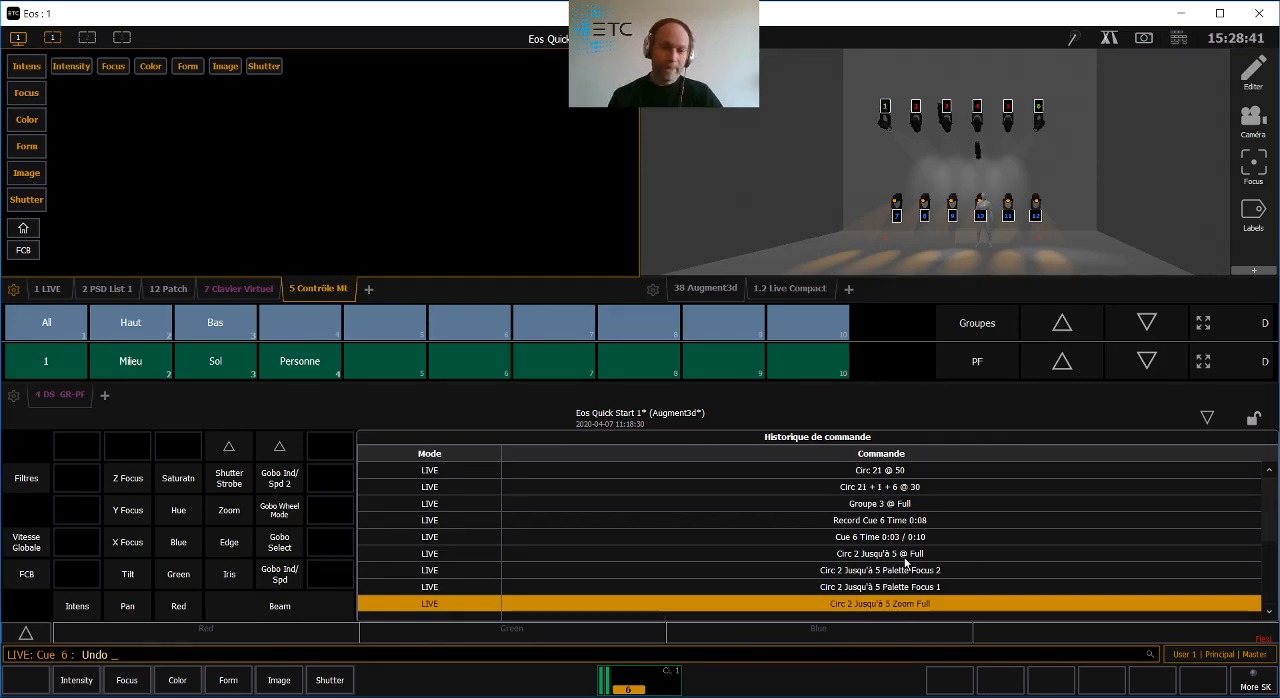
{"action": "key", "text": "Escape"}
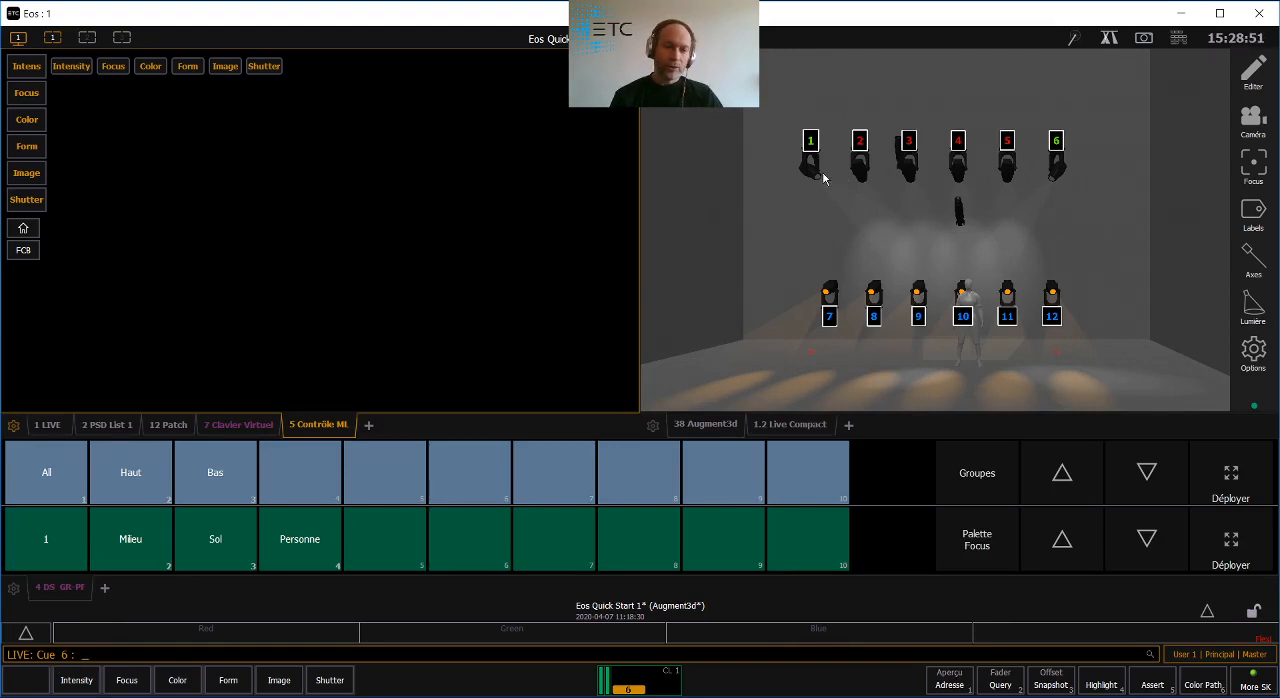
- Record the position of circuits 2, 22 and 3 through 5 as focus palette 5 and label it Fond
{"action": "left_click_drag", "start_coordinate": [838, 106], "coordinate": [1001, 189]}
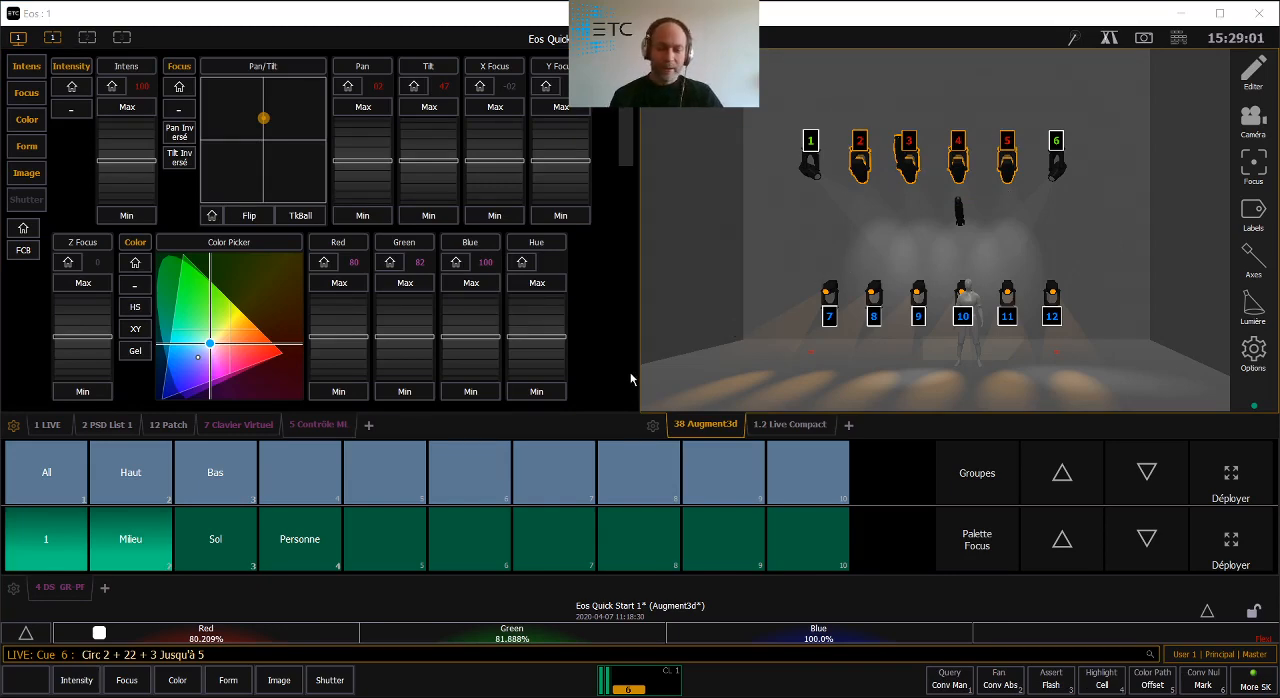
{"action": "key", "text": "r"}
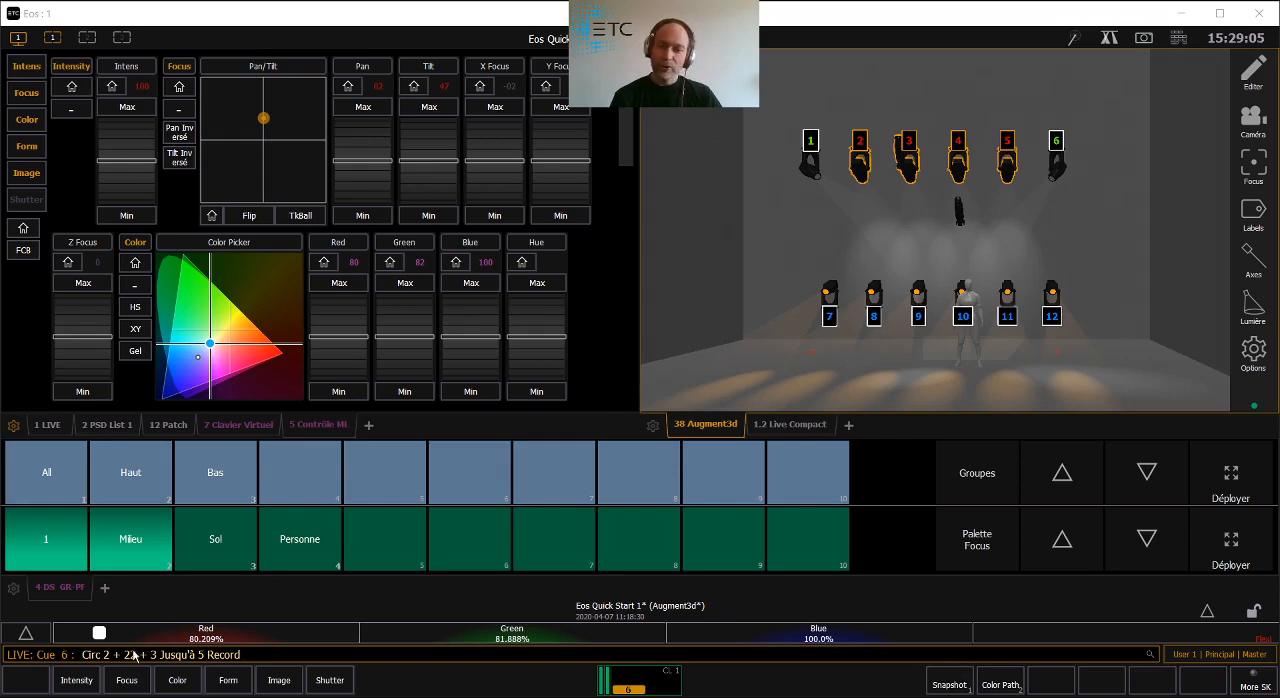
{"action": "left_click", "coordinate": [388, 540]}
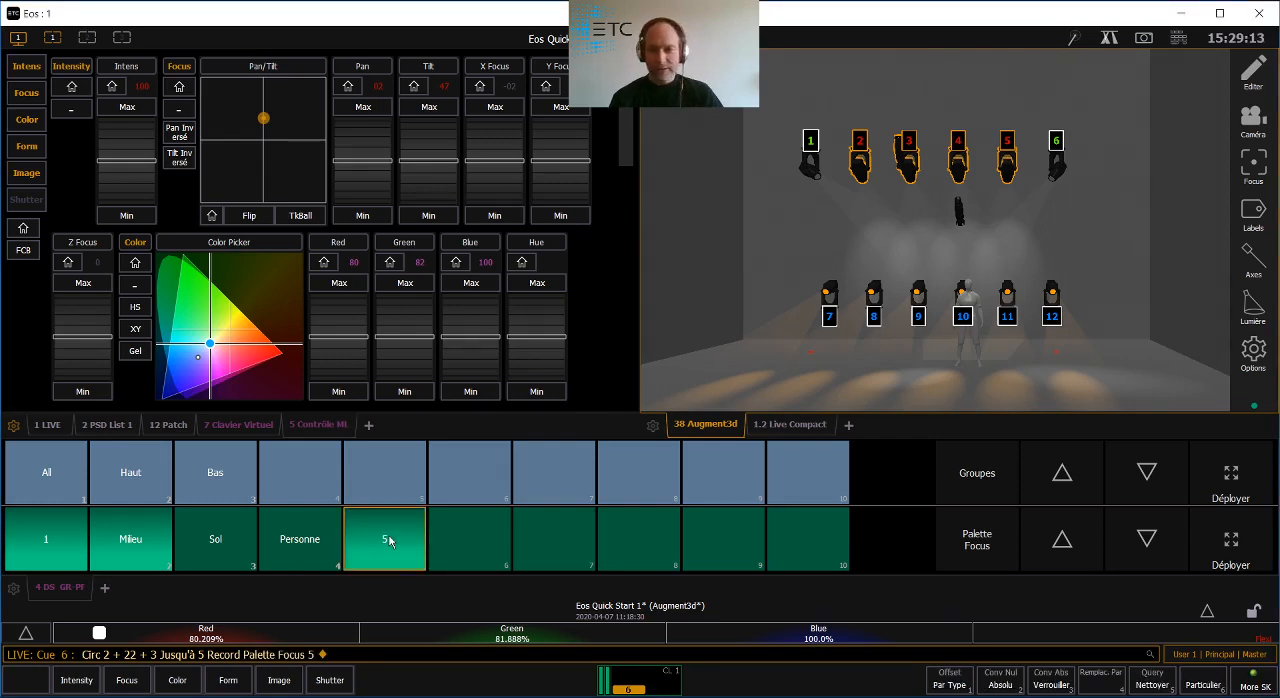
{"action": "type", "text": "l "}
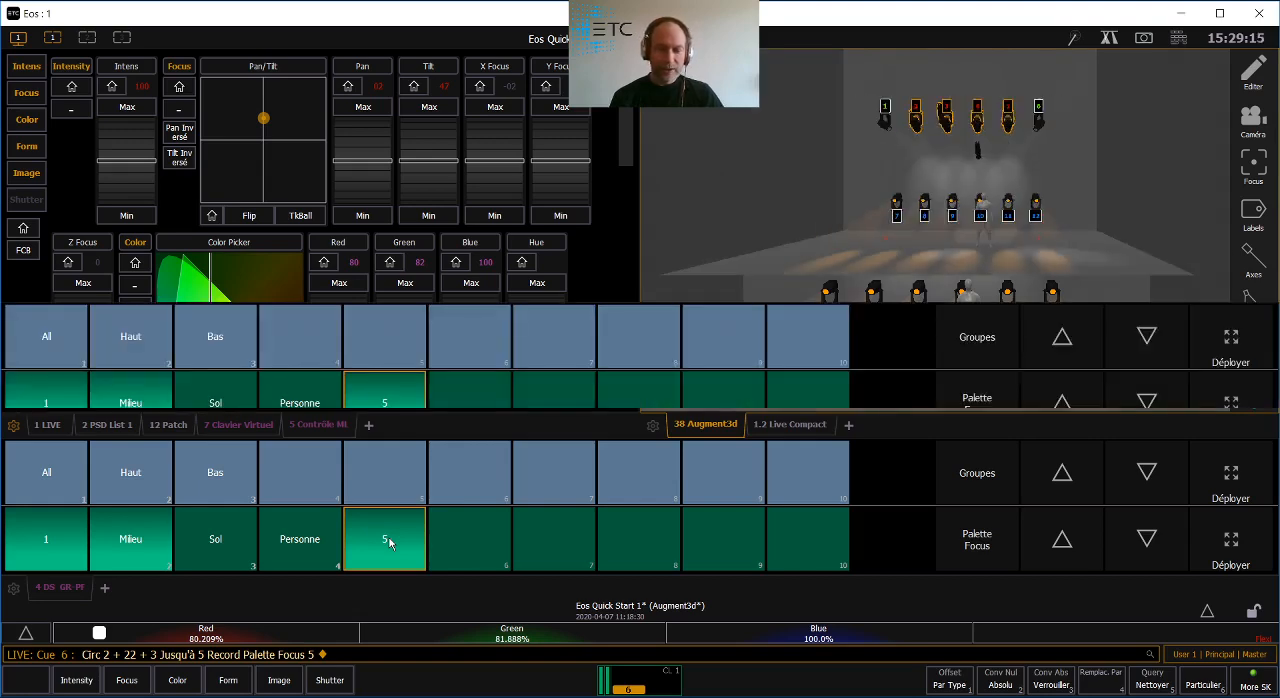
{"action": "type", "text": "Fond"}
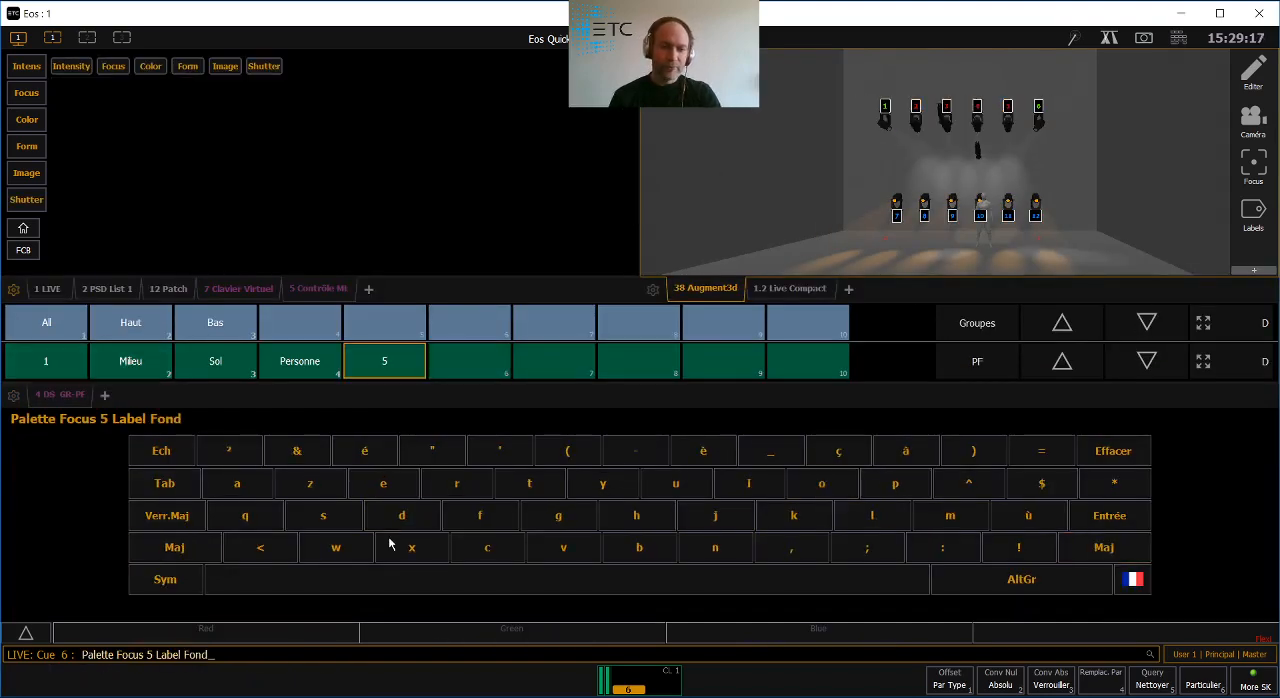
{"action": "key", "text": "Return"}
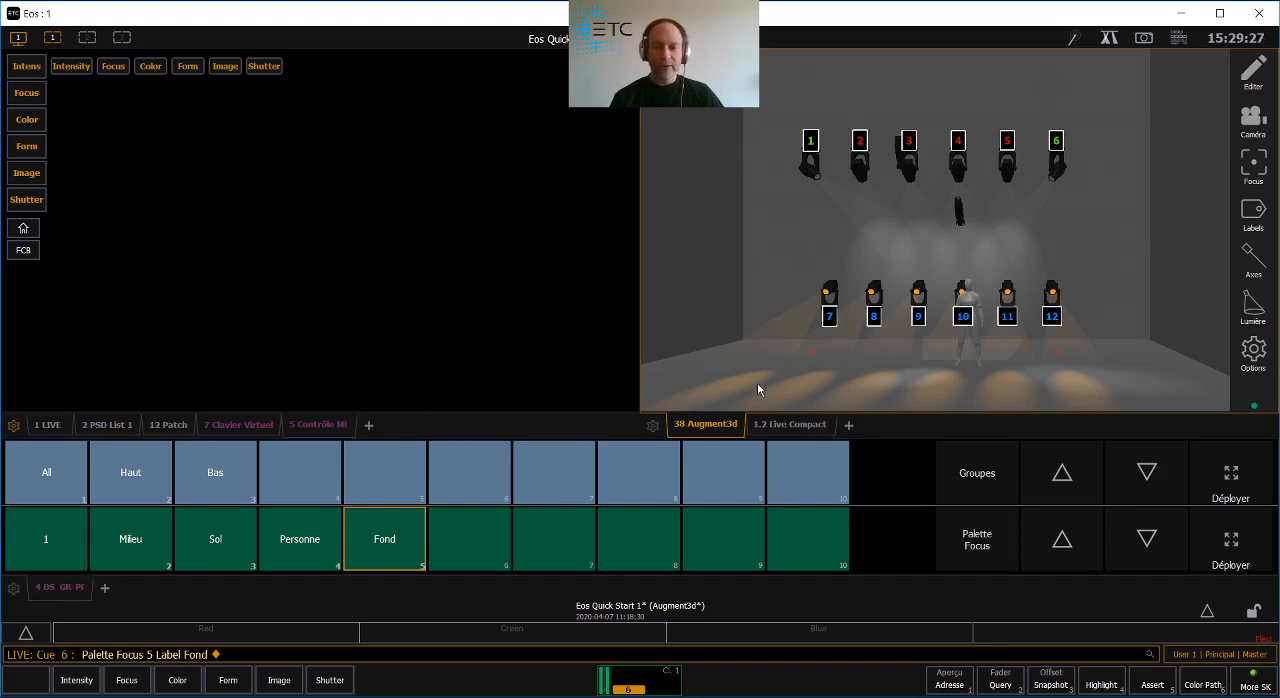
- Take group 3 (Bas) to Out and apply the decor grid gobo to circuits 2 through 5
{"action": "left_click", "coordinate": [226, 478]}
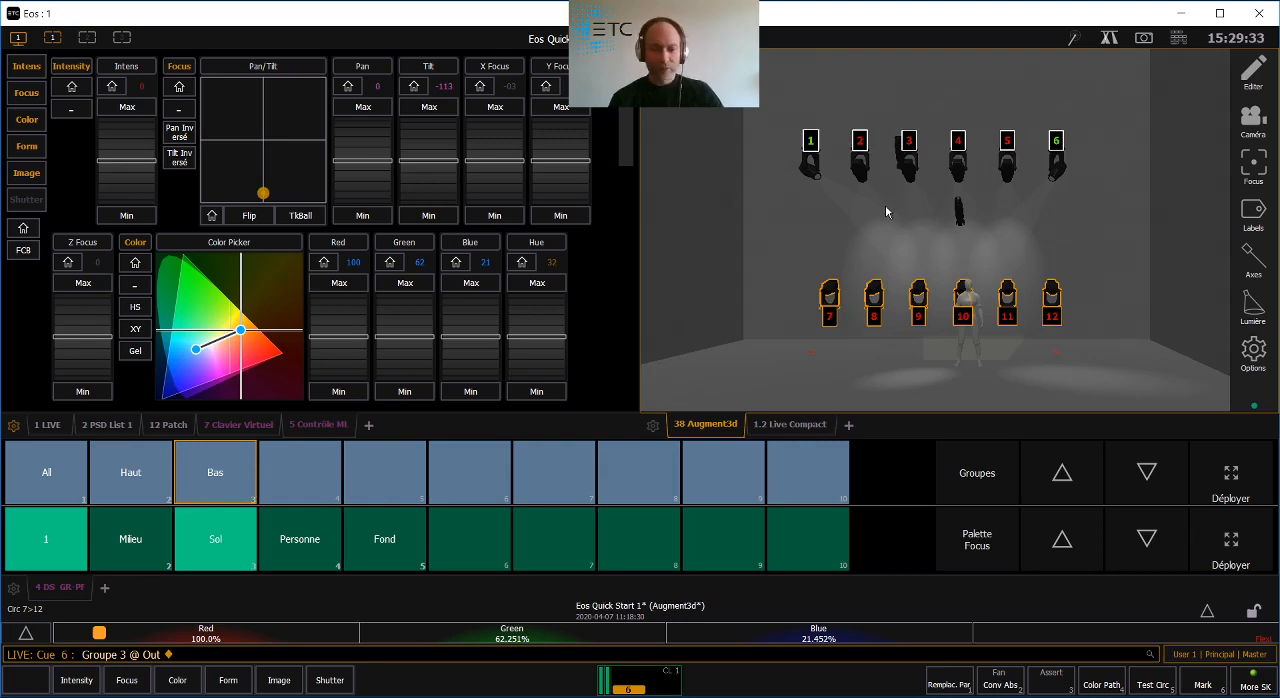
{"action": "type", "text": "2t5"}
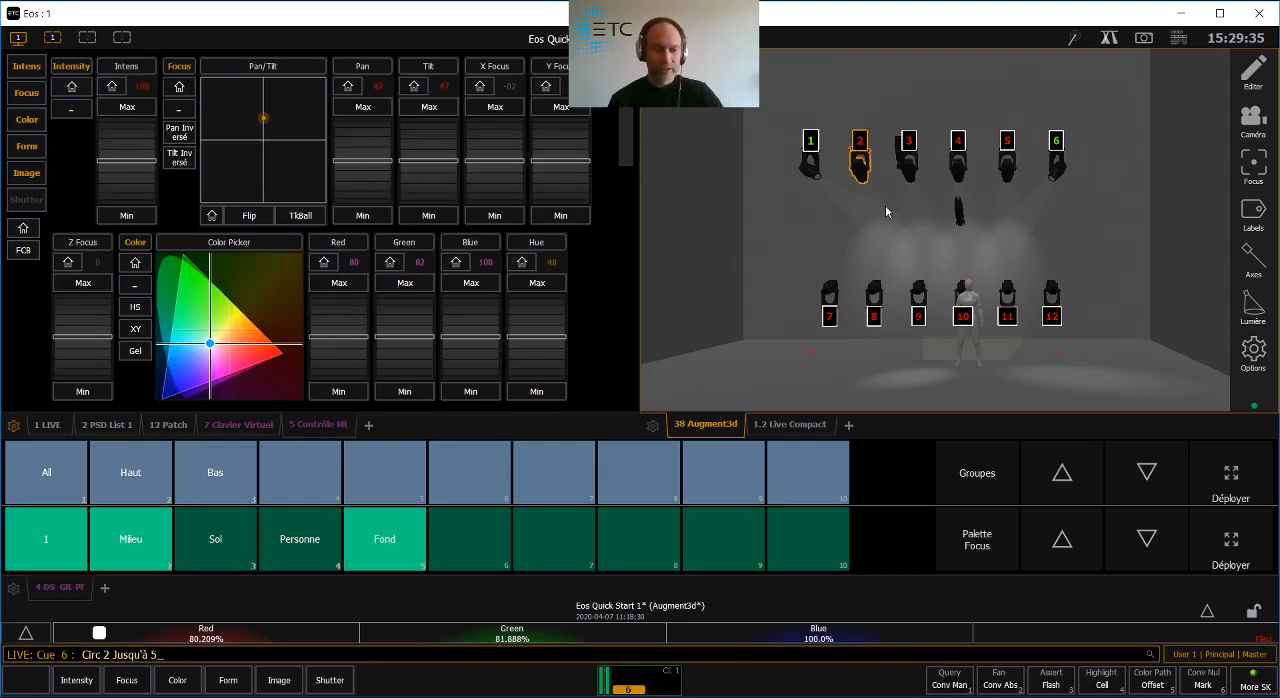
{"action": "key", "text": "Return"}
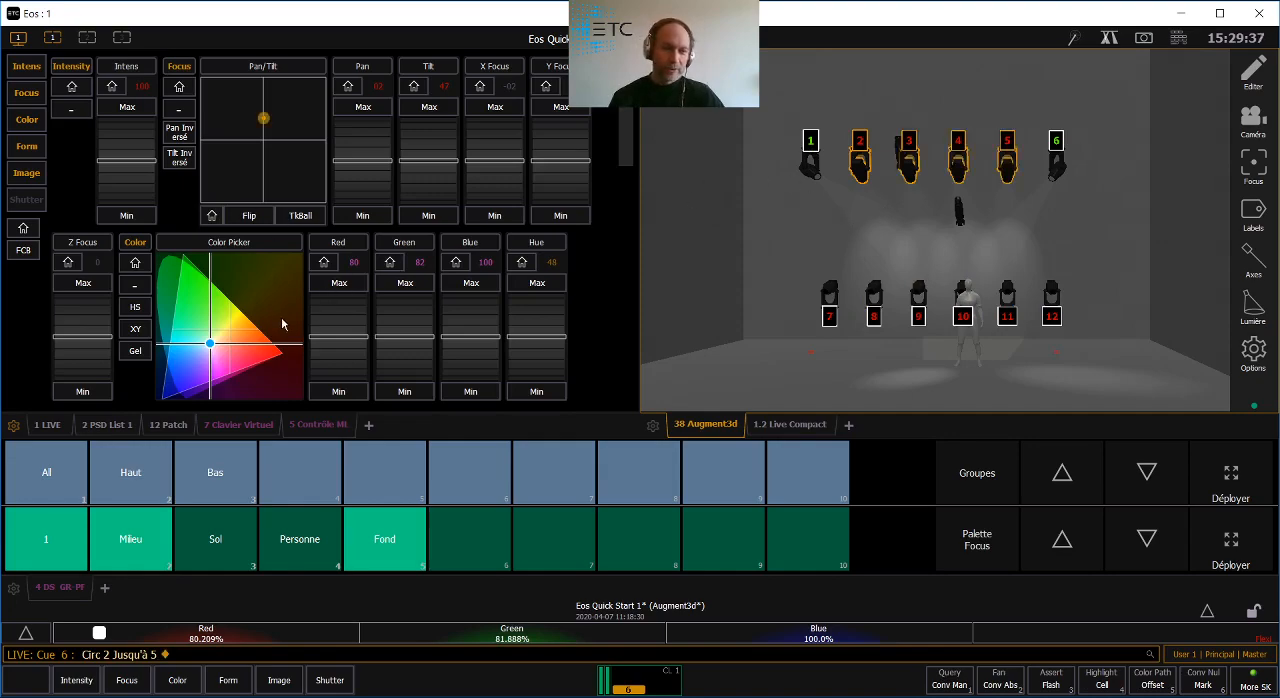
{"action": "left_click_drag", "start_coordinate": [627, 142], "coordinate": [627, 360]}
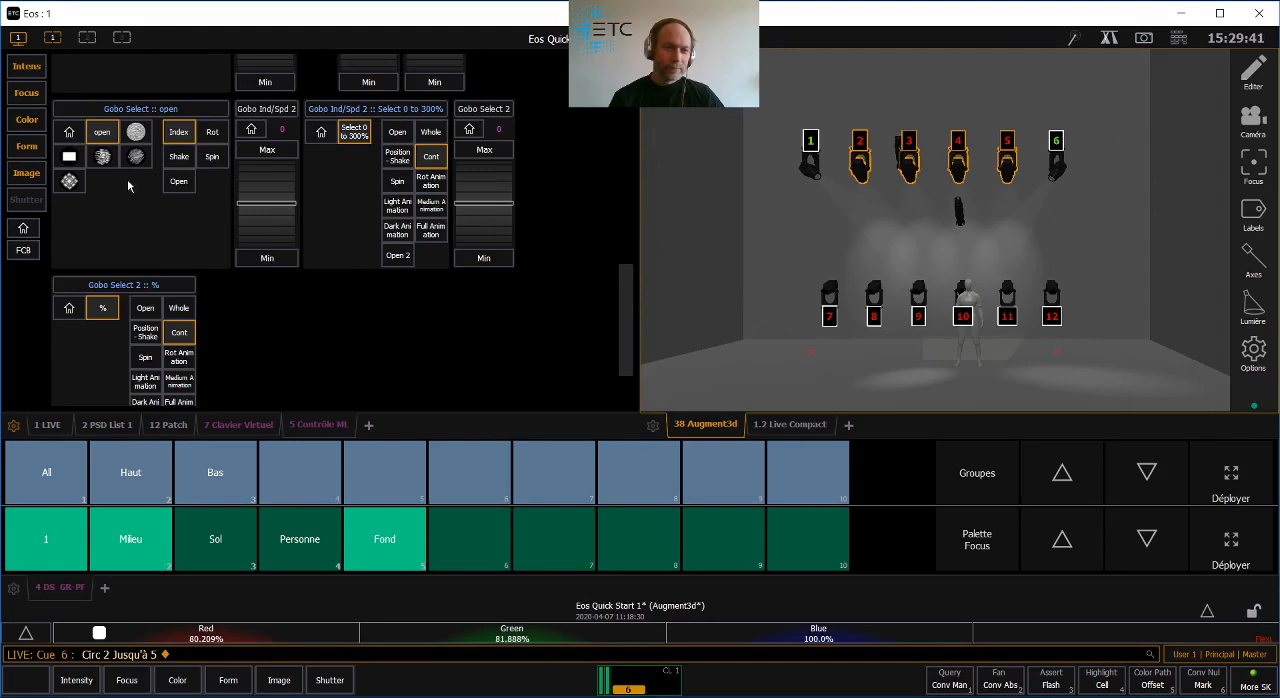
{"action": "left_click", "coordinate": [102, 156]}
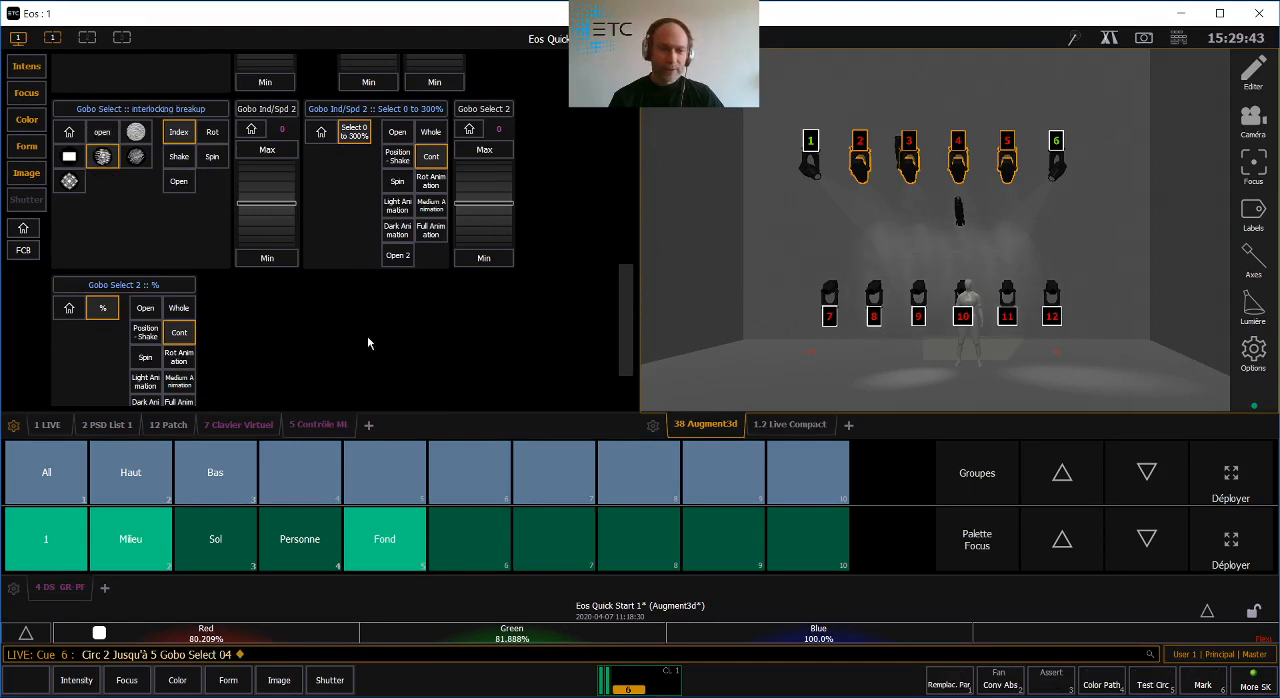
{"action": "left_click", "coordinate": [69, 181]}
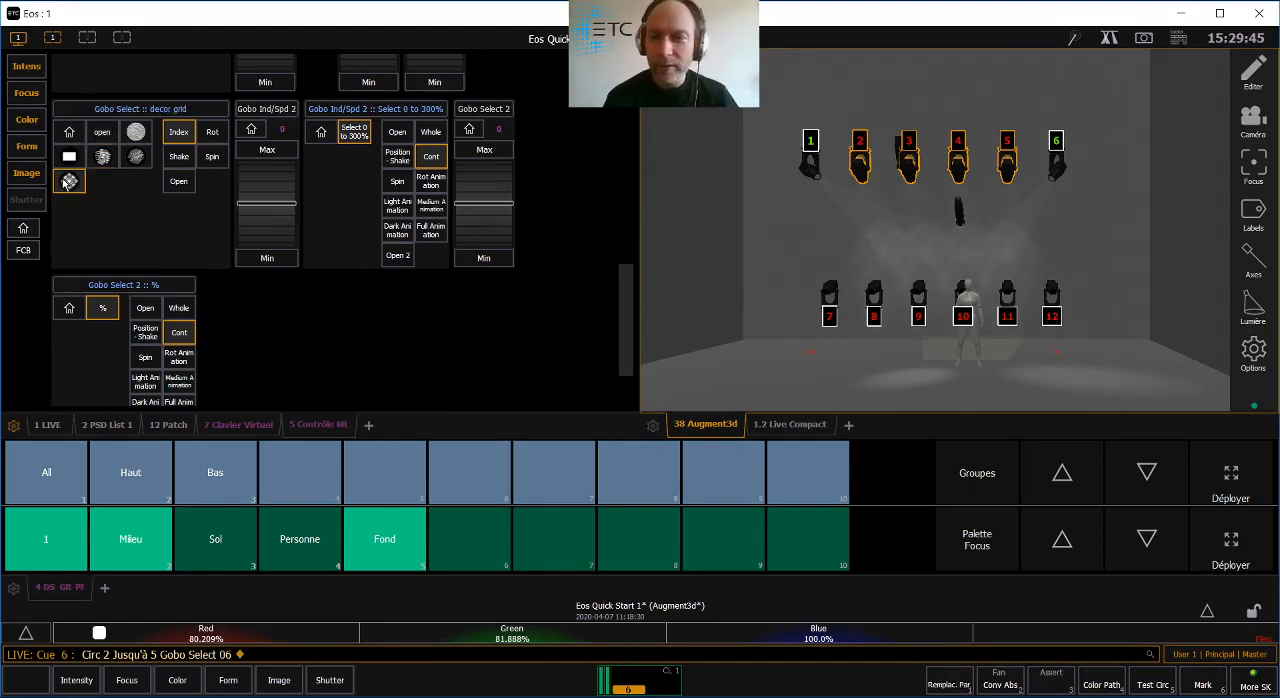
- Raise the Edge of circuits 2 through 5 to about 43 to sharpen the gobo projection
{"action": "scroll", "coordinate": [220, 296], "scroll_direction": "up", "scroll_amount": 2}
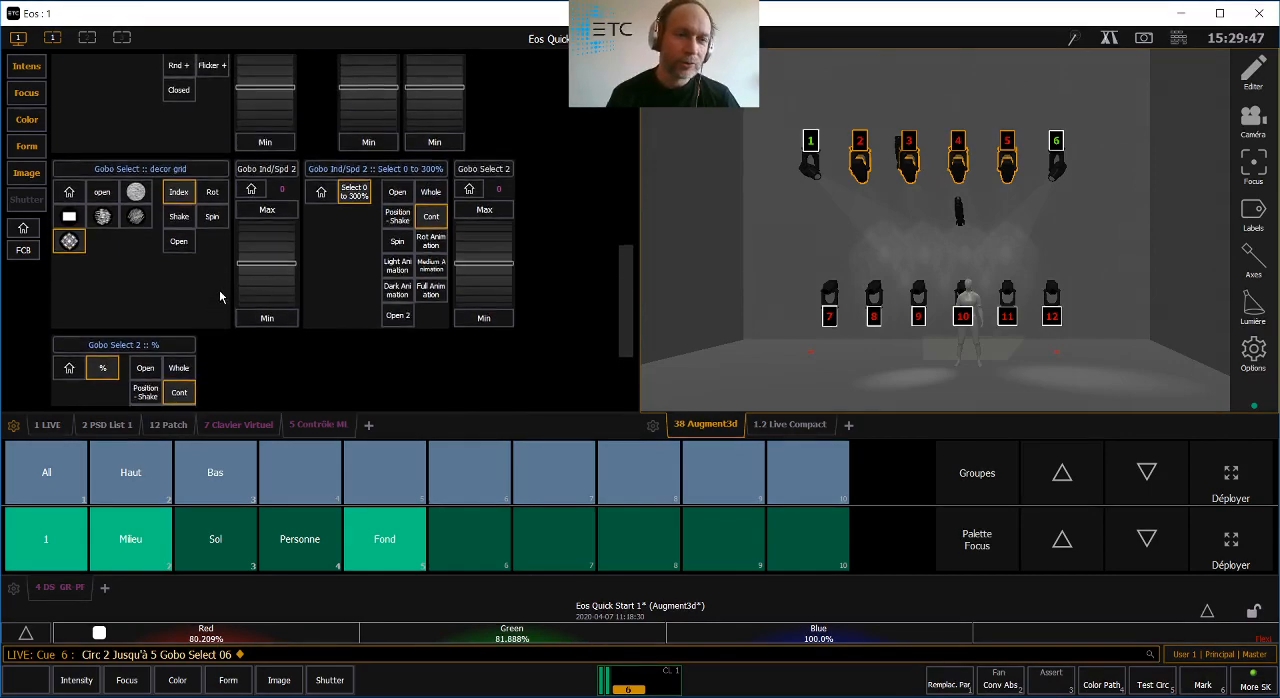
{"action": "left_click_drag", "start_coordinate": [622, 299], "coordinate": [599, 209]}
{"action": "left_click_drag", "start_coordinate": [401, 168], "coordinate": [401, 208]}
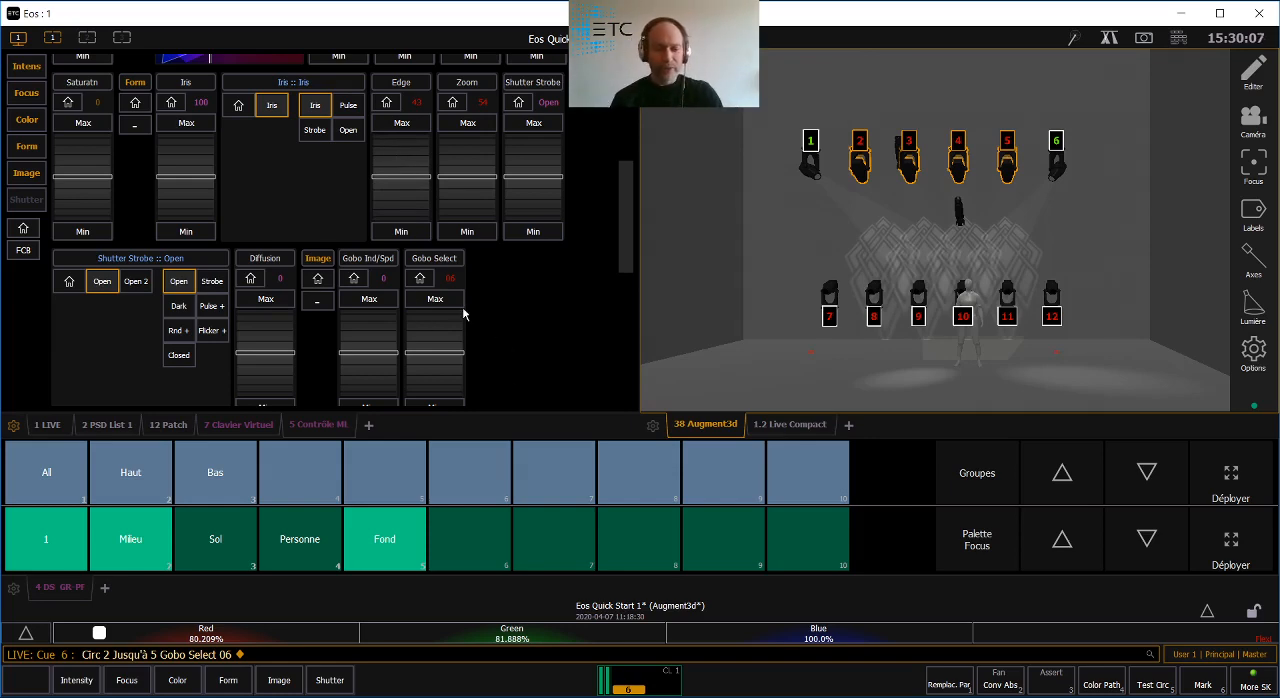
- Record the current look as cue 7
{"action": "key", "text": "r"}
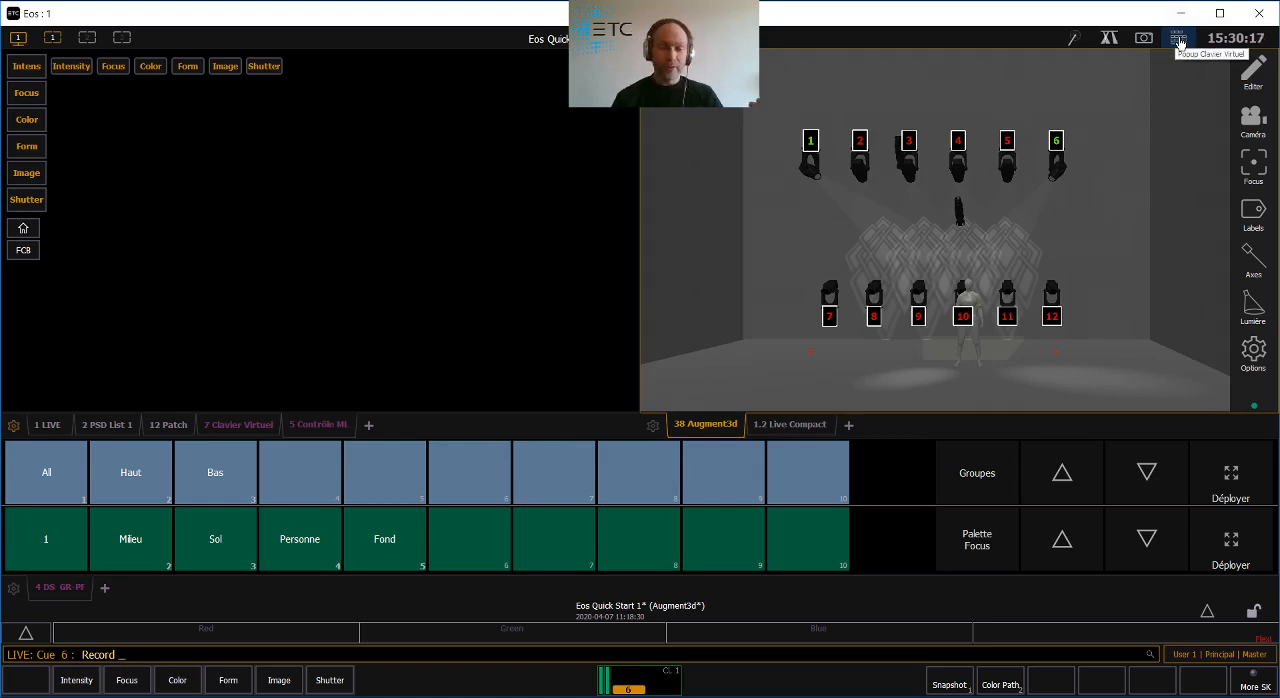
{"action": "type", "text": "7"}
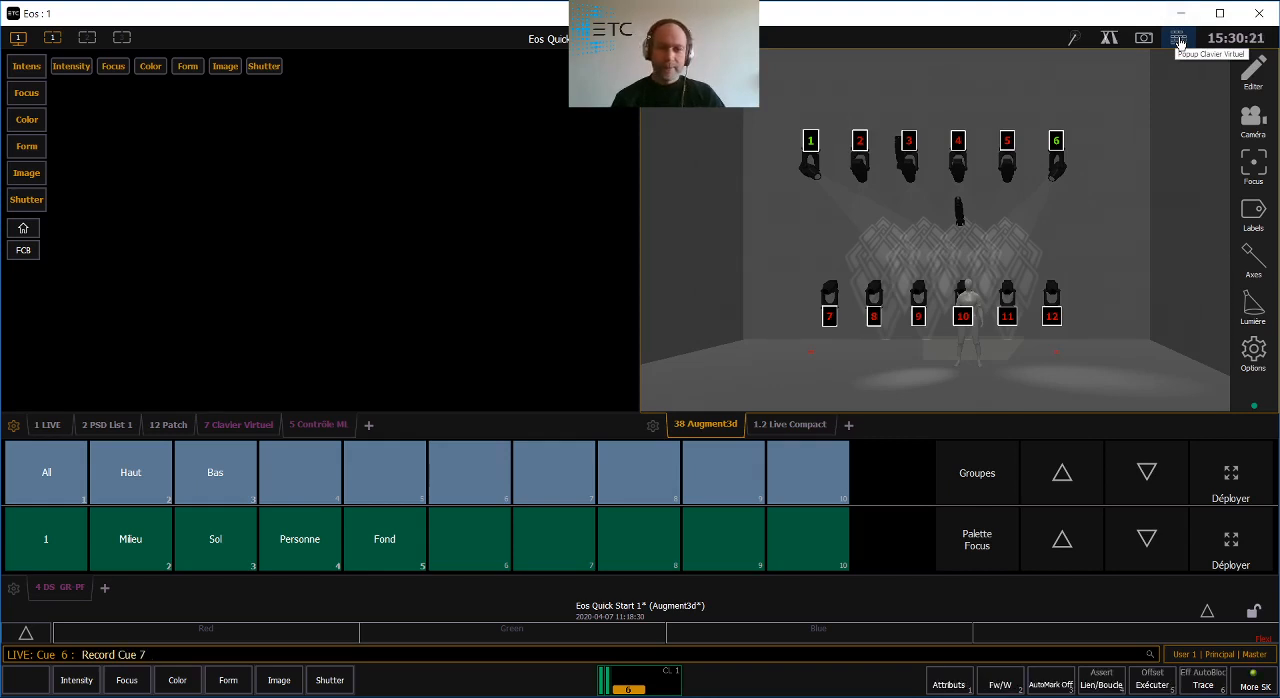
{"action": "key", "text": "Return"}
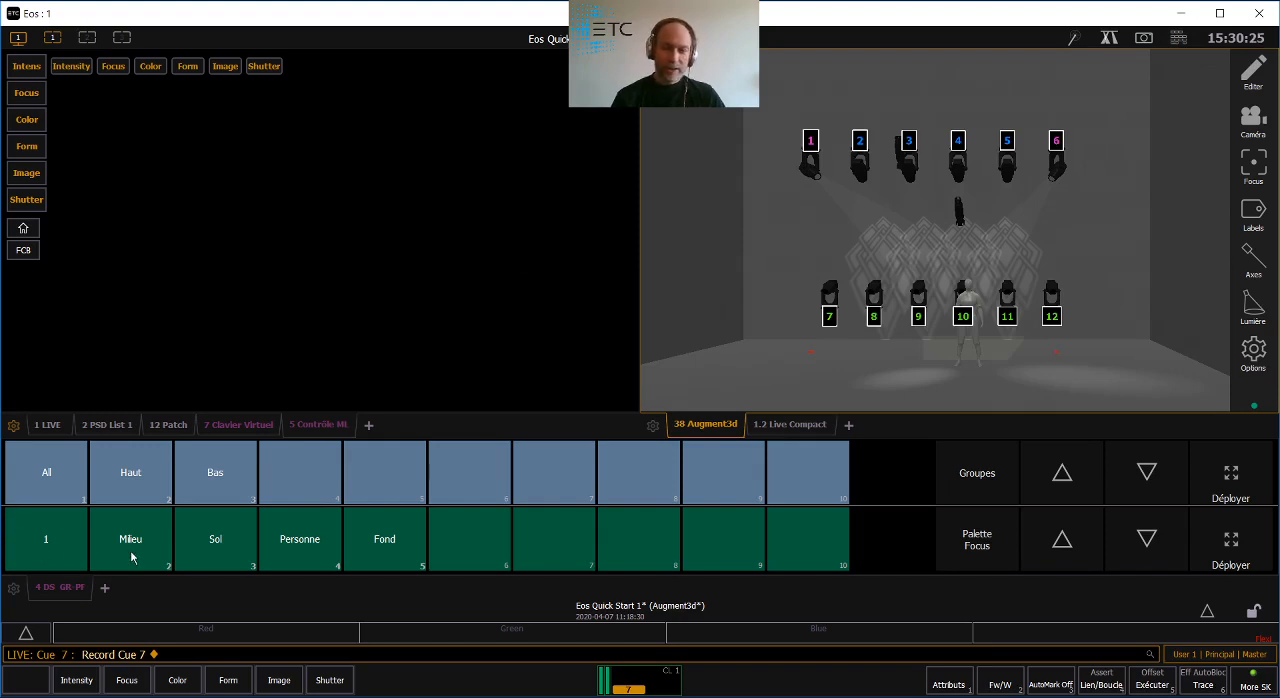
- Display the cue list, go back to cue 6, and play cue 7 again
{"action": "key", "text": "F11"}
{"action": "left_click", "coordinate": [115, 429]}
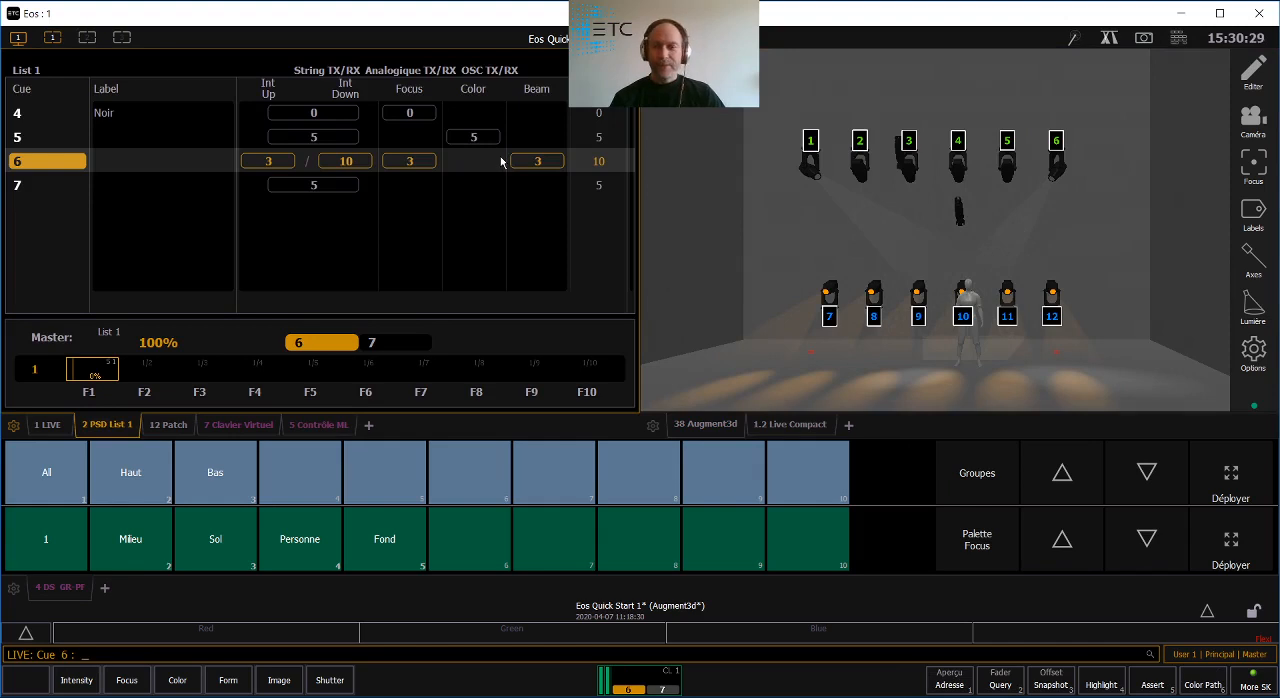
{"action": "key", "text": "F12"}
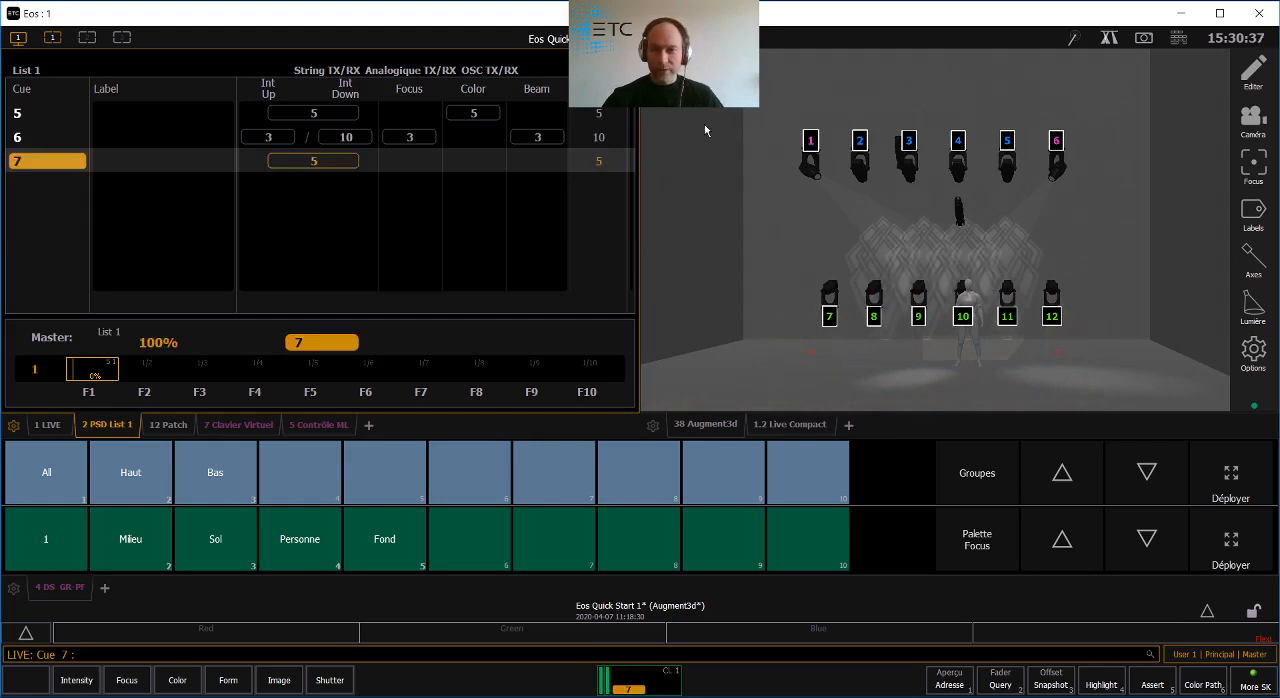
- Take circuits 1 and 6 to Out and update cue 7 with the change
{"action": "left_click", "coordinate": [810, 172]}
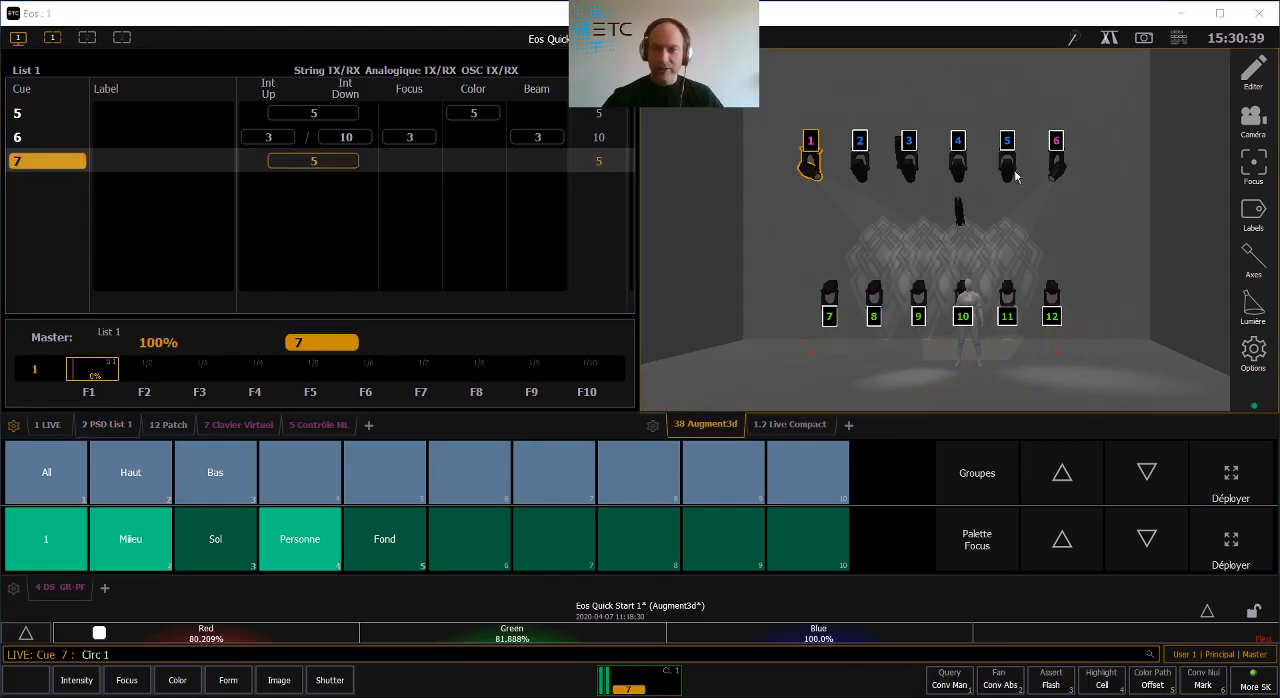
{"action": "left_click", "coordinate": [1056, 165], "text": "ctrl"}
{"action": "key", "text": "o"}
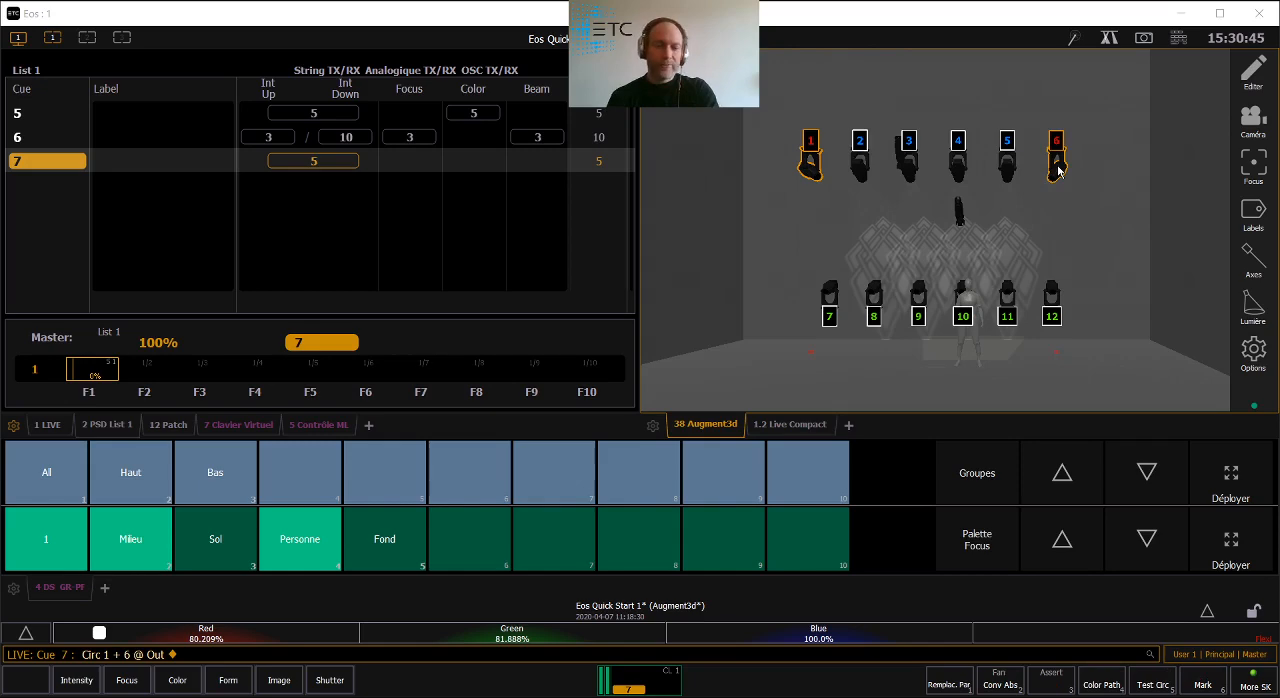
{"action": "key", "text": "u"}
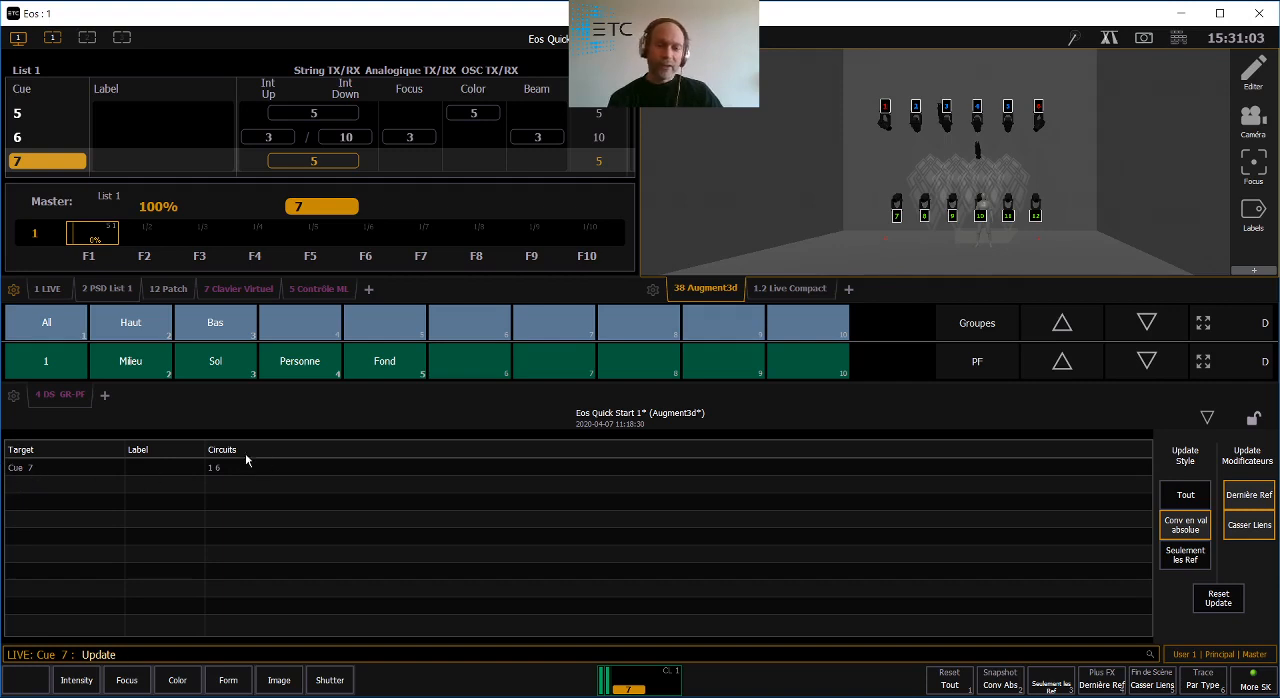
{"action": "key", "text": "Return"}
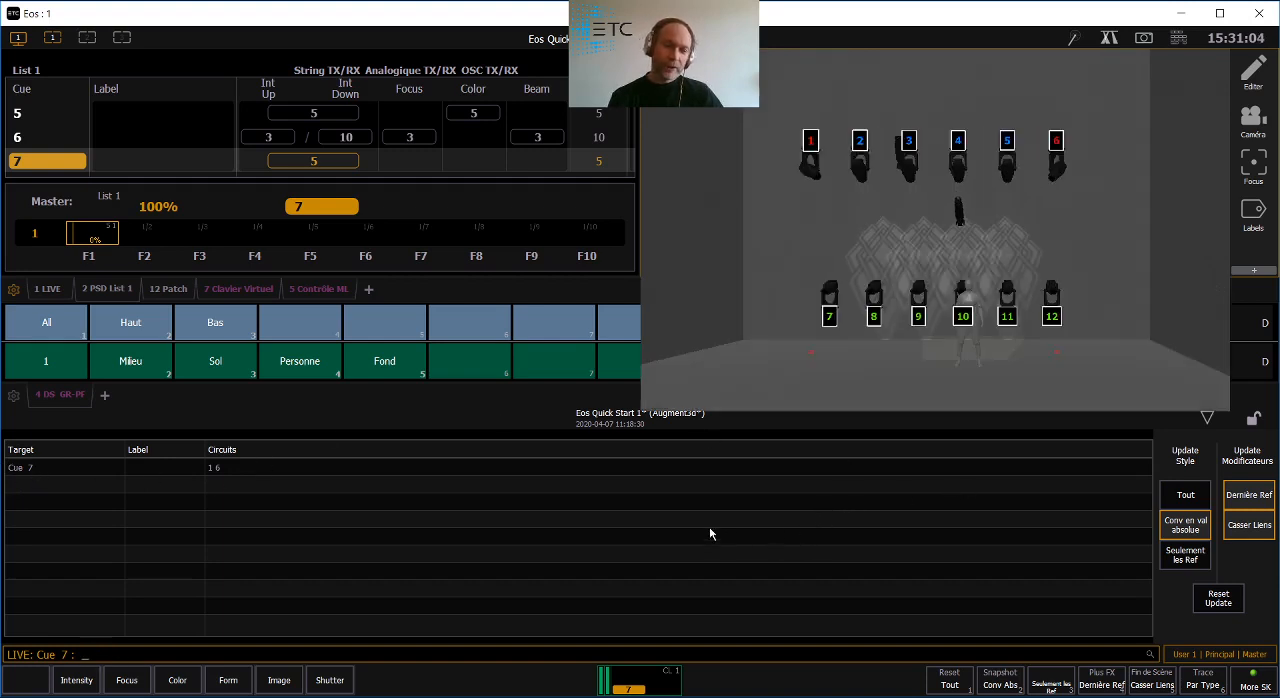
- Recall workspace Snapshot 2 and bring up its live circuit display
{"action": "left_click", "coordinate": [52, 426]}
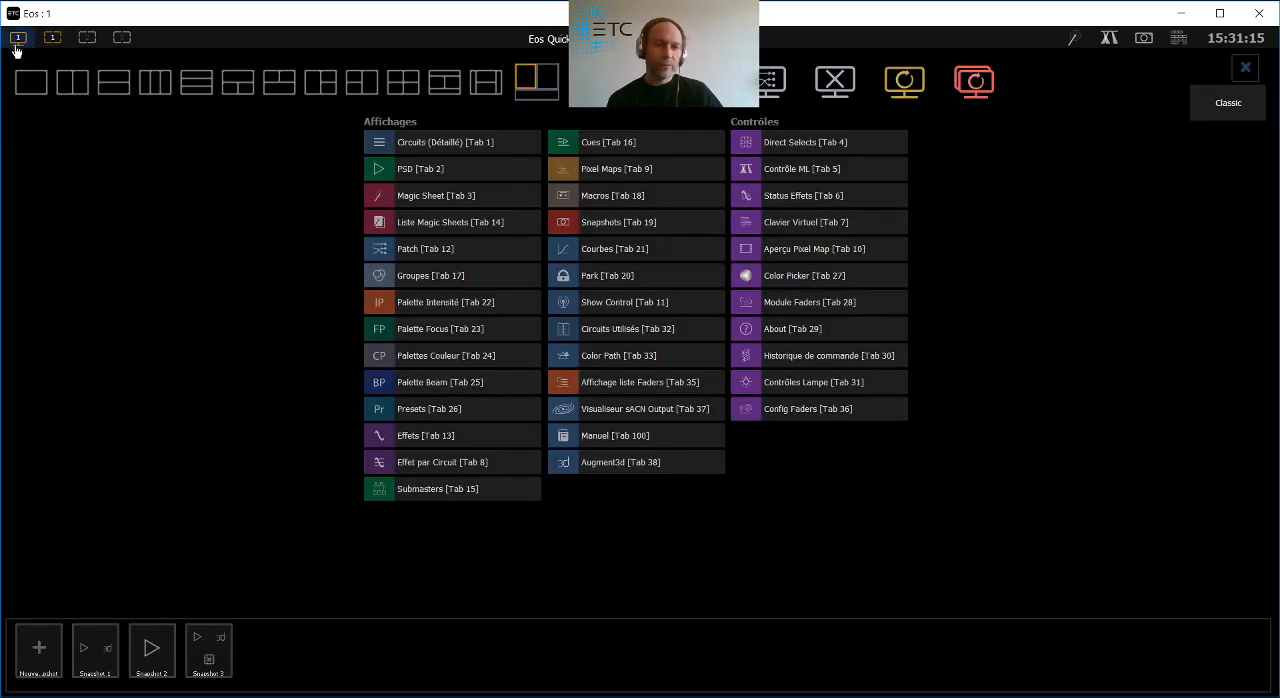
{"action": "left_click", "coordinate": [18, 38]}
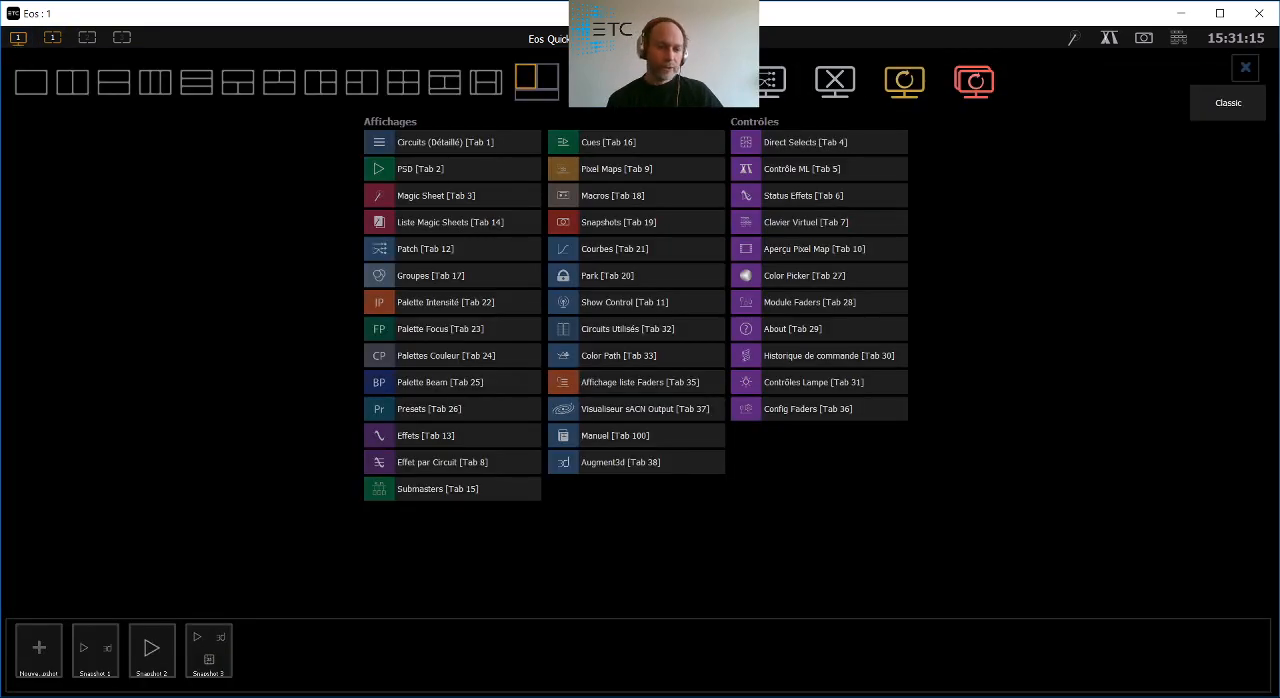
{"action": "left_click", "coordinate": [147, 655]}
{"action": "left_click", "coordinate": [47, 588]}
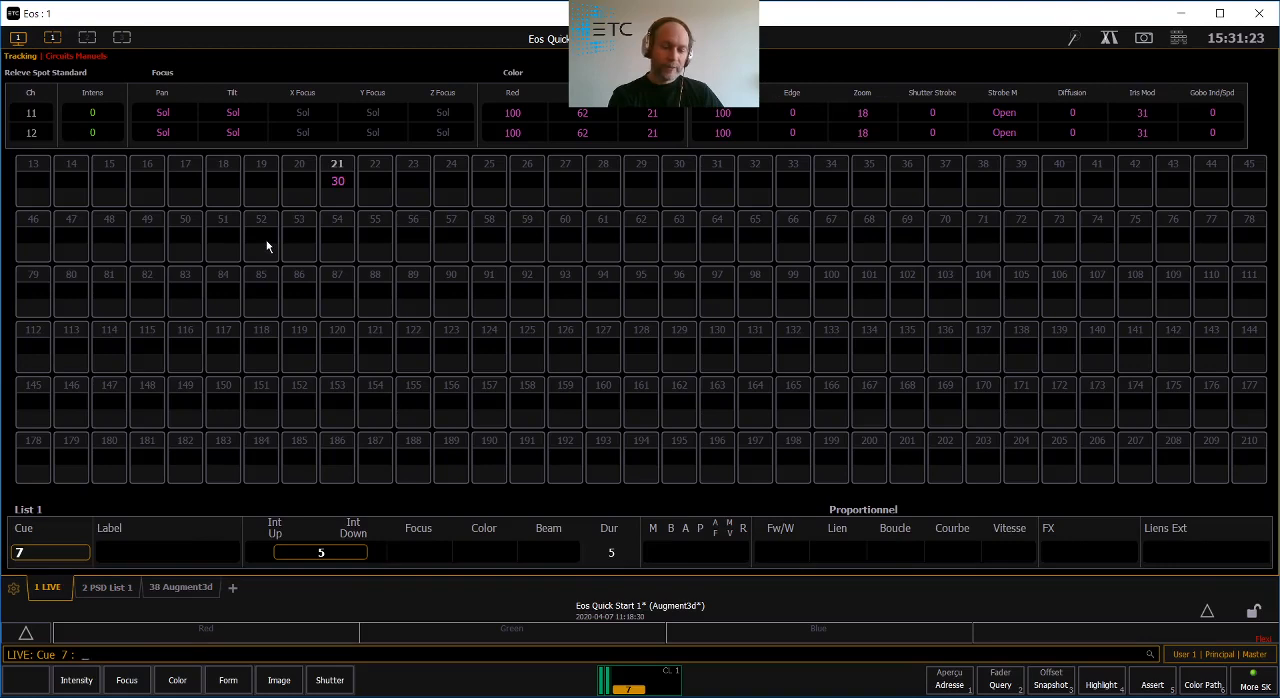
- Switch the live display to the compact format starting at circuit 1 and enlarge it by two zoom levels
{"action": "key", "text": "F4"}
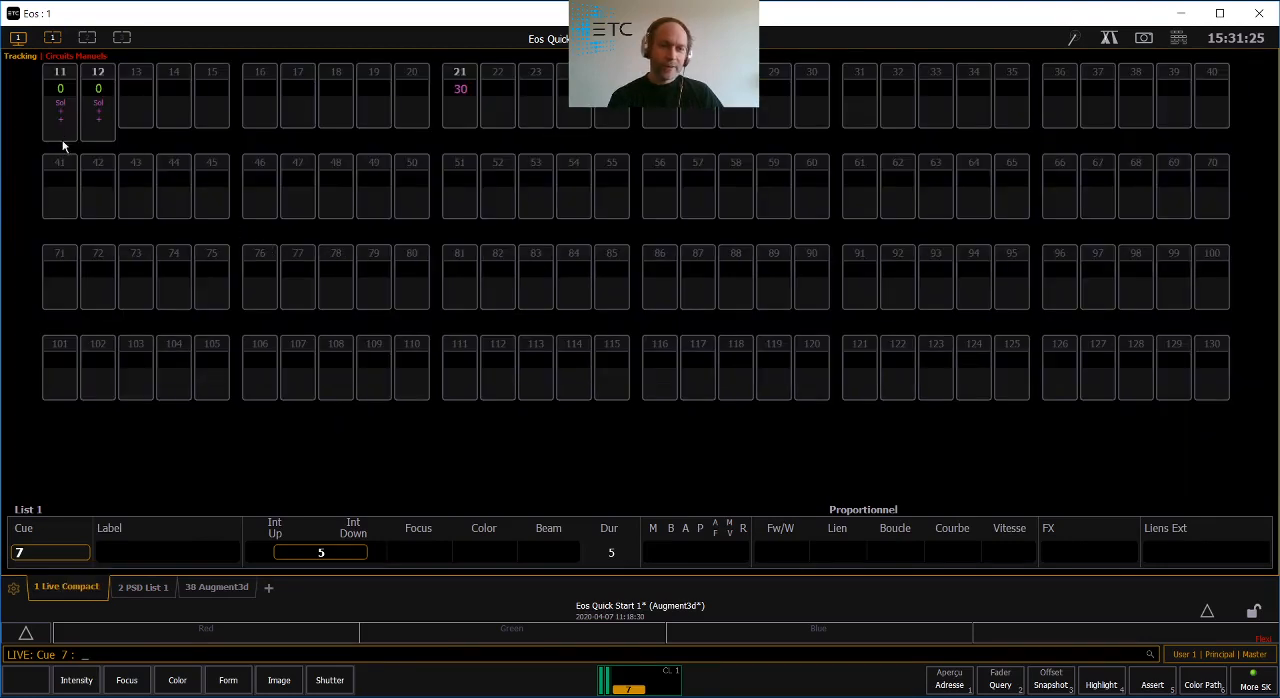
{"action": "scroll", "coordinate": [70, 310], "scroll_direction": "up", "scroll_amount": 1}
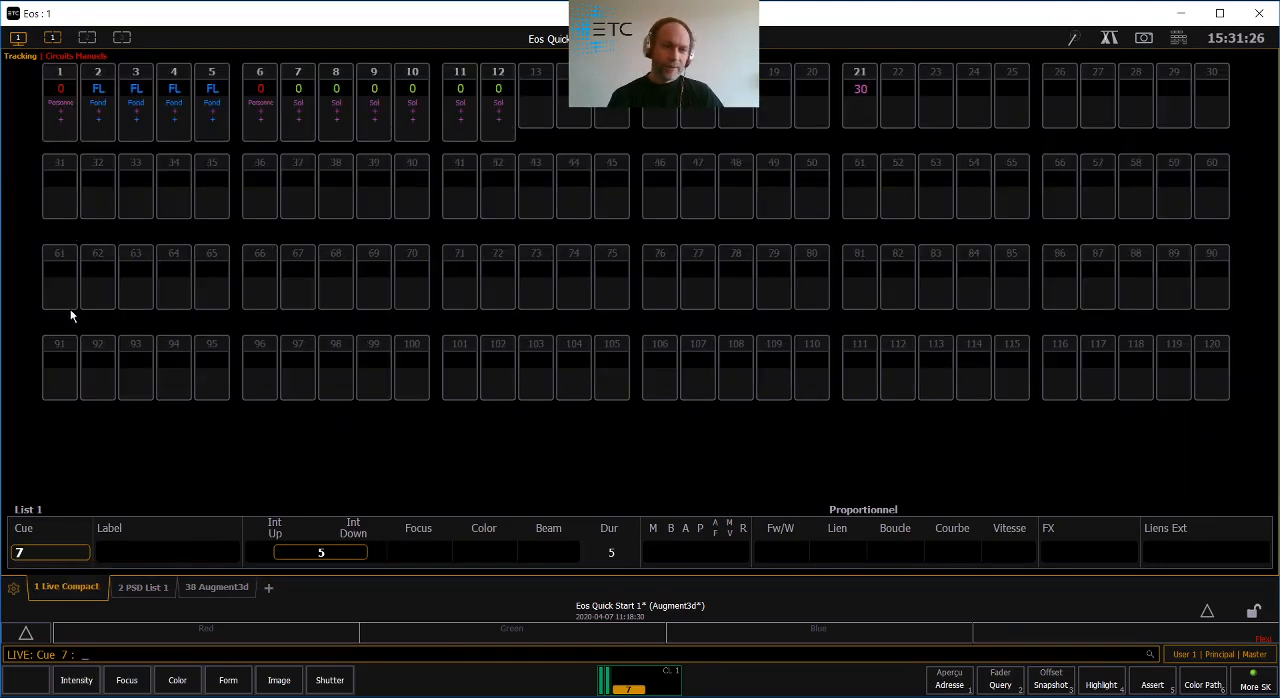
{"action": "right_click", "coordinate": [80, 590]}
{"action": "left_click", "coordinate": [159, 530]}
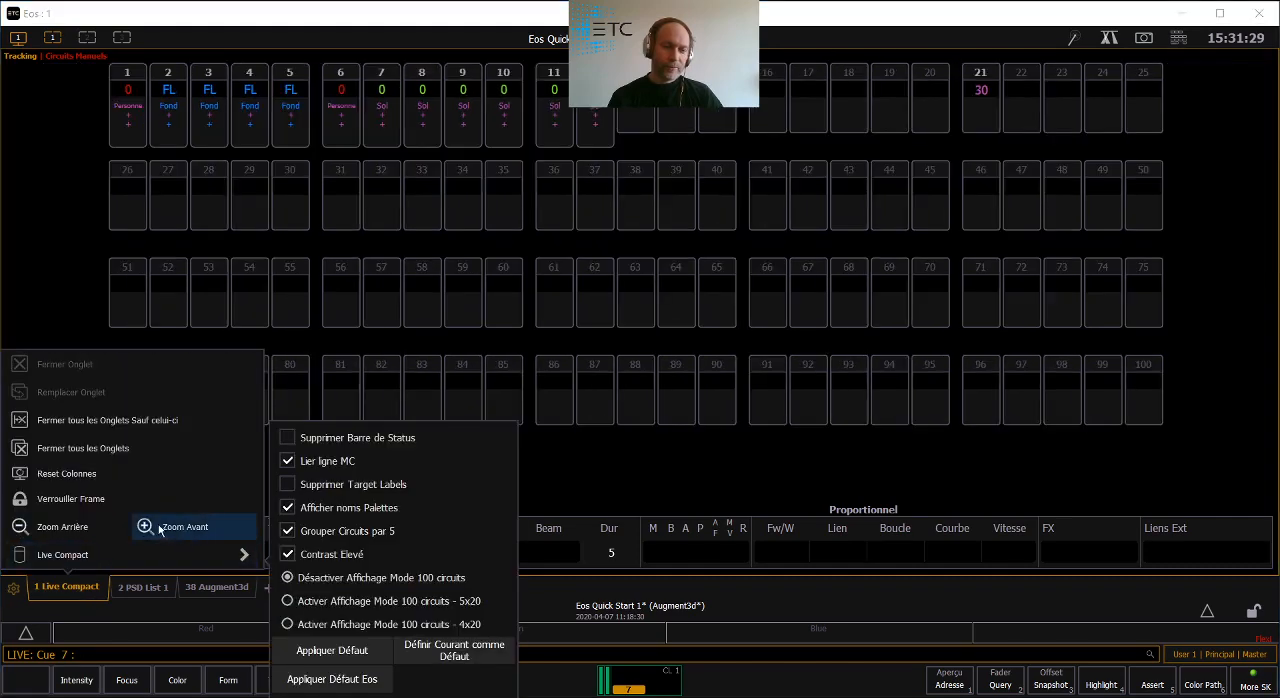
{"action": "left_click", "coordinate": [159, 530]}
{"action": "left_click", "coordinate": [35, 132]}
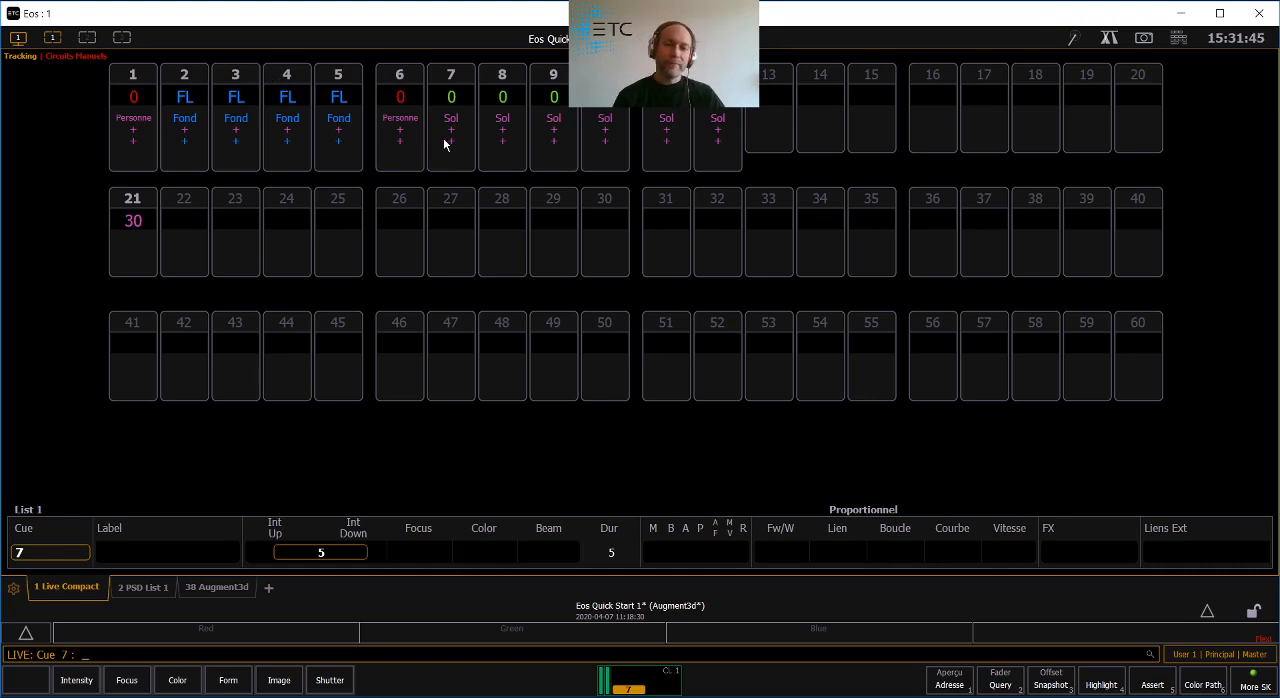
- Take circuit 21 to Out and update cue 7 with the change
{"action": "left_click", "coordinate": [111, 220]}
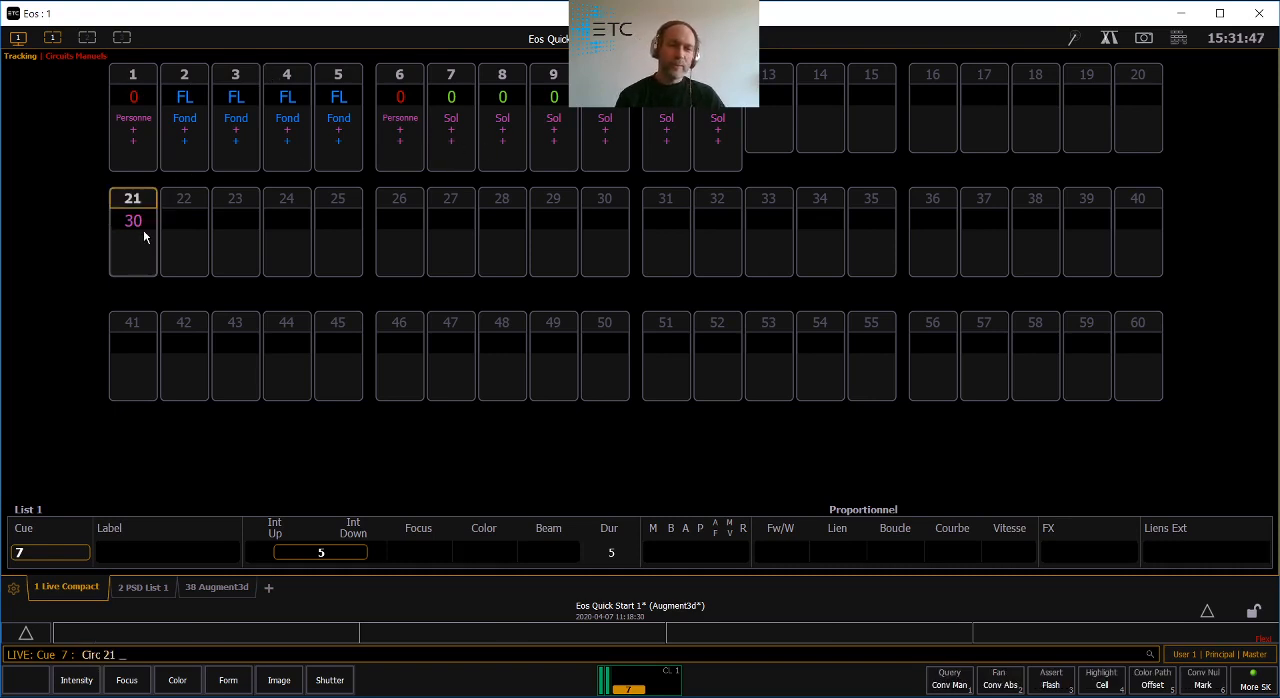
{"action": "key", "text": "o"}
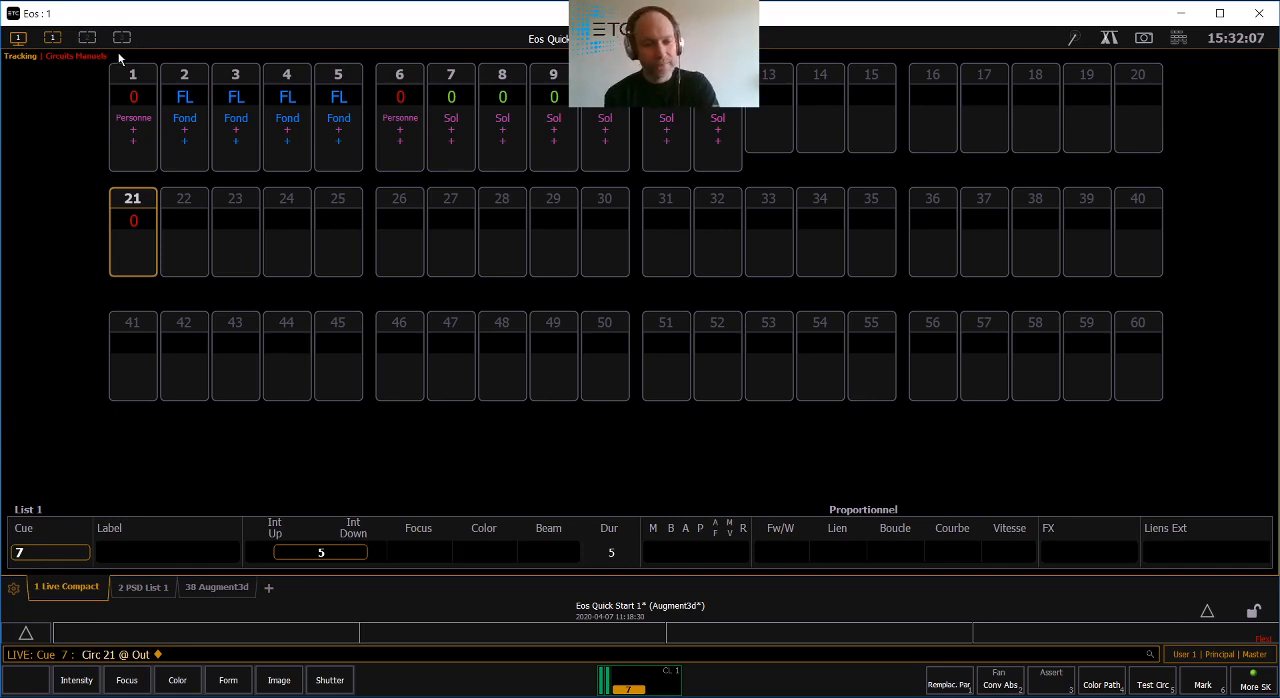
{"action": "key", "text": "u"}
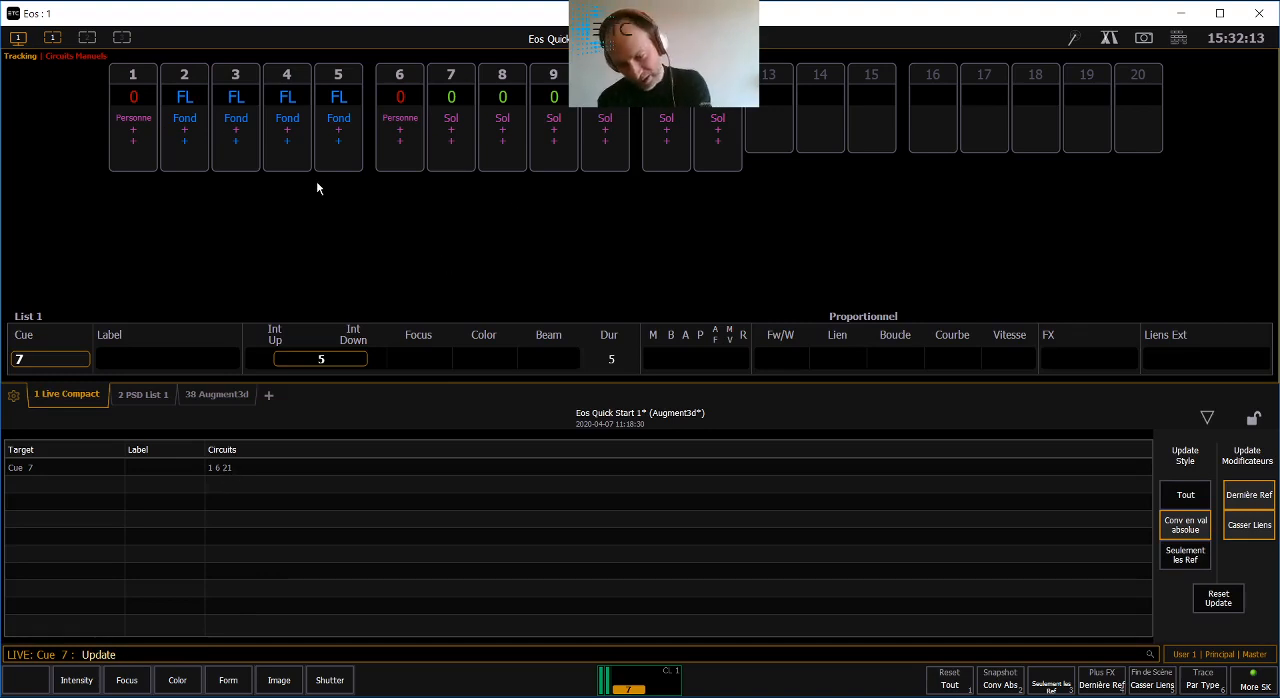
{"action": "key", "text": "Return"}
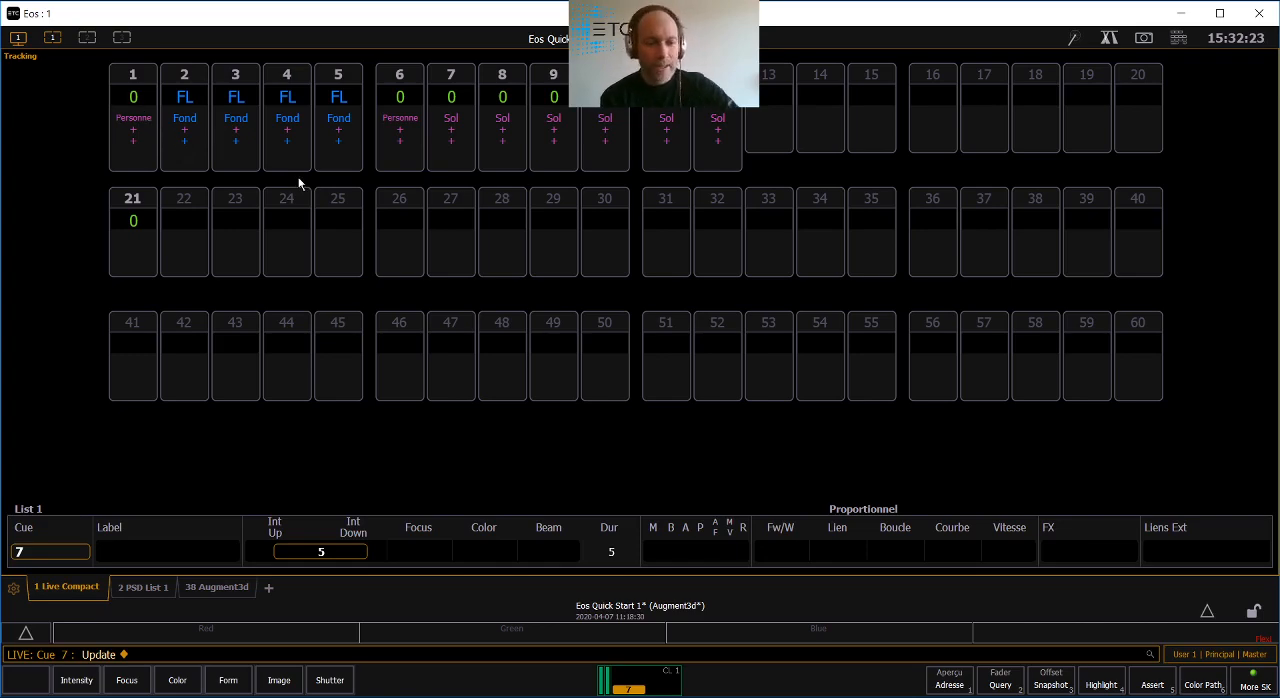
- Recall workspace Snapshot 1 and aim circuit 3 at the stage floor in Augment3d
{"action": "left_click", "coordinate": [18, 38]}
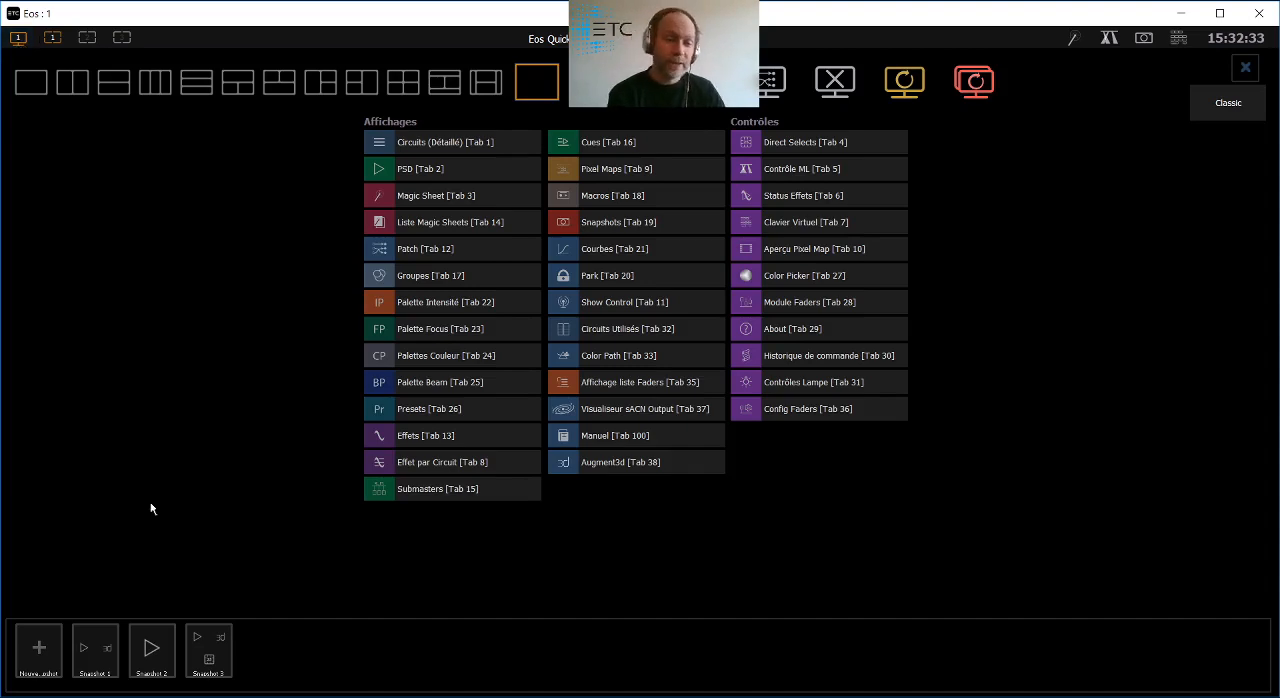
{"action": "left_click", "coordinate": [109, 652]}
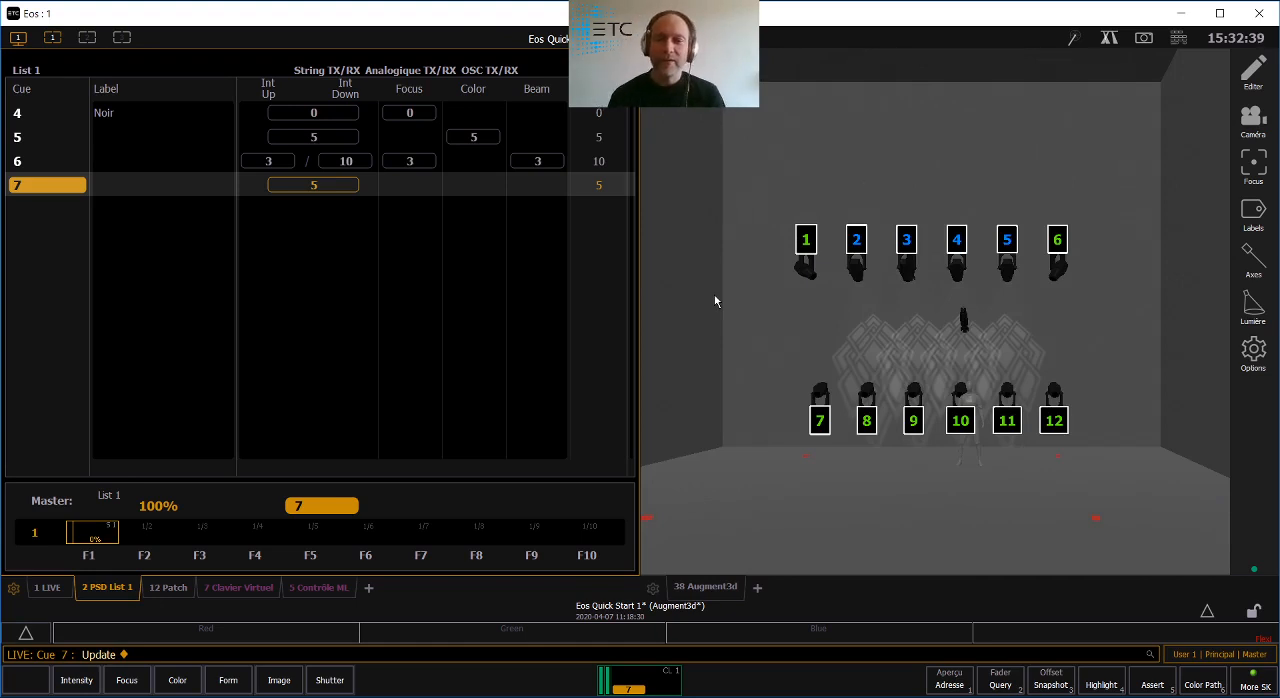
{"action": "left_click", "coordinate": [907, 270]}
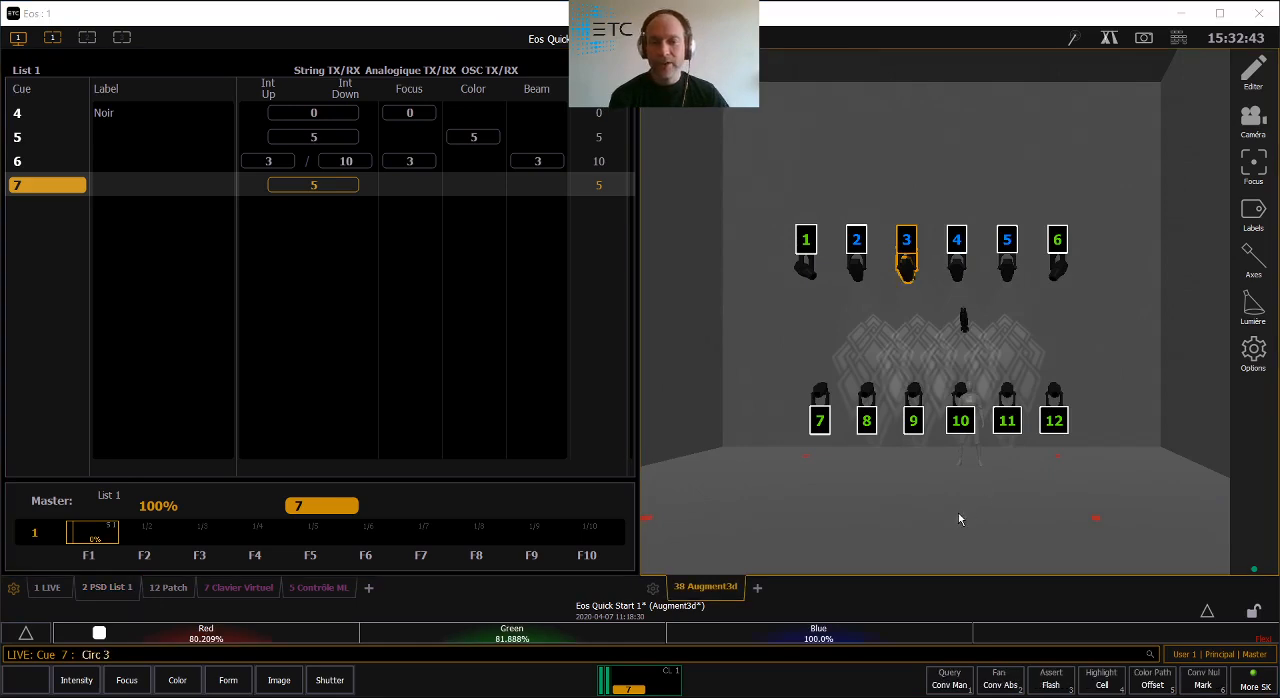
{"action": "key", "text": "Return"}
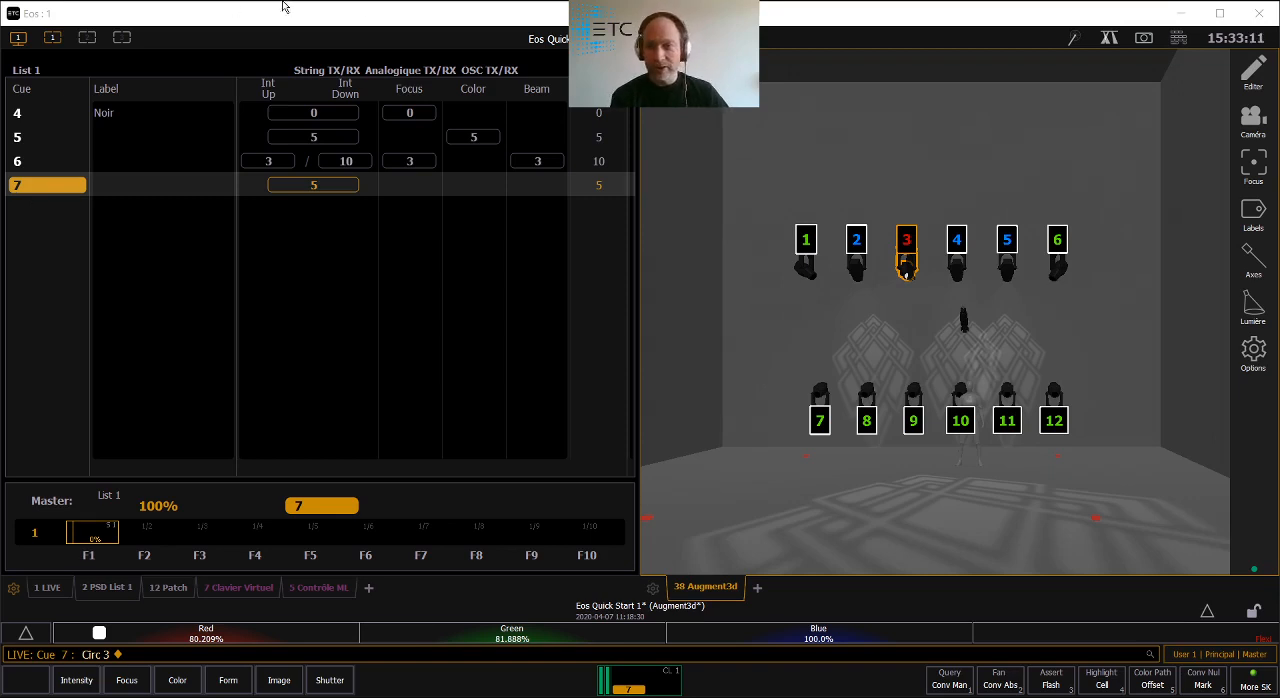
- Reload cue 7 with Go To Cue to discard circuit 3's manual position
{"action": "left_click", "coordinate": [1180, 40]}
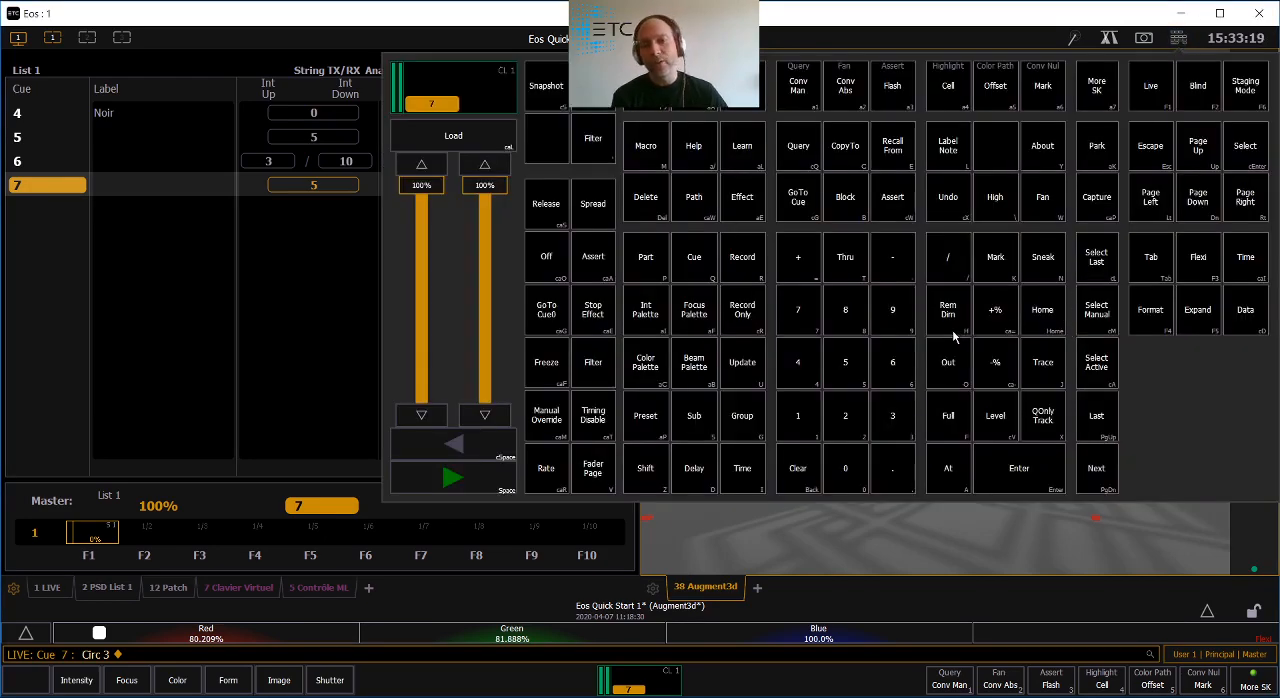
{"action": "left_click", "coordinate": [809, 209]}
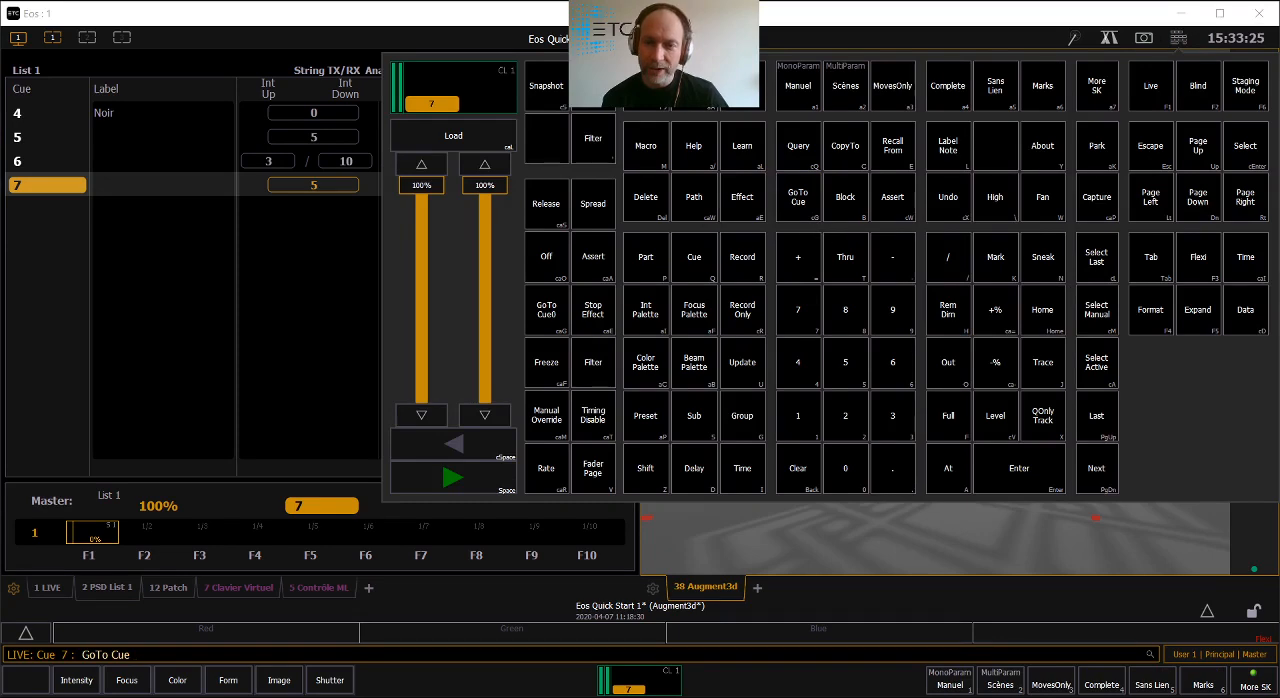
{"action": "key", "text": "Escape"}
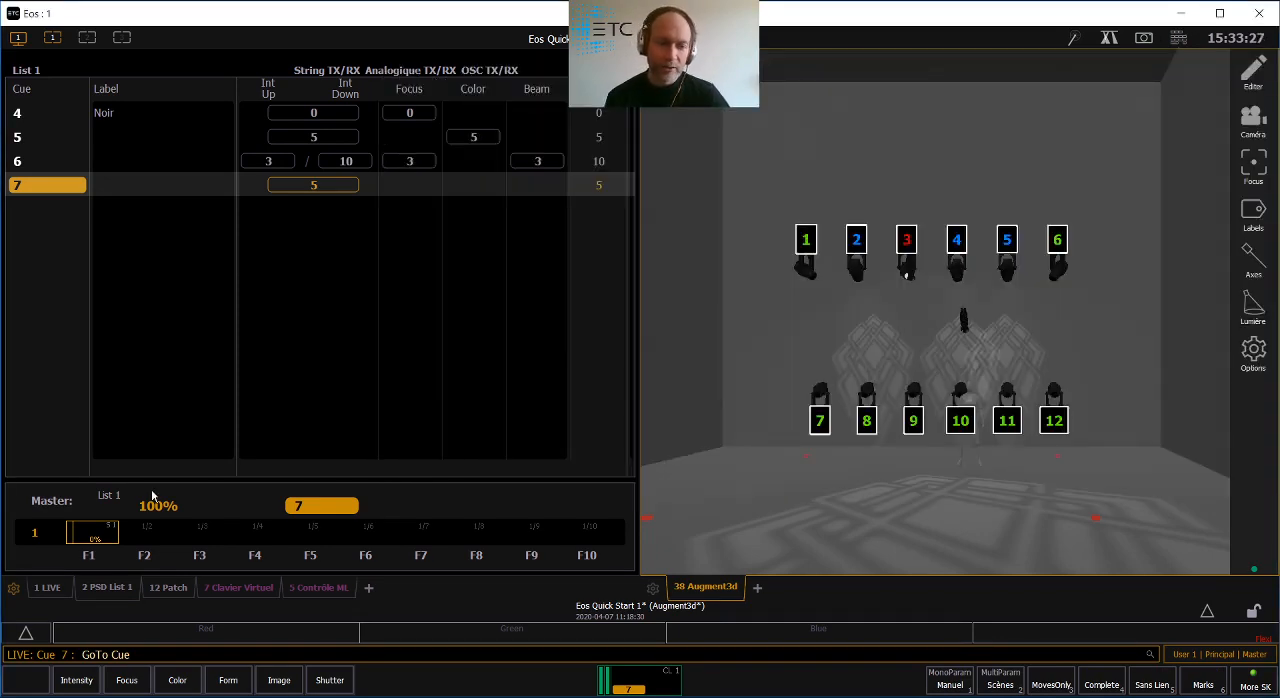
{"action": "type", "text": "7"}
{"action": "key", "text": "Return"}
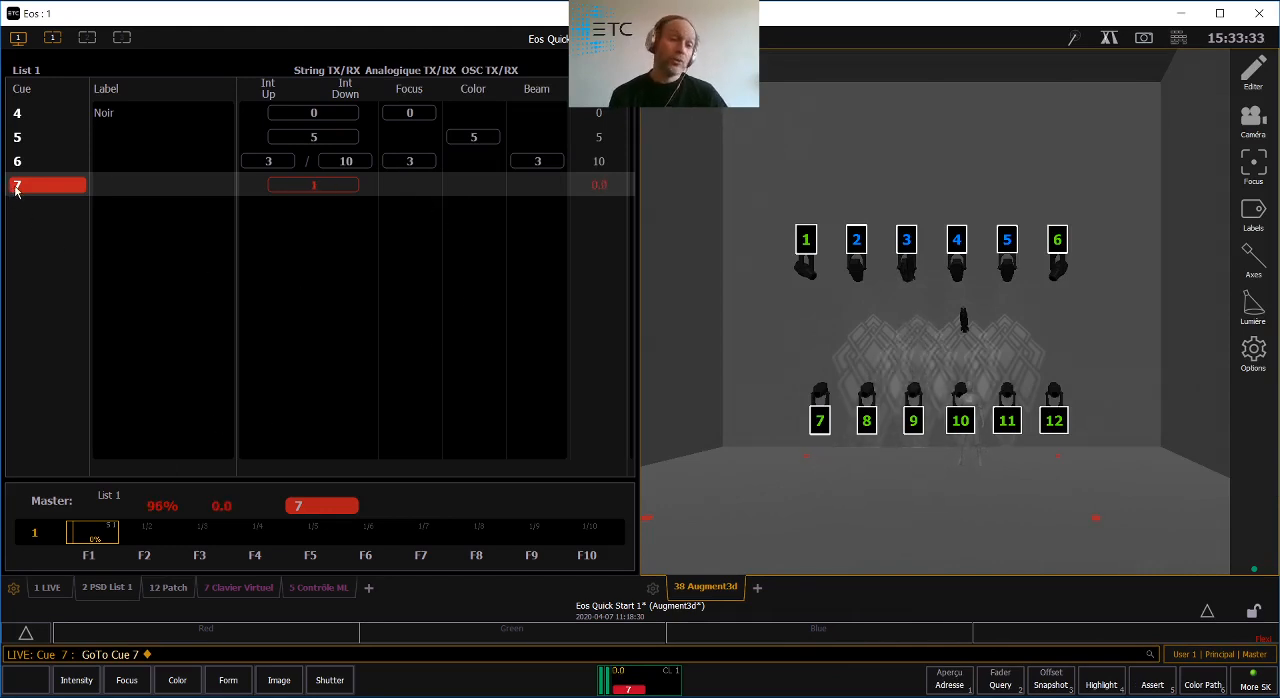
- Aim circuits 4 and 2 at the stage floor in Augment3d and show their manual values in the live table
{"action": "left_click", "coordinate": [912, 270]}
{"action": "left_click", "coordinate": [952, 268]}
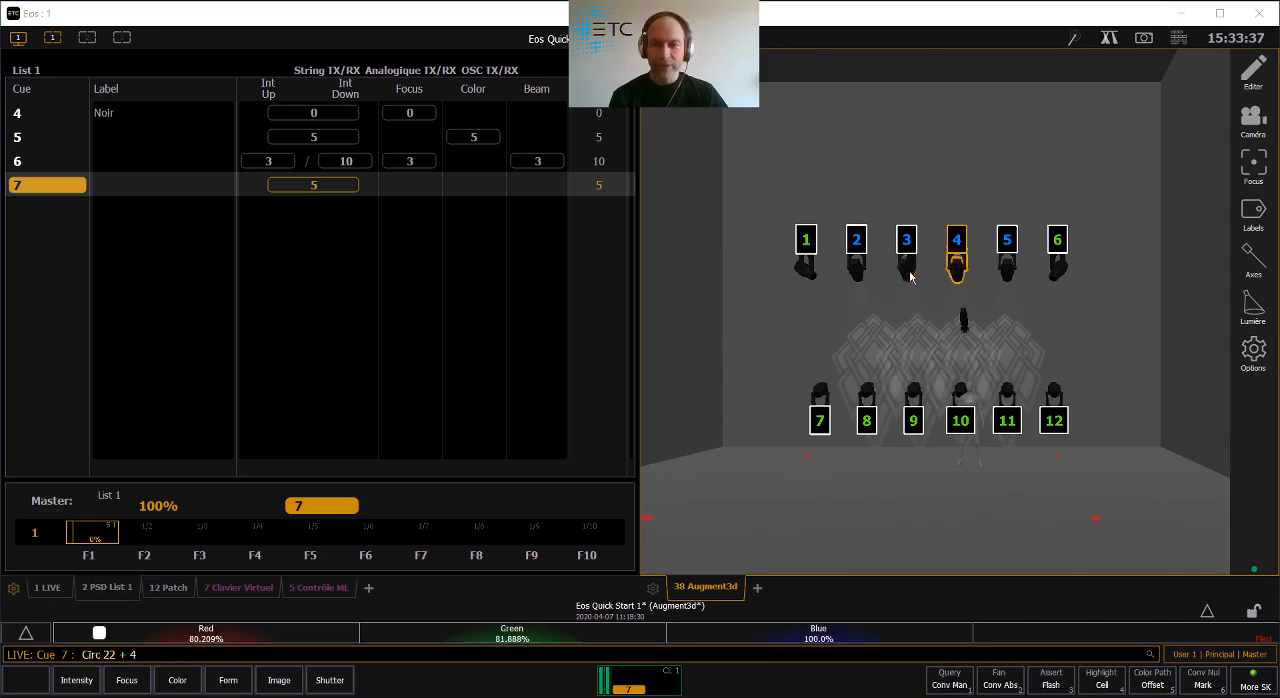
{"action": "left_click", "coordinate": [858, 268], "text": "ctrl"}
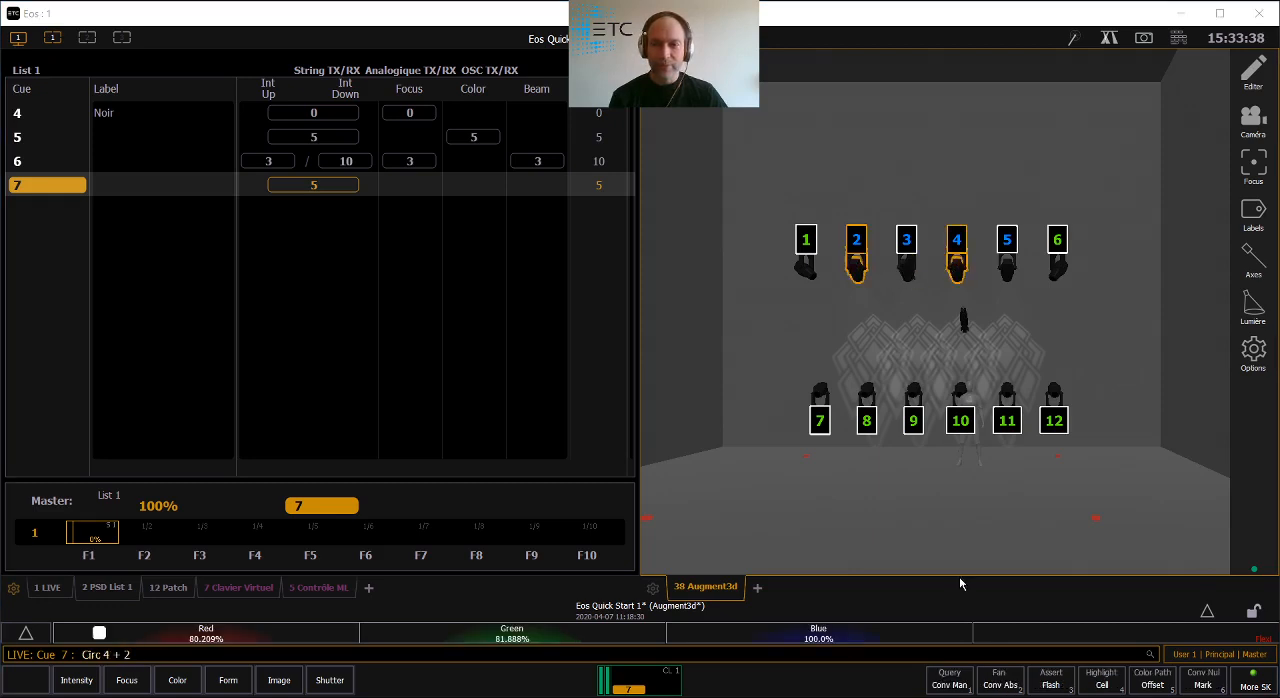
{"action": "left_click", "coordinate": [932, 528]}
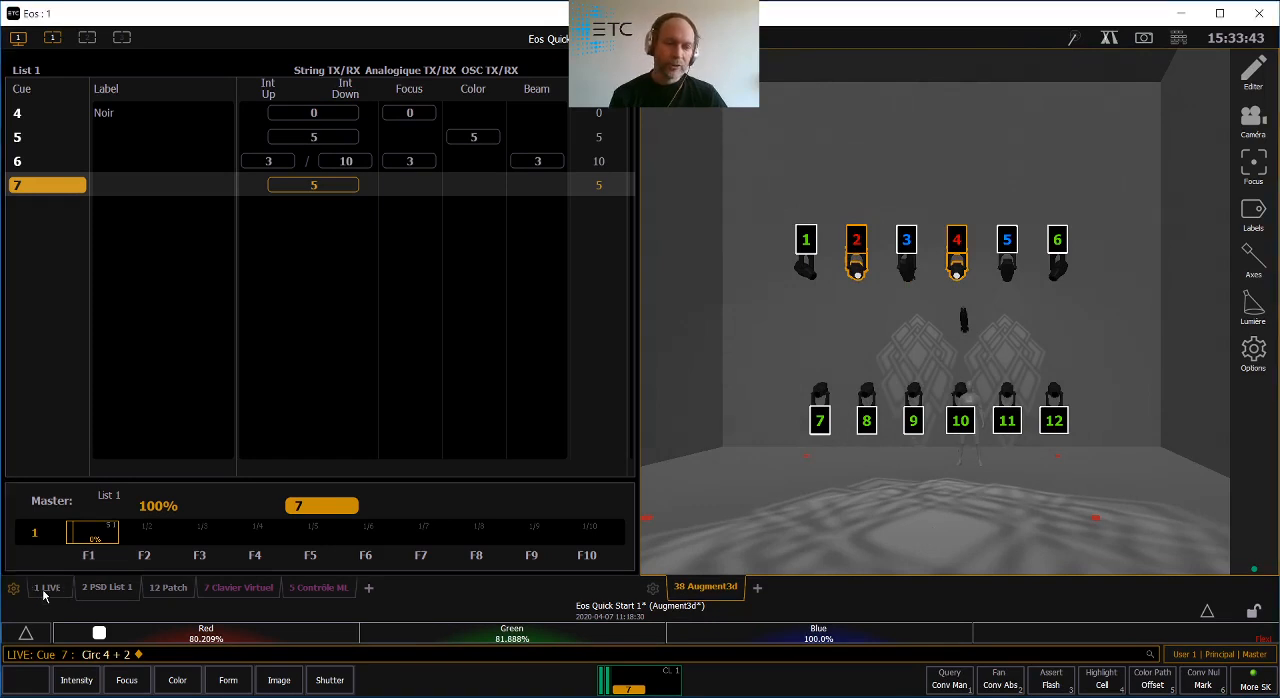
{"action": "left_click", "coordinate": [44, 590]}
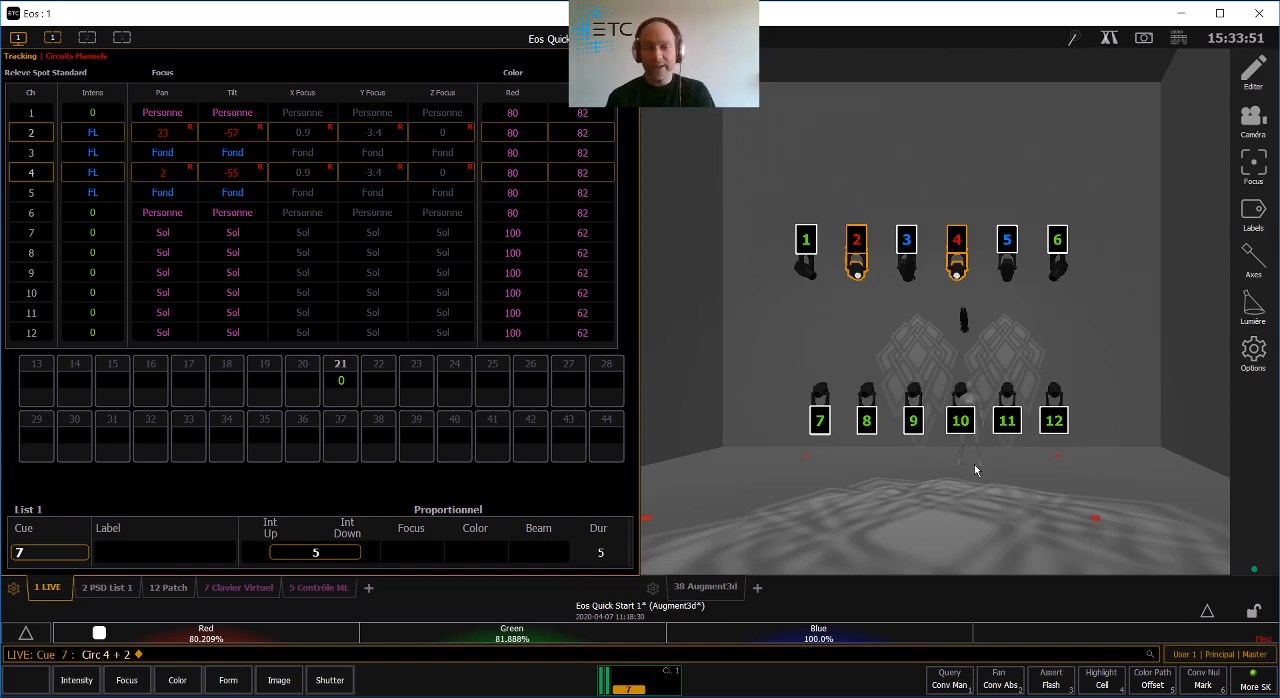
- Return only circuit 2 to its position recorded in cue 7 using Sneak
{"action": "left_click", "coordinate": [1178, 37]}
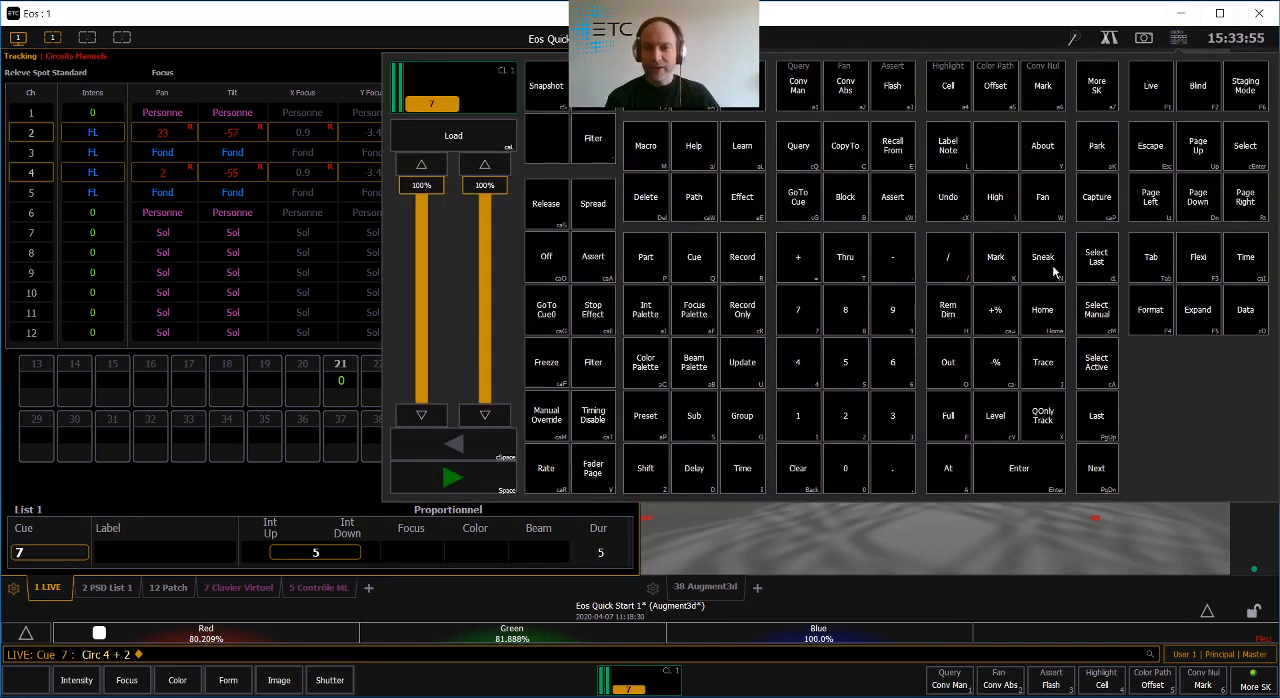
{"action": "left_click", "coordinate": [1009, 41]}
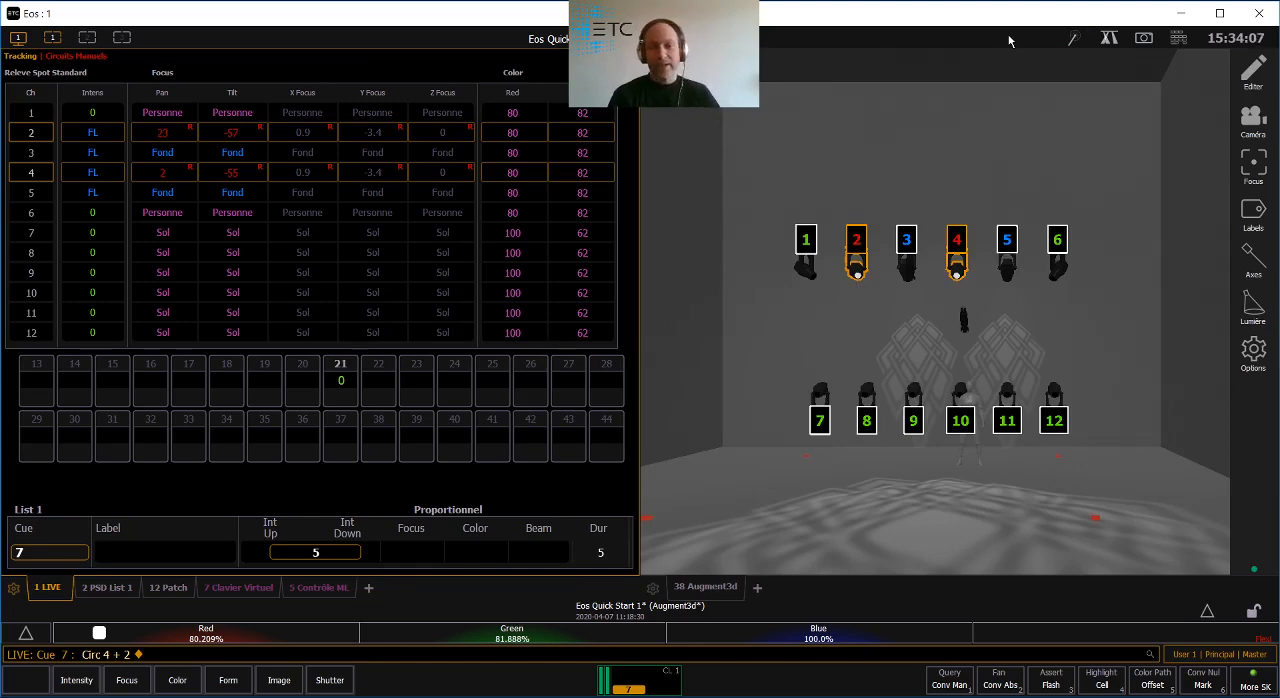
{"action": "key", "text": "BackSpace"}
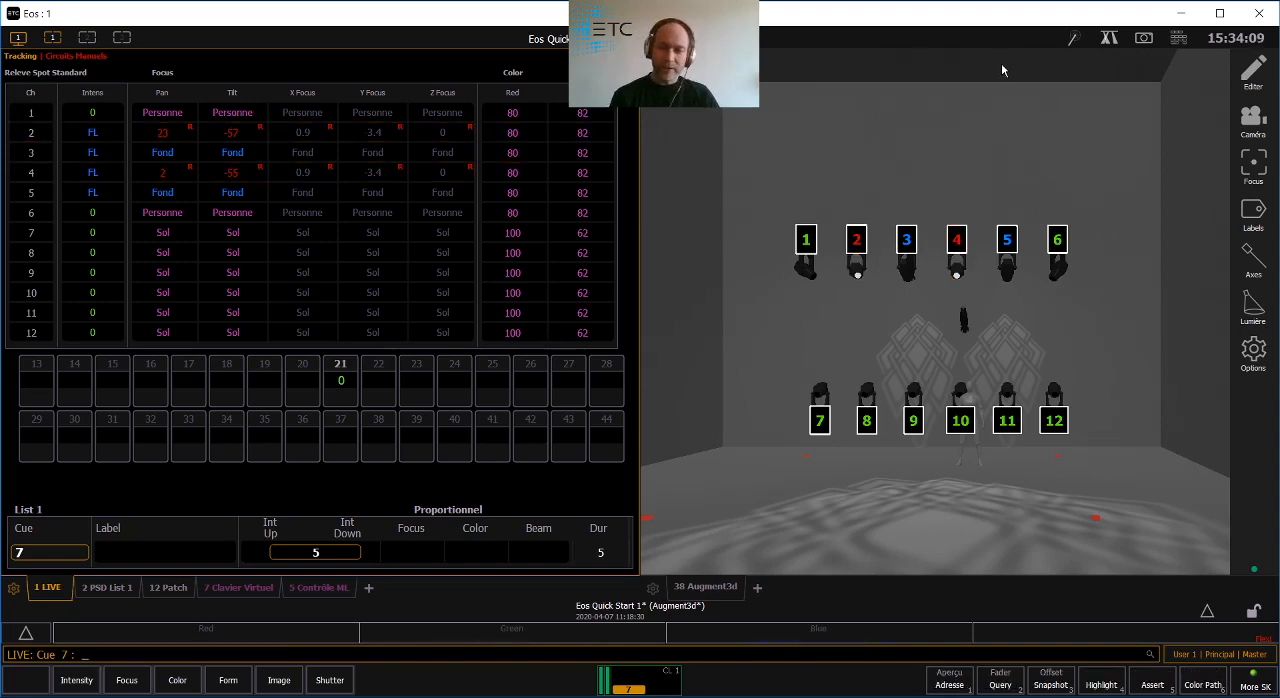
{"action": "left_click", "coordinate": [853, 242]}
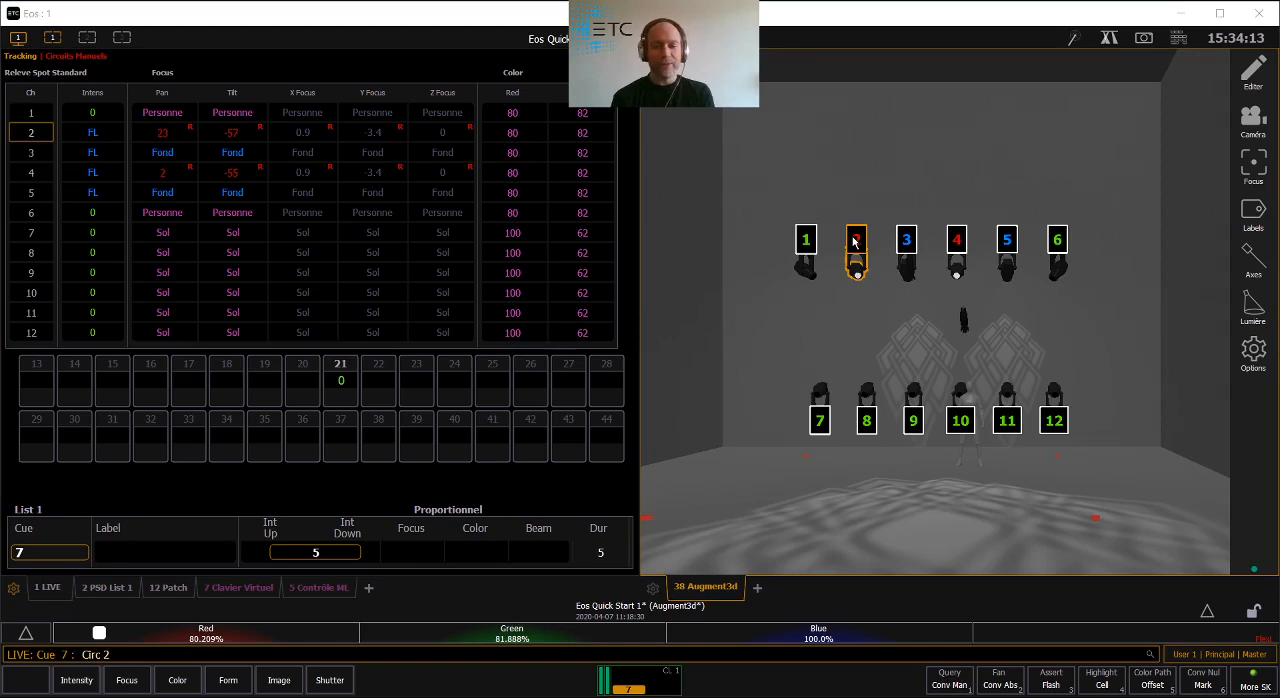
{"action": "key", "text": "n"}
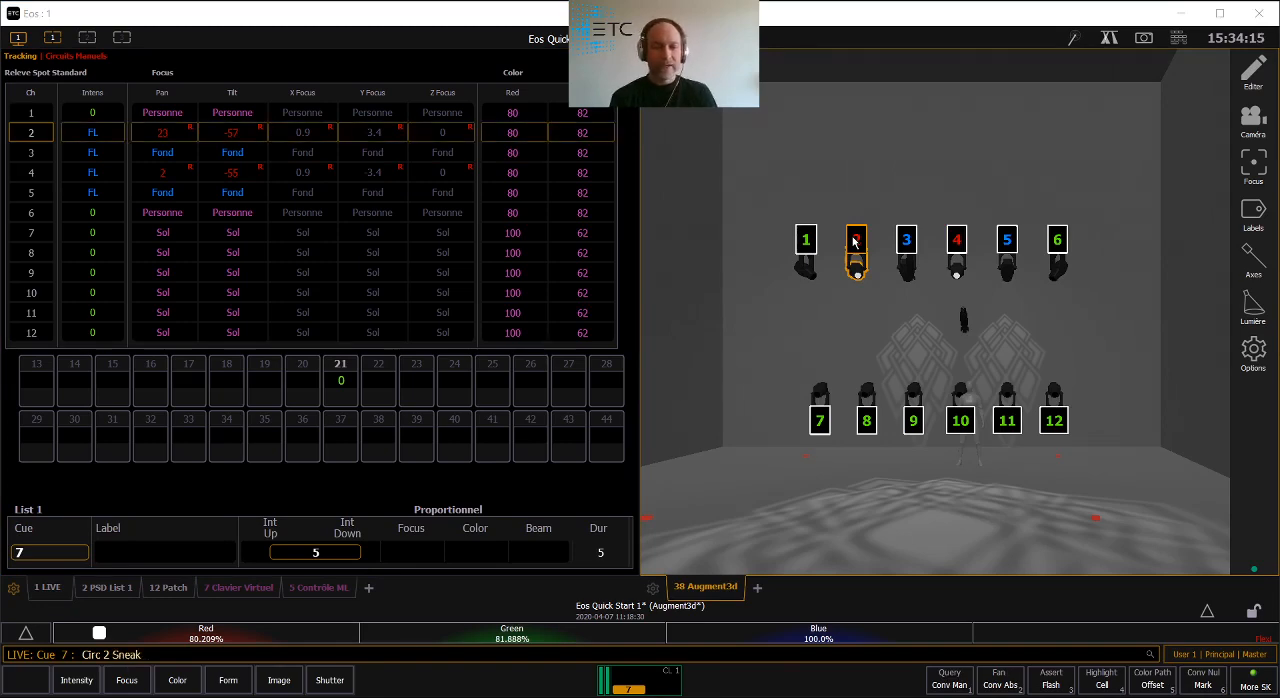
{"action": "key", "text": "Return"}
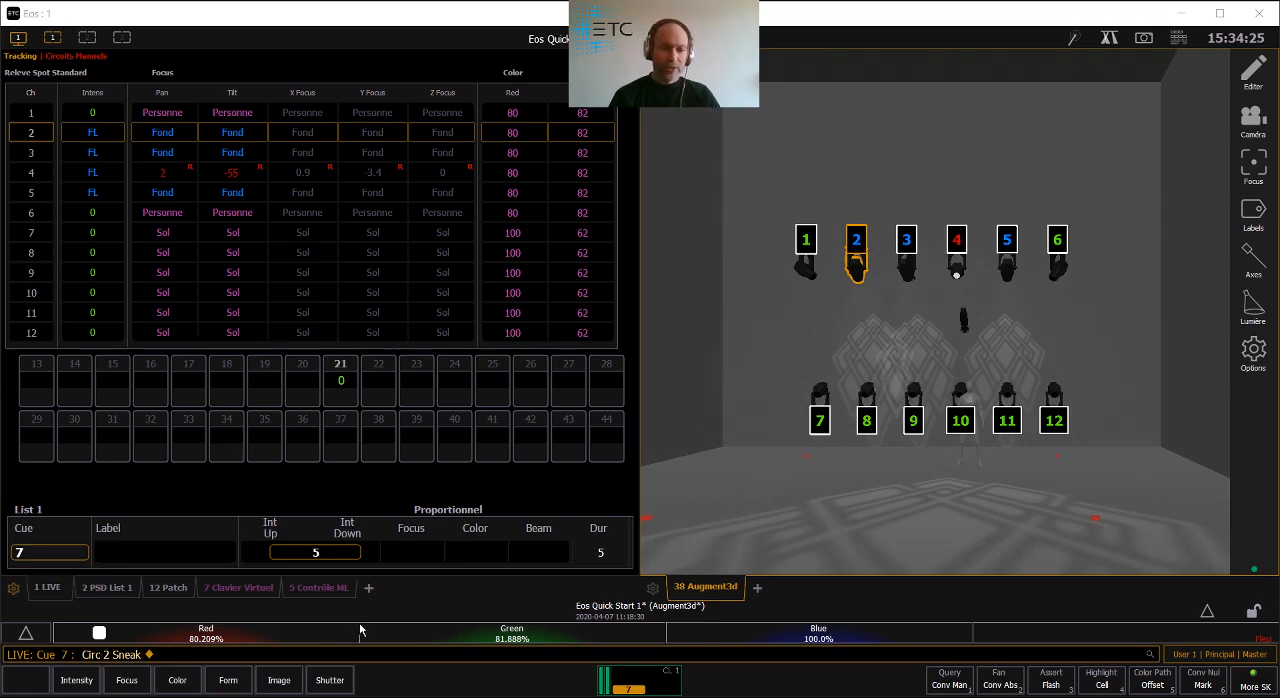
- Sneak all remaining manual values back to cue 7 without selecting a circuit
{"action": "key", "text": "BackSpace"}
{"action": "key", "text": "ampersand"}
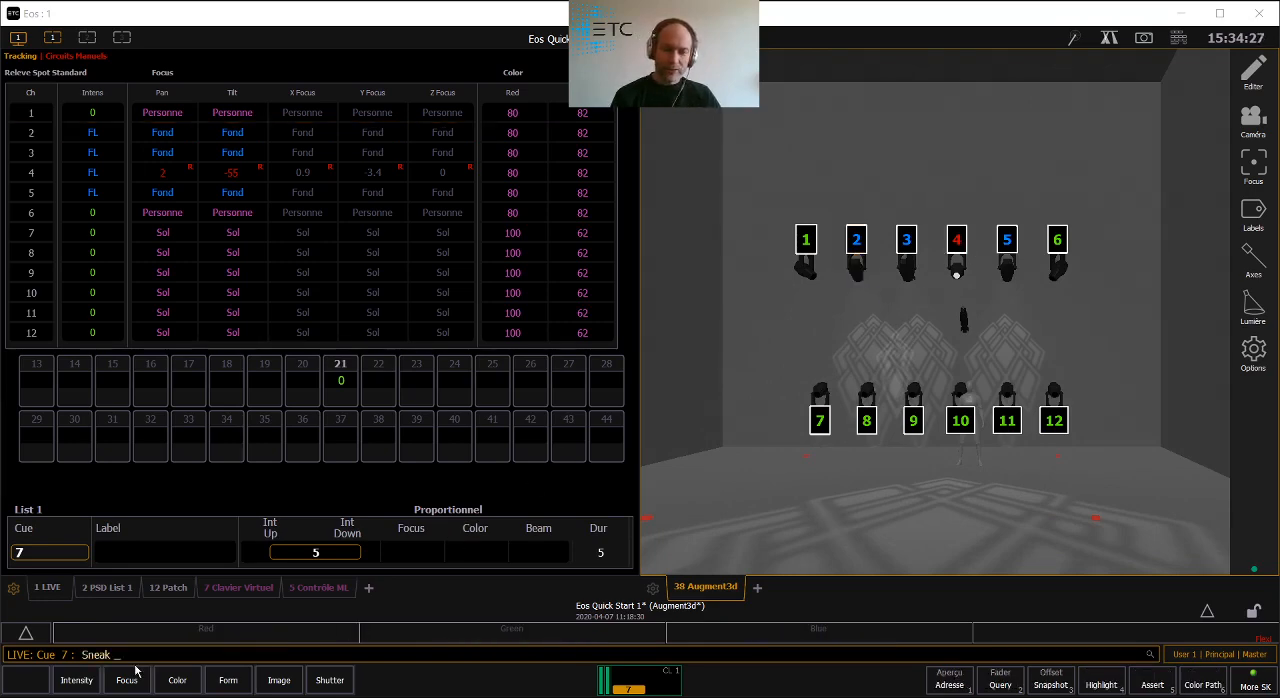
{"action": "key", "text": "Return"}
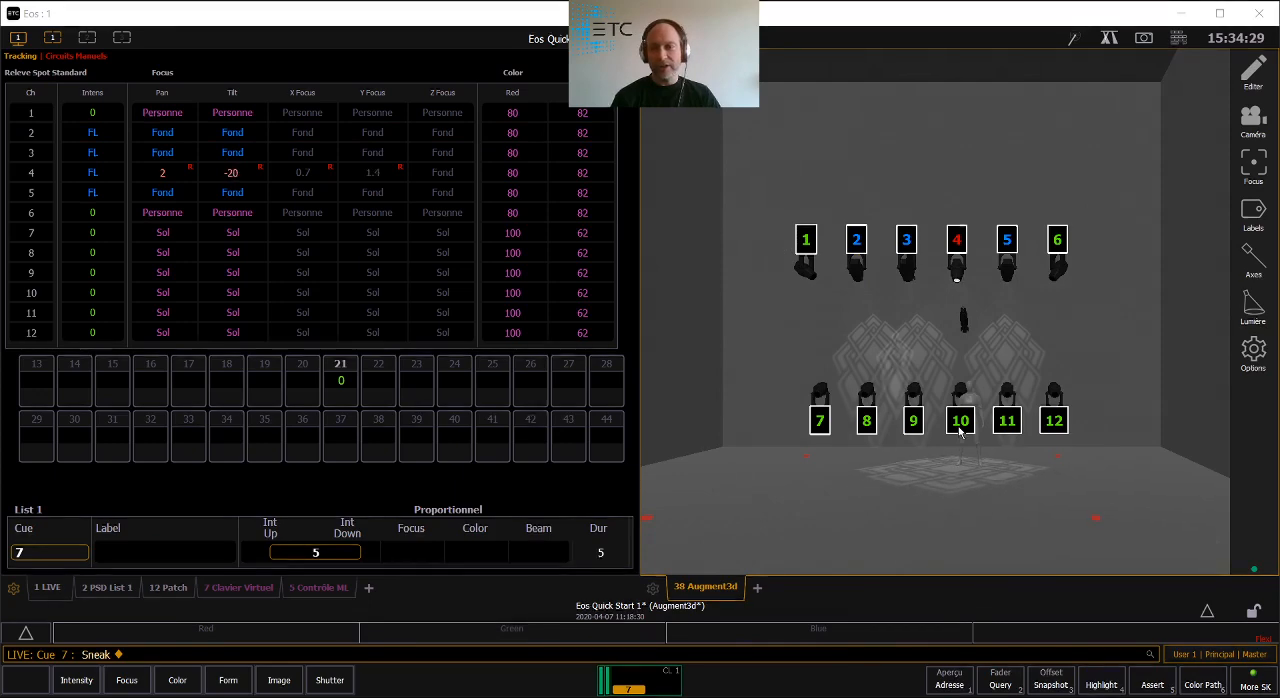
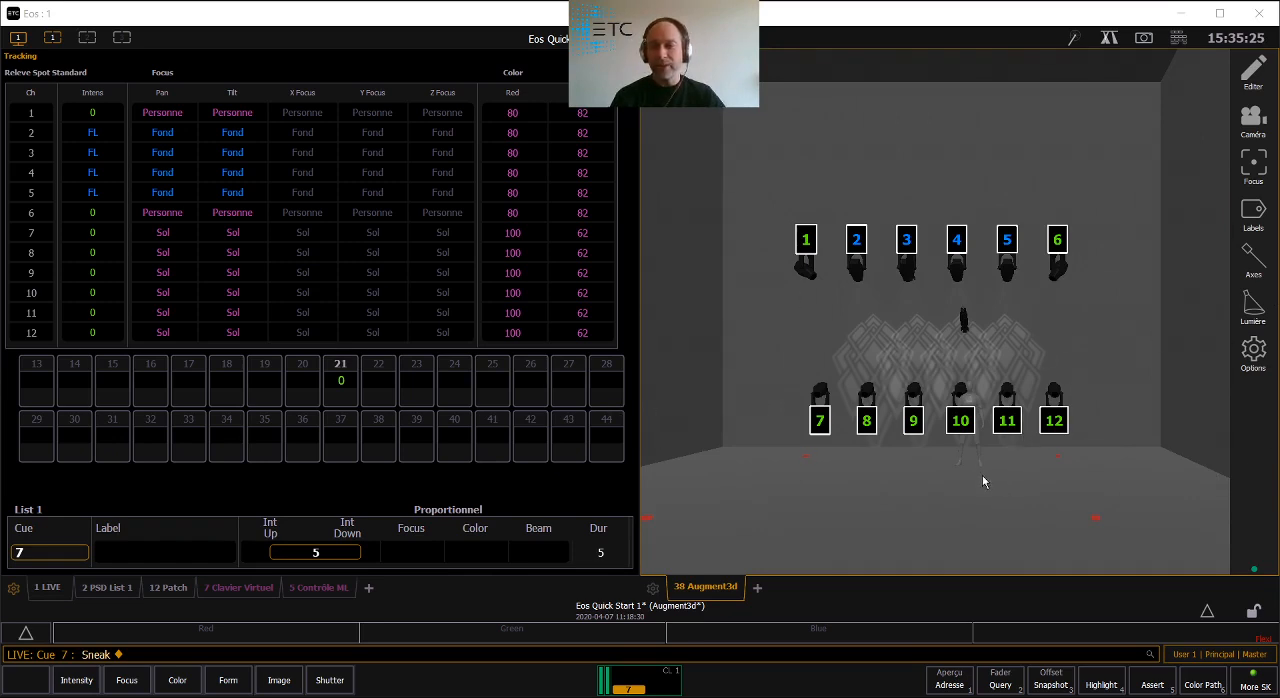
- Compare the Augment3d camera's orthographic mode with perspective mode, ending in perspective on the full stage
{"action": "scroll", "coordinate": [982, 474], "scroll_direction": "down", "scroll_amount": 3}
{"action": "scroll", "coordinate": [982, 472], "scroll_direction": "down", "scroll_amount": 2}
{"action": "left_click_drag", "start_coordinate": [982, 430], "coordinate": [1166, 456]}
{"action": "scroll", "coordinate": [1036, 546], "scroll_direction": "up", "scroll_amount": 3}
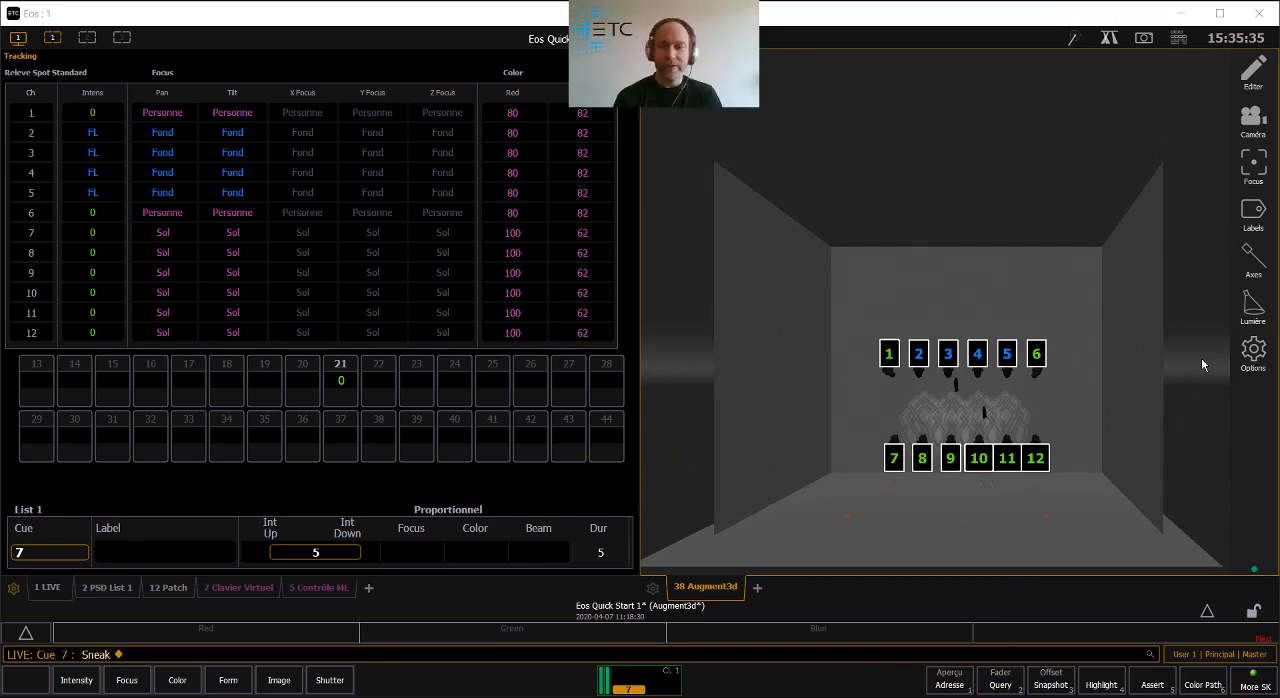
{"action": "left_click", "coordinate": [1254, 120]}
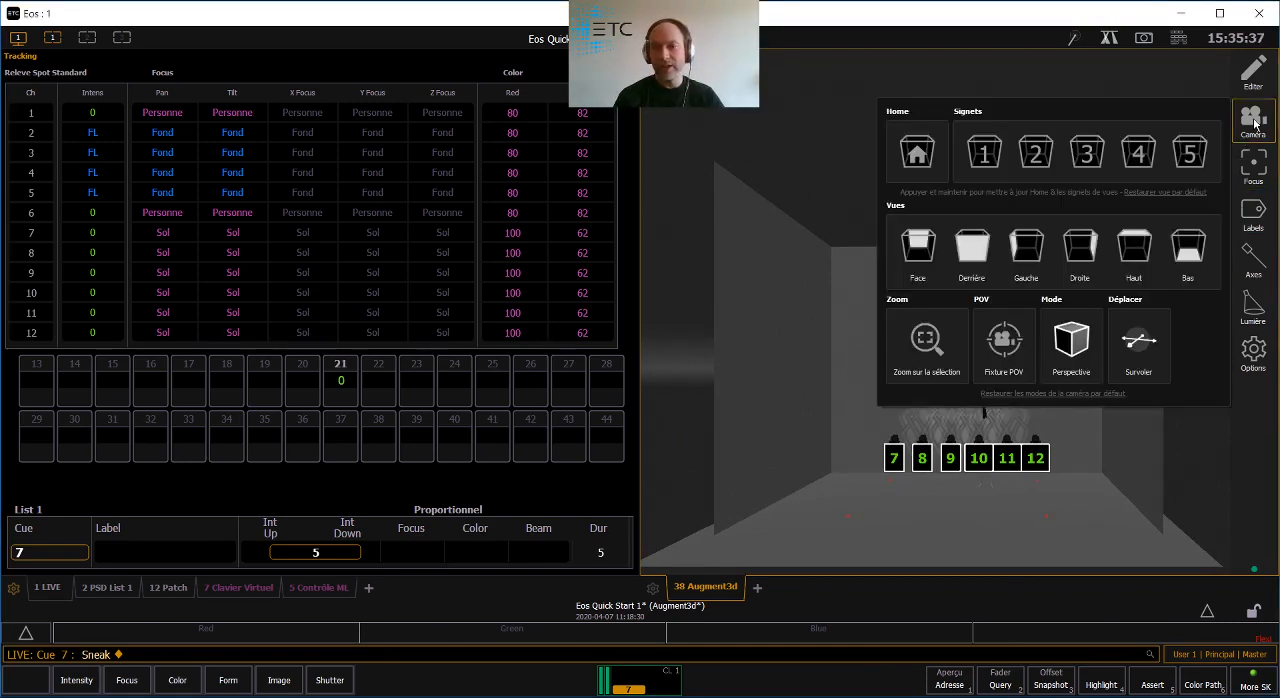
{"action": "left_click", "coordinate": [1068, 343]}
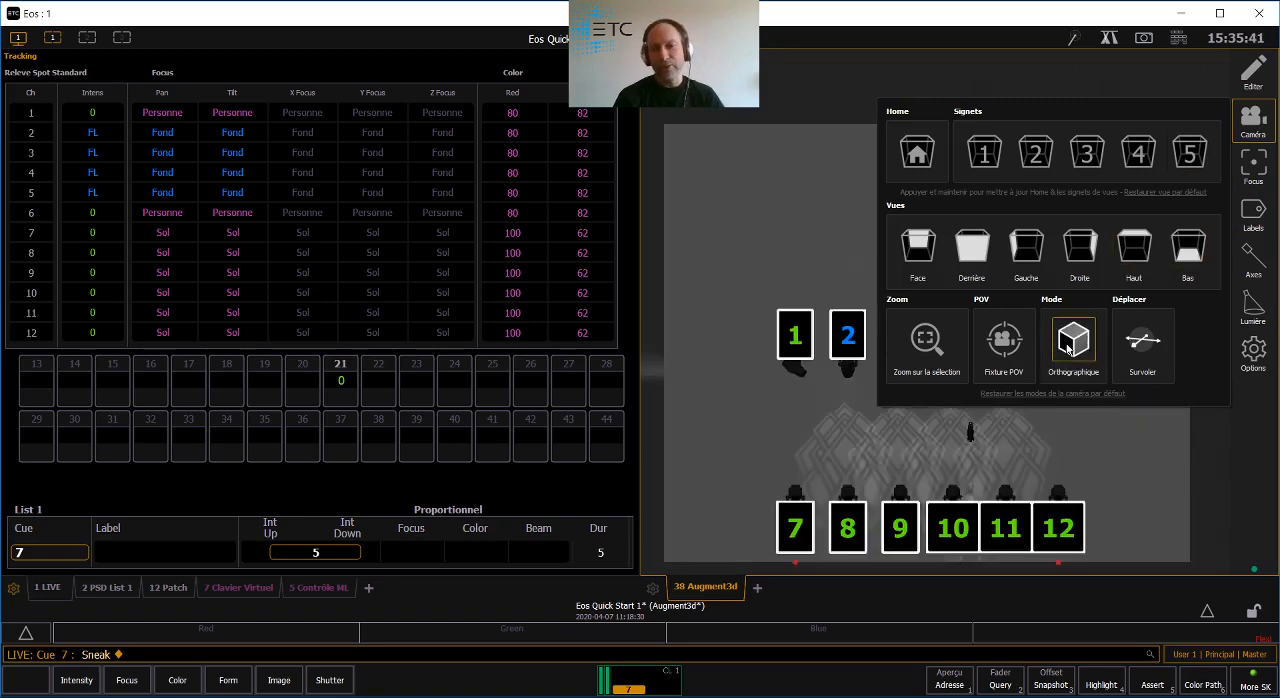
{"action": "left_click", "coordinate": [1068, 345]}
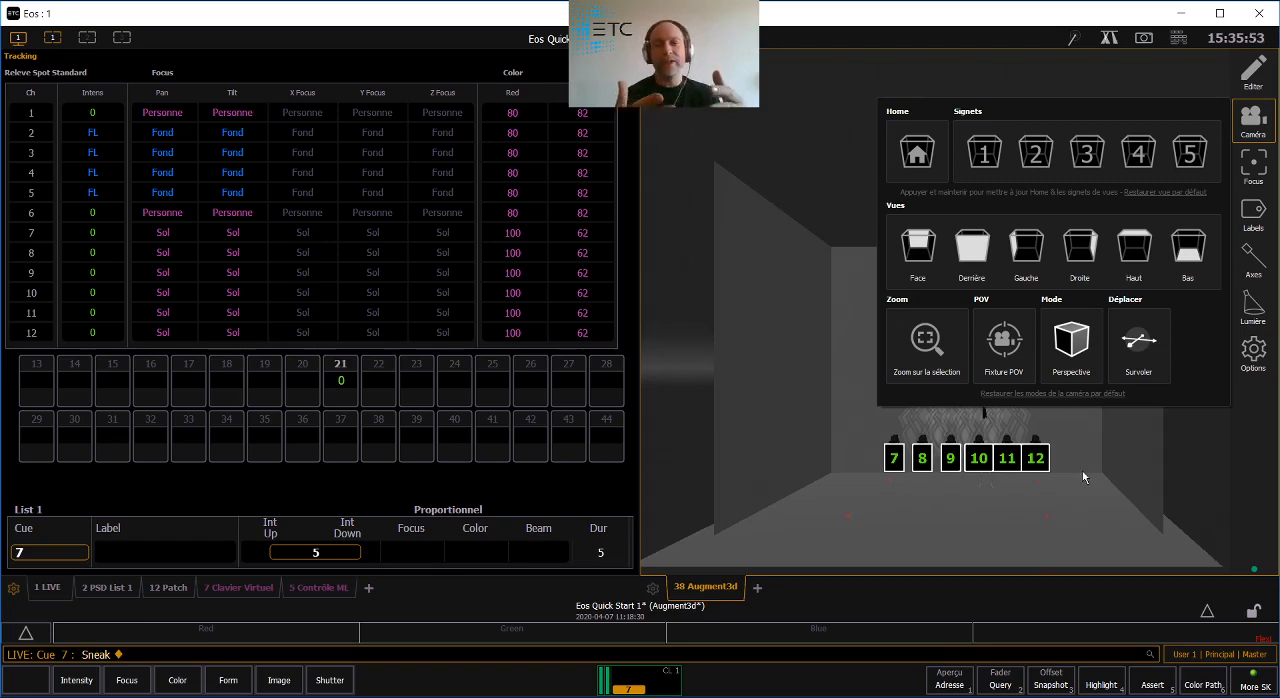
{"action": "left_click", "coordinate": [1074, 514]}
{"action": "left_click_drag", "start_coordinate": [933, 487], "coordinate": [1046, 493]}
{"action": "scroll", "coordinate": [1046, 493], "scroll_direction": "up", "scroll_amount": 2}
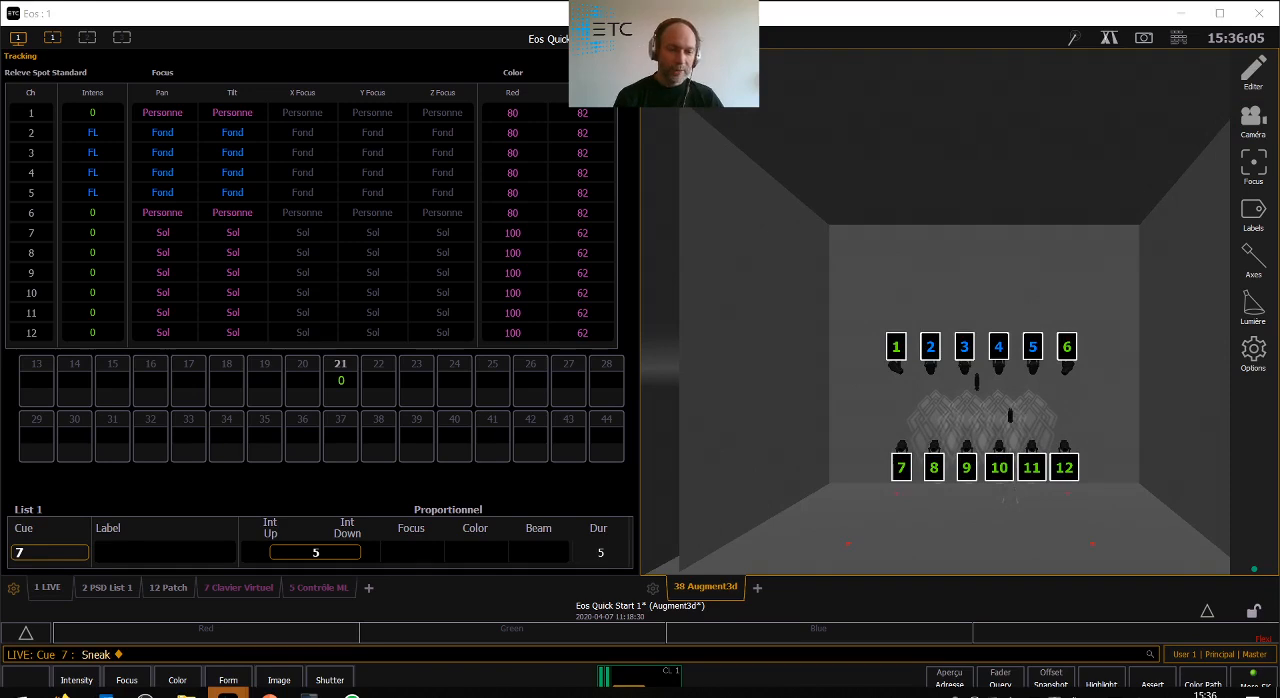
- Show cue list 1, return to cue 4 with Go To Cue and play forward through cues 5, 6 and 7
{"action": "left_click", "coordinate": [106, 588]}
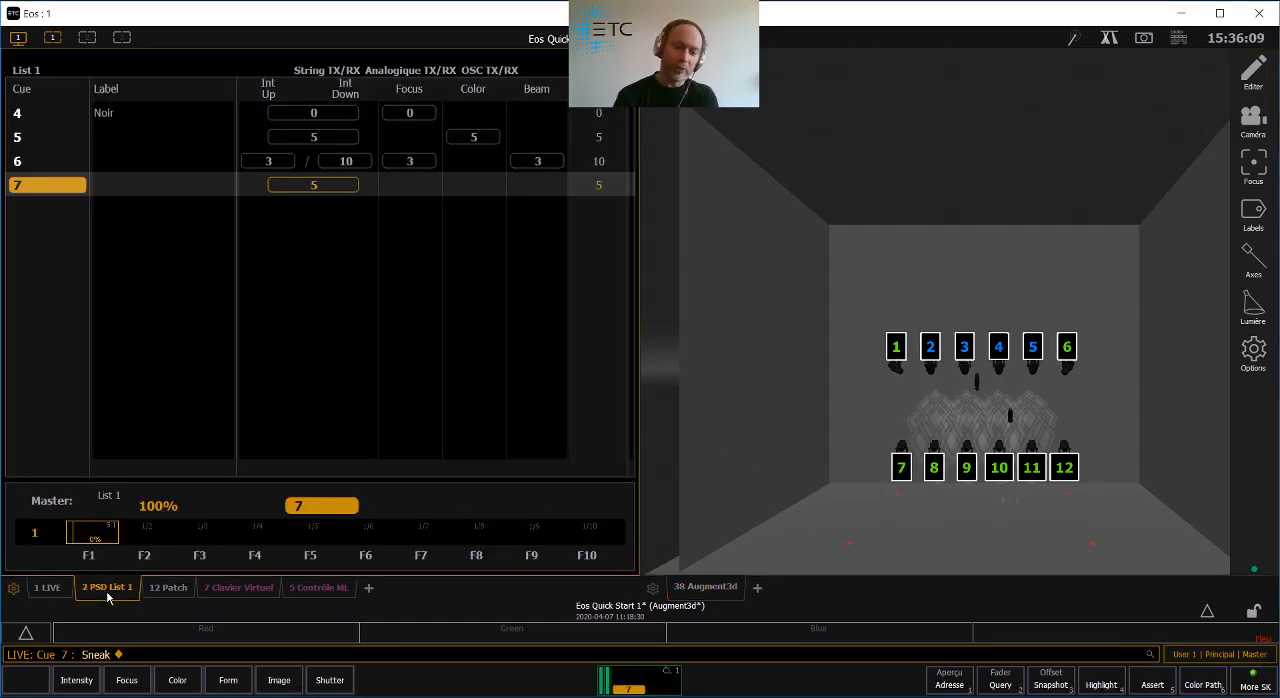
{"action": "key", "text": "ctrl+e"}
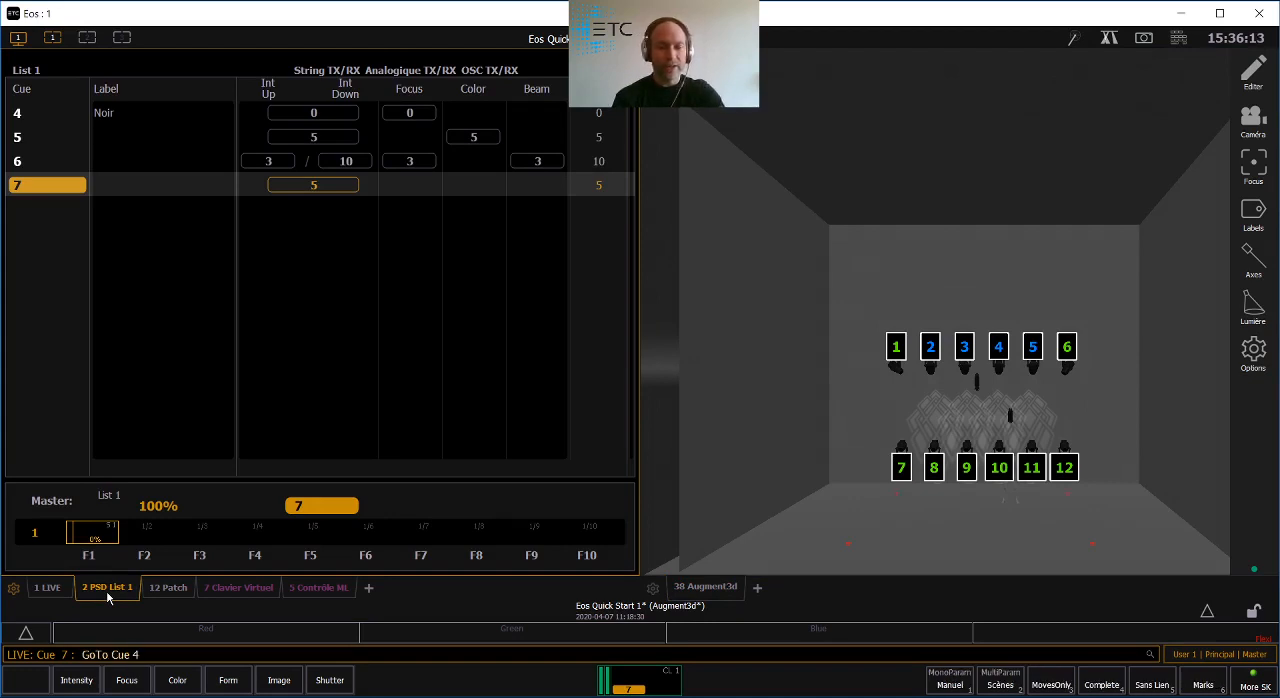
{"action": "key", "text": "Return"}
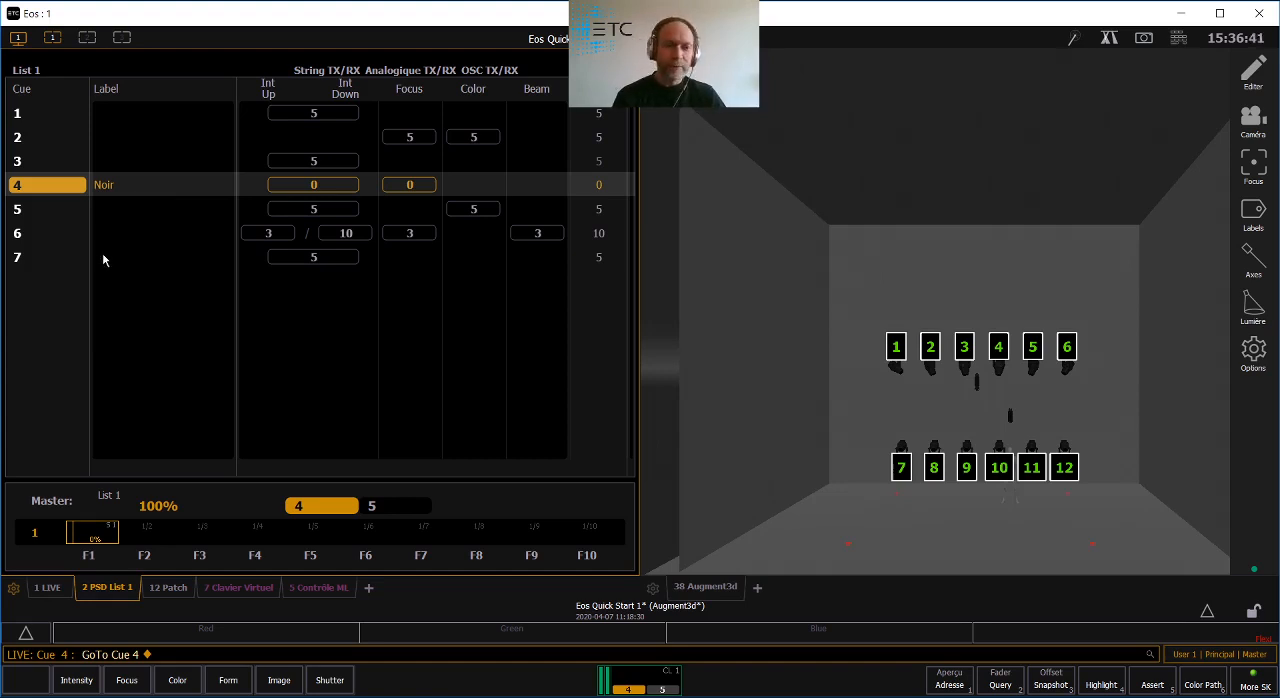
{"action": "key", "text": "F12"}
{"action": "key", "text": "F12"}
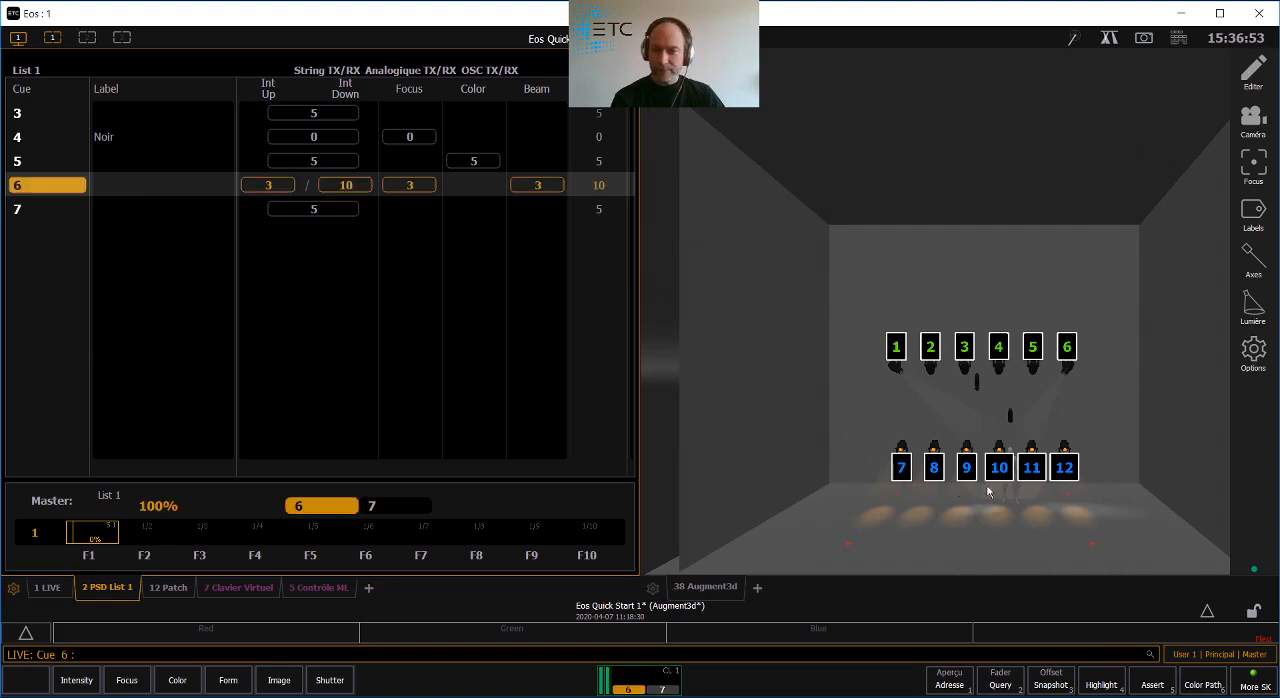
{"action": "key", "text": "space"}
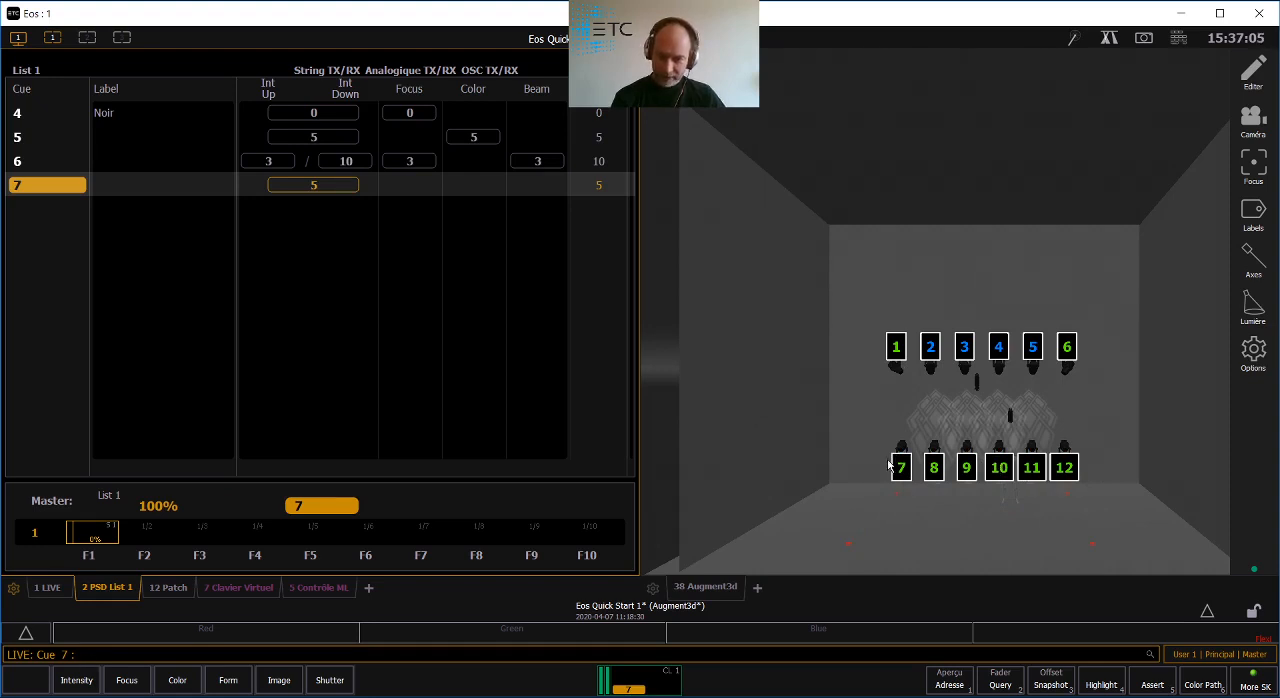
{"action": "left_click", "coordinate": [938, 466]}
{"action": "left_click", "coordinate": [967, 471]}
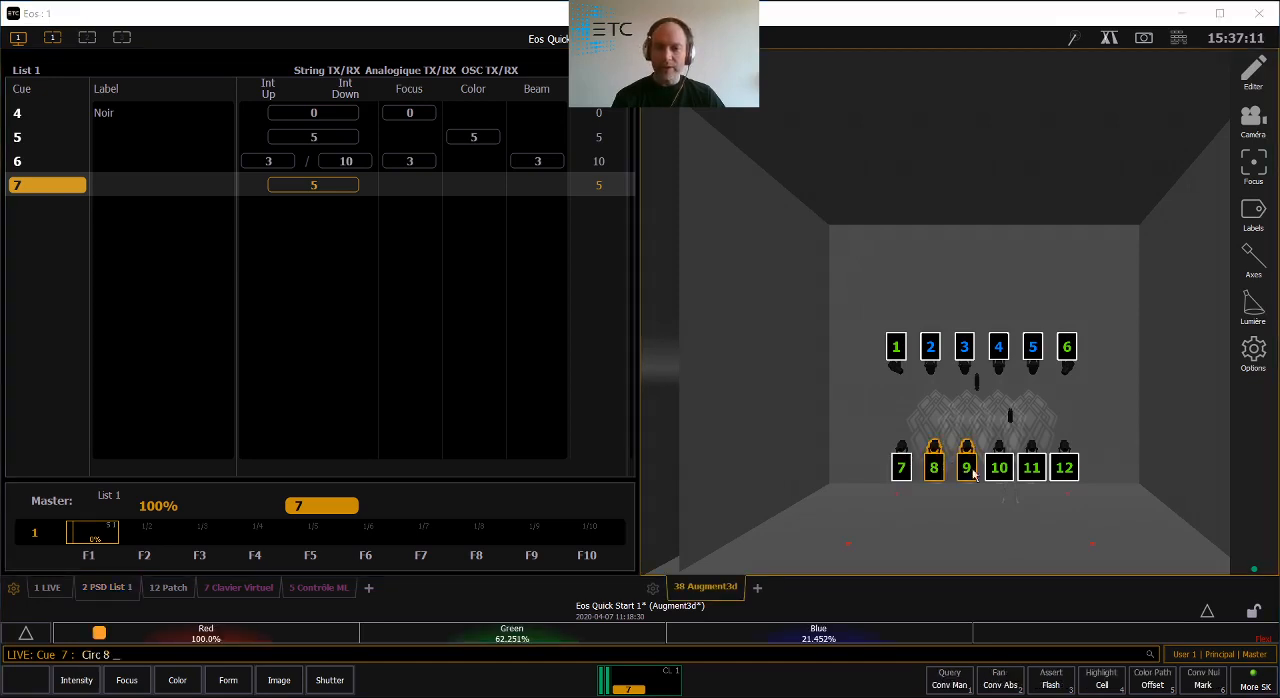
{"action": "left_click", "coordinate": [995, 474]}
{"action": "left_click", "coordinate": [1026, 476]}
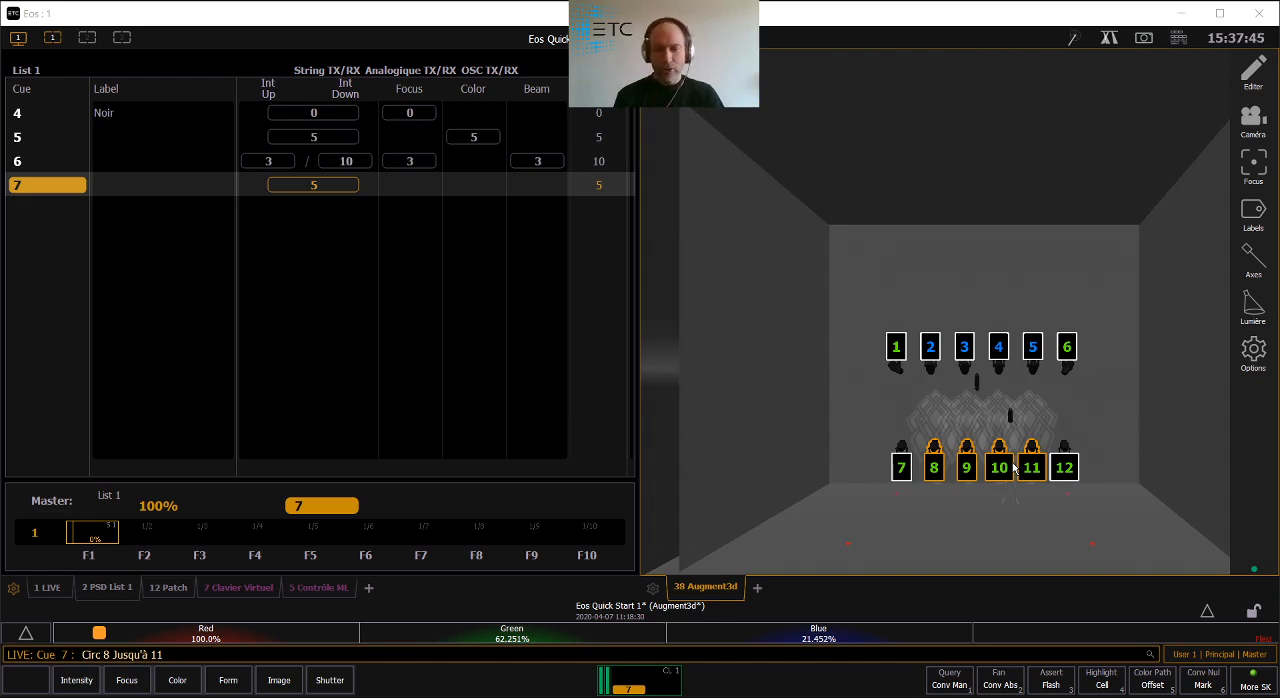
{"action": "key", "text": "BackSpace"}
{"action": "key", "text": "BackSpace"}
{"action": "key", "text": "BackSpace"}
{"action": "key", "text": "BackSpace"}
{"action": "key", "text": "BackSpace"}
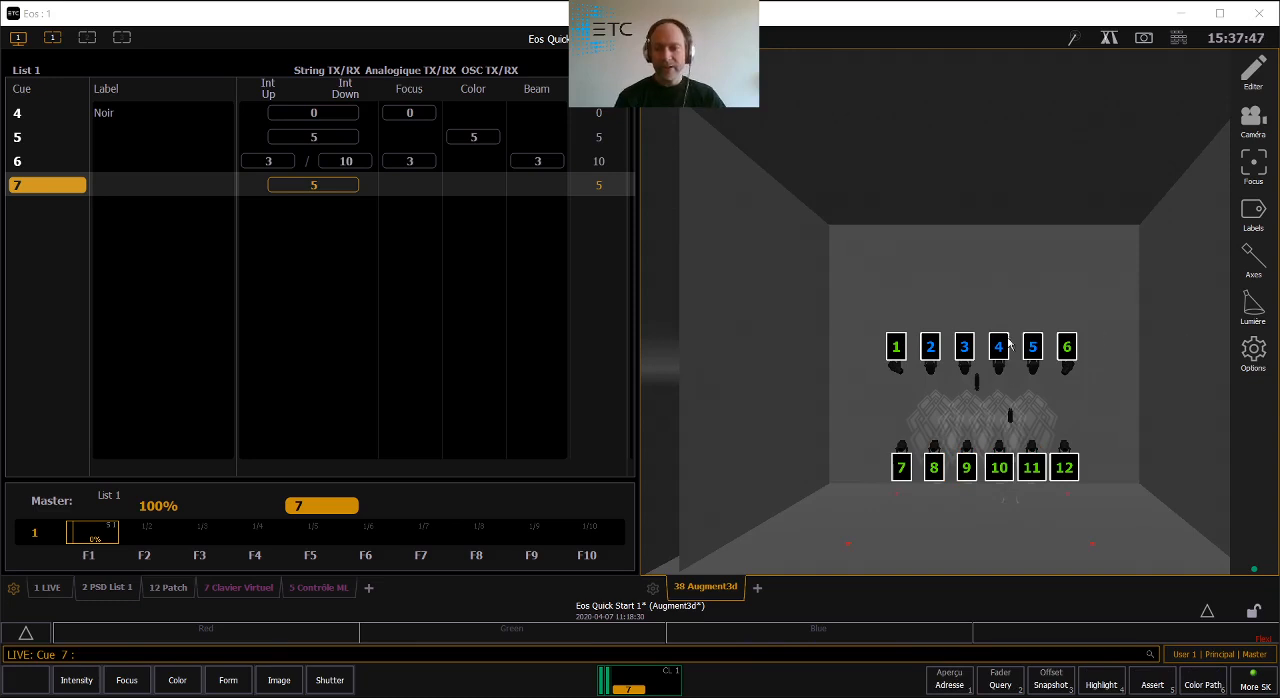
- Record circuits 1 and 6 as Part 2 of cue 7, and clear the circuit selection
{"action": "left_click", "coordinate": [894, 366]}
{"action": "left_click", "coordinate": [1067, 368]}
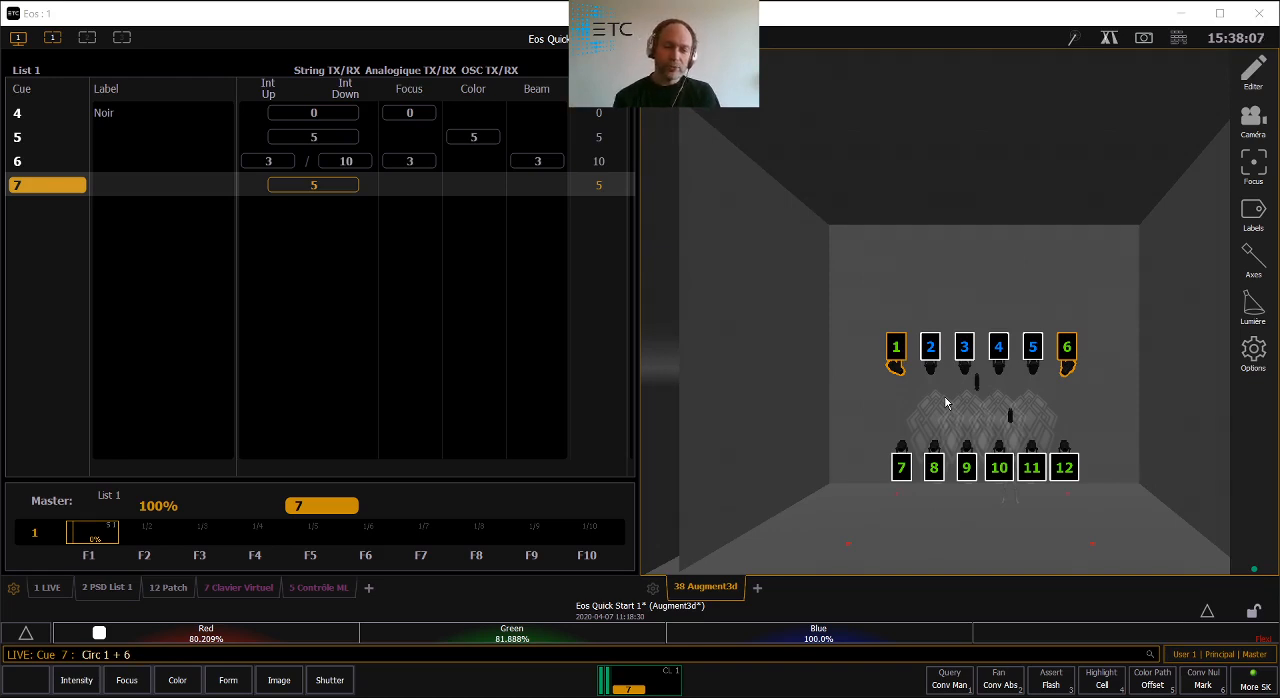
{"action": "key", "text": "r"}
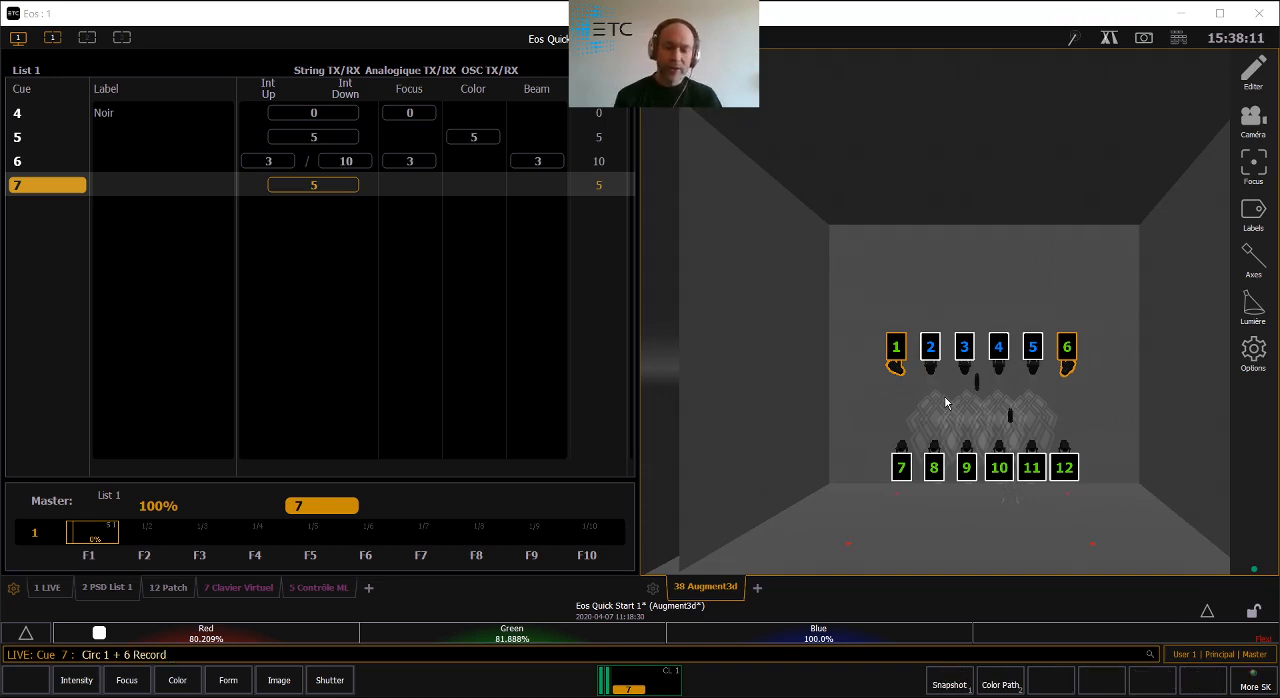
{"action": "left_click", "coordinate": [1172, 38]}
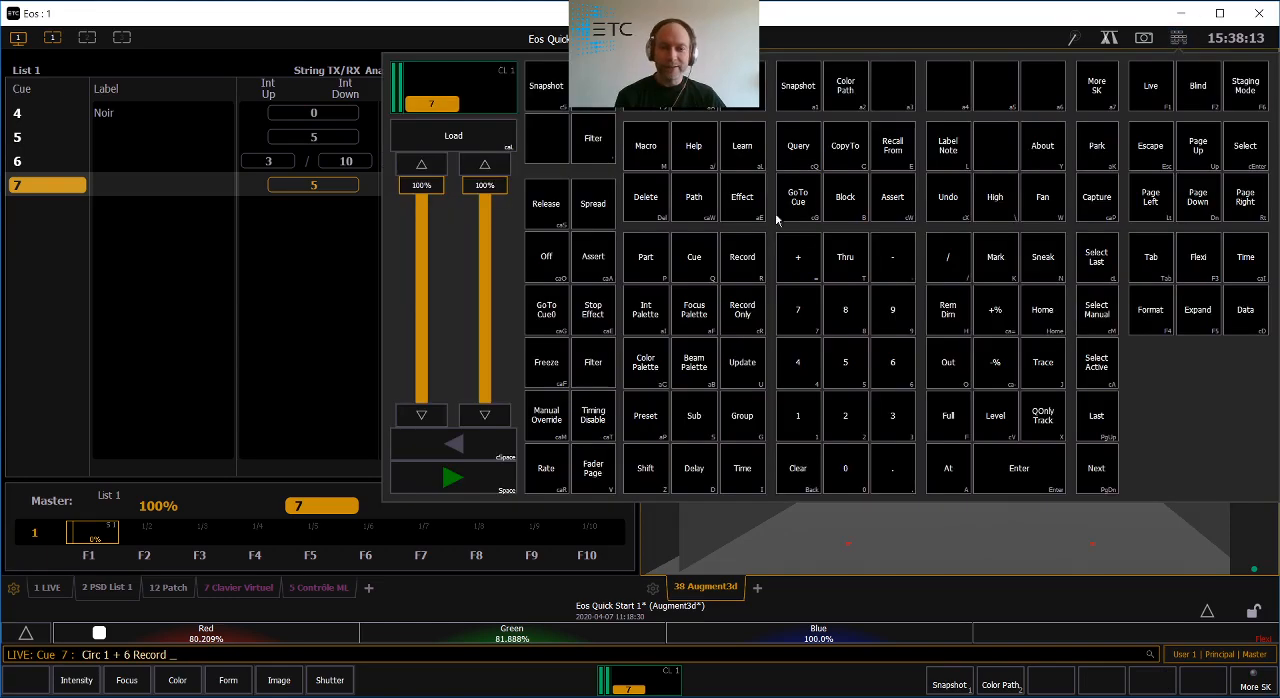
{"action": "left_click", "coordinate": [645, 260]}
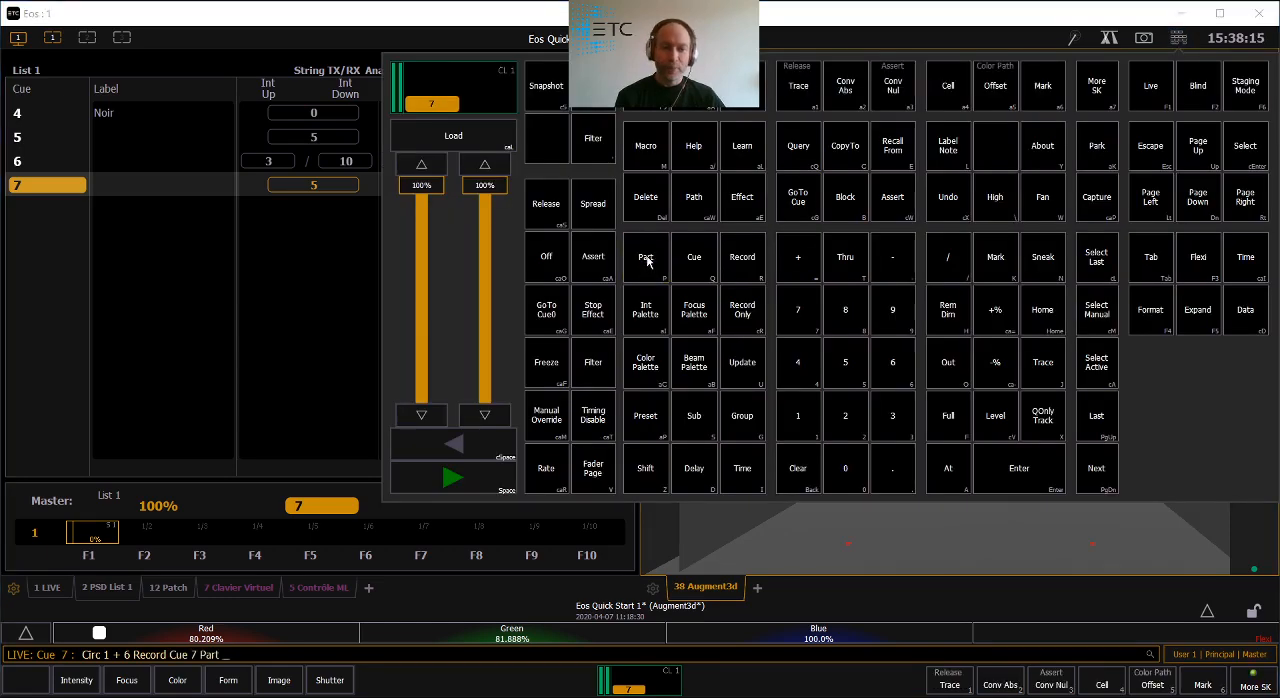
{"action": "left_click", "coordinate": [475, 40]}
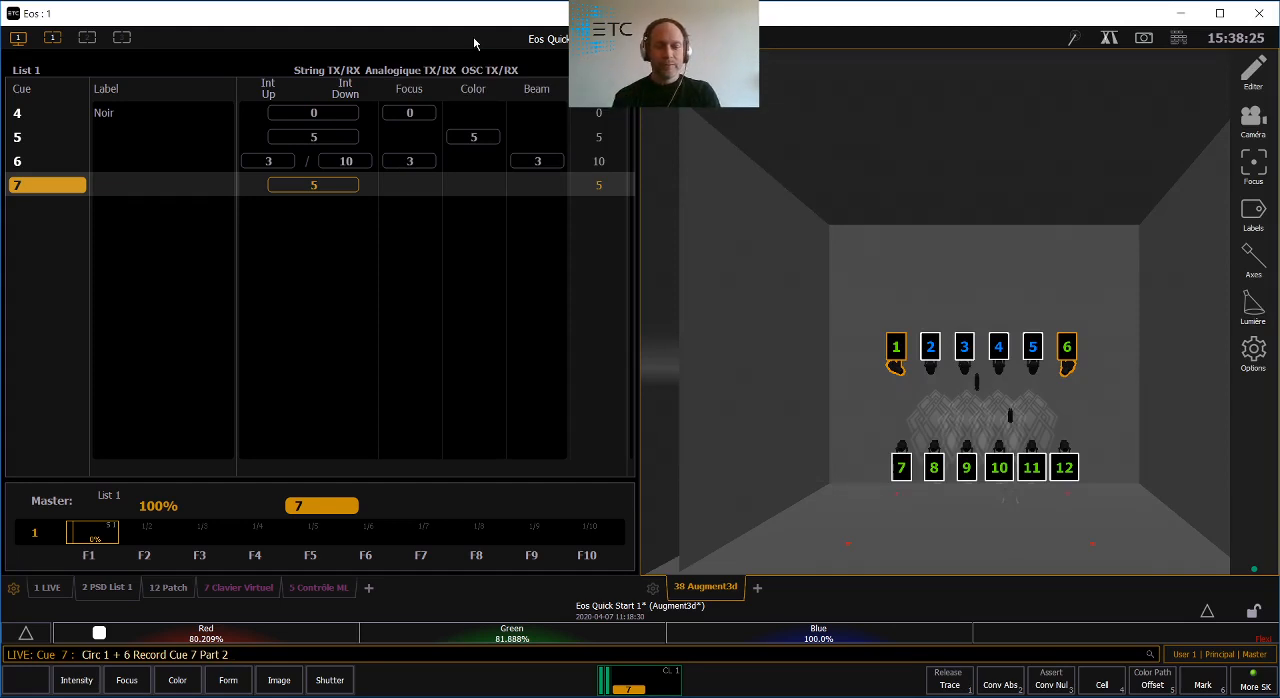
{"action": "key", "text": "Return"}
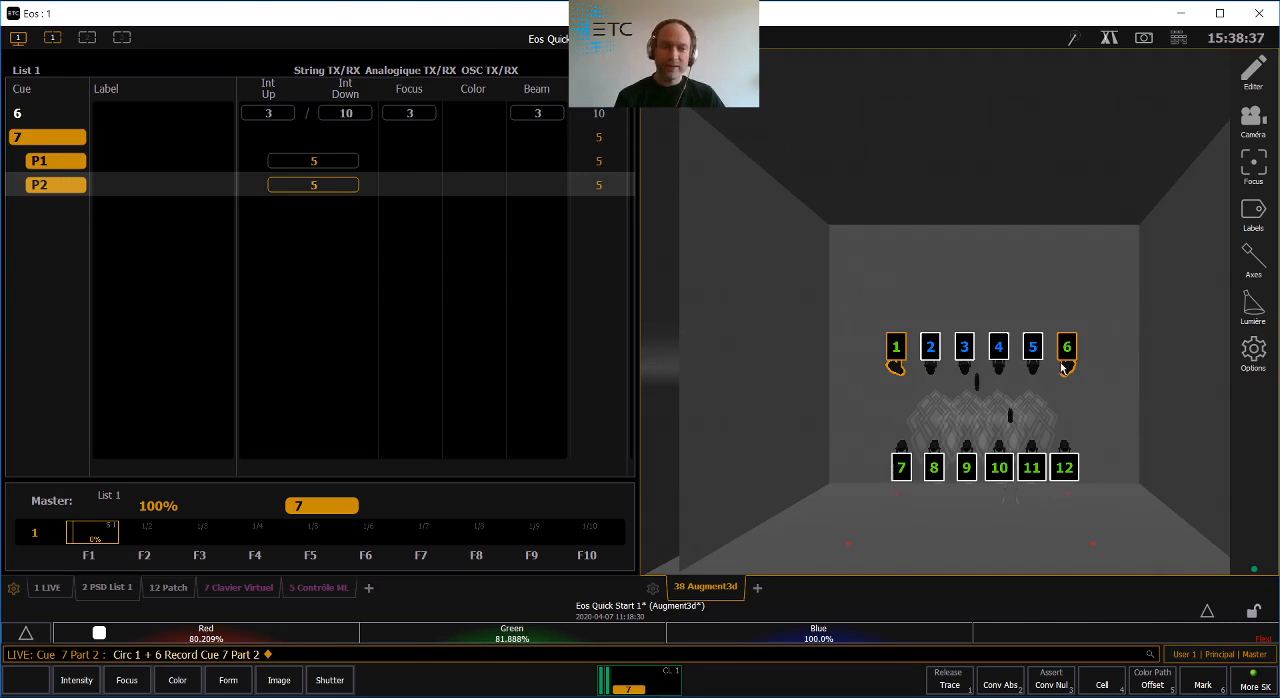
{"action": "key", "text": "BackSpace"}
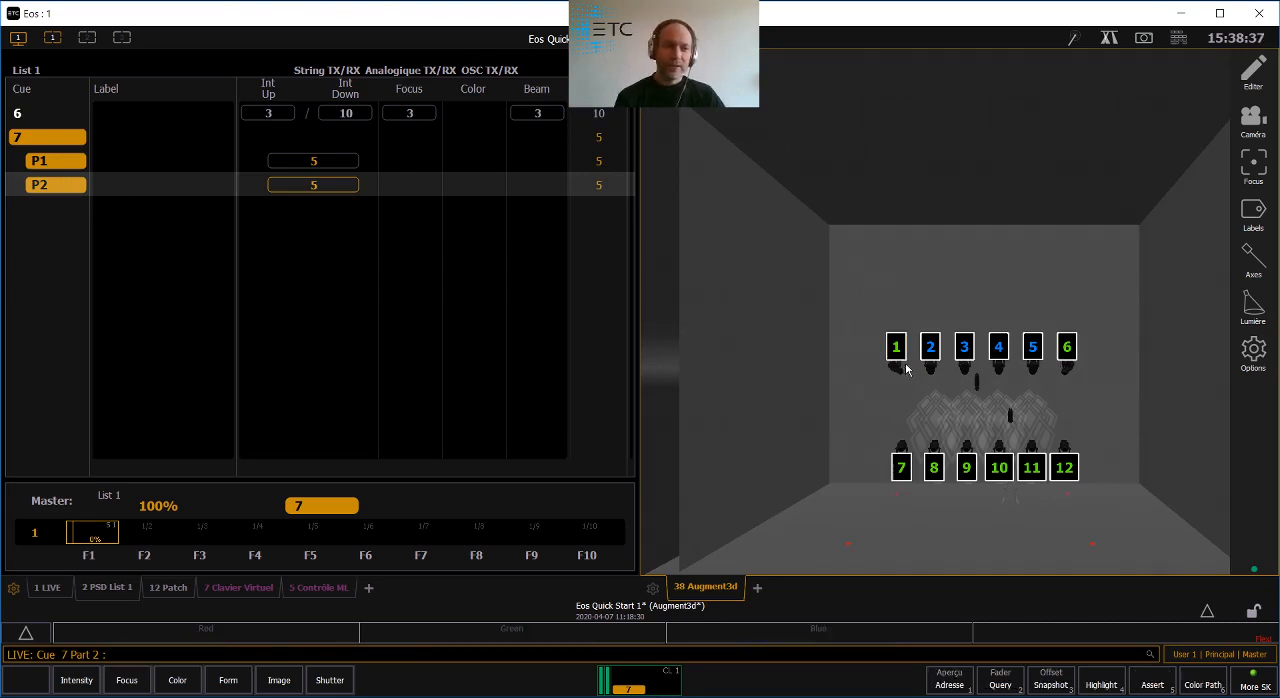
- Set the time of cue 7 Part 1 to 7 seconds
{"action": "left_click", "coordinate": [85, 171]}
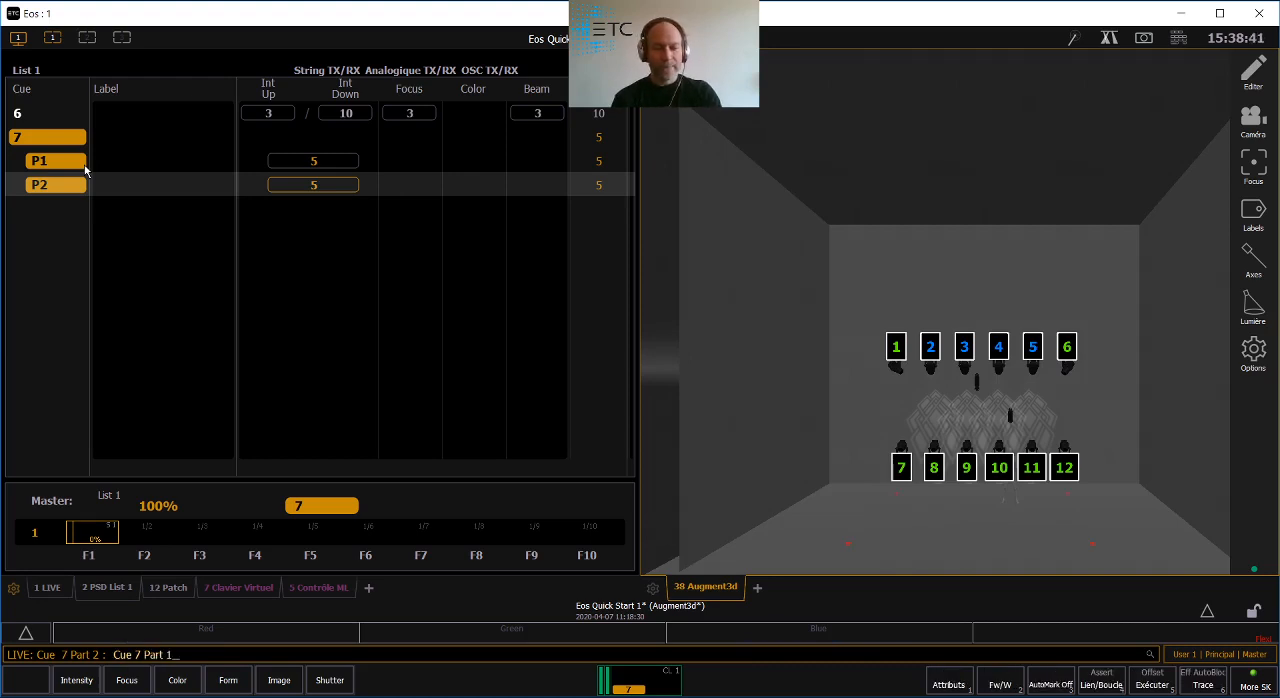
{"action": "key", "text": "i"}
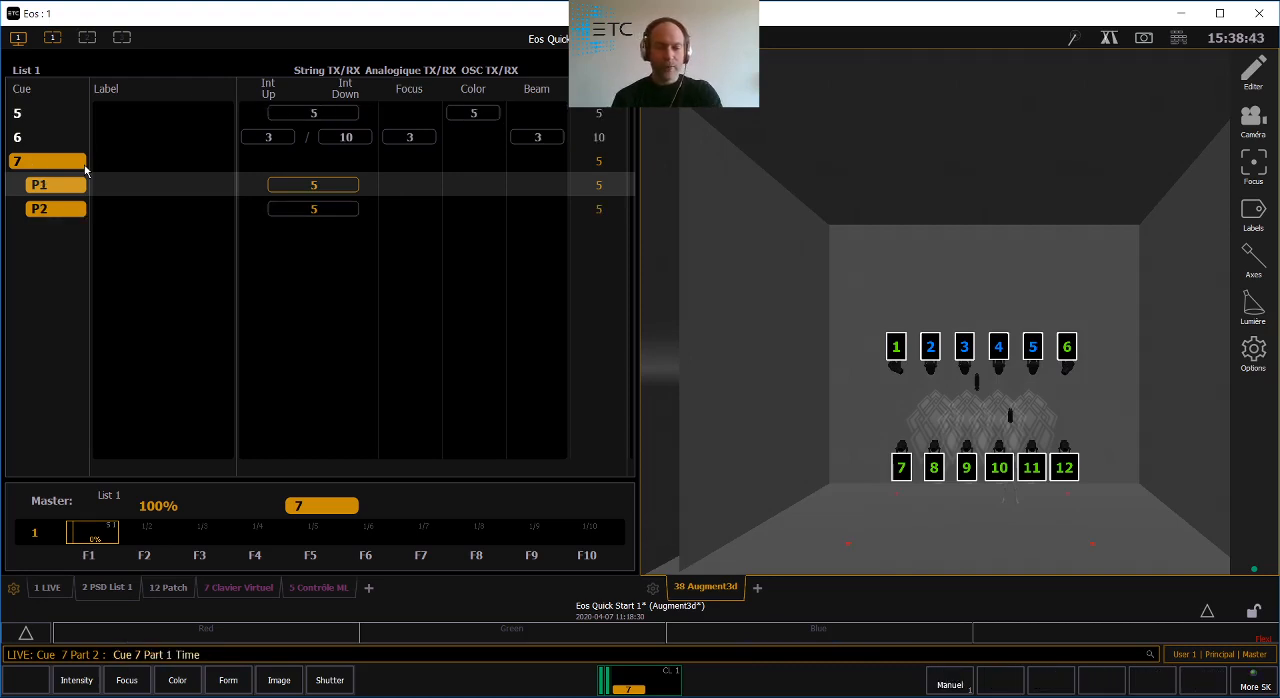
{"action": "type", "text": "7"}
{"action": "key", "text": "Return"}
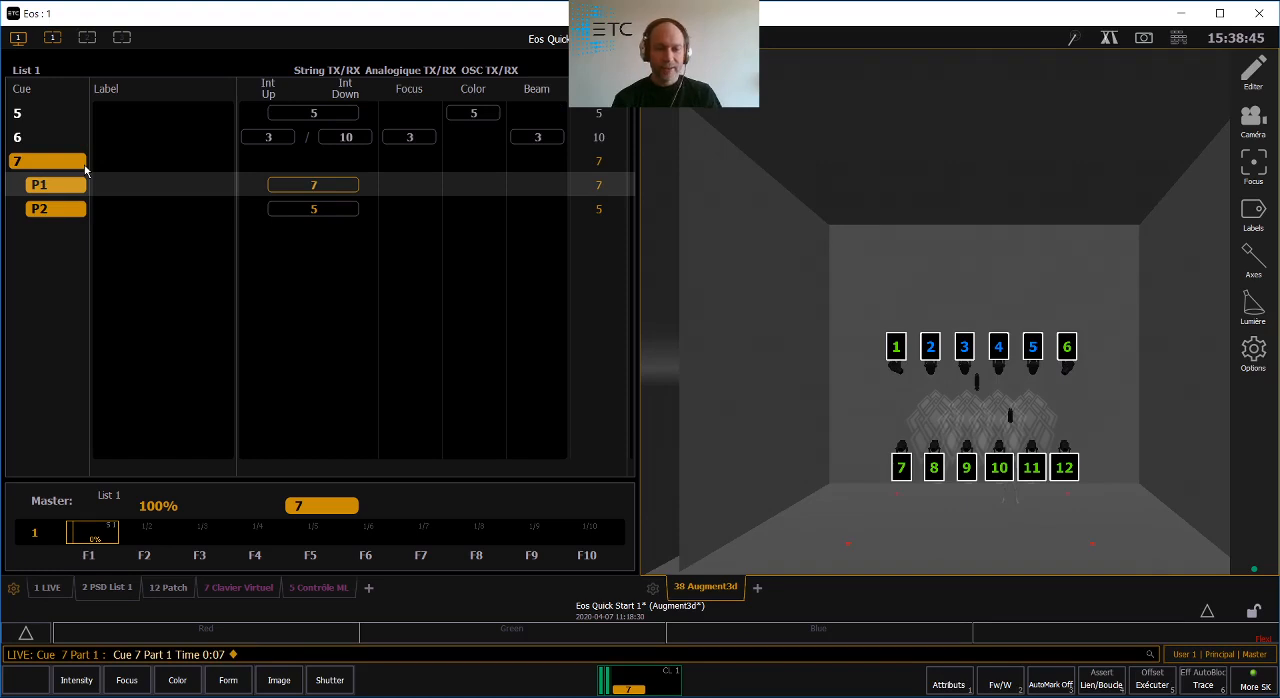
- Set the time of cue 7 Part 2 to 2 seconds
{"action": "key", "text": "BackSpace"}
{"action": "key", "text": "BackSpace"}
{"action": "key", "text": "BackSpace"}
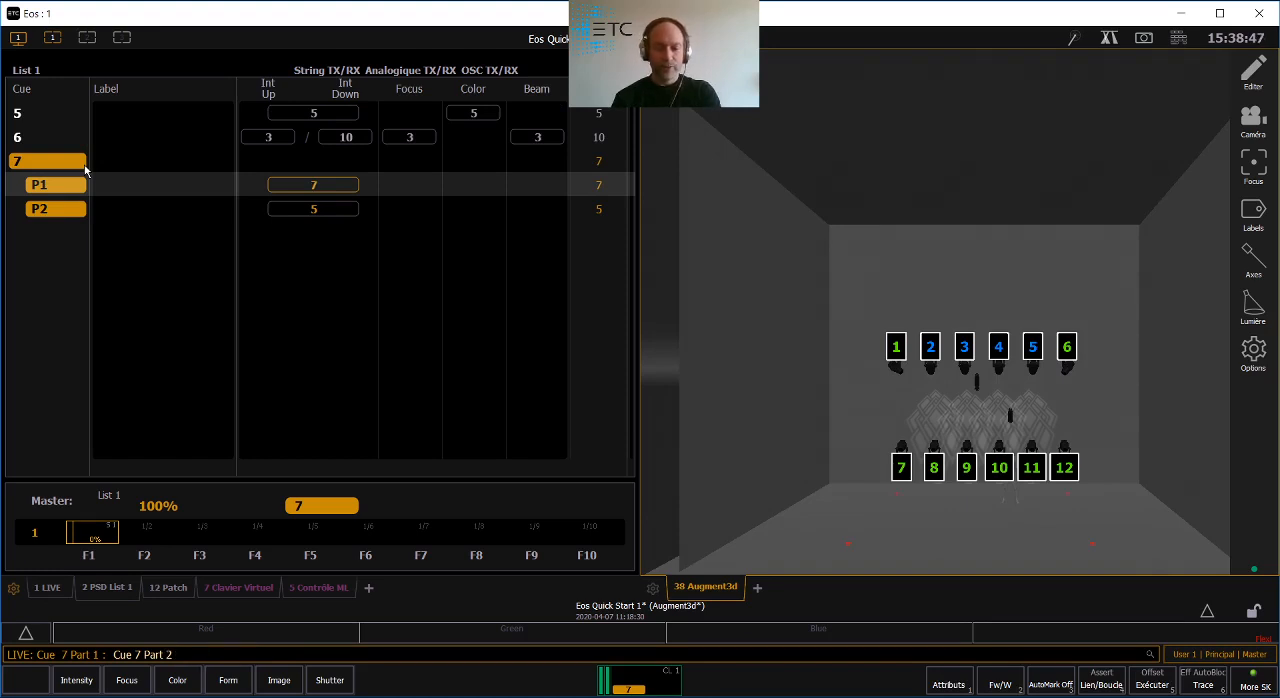
{"action": "key", "text": "t"}
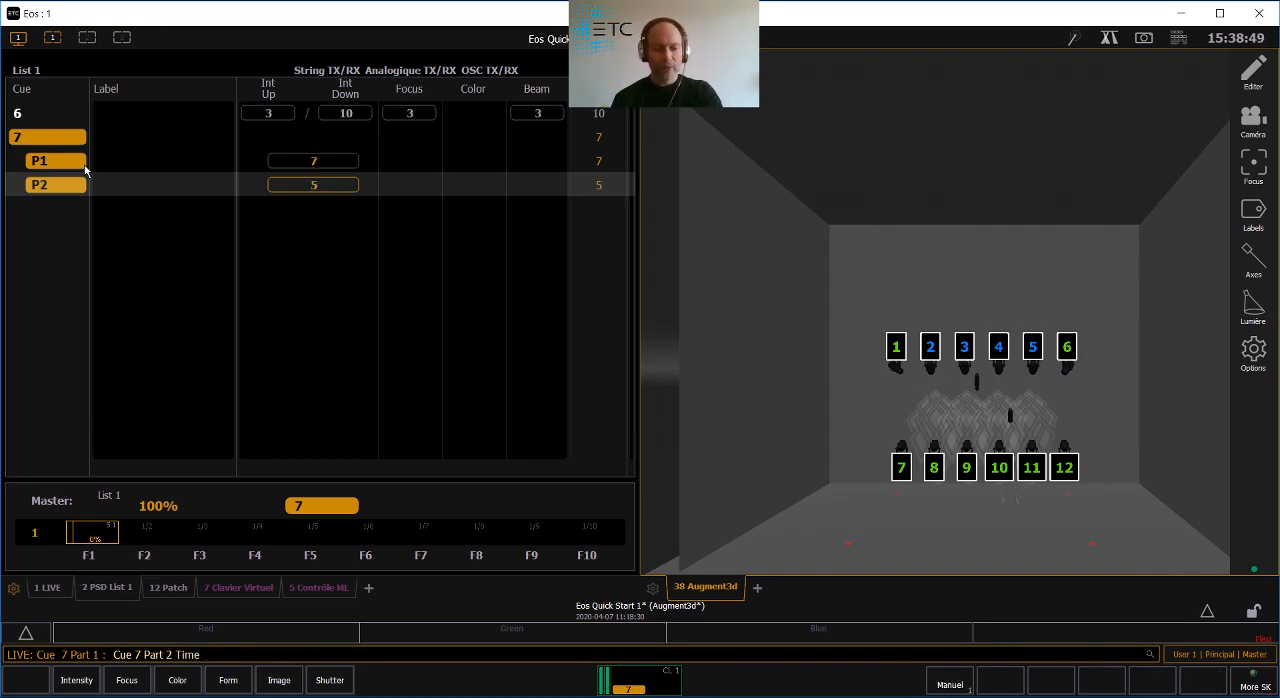
{"action": "key", "text": "2"}
{"action": "key", "text": "Return"}
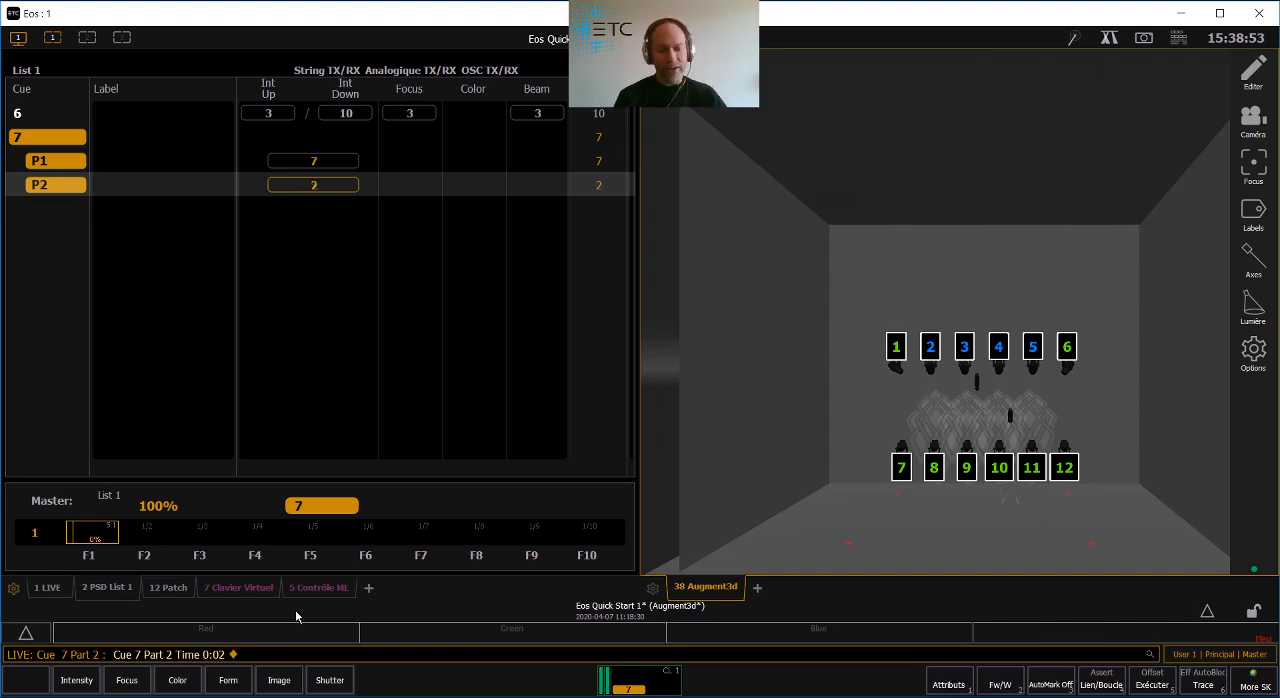
- Add a 3-second delay to cue 7 Part 2
{"action": "type", "text": "d"}
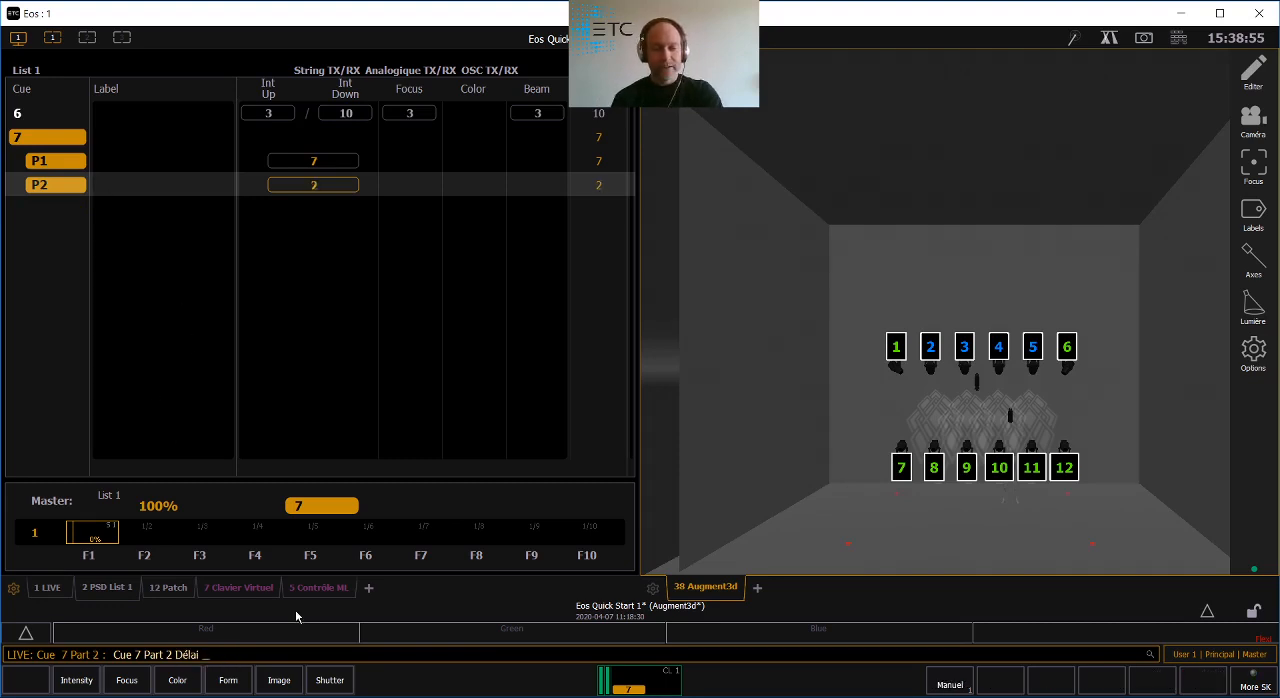
{"action": "type", "text": "3"}
{"action": "key", "text": "Return"}
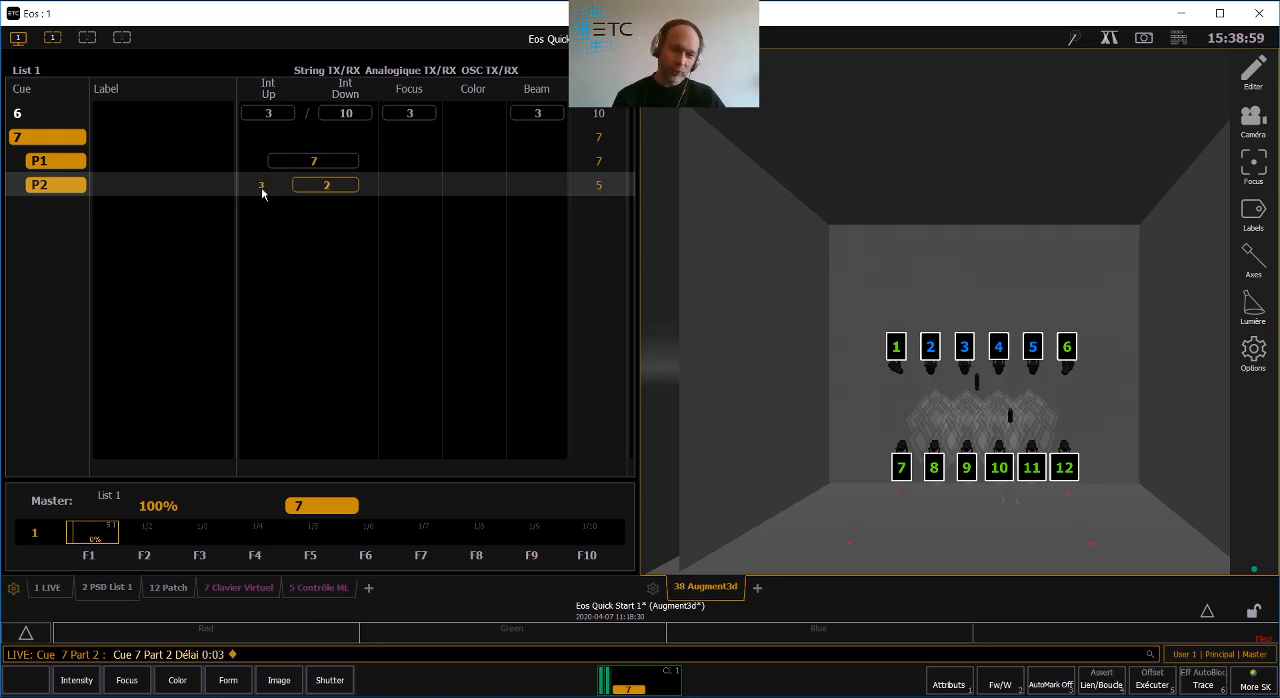
- Go back to cue 6 and play the multipart cue 7 to watch its part timings in Augment3d
{"action": "key", "text": "F11"}
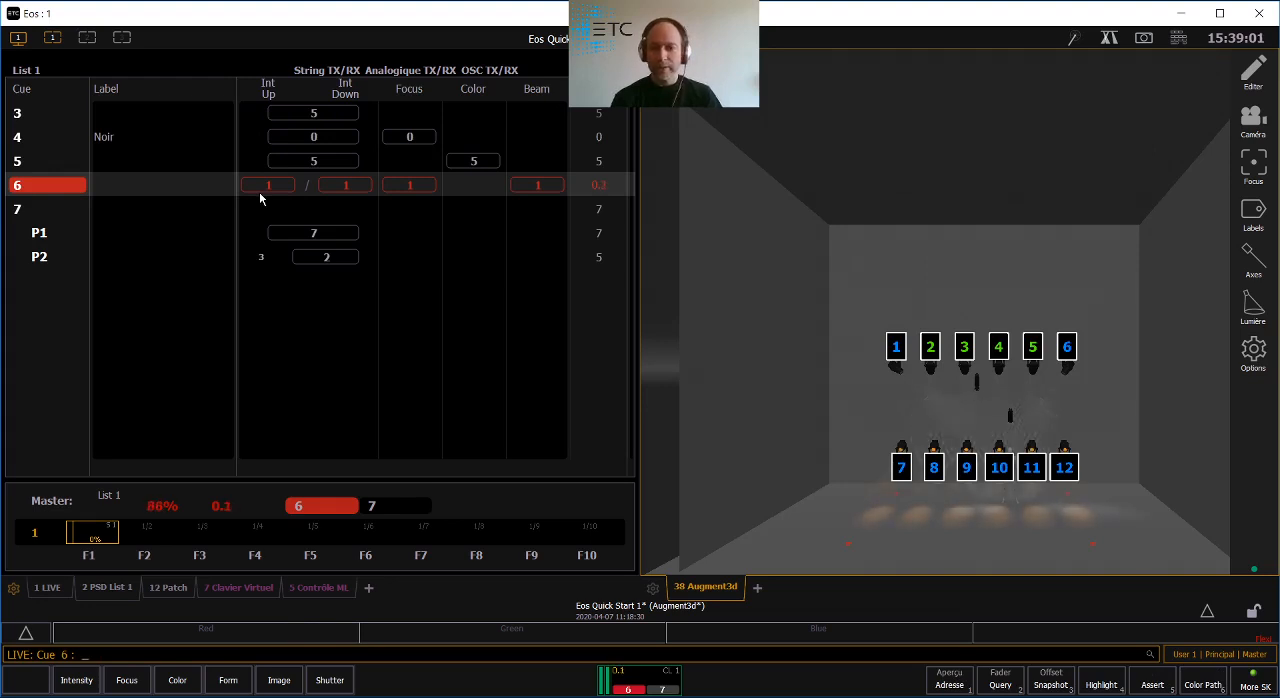
{"action": "middle_click_drag", "start_coordinate": [1010, 545], "coordinate": [996, 567]}
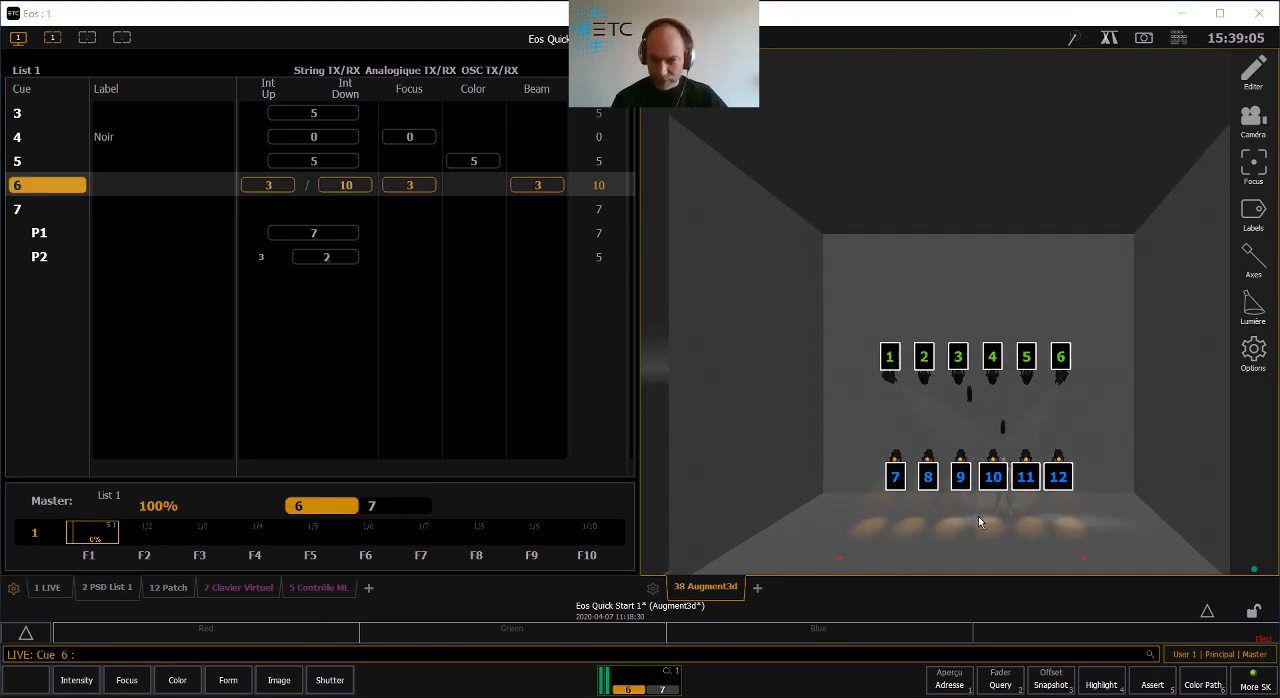
{"action": "scroll", "coordinate": [1004, 490], "scroll_direction": "up", "scroll_amount": 1}
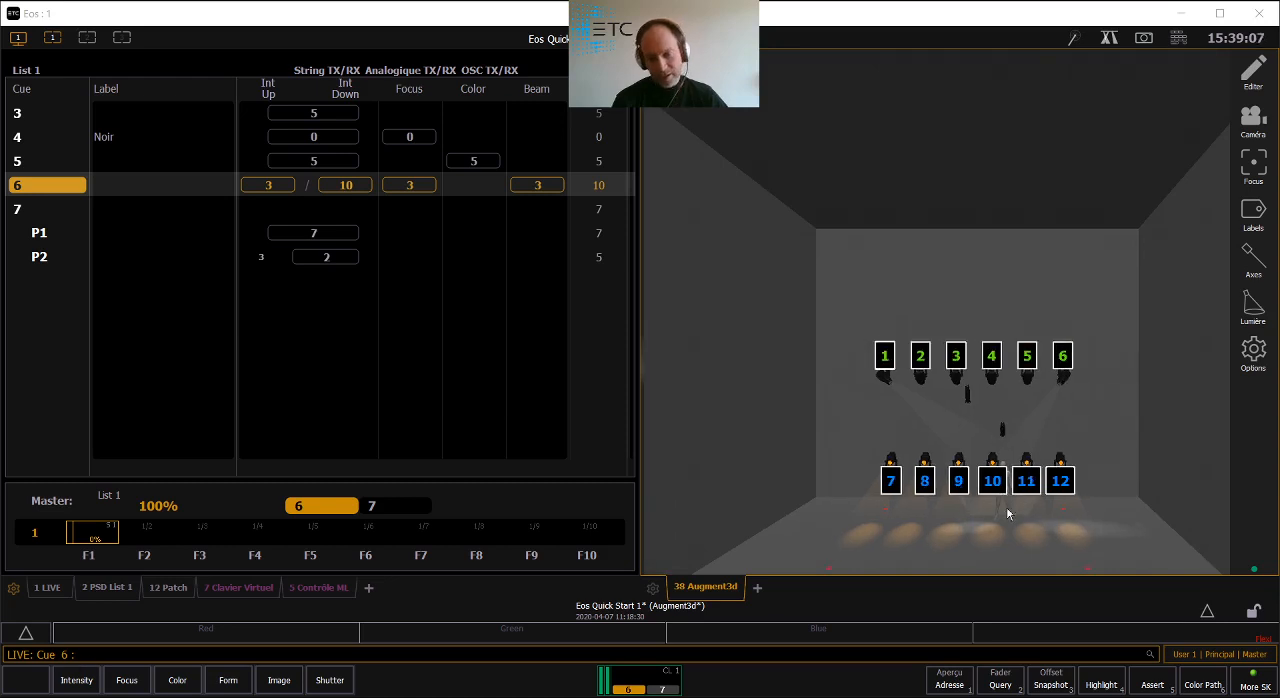
{"action": "key", "text": "ctrl+space"}
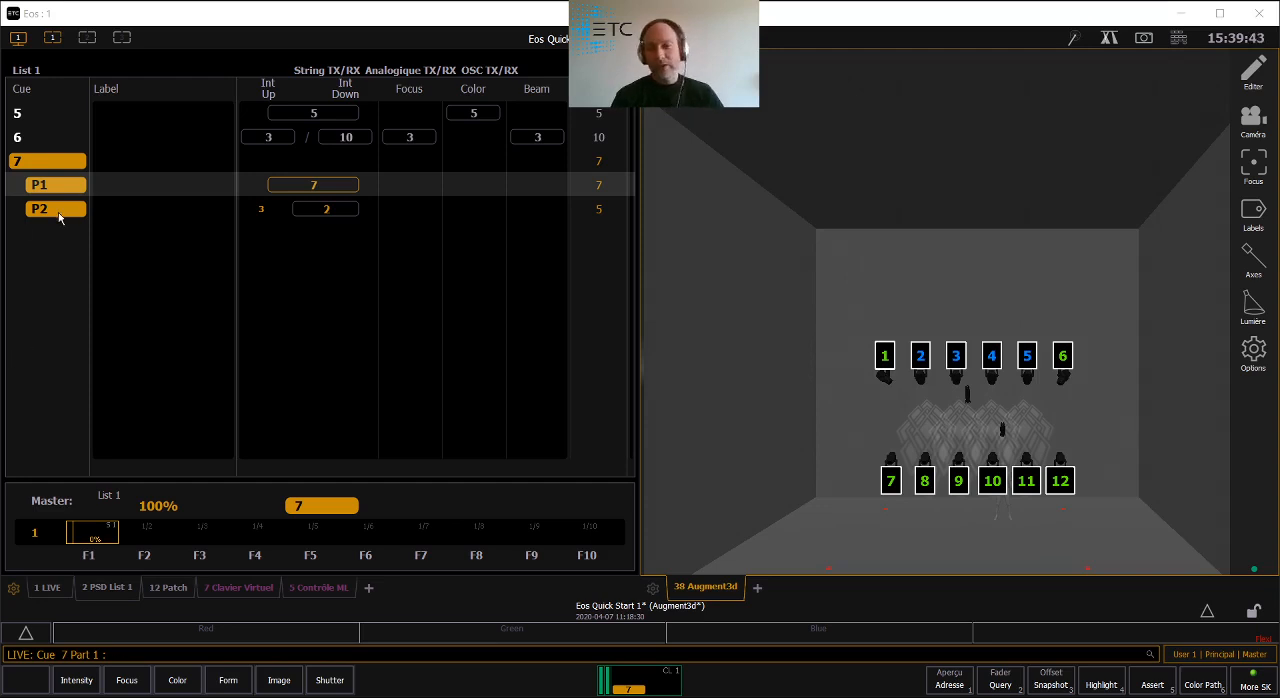
- Select channel 1 in Augment3d and open its About information below the workspace
{"action": "left_click", "coordinate": [885, 372]}
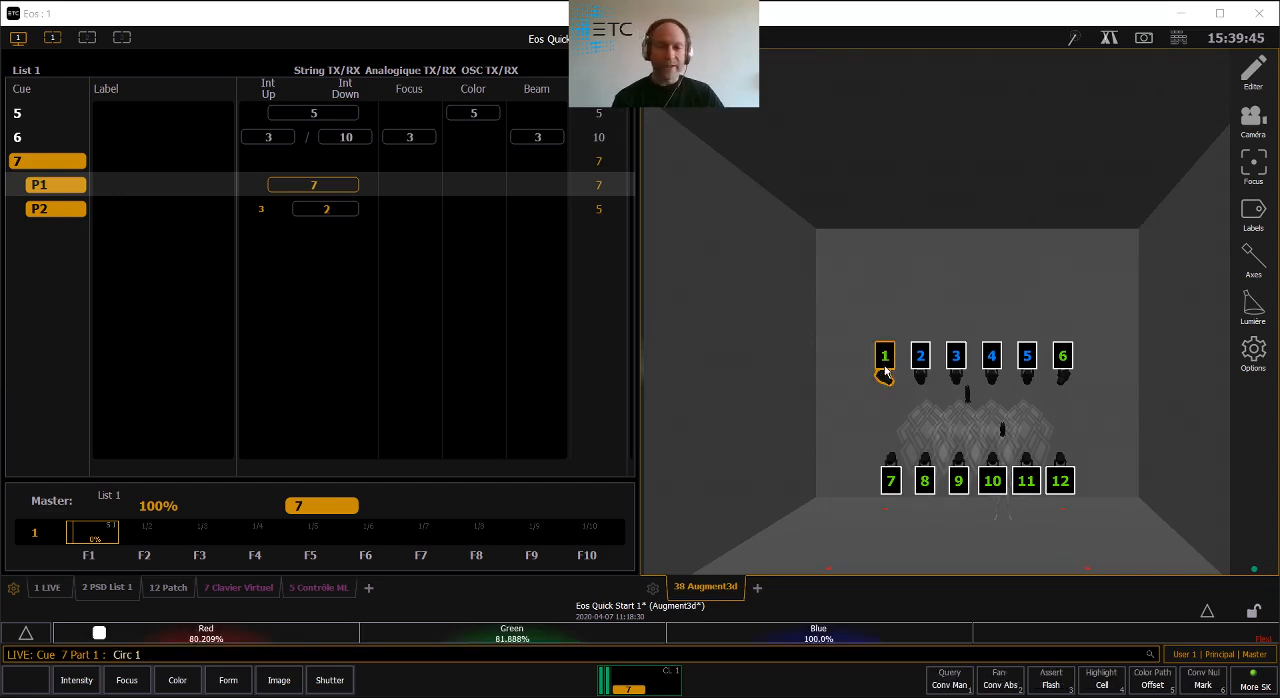
{"action": "key", "text": "Return"}
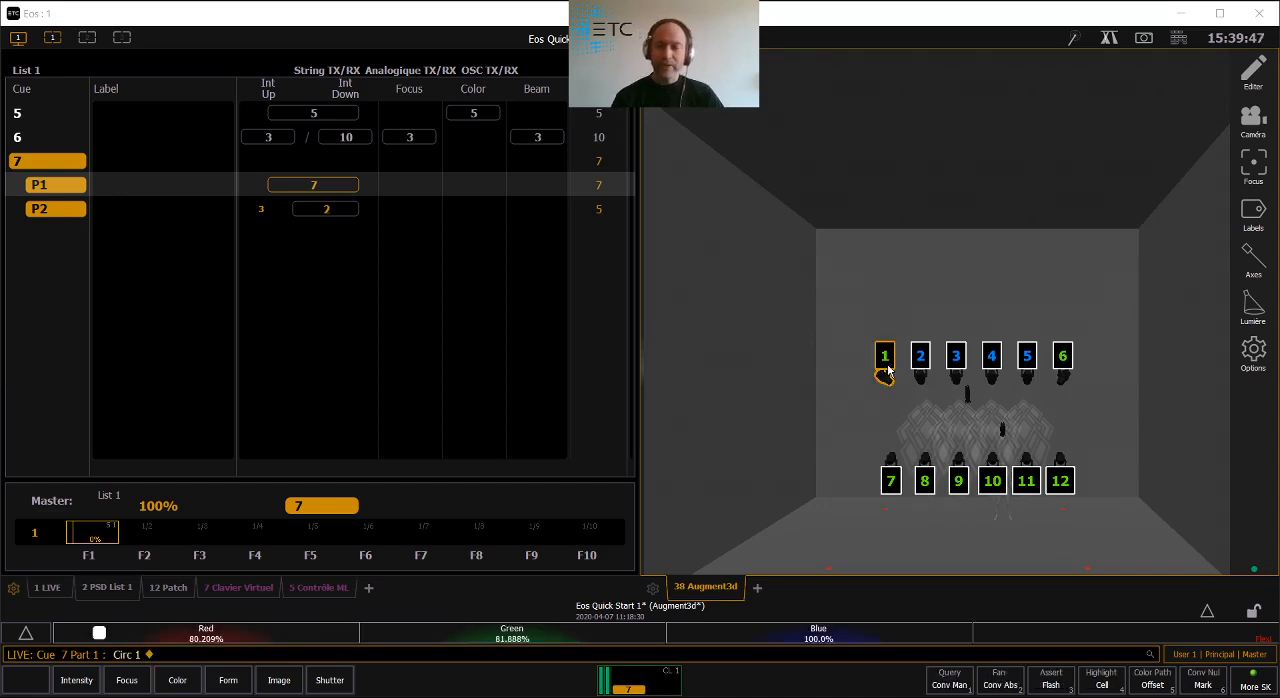
{"action": "left_click", "coordinate": [1178, 37]}
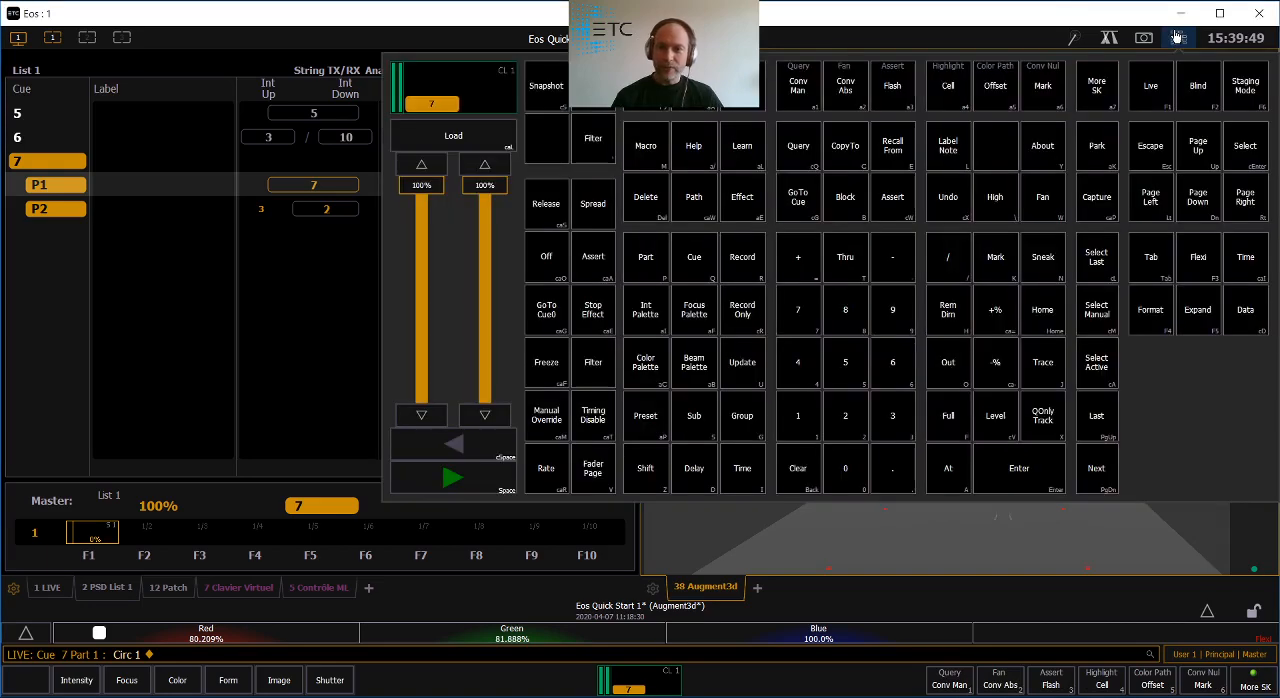
{"action": "left_click", "coordinate": [1042, 148]}
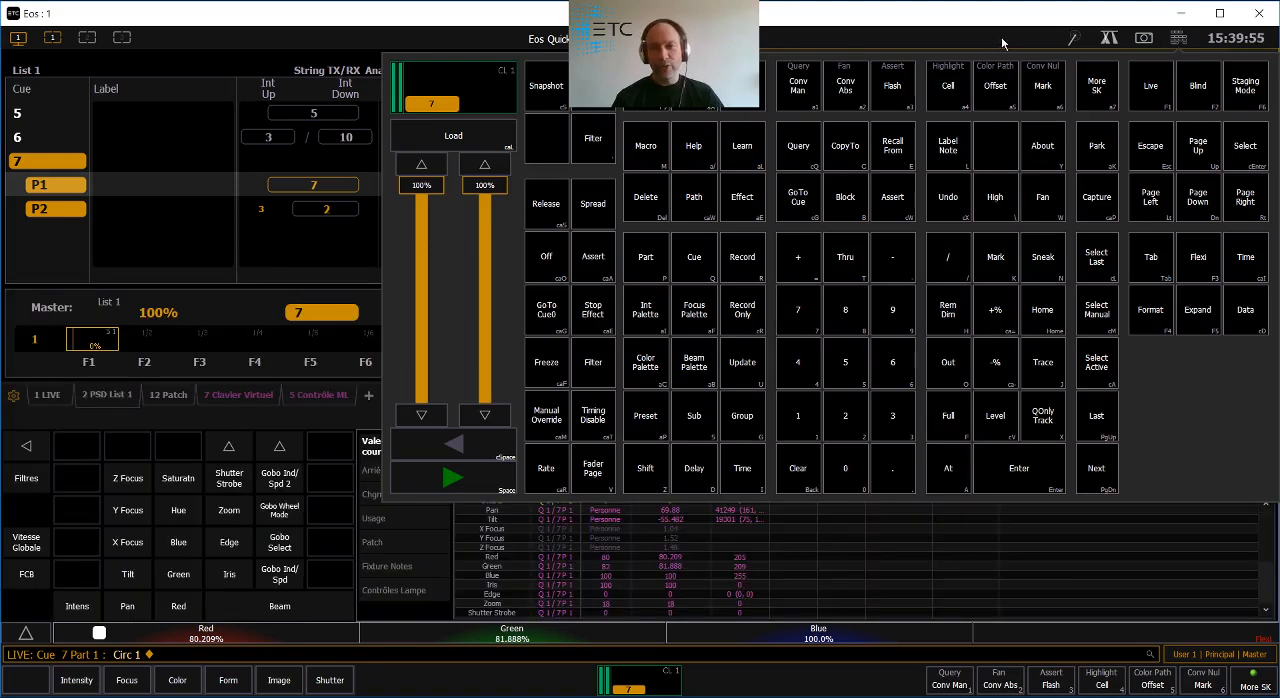
{"action": "left_click", "coordinate": [1000, 37]}
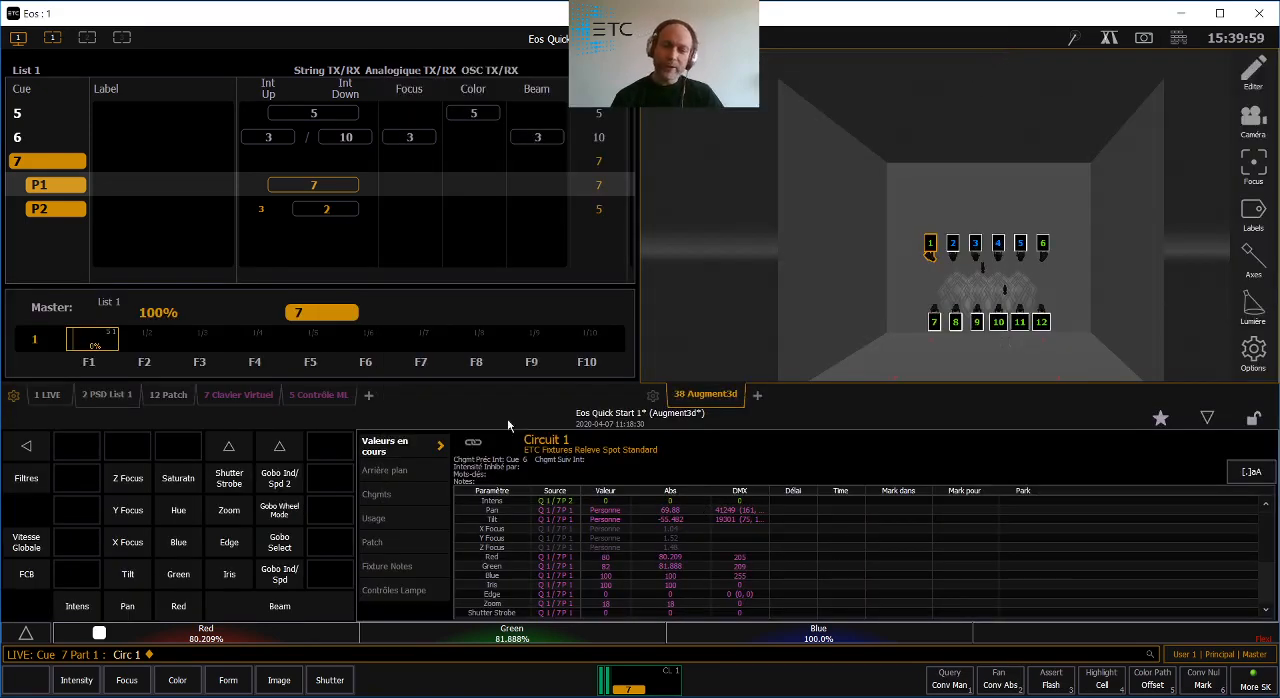
- Enlarge the text of channel 1's current-values table to the largest size
{"action": "left_click", "coordinate": [1261, 476]}
{"action": "left_click", "coordinate": [1261, 476]}
{"action": "left_click", "coordinate": [1261, 476]}
{"action": "left_click", "coordinate": [1261, 476]}
{"action": "left_click", "coordinate": [1261, 476]}
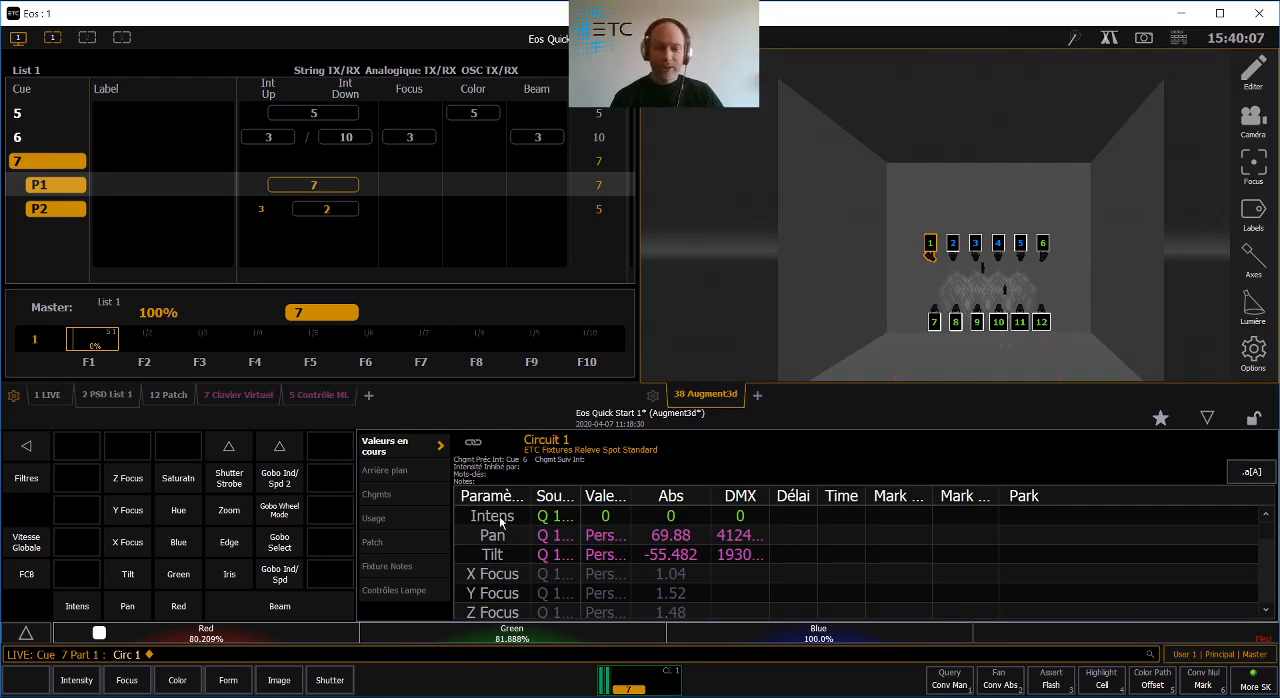
- Examine channel 1's background, changes, usage, patch, fixture notes and lamp control pages, enlarging the text of the changes and usage tables
{"action": "left_click", "coordinate": [384, 478]}
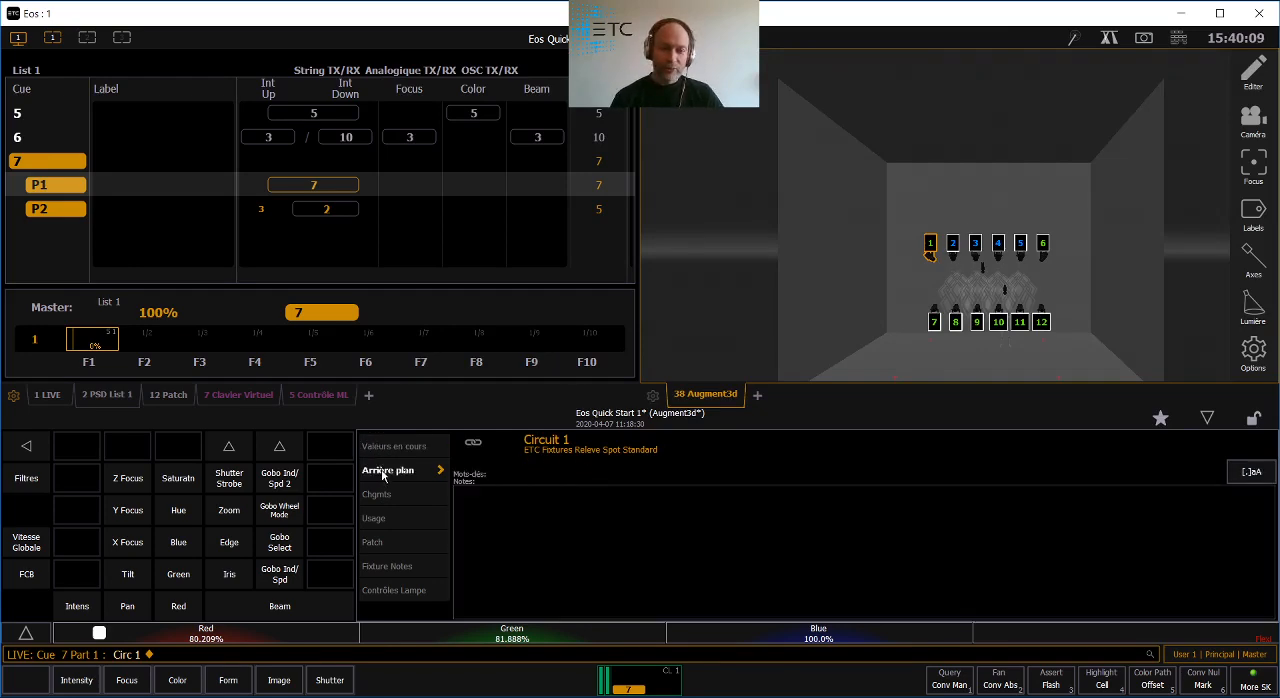
{"action": "left_click", "coordinate": [387, 496]}
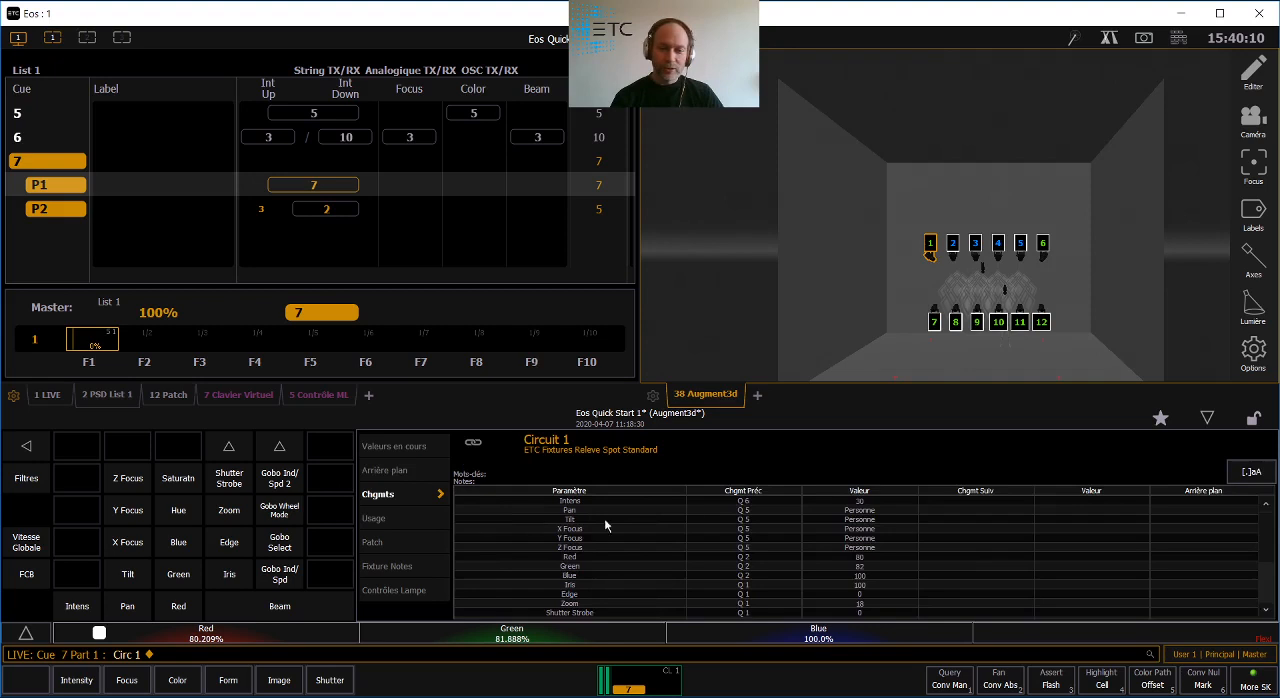
{"action": "left_click", "coordinate": [1251, 471]}
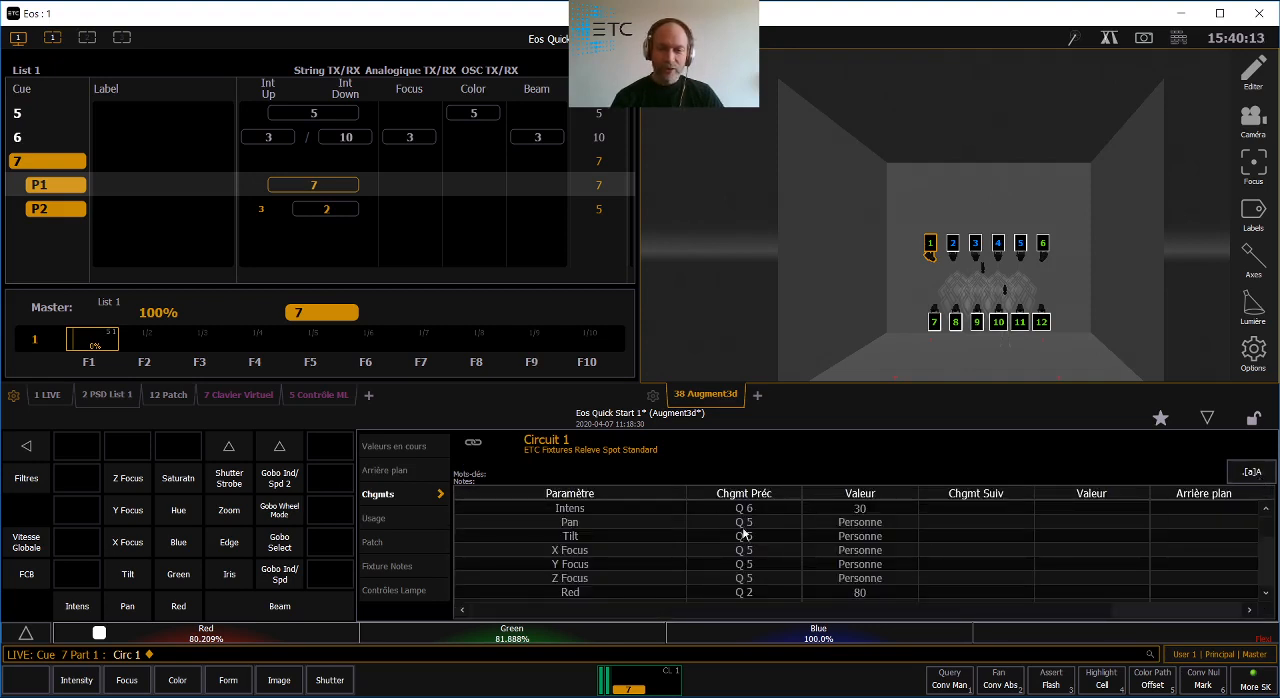
{"action": "left_click", "coordinate": [376, 518]}
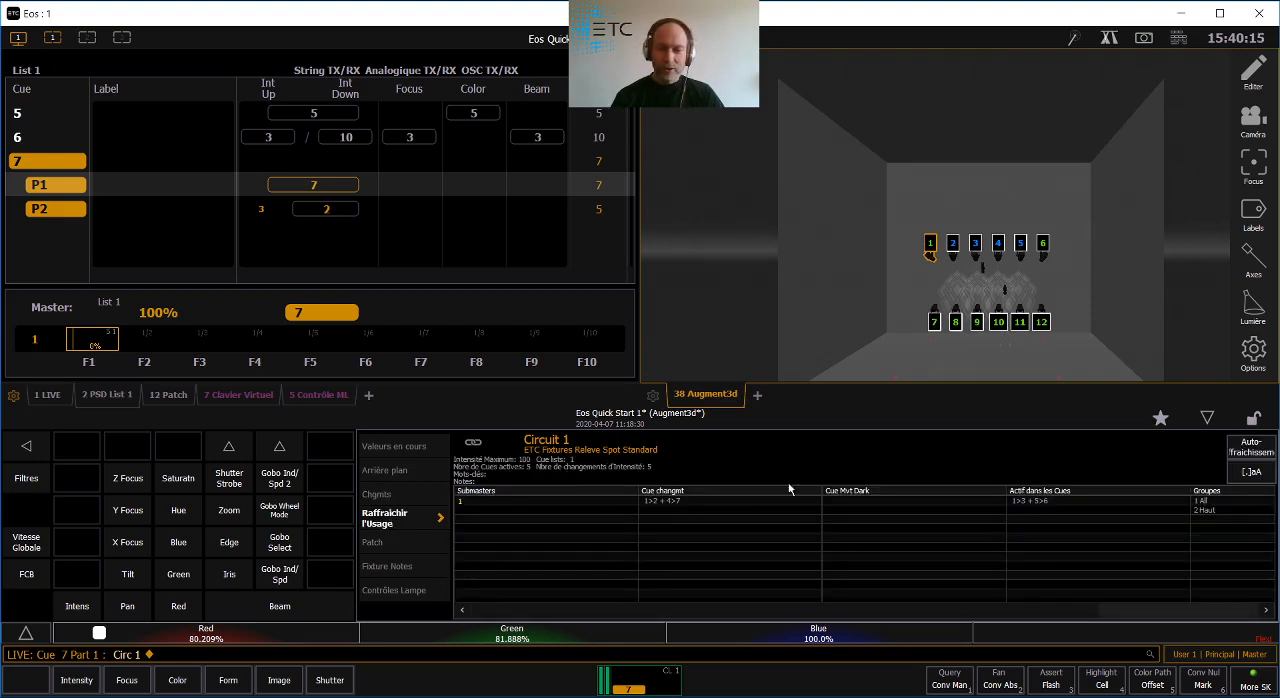
{"action": "left_click", "coordinate": [1252, 471]}
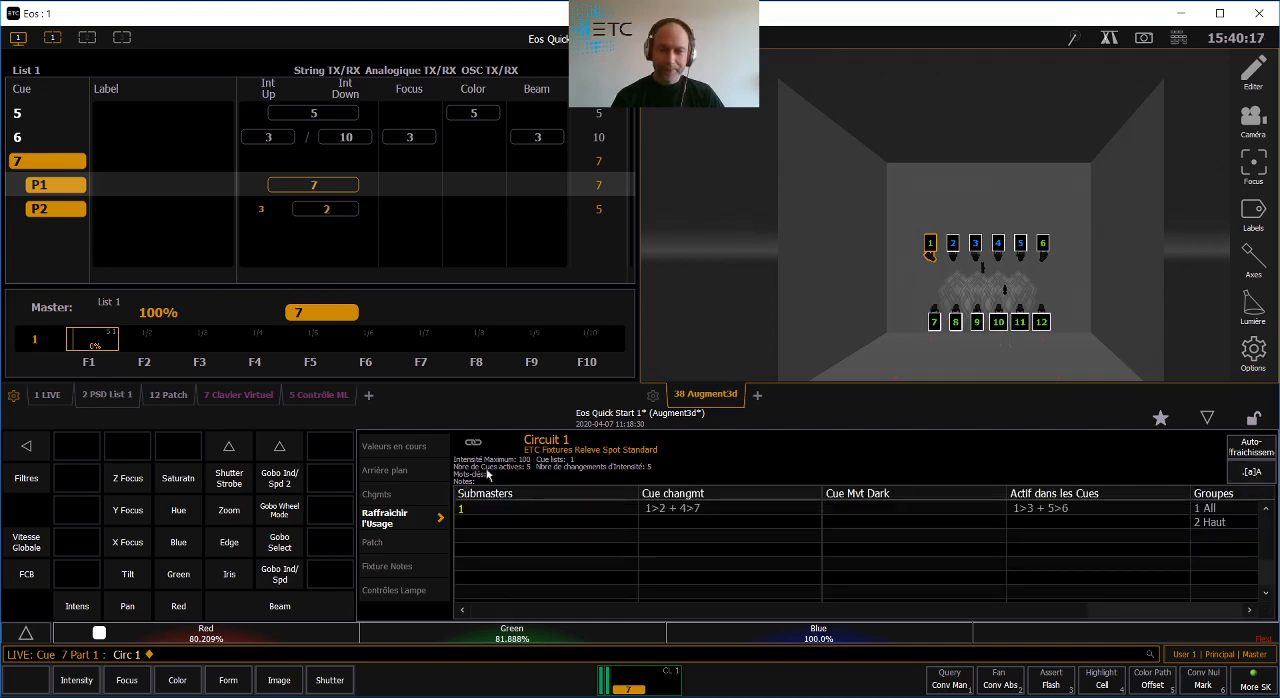
{"action": "left_click", "coordinate": [378, 544]}
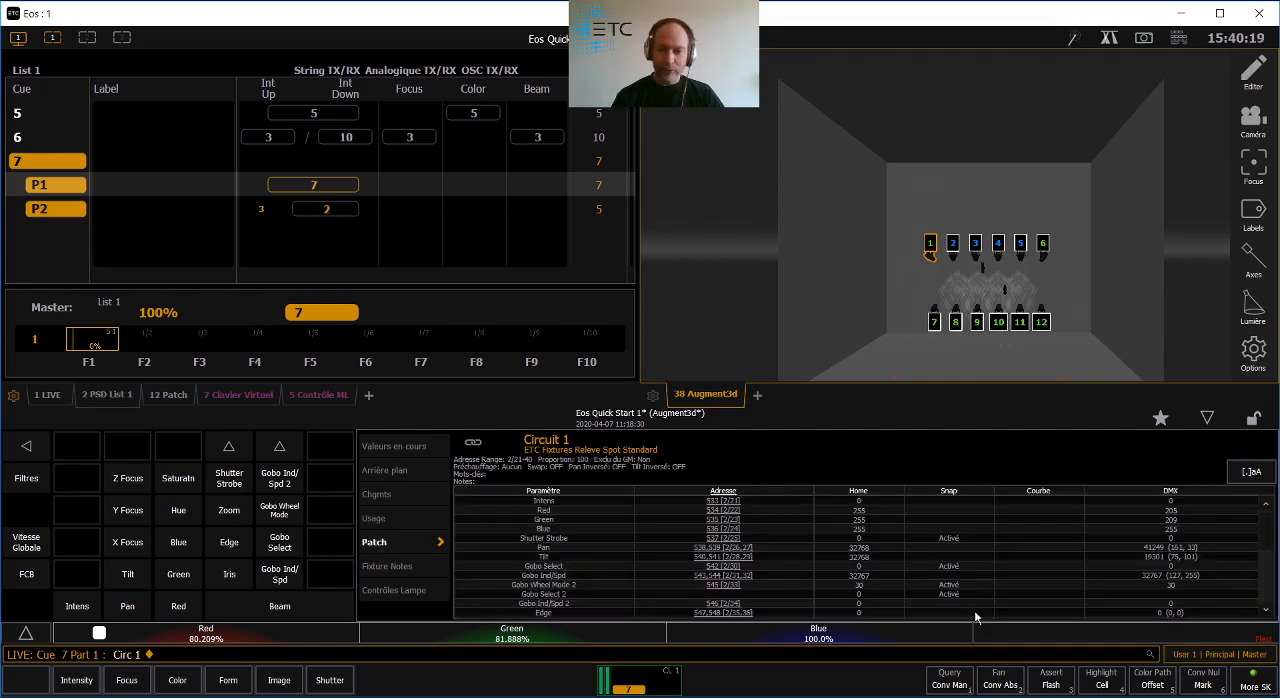
{"action": "left_click", "coordinate": [400, 566]}
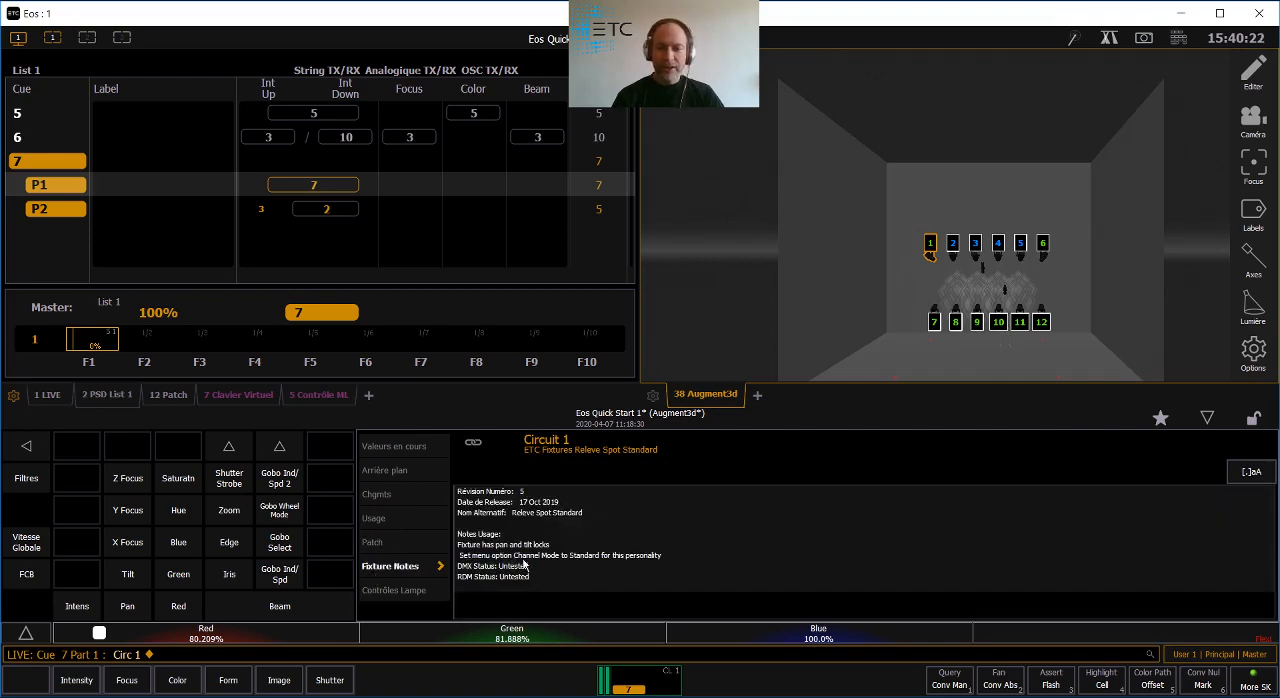
{"action": "left_click", "coordinate": [378, 592]}
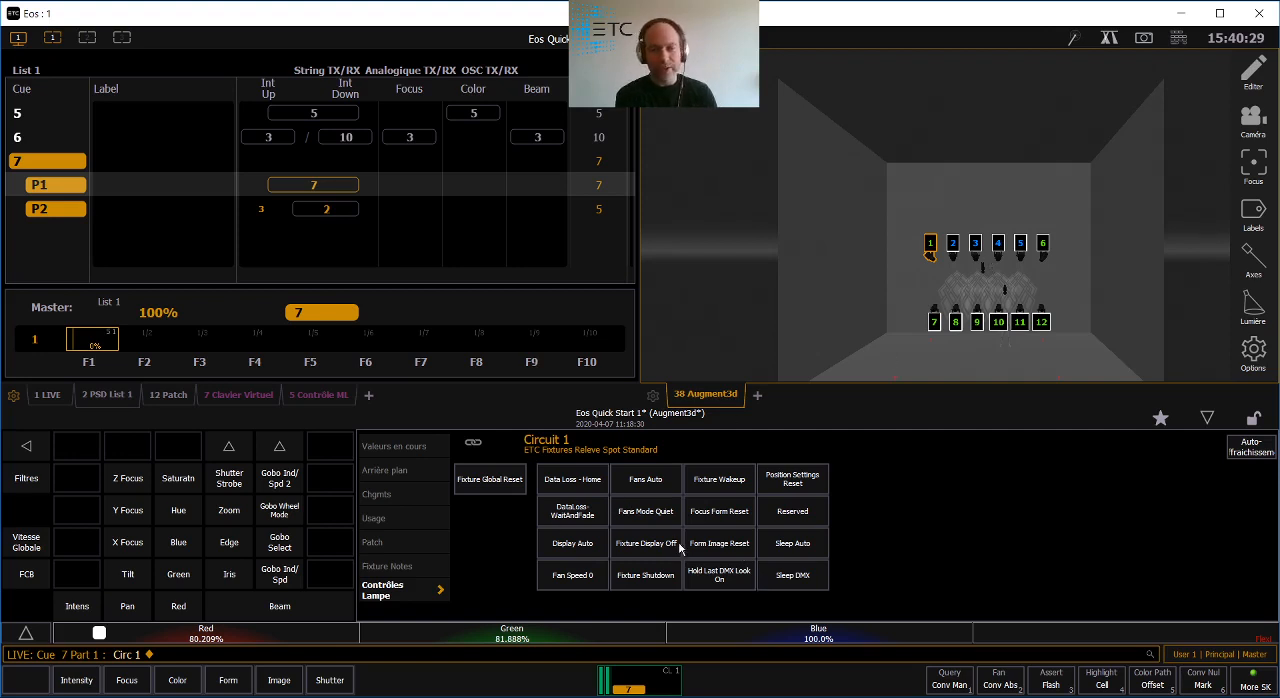
{"action": "left_click", "coordinate": [386, 500]}
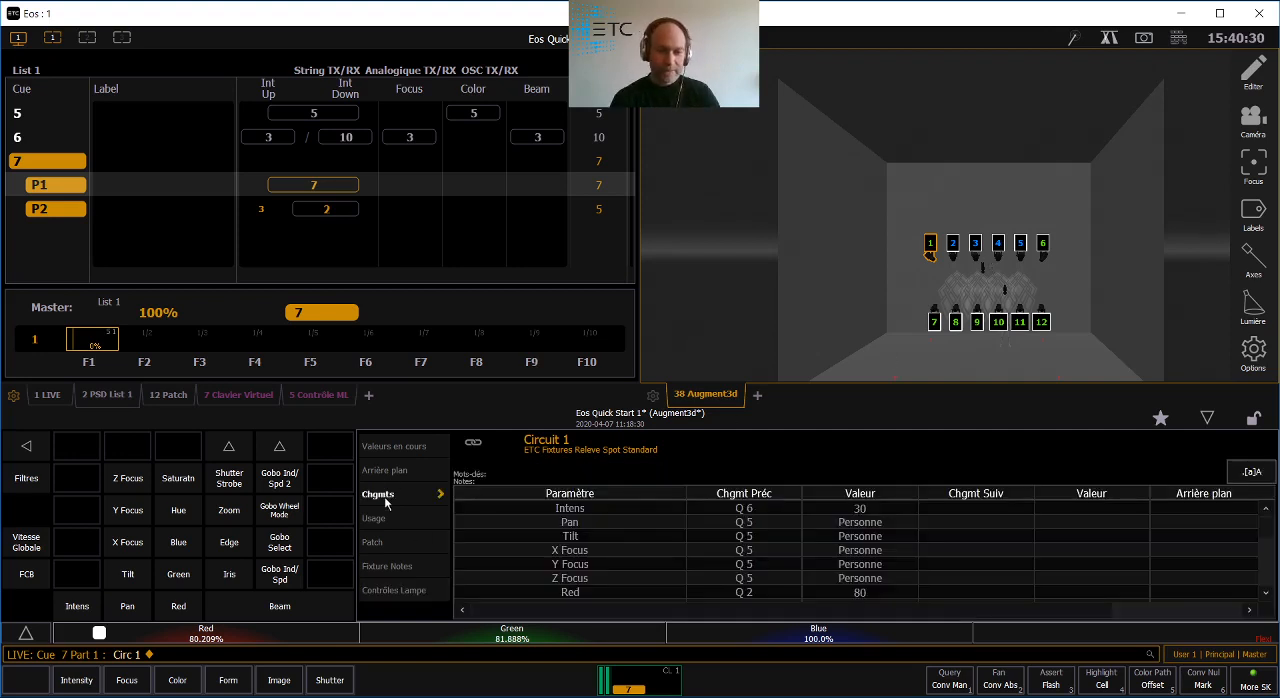
- Return to channel 1's current values, with the channel deselected and the Source column widened to show full cue and part references
{"action": "left_click", "coordinate": [404, 449]}
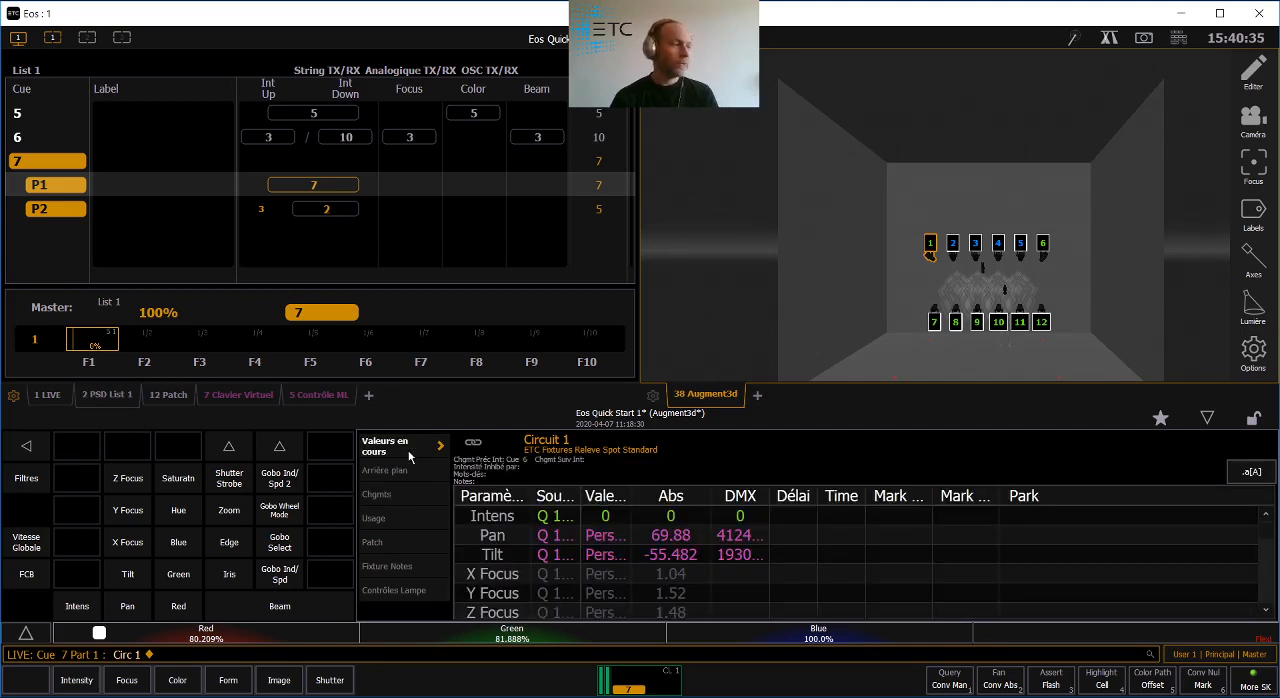
{"action": "key", "text": "BackSpace"}
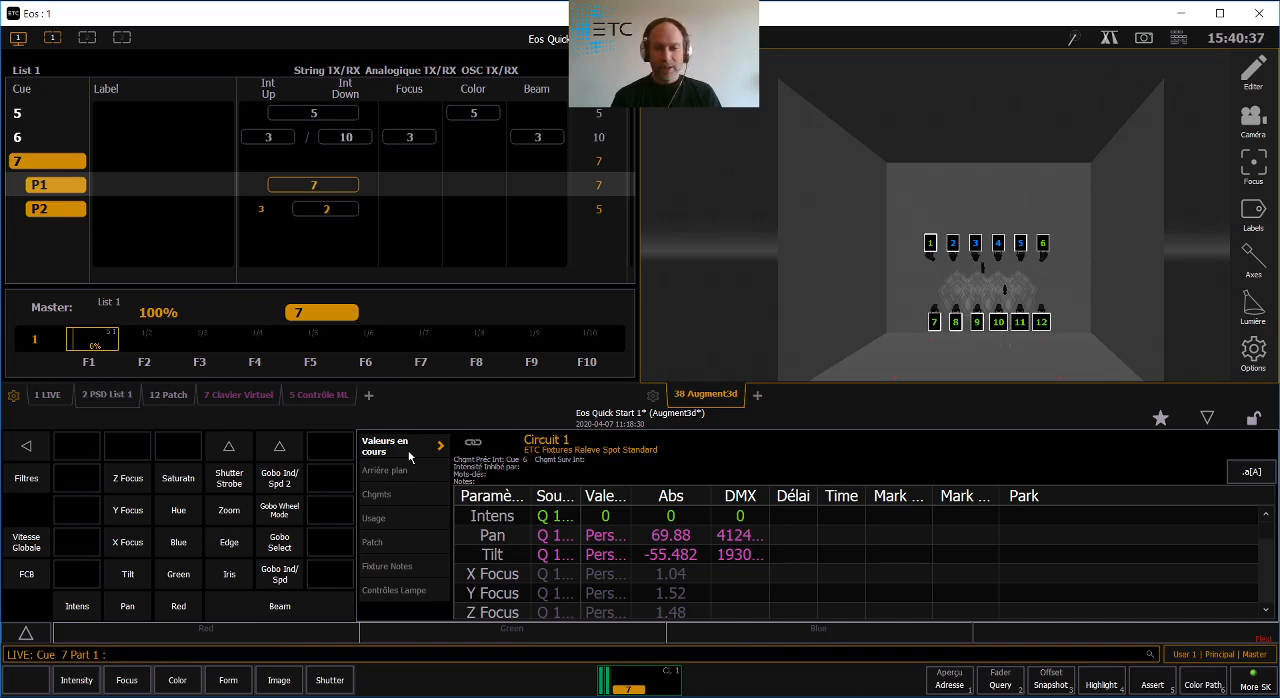
{"action": "left_click_drag", "start_coordinate": [580, 501], "coordinate": [657, 506]}
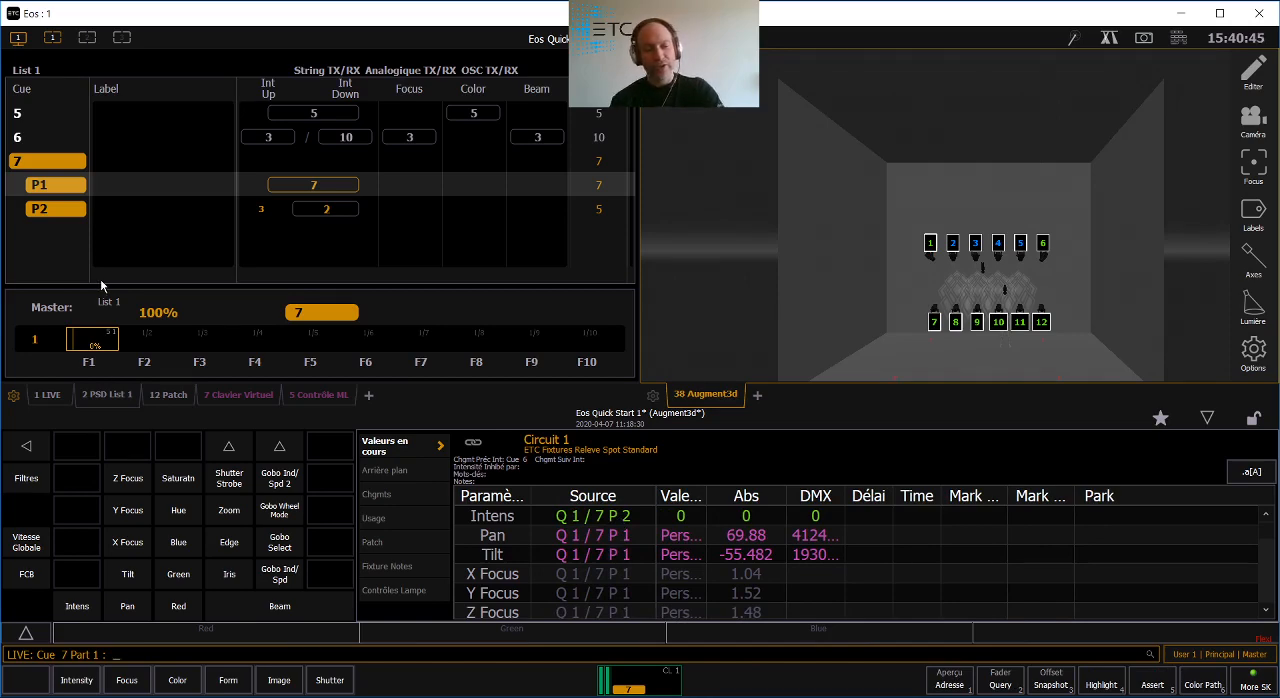
- Select cue 7 and review its About information at the largest text size, closing the About display when done
{"action": "key", "text": "q"}
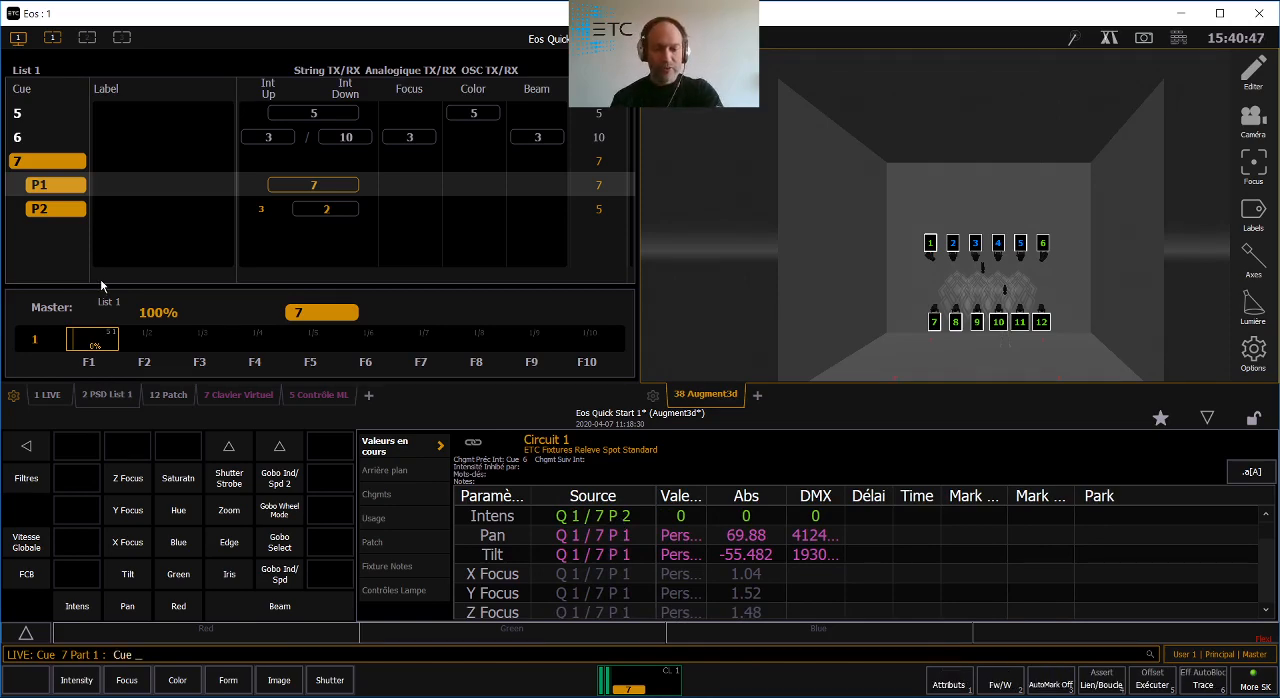
{"action": "key", "text": "Return"}
{"action": "left_click", "coordinate": [1267, 488]}
{"action": "left_click", "coordinate": [1265, 491]}
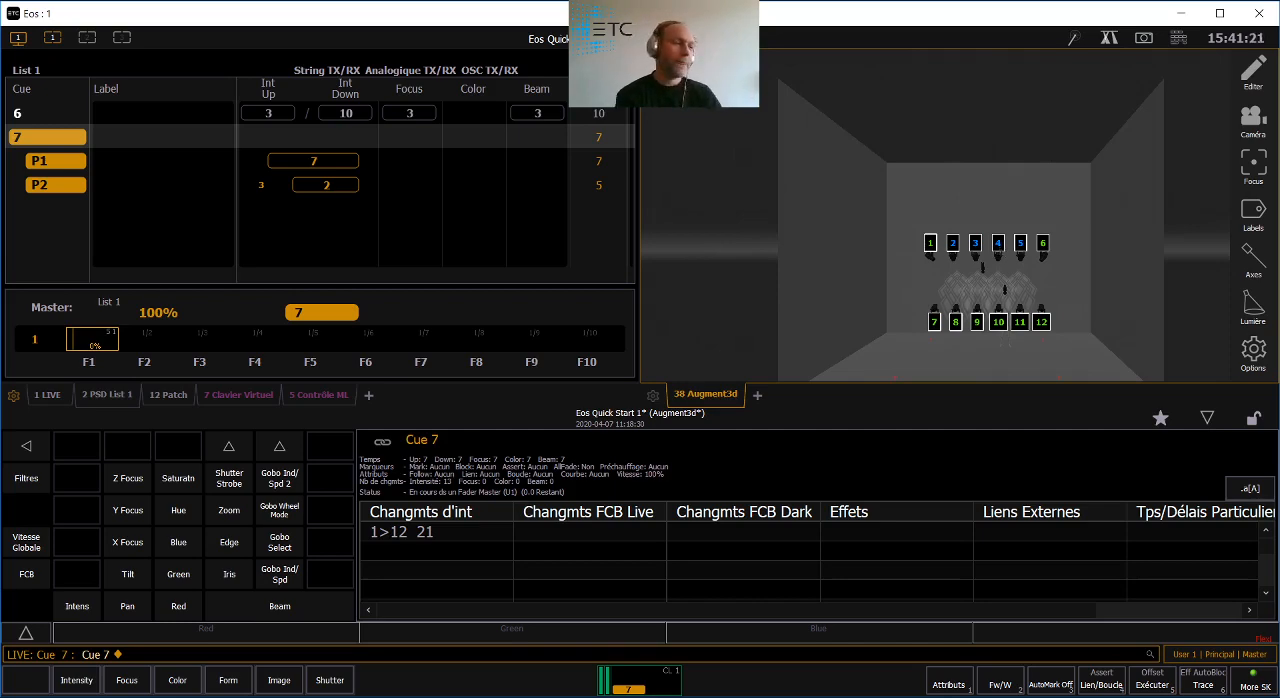
{"action": "left_click", "coordinate": [1207, 417]}
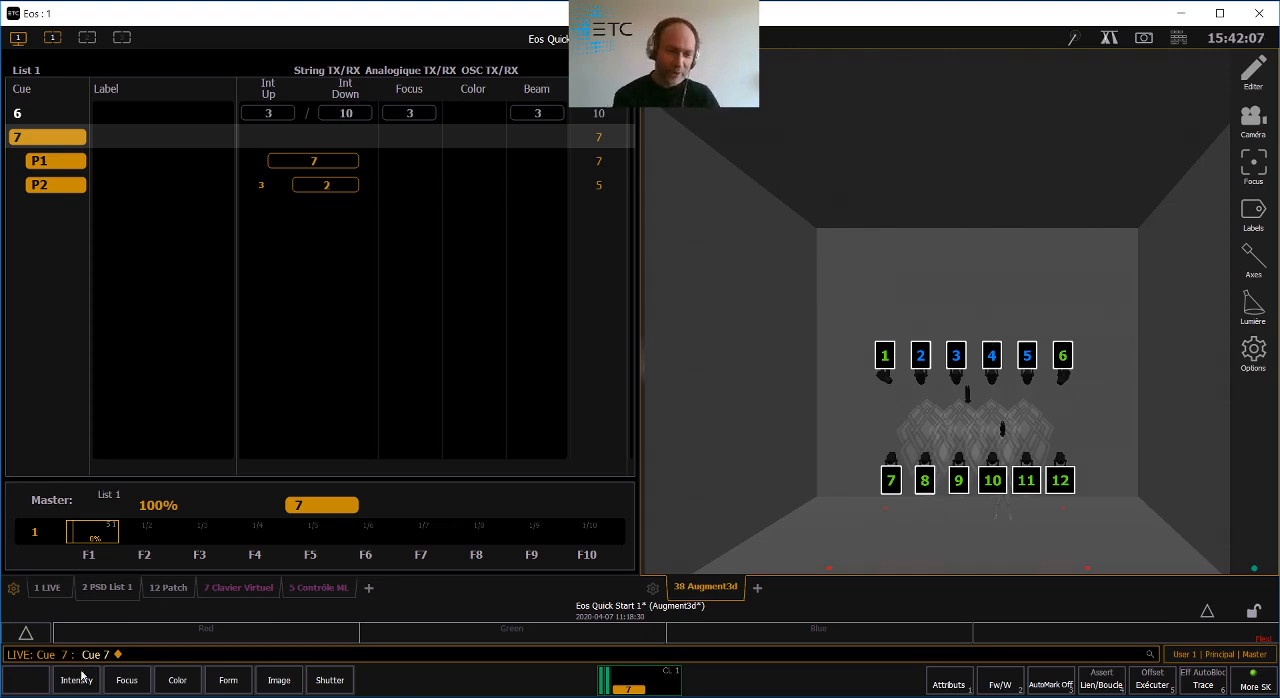
- Recall Snapshot 2 and show the Live channel table across the full workspace width
{"action": "left_click", "coordinate": [48, 588]}
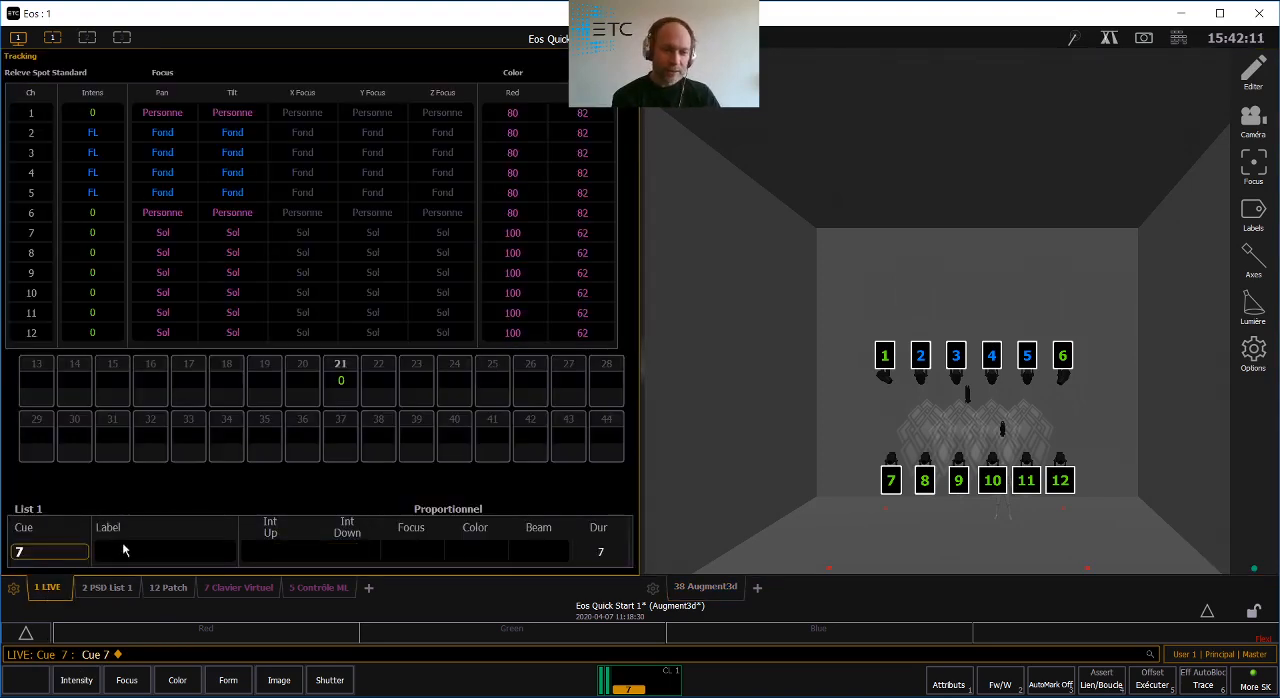
{"action": "left_click", "coordinate": [18, 40]}
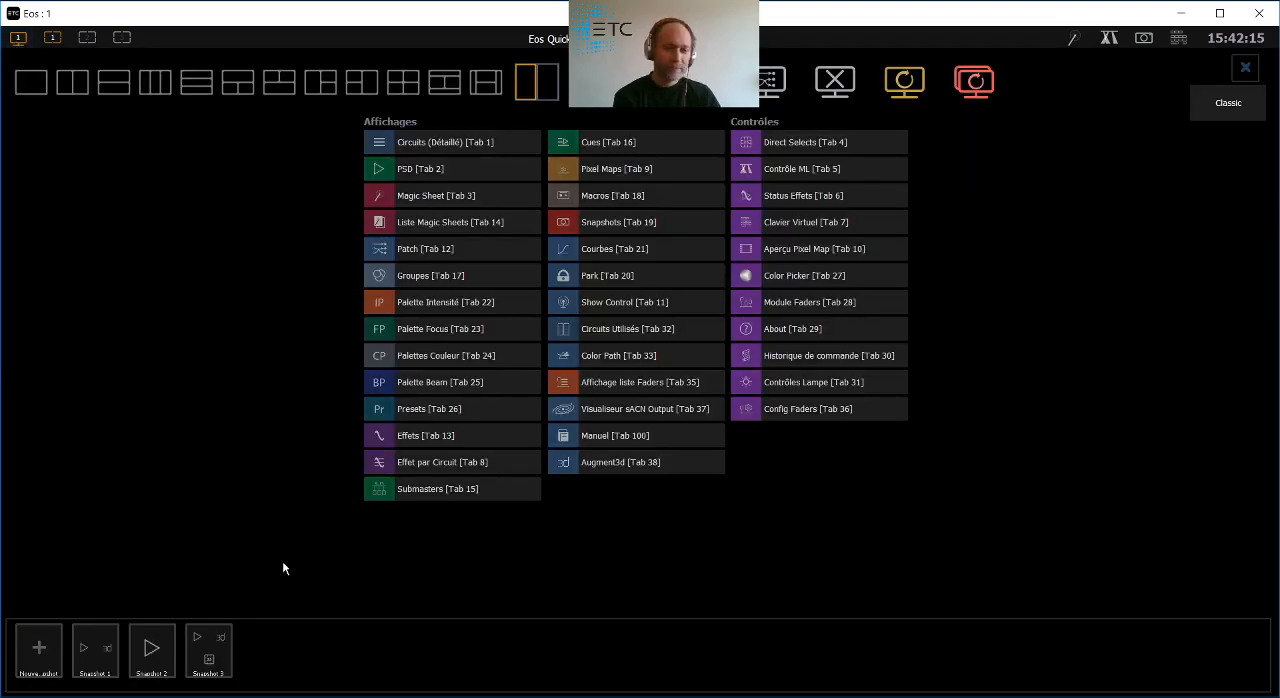
{"action": "left_click", "coordinate": [147, 656]}
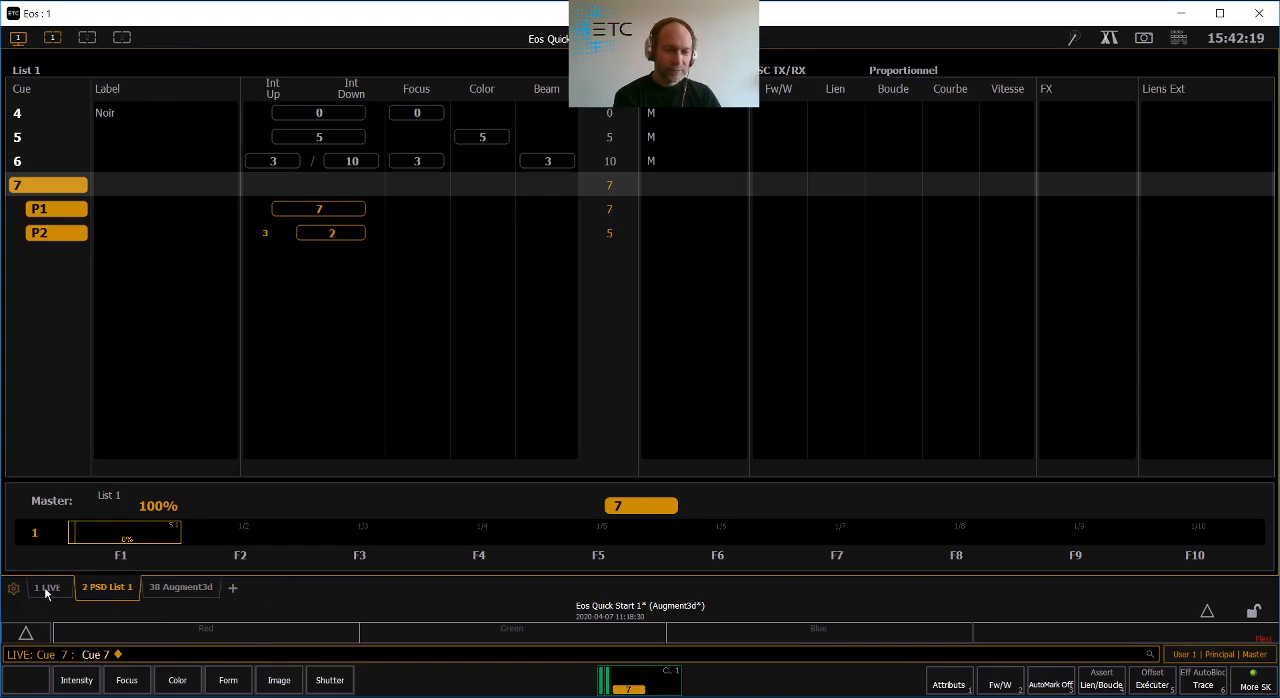
{"action": "left_click", "coordinate": [55, 592]}
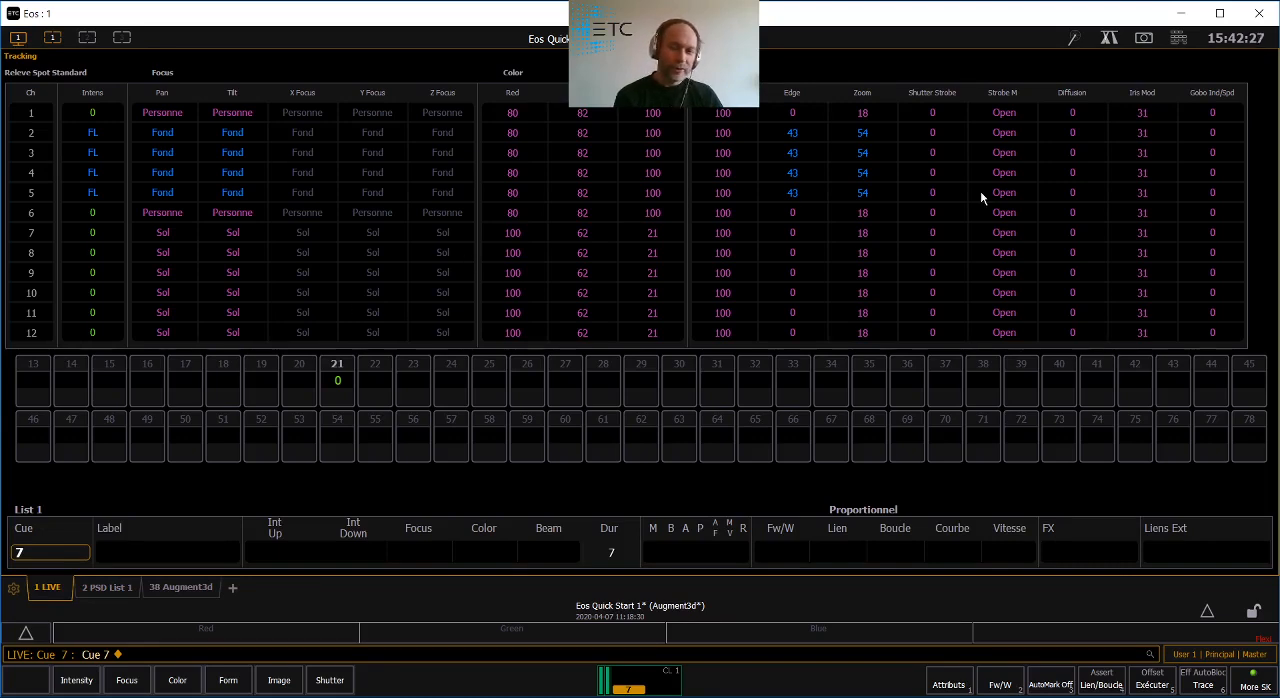
- Check which part of cue 7 holds each channel parameter in the Live table, and go back to the List 1 cue list
{"action": "left_click", "coordinate": [1180, 40]}
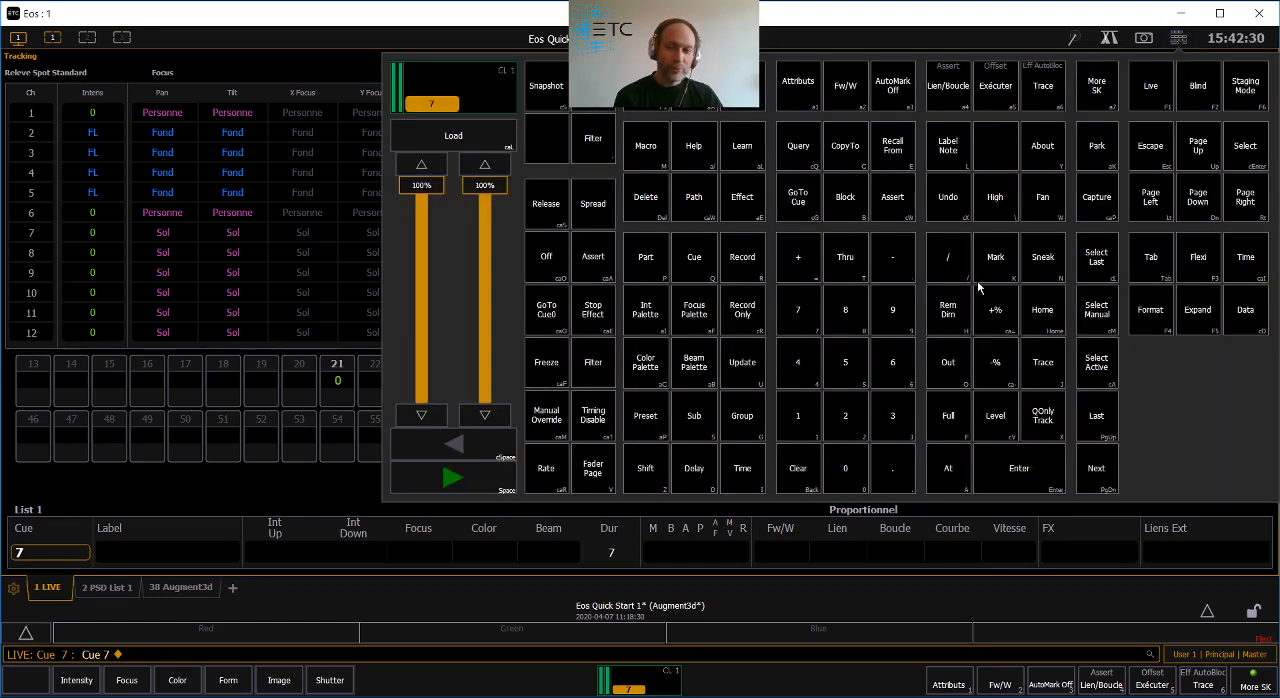
{"action": "left_click", "coordinate": [1178, 38]}
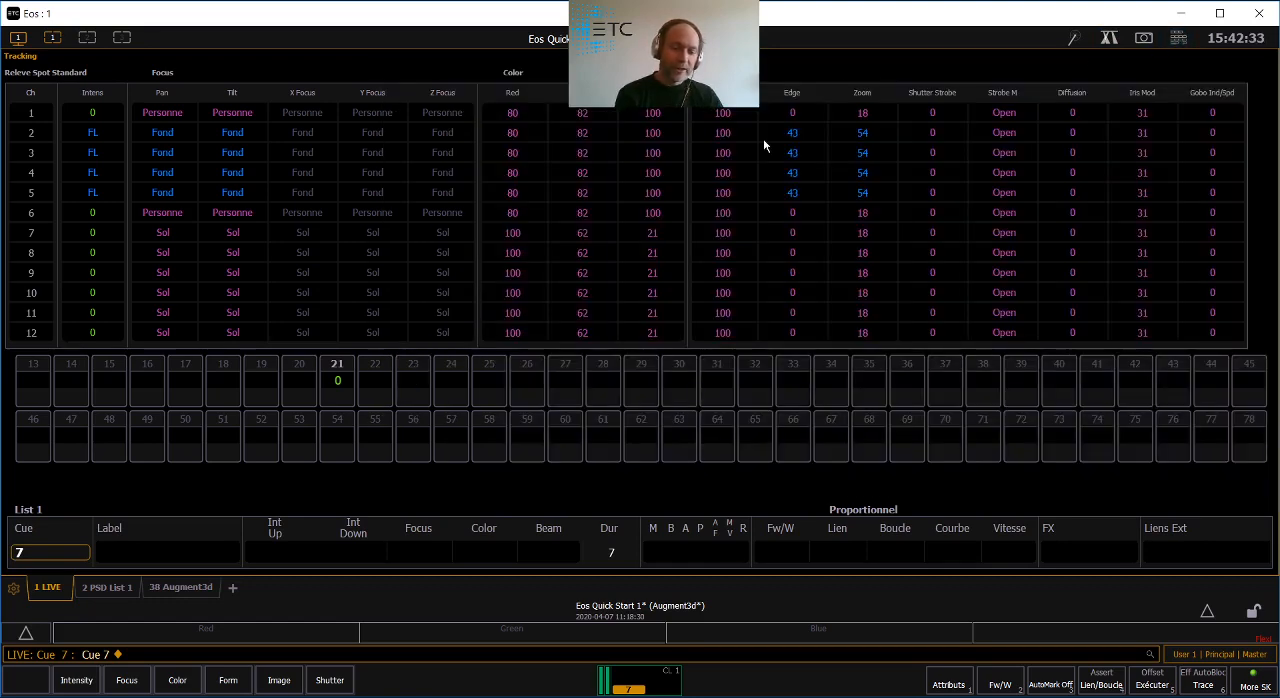
{"action": "key", "text": "shift+p"}
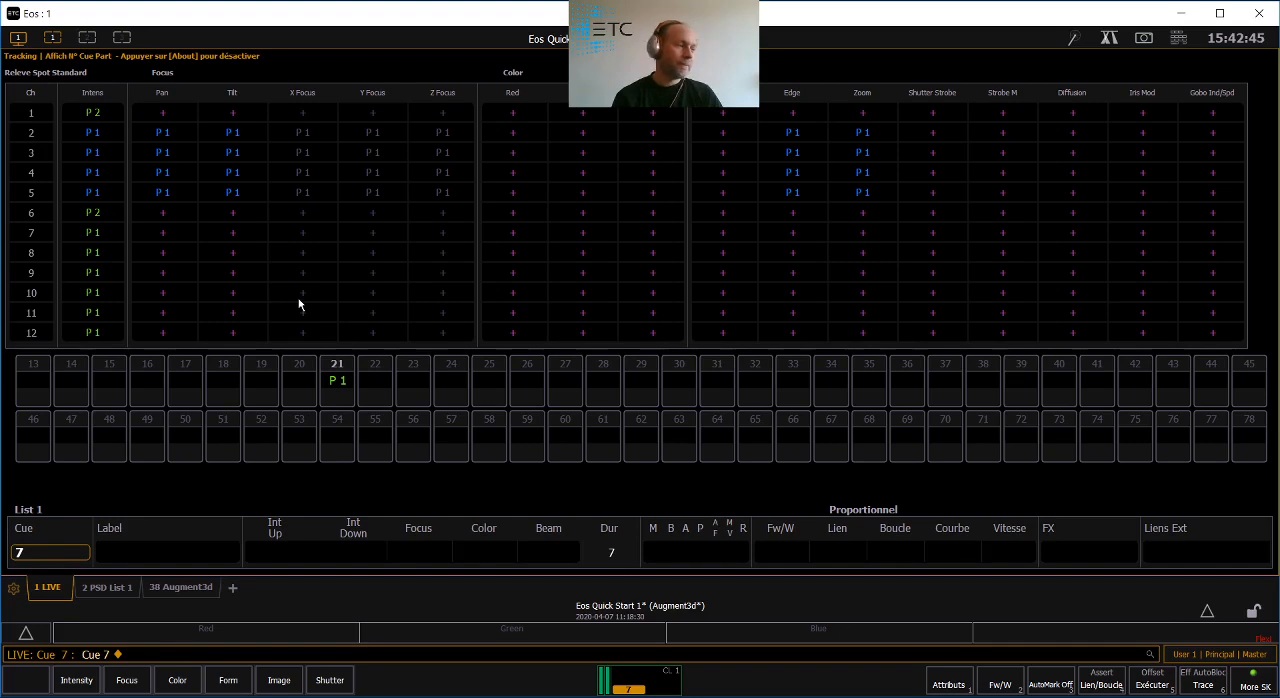
{"action": "key", "text": "F9"}
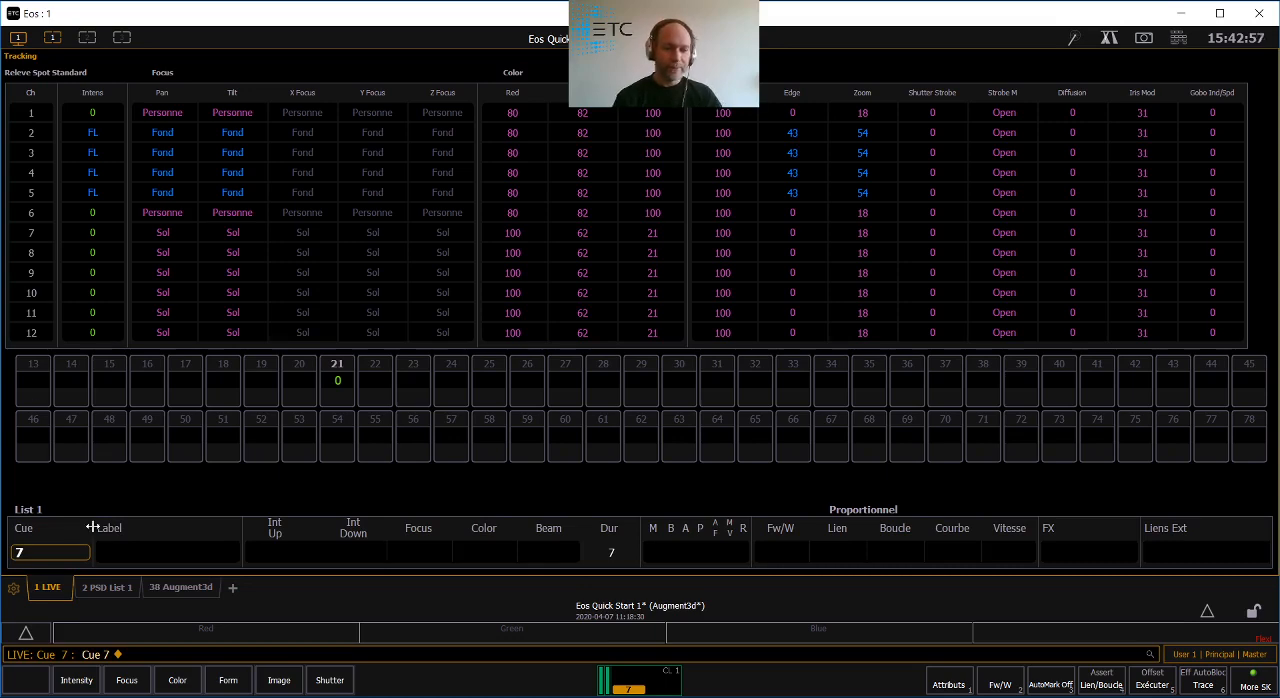
{"action": "left_click", "coordinate": [118, 589]}
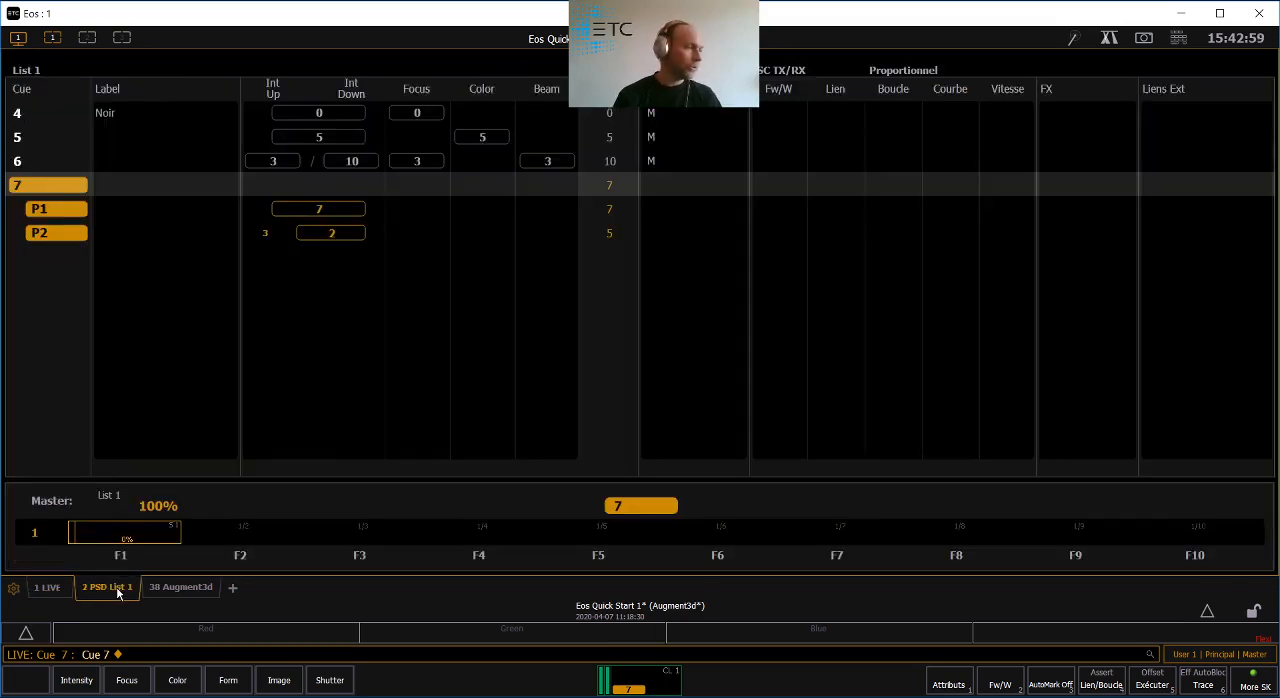